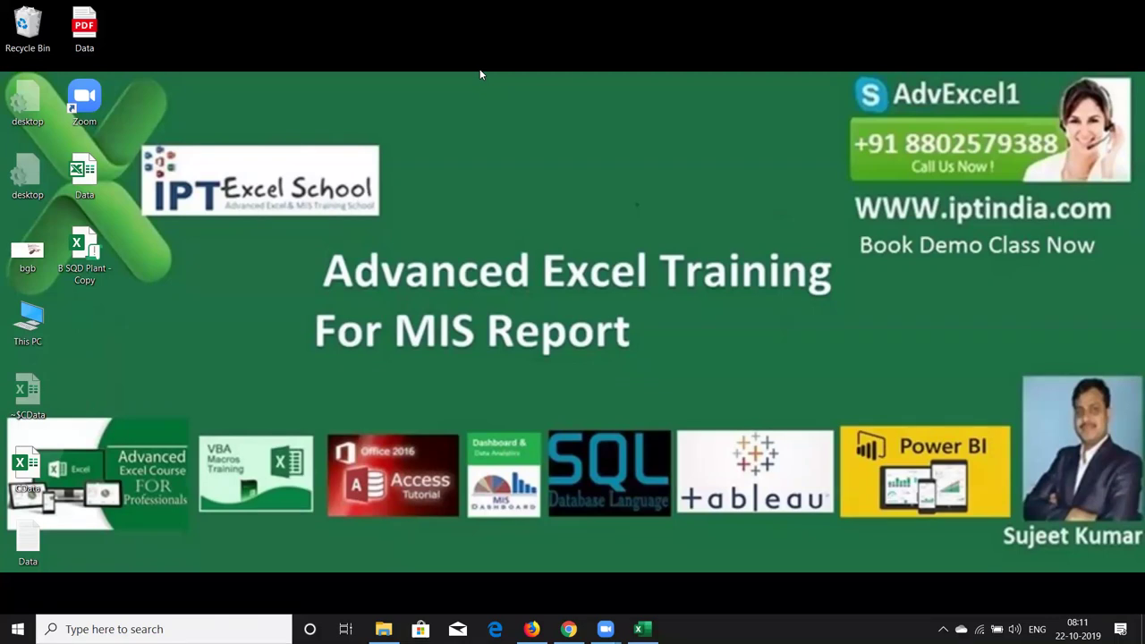
Restore the blank Book2 Excel workbook from the taskbar.
left_click(638, 629)
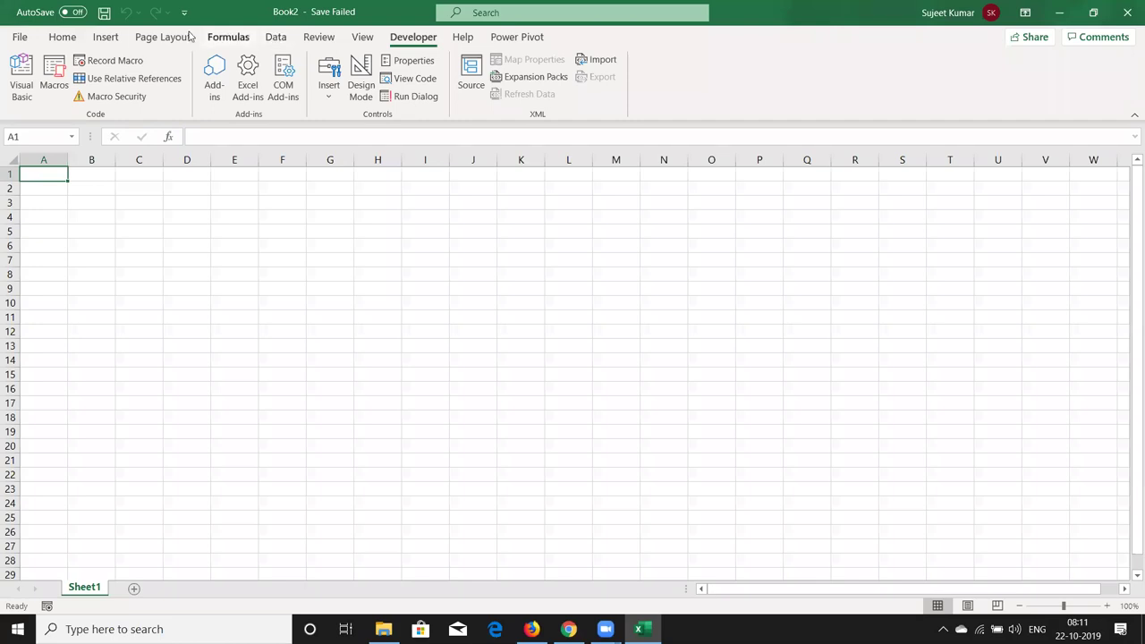
Set the bgb picture from the Desktop as Sheet1's tiled background image.
left_click(183, 36)
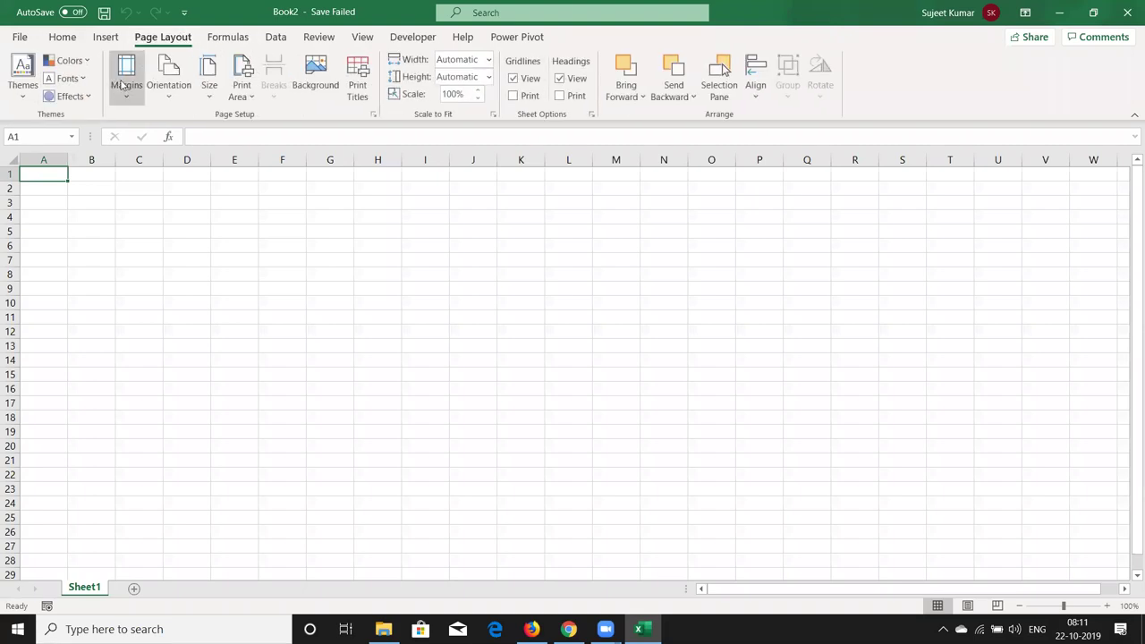
left_click(315, 85)
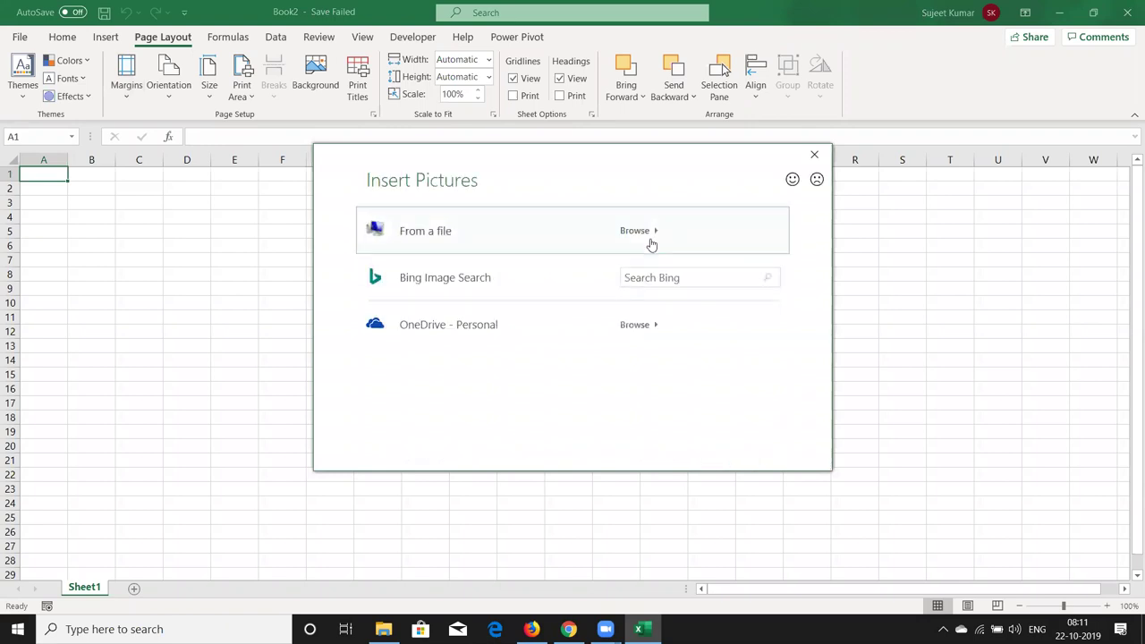
left_click(652, 234)
scroll(102, 120, "down", 1)
scroll(100, 124, "down", 3)
left_click(75, 122)
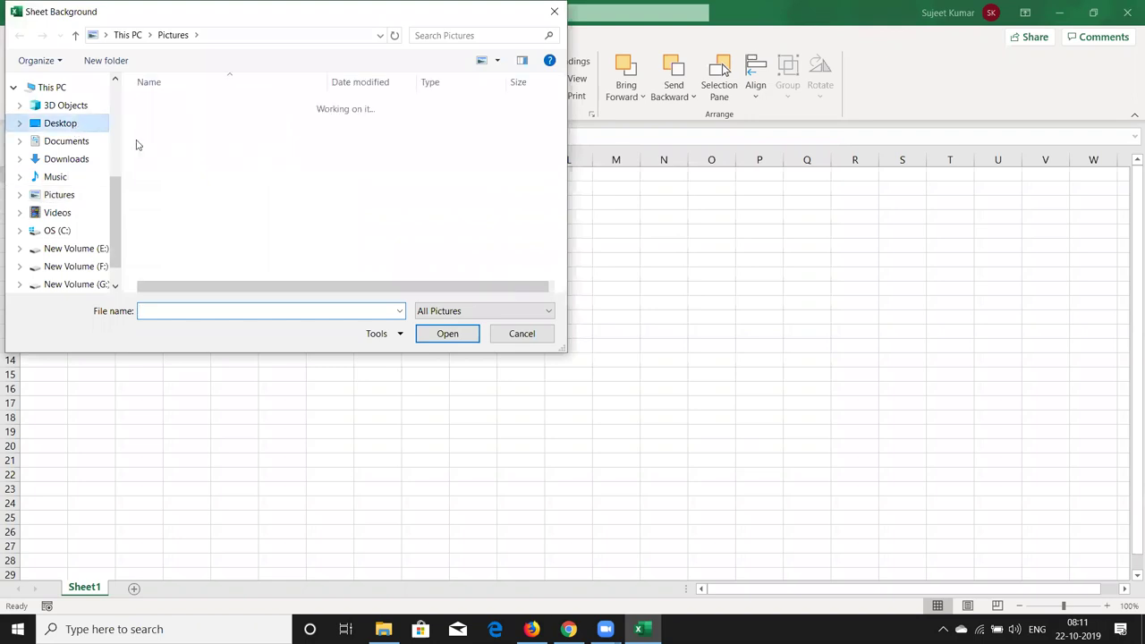
double_click(184, 113)
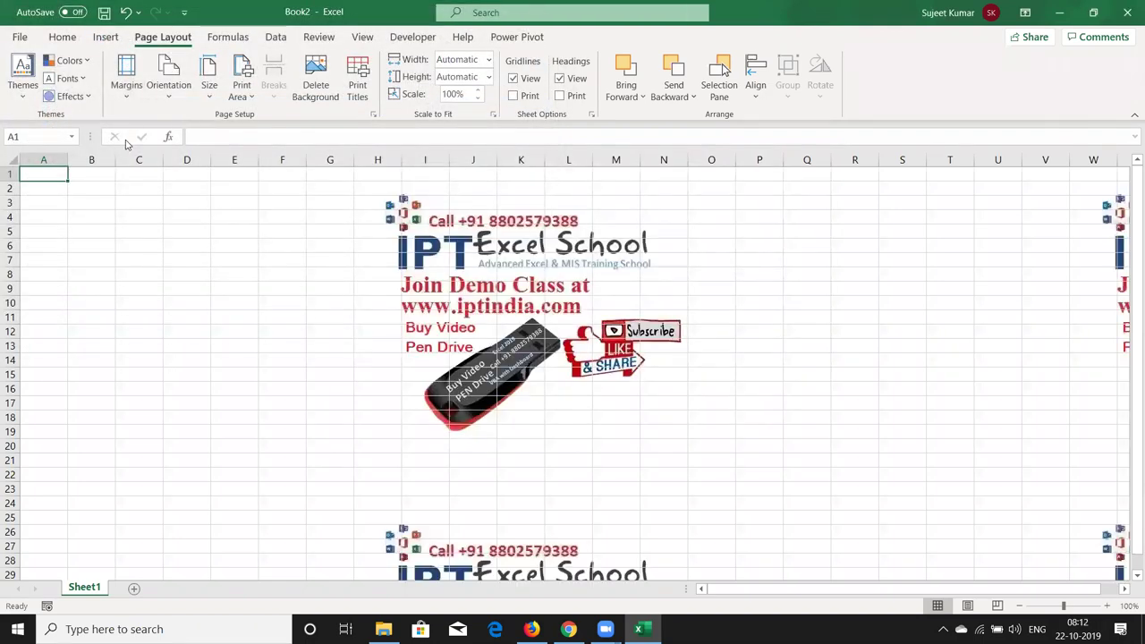
Fill A1:A18 with a repeating name list starting from Puja, then switch to the formulas PDF.
type("Puja")
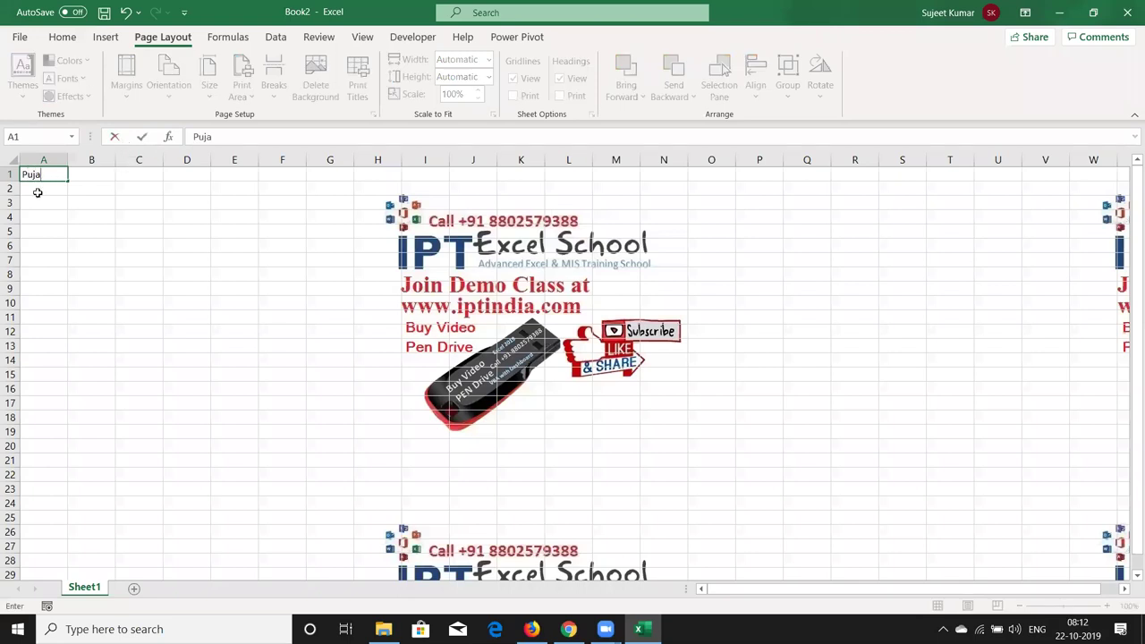
left_click(49, 177)
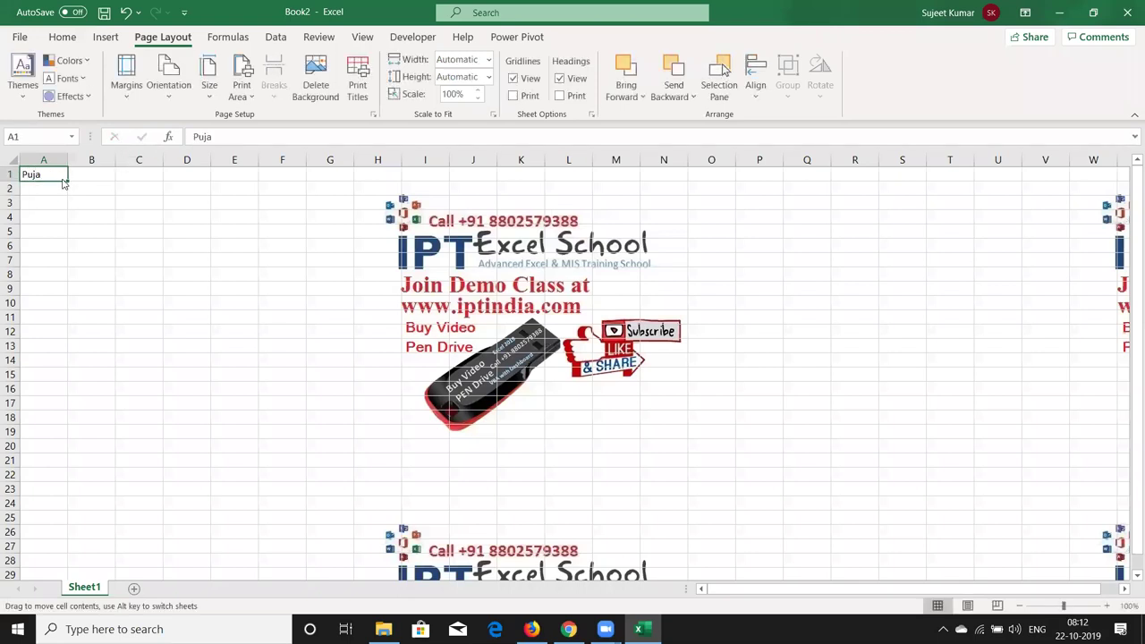
left_click_drag(67, 181, 68, 422)
left_click(363, 517)
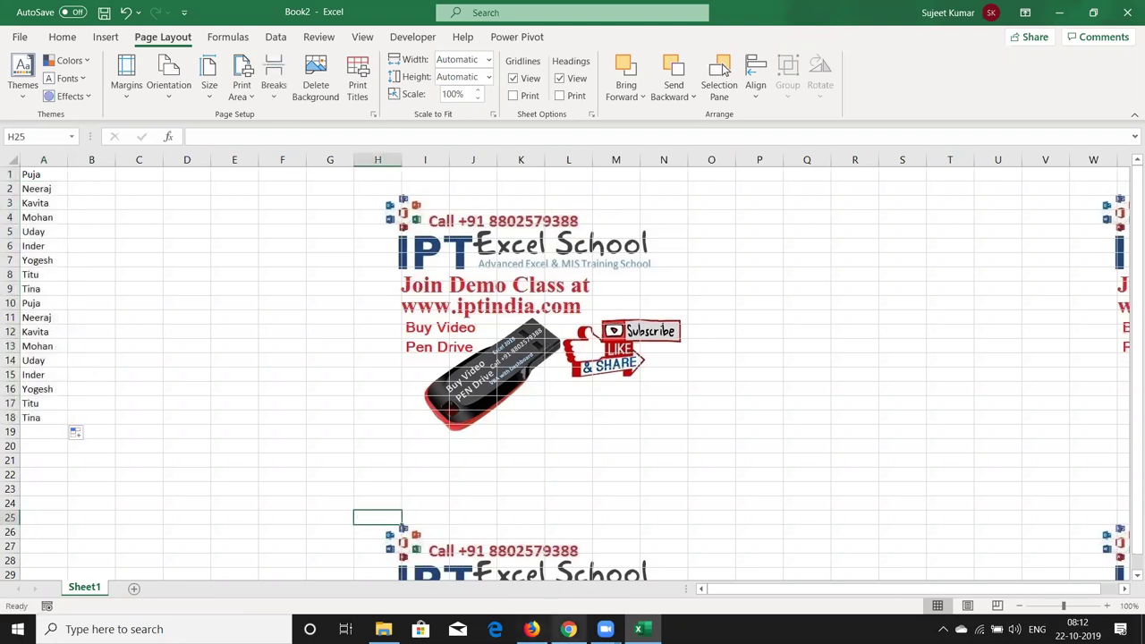
left_click(568, 629)
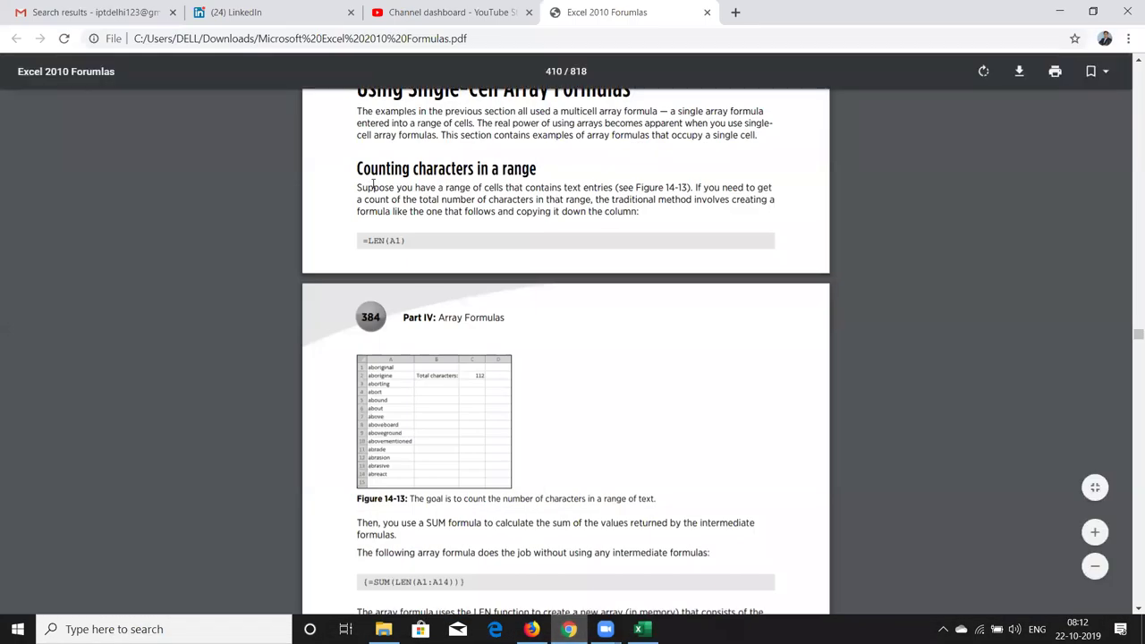
Highlight 'Counting' in the 'Counting characters in a range' heading, then return to Excel.
double_click(373, 176)
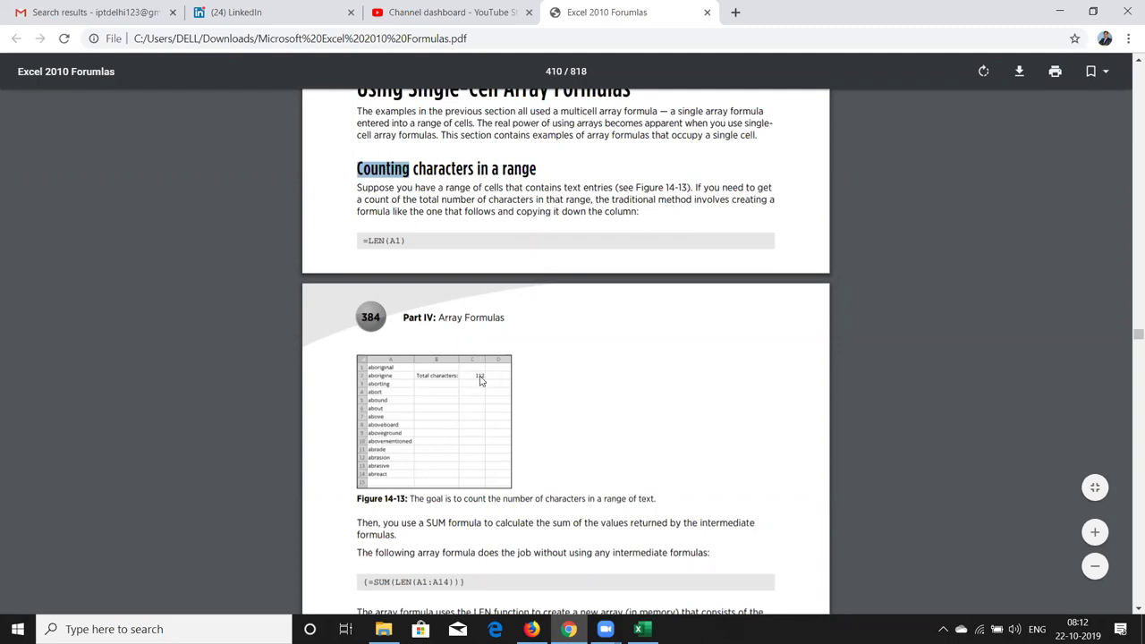
key("alt+Tab")
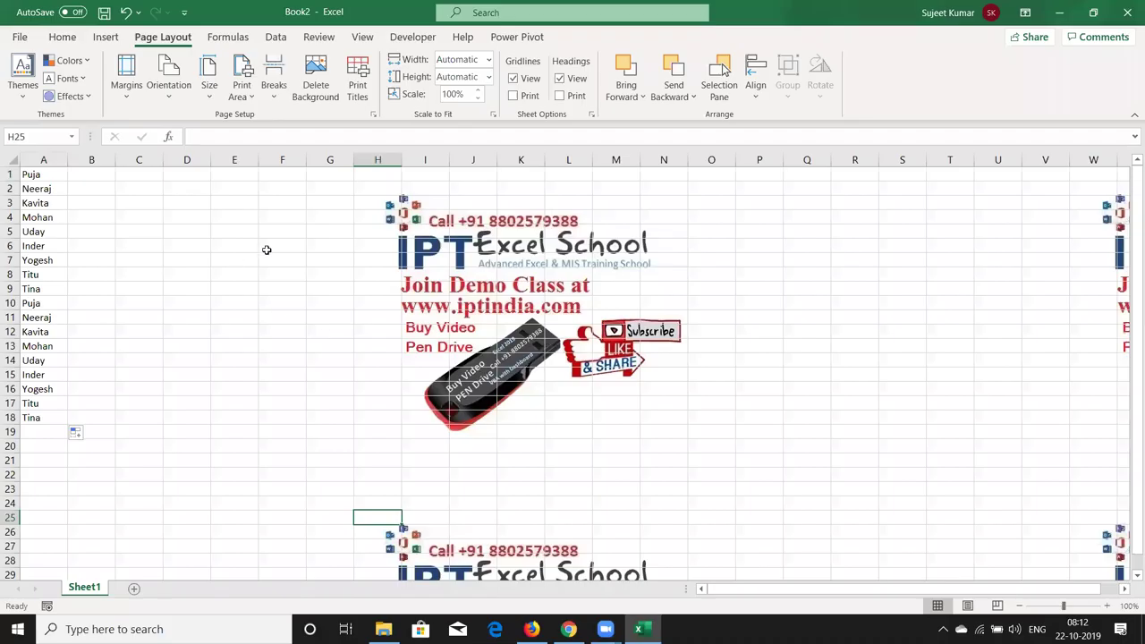
Enter =LEN(A1) in B1 to count the first name's characters.
left_click(93, 172)
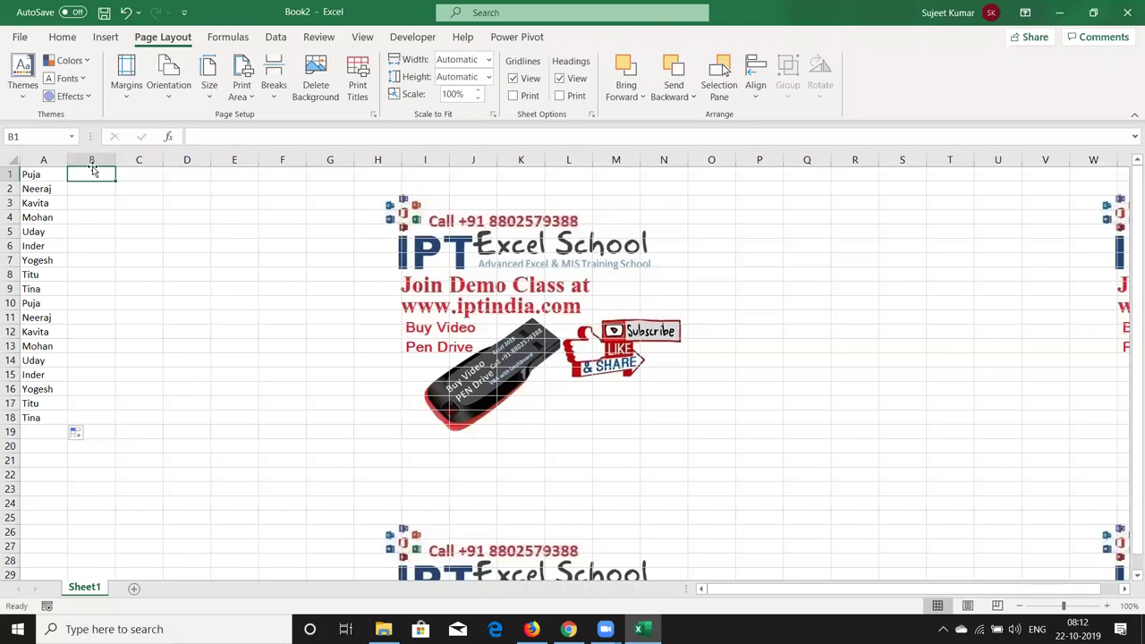
key("Down")
key("Right")
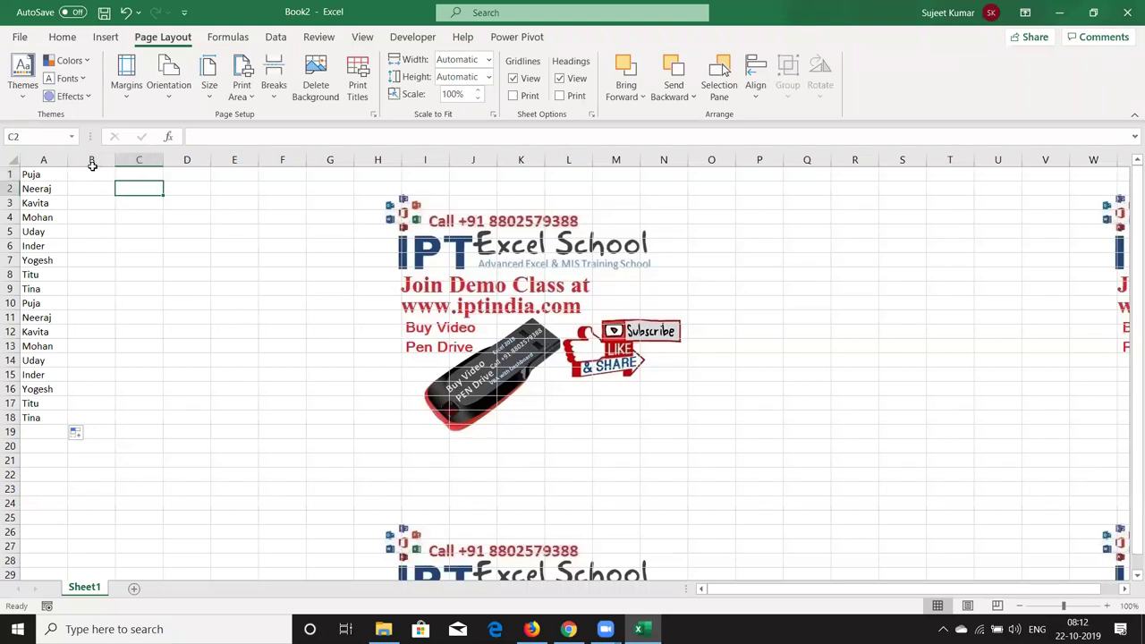
key("Up")
key("Left")
type("=len(")
key("Left")
key("Return")
key("Return")
Copy the LEN formula down through B1:B18 with Ctrl+D.
key("Left")
key("ctrl+Down")
key("Right")
key("ctrl+shift+Up")
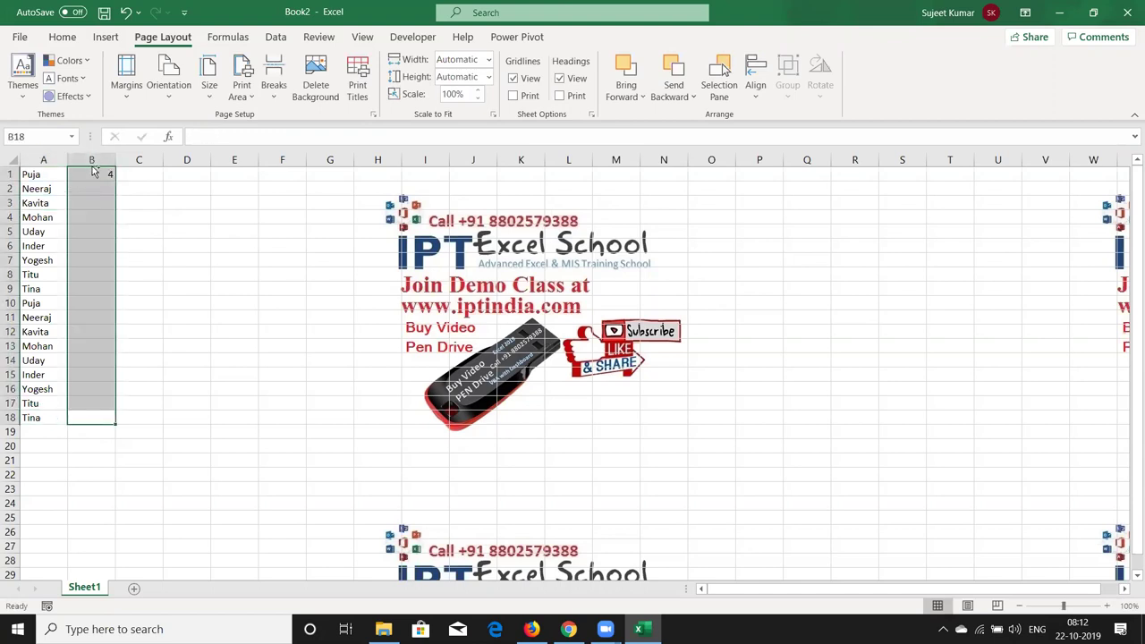
key("ctrl+d")
AutoSum the lengths in B19 with =SUM(B1:B18), giving 88.
key("Right")
key("Right")
key("Down")
key("Left")
key("Left")
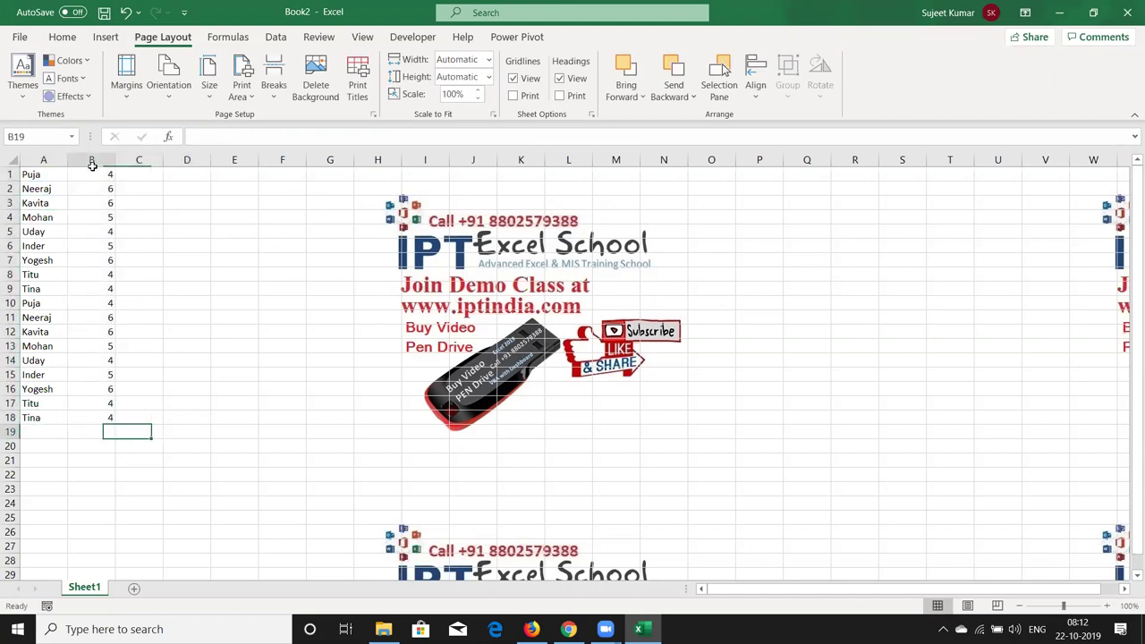
key("alt+equal")
key("Return")
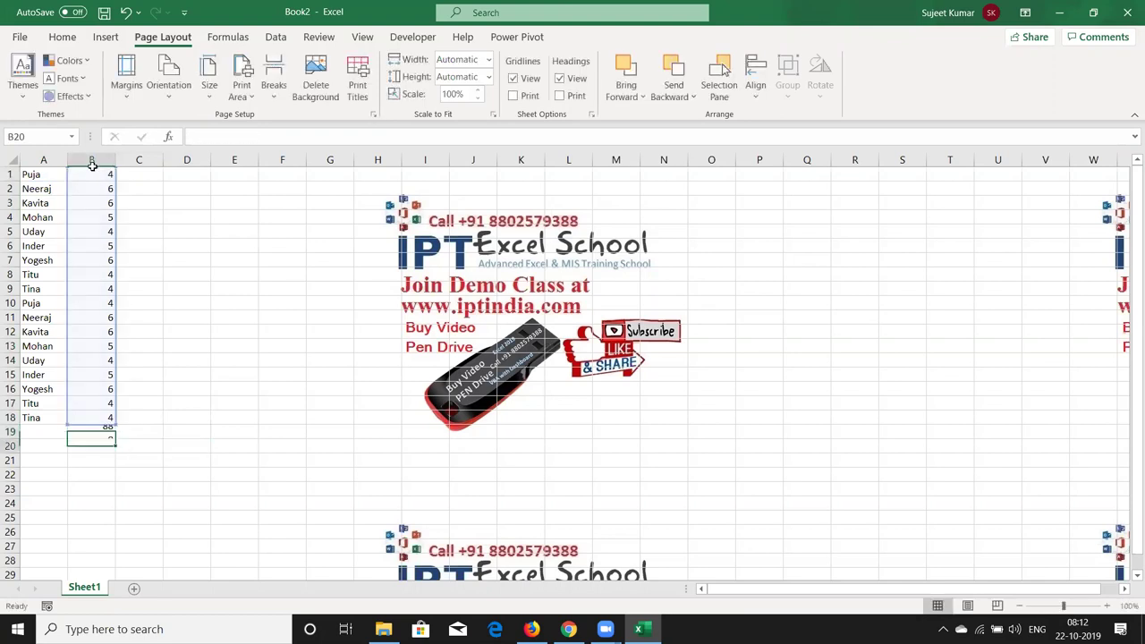
key("Up")
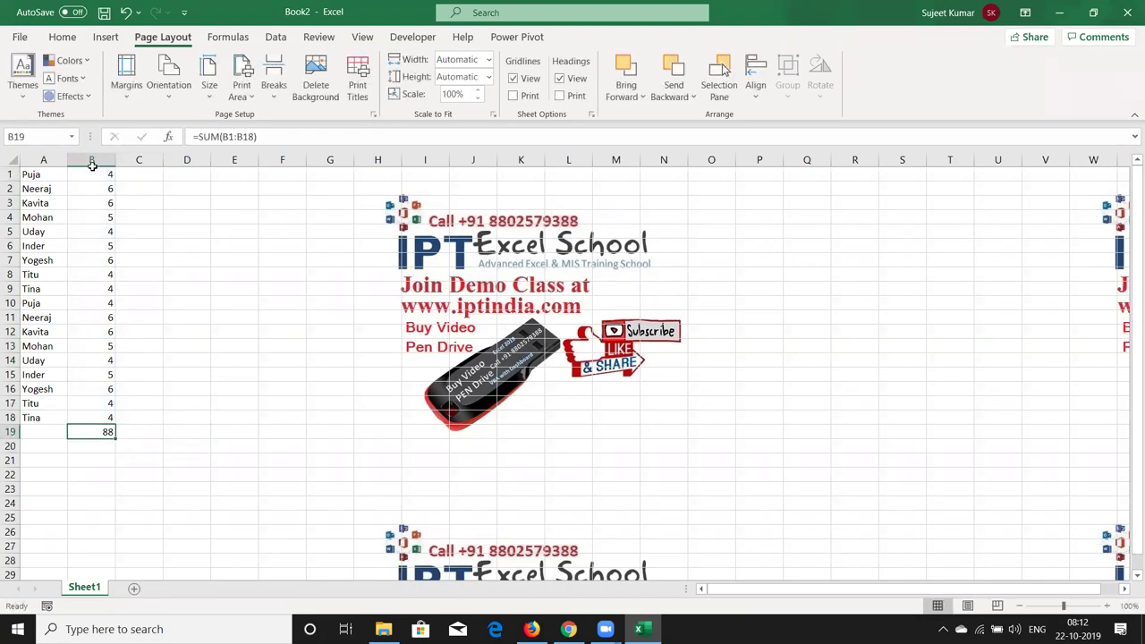
Enter {=SUM(LEN(A1:A18))} in C1 as an array formula returning 88.
left_click(154, 174)
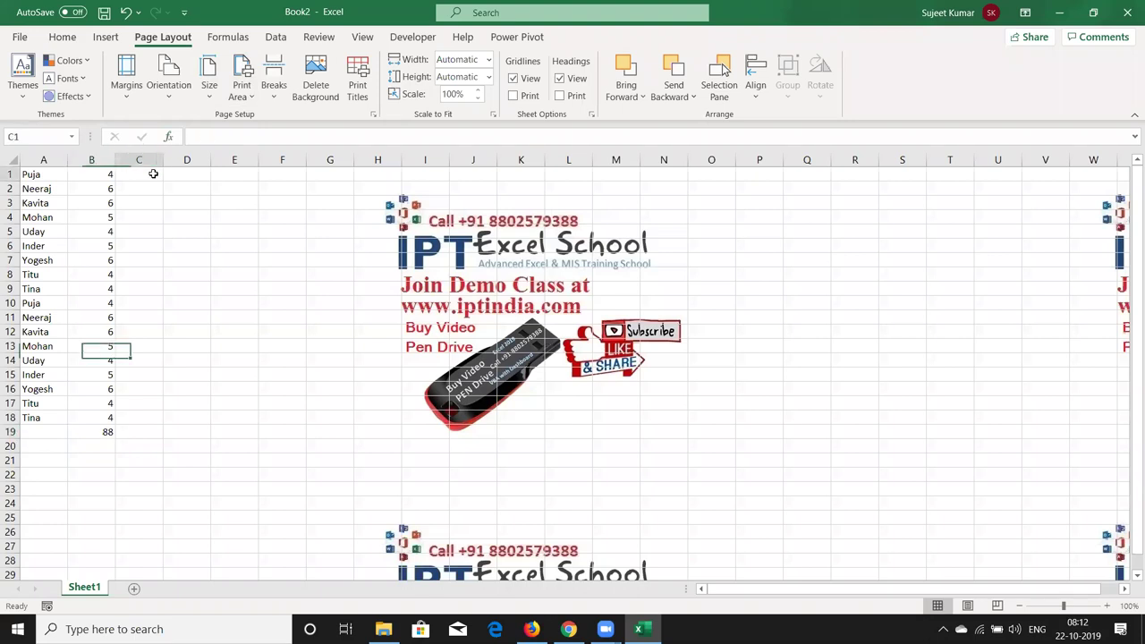
type("=sum")
key("Tab")
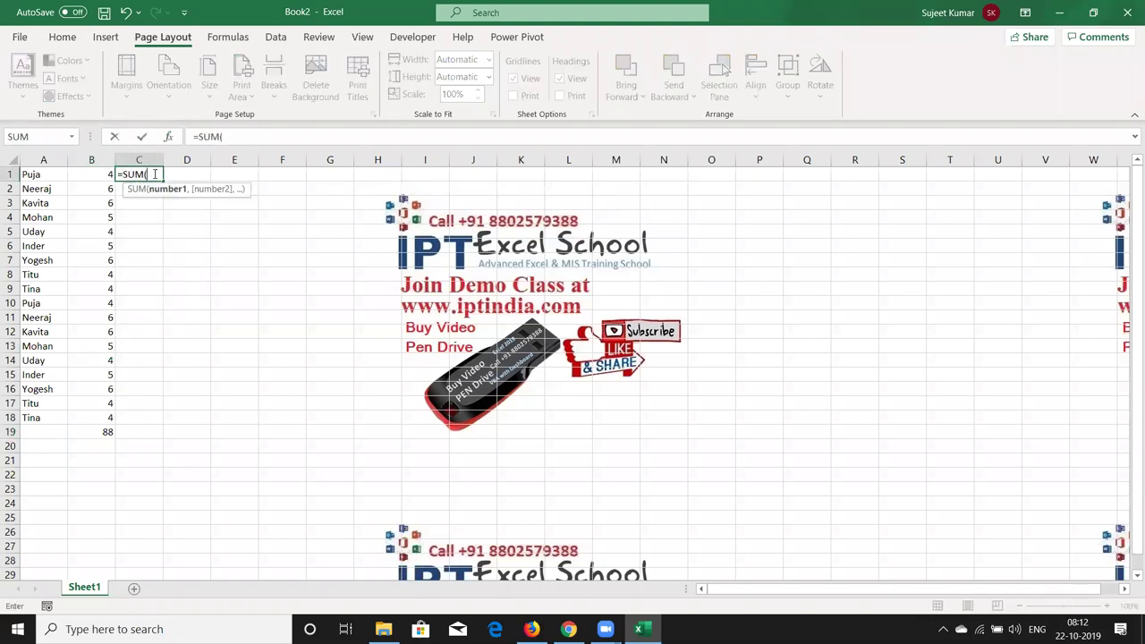
type("len")
key("Tab")
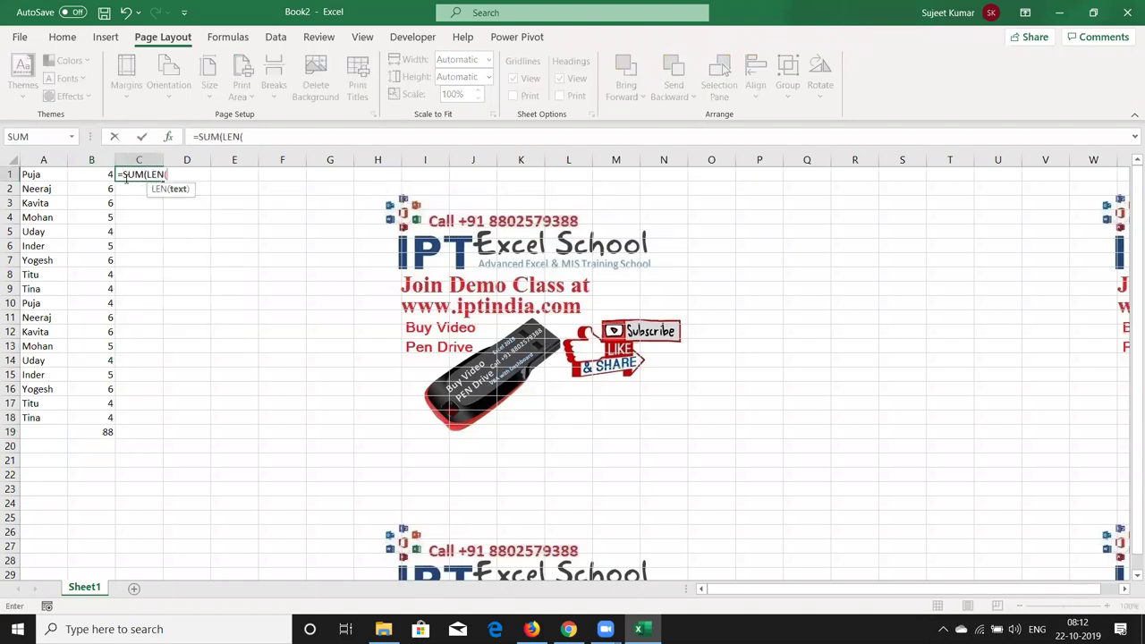
left_click(53, 174)
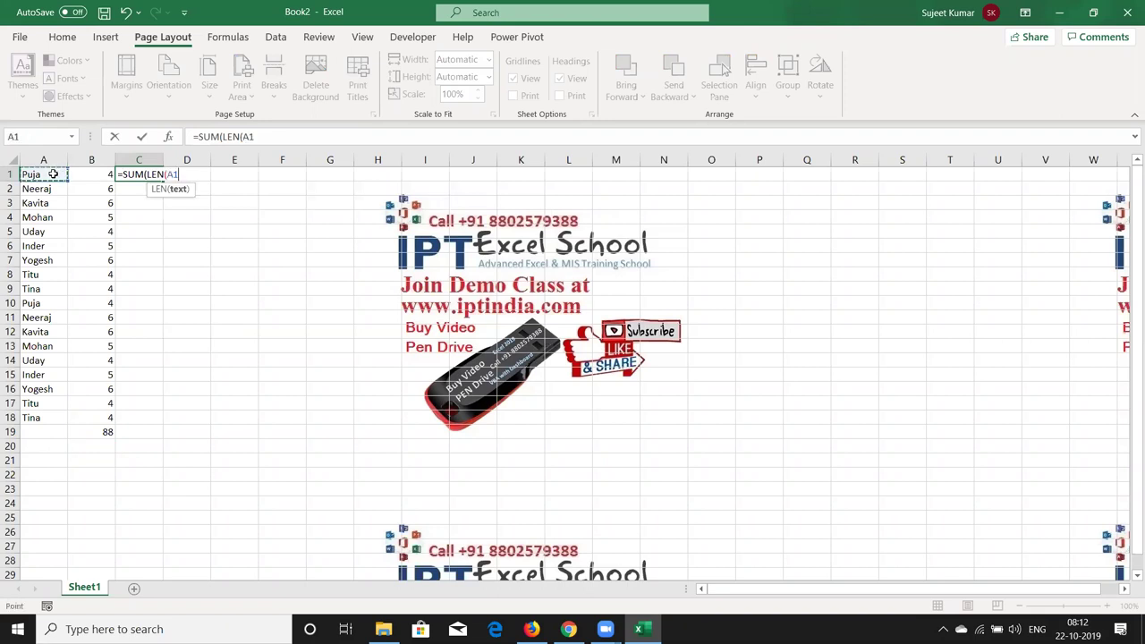
key("shift+Down")
key("shift+Down")
key("shift+Down")
type("))")
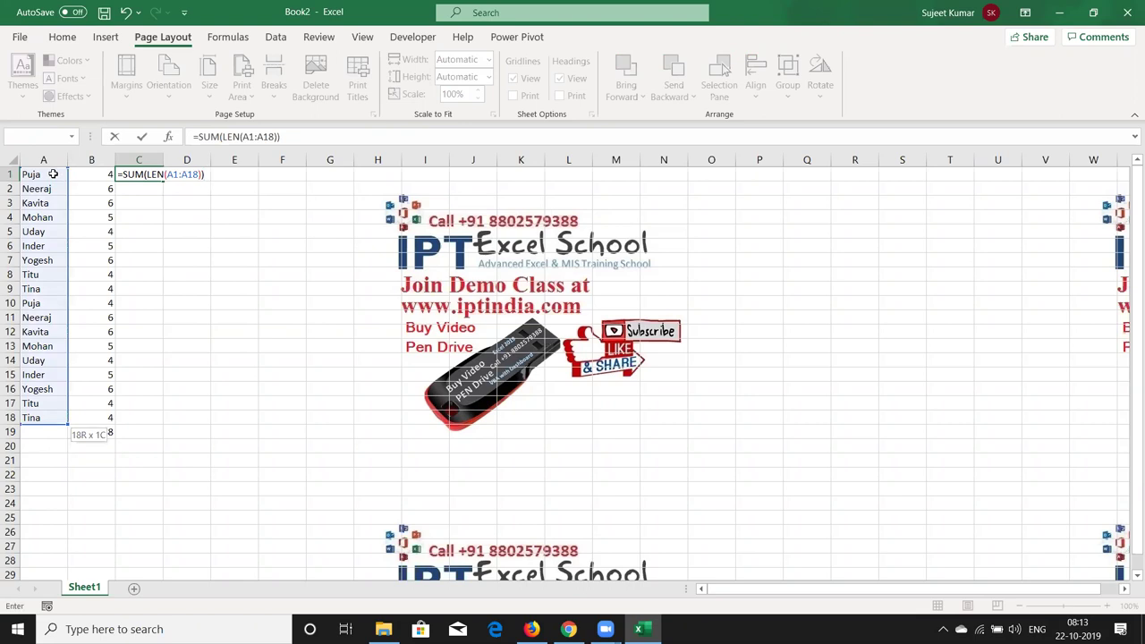
key("ctrl+shift+Return")
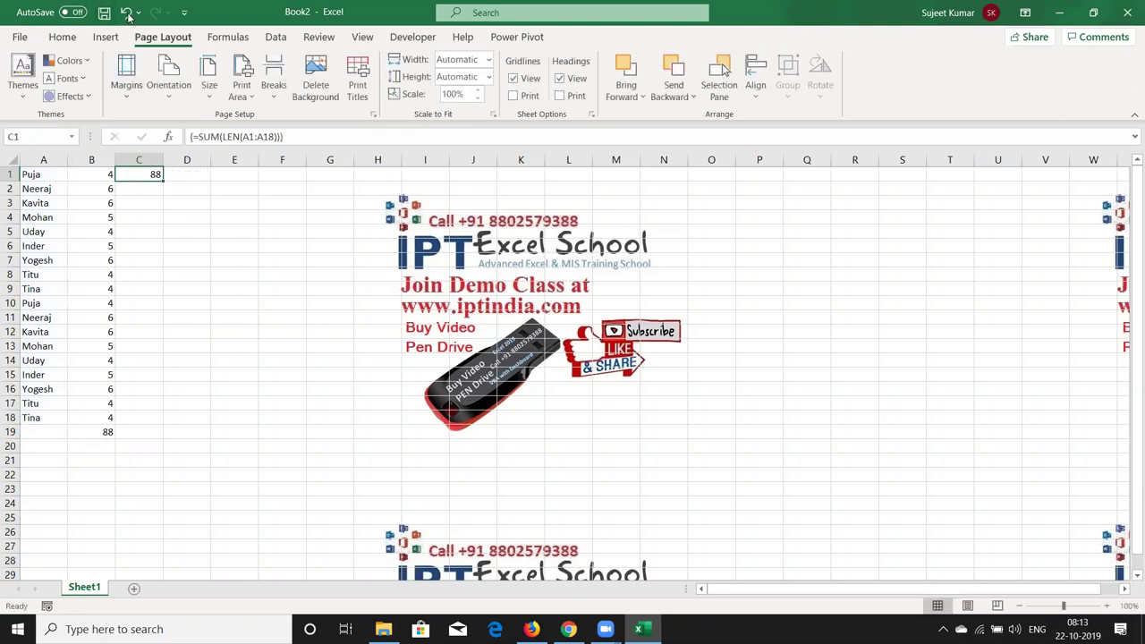
Evaluate C1's formula step by step from the name lengths to 88, then switch to Chrome.
left_click(229, 37)
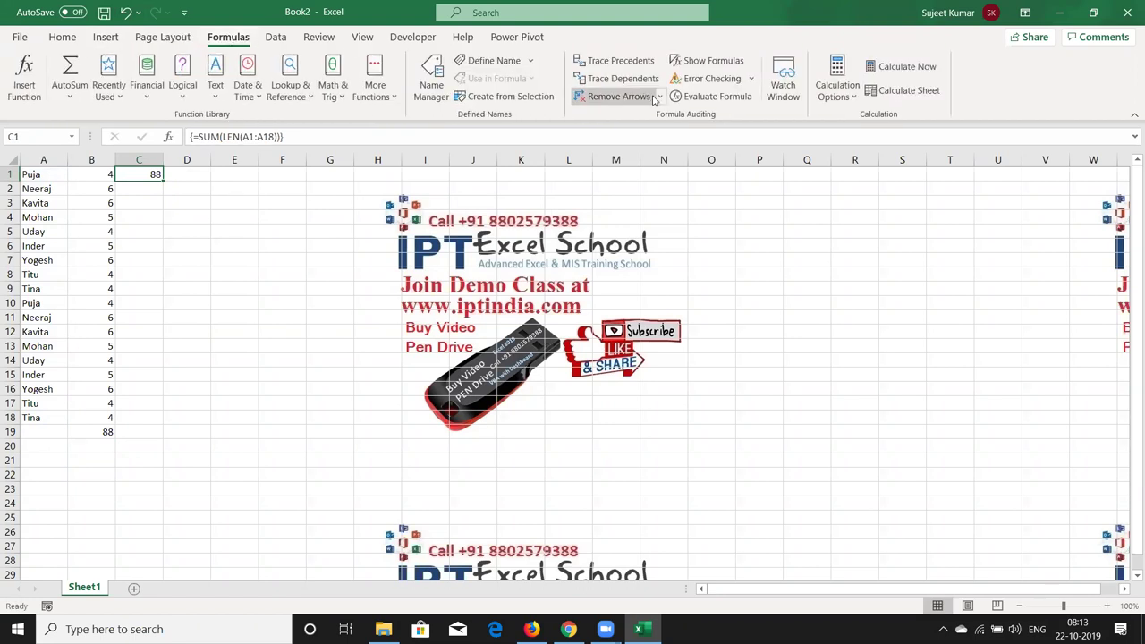
left_click(683, 99)
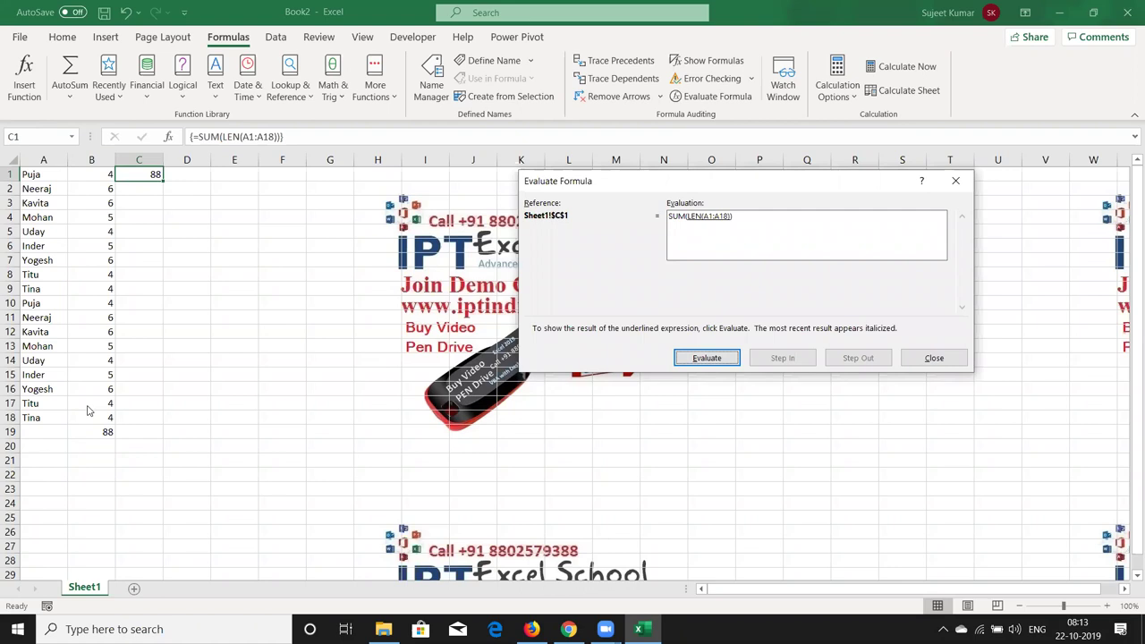
left_click(693, 360)
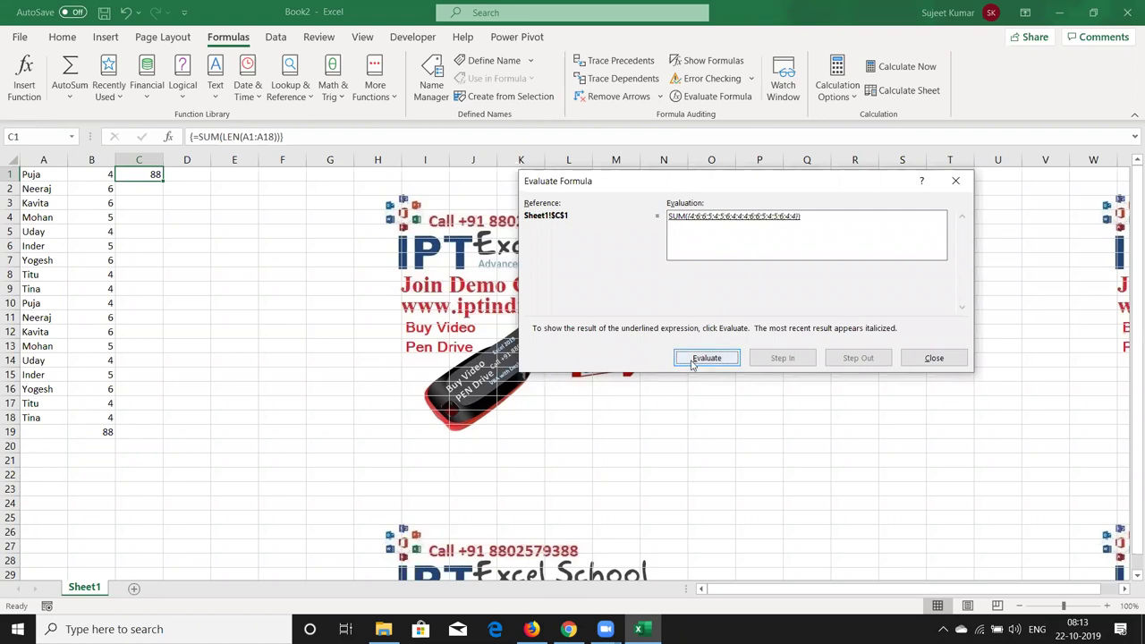
left_click(692, 360)
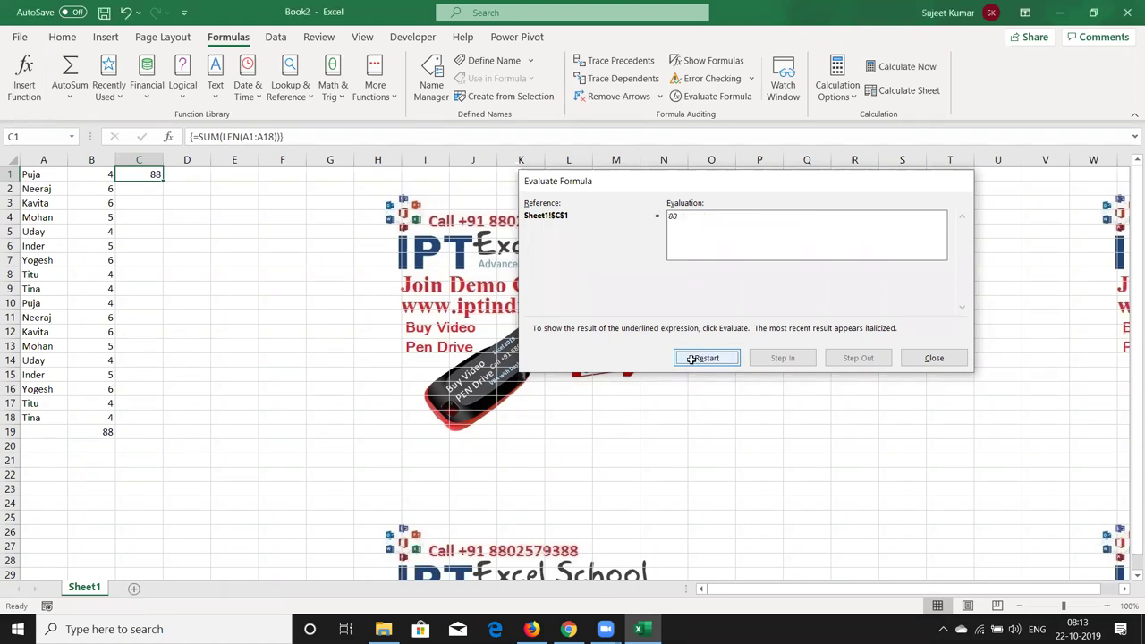
key("Escape")
key("alt+Tab")
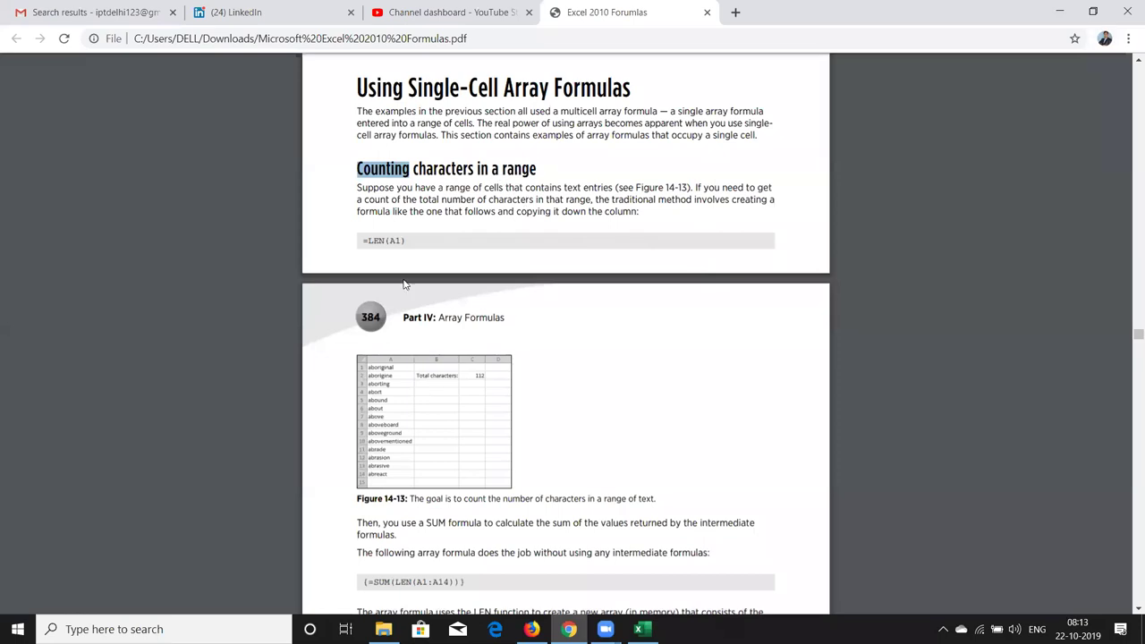
Scroll the PDF to 'Summing the three smallest values in a range' and return to Excel.
scroll(404, 285, "down", 1)
scroll(403, 284, "down", 1)
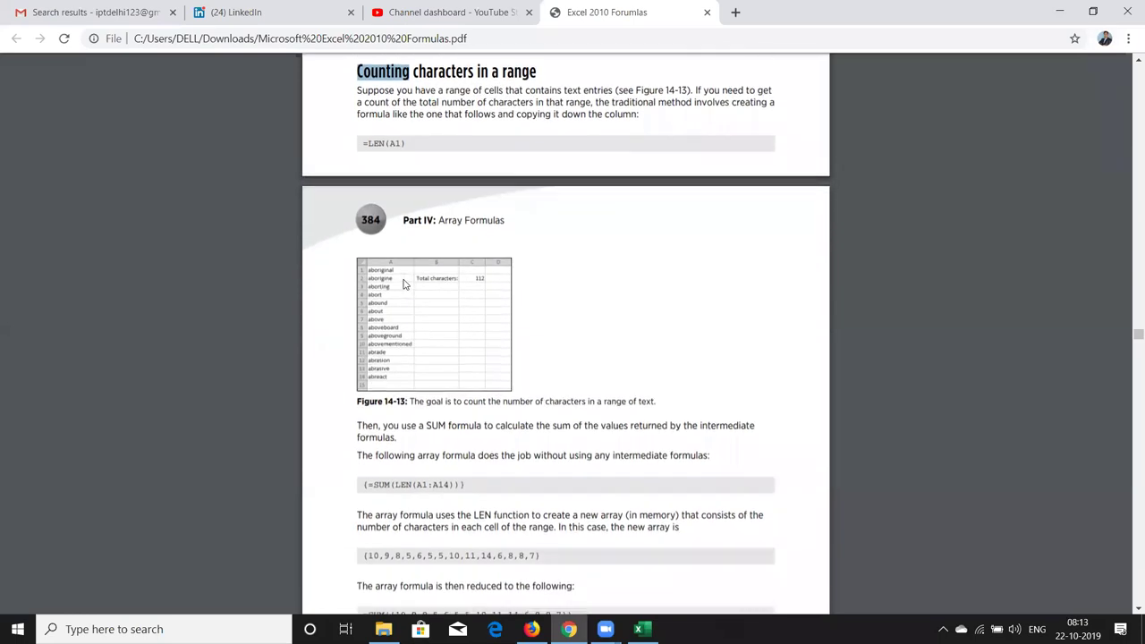
scroll(403, 284, "down", 1)
scroll(403, 284, "down", 1)
scroll(404, 284, "down", 1)
scroll(404, 284, "down", 1)
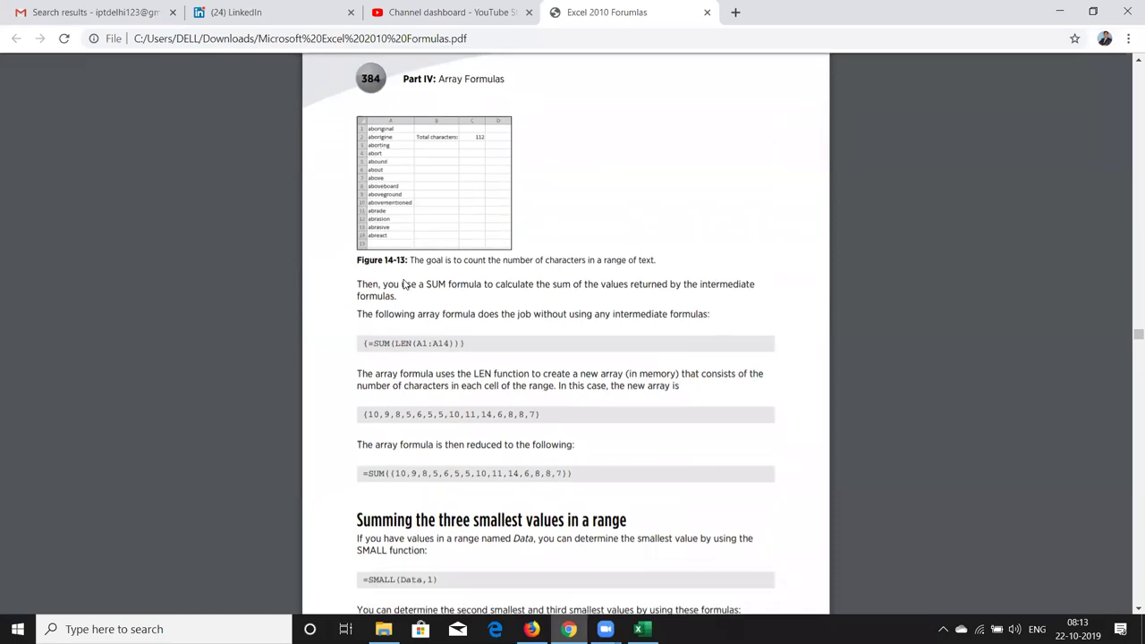
scroll(403, 285, "down", 1)
scroll(404, 284, "down", 1)
scroll(403, 284, "down", 2)
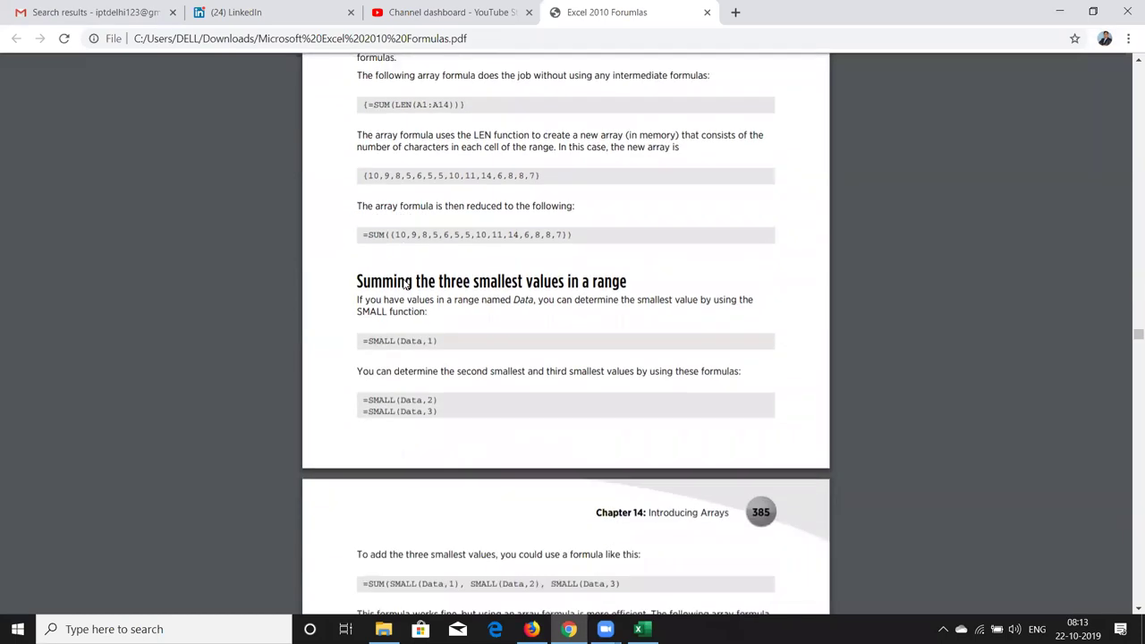
scroll(404, 284, "down", 1)
scroll(403, 284, "down", 1)
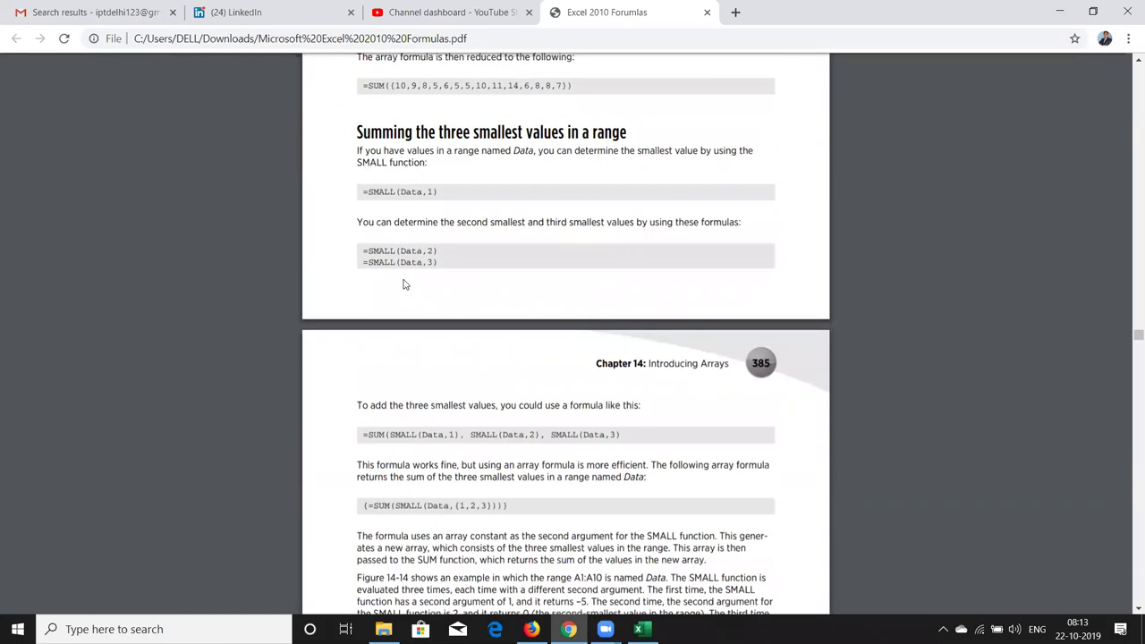
scroll(404, 284, "down", 1)
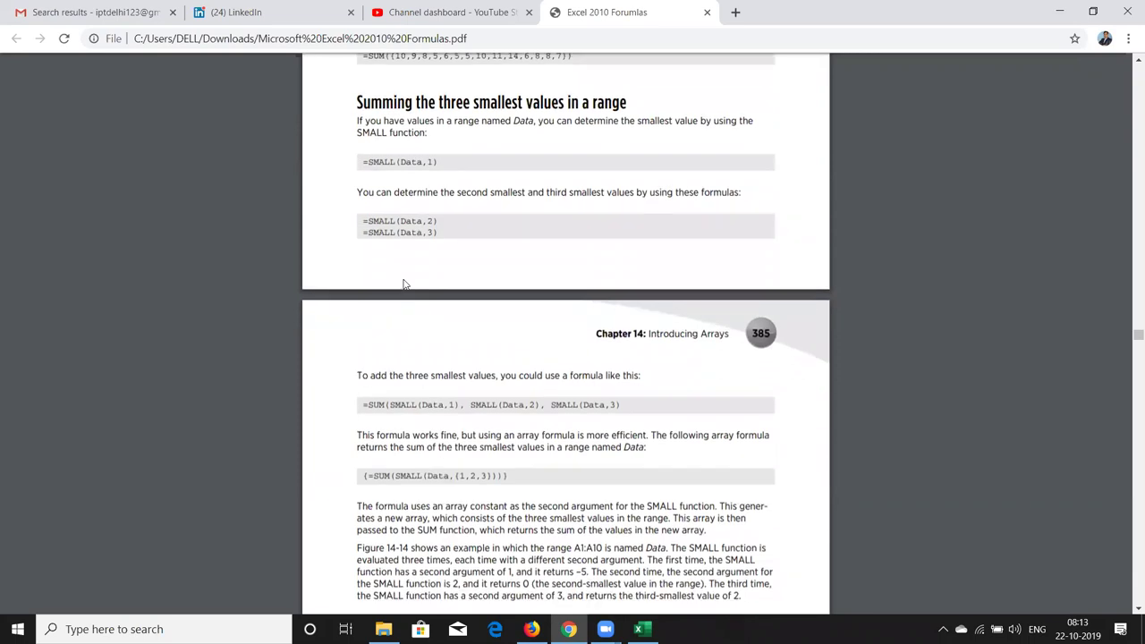
key("alt+Tab")
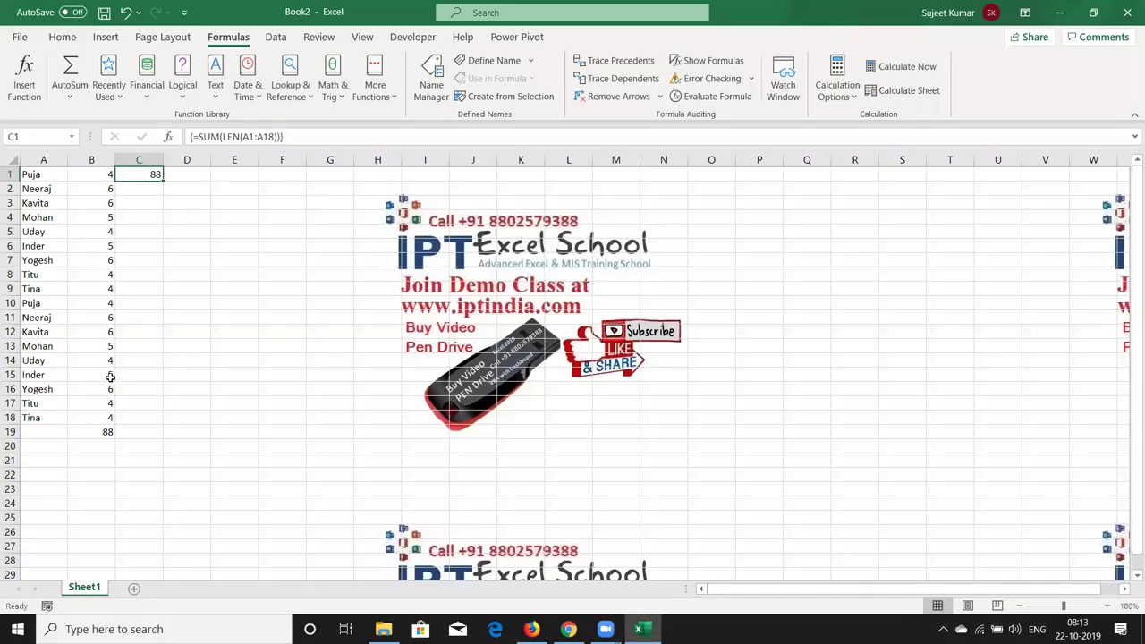
Insert a blank row above the name list at row 1.
left_click(133, 458)
key("Up")
key("Up")
key("Up")
key("Up")
key("Up")
key("Up")
key("Left")
key("Left")
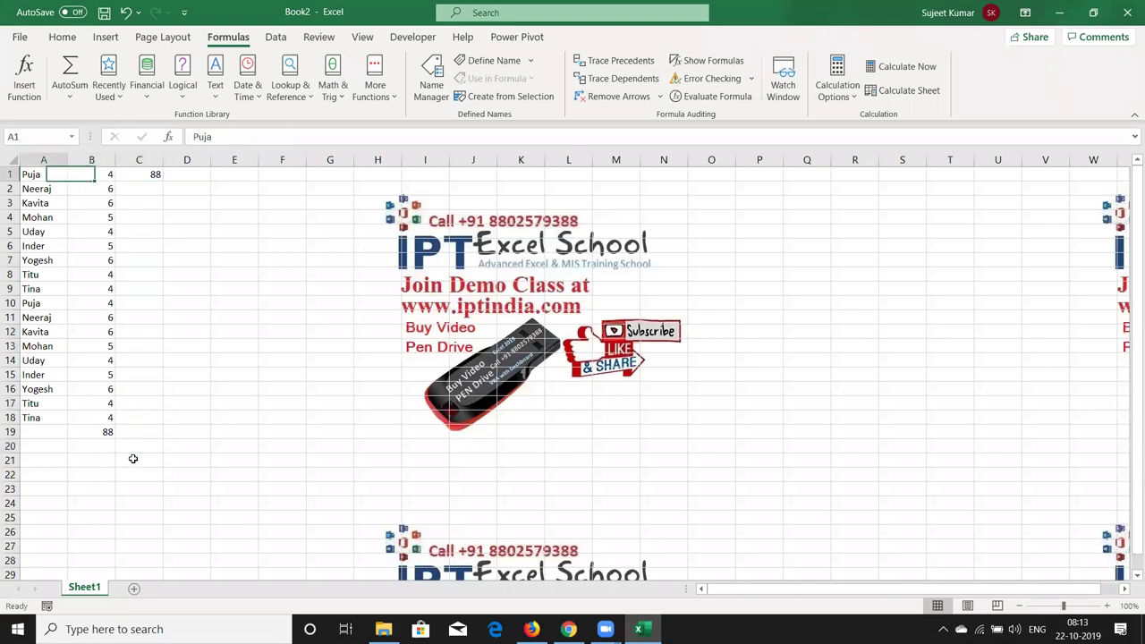
key("Down")
key("Up")
key("shift+space")
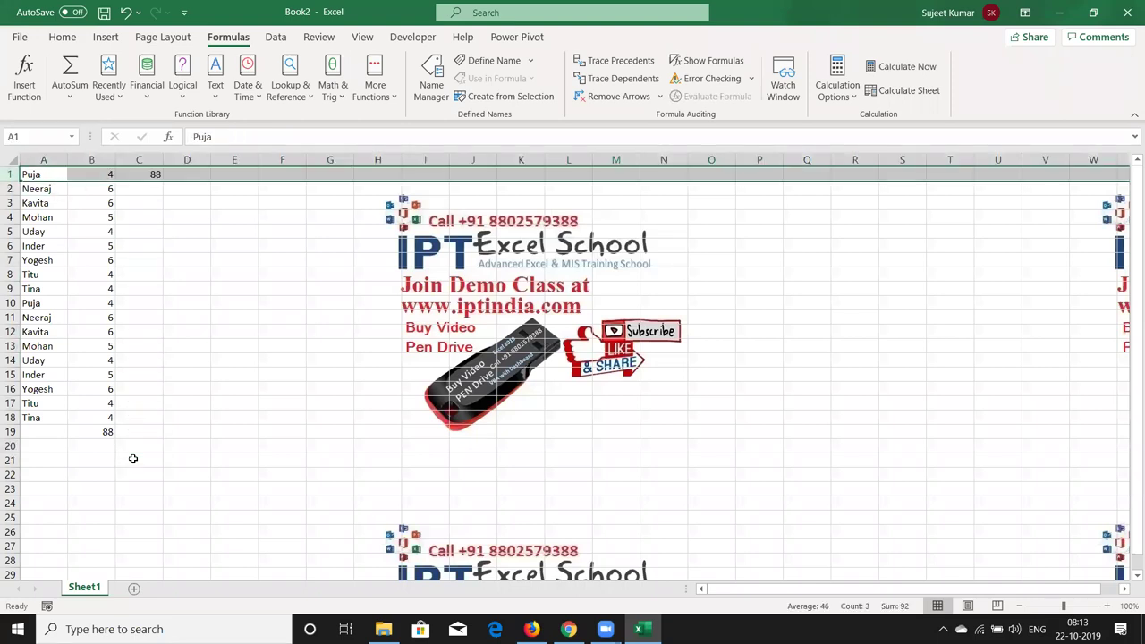
key("ctrl+shift+plus")
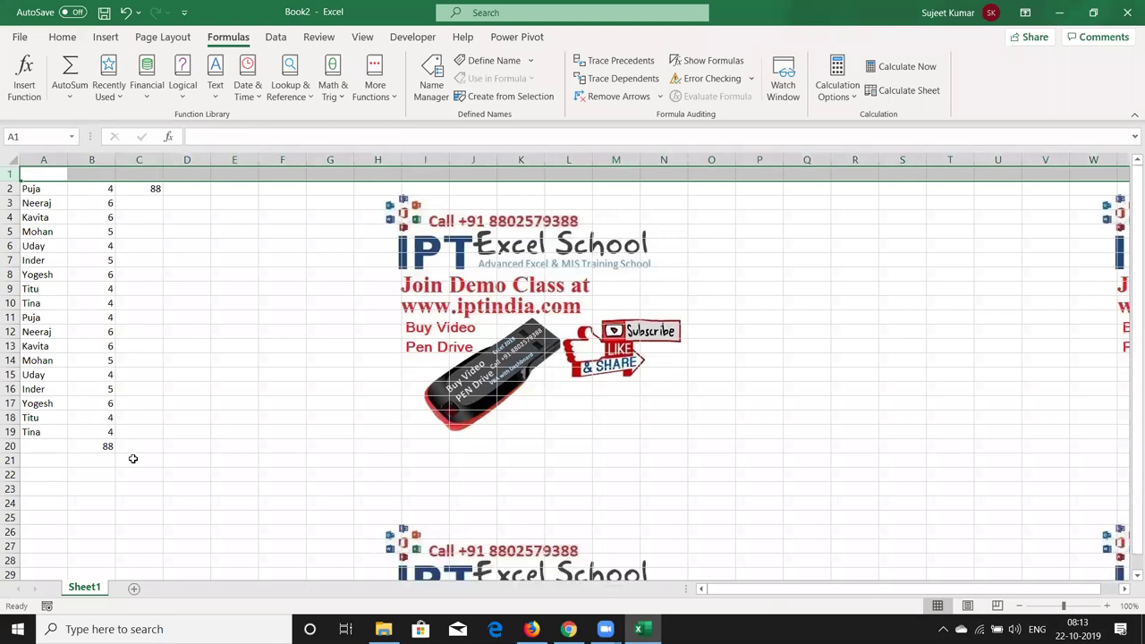
Label A1 'Ex-1' and move down to the empty rows below the data.
key("Up")
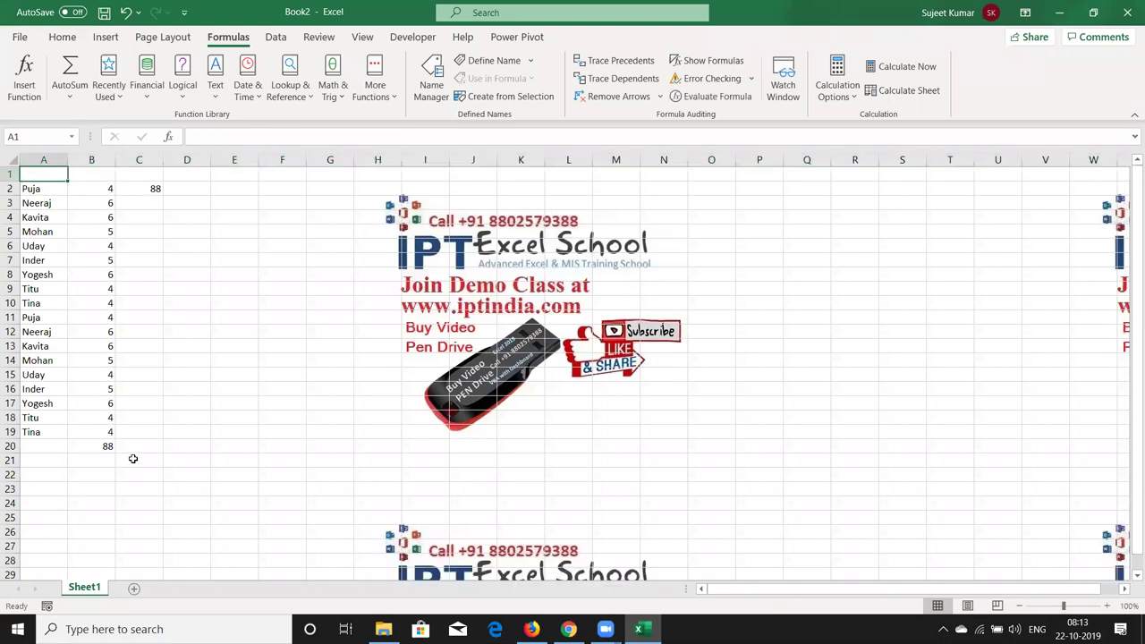
type("Ex-1")
key("Return")
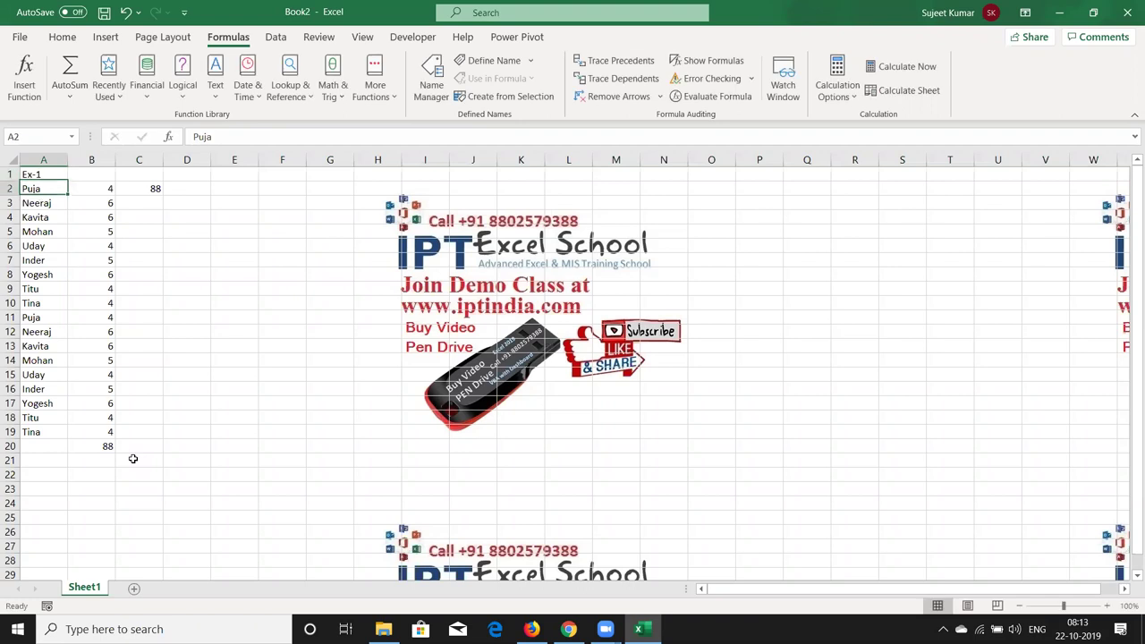
key("Down")
key("Down")
key("Down")
key("Down")
key("Down")
key("Down")
key("Down")
key("Down")
key("Down")
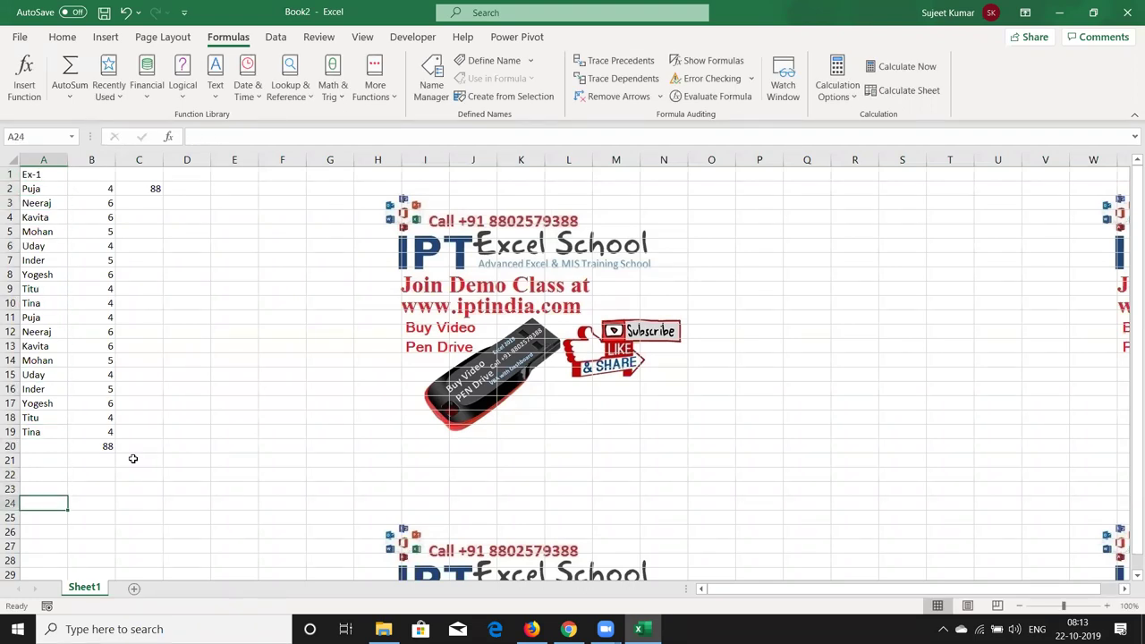
key("Down")
key("Down")
key("Down")
key("Down")
key("Down")
key("Down")
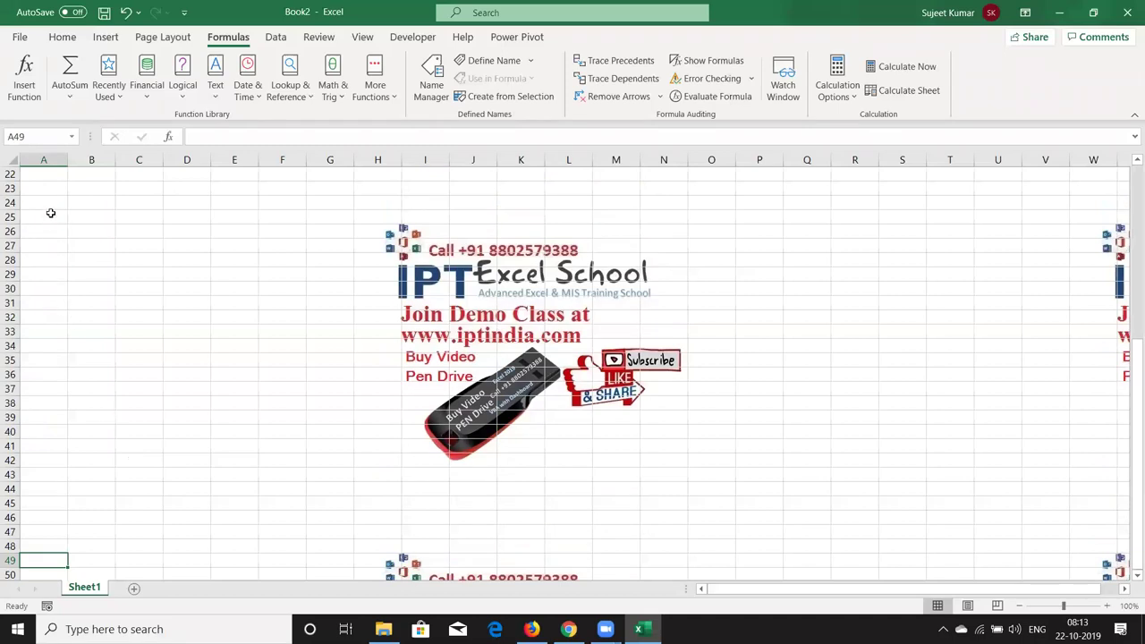
Enter a Sales heading in A24 with 85, 36, 96, 5, 66, 365, 365, 63, 96, 36, 15, 63 below.
left_click(52, 202)
type("Sale")
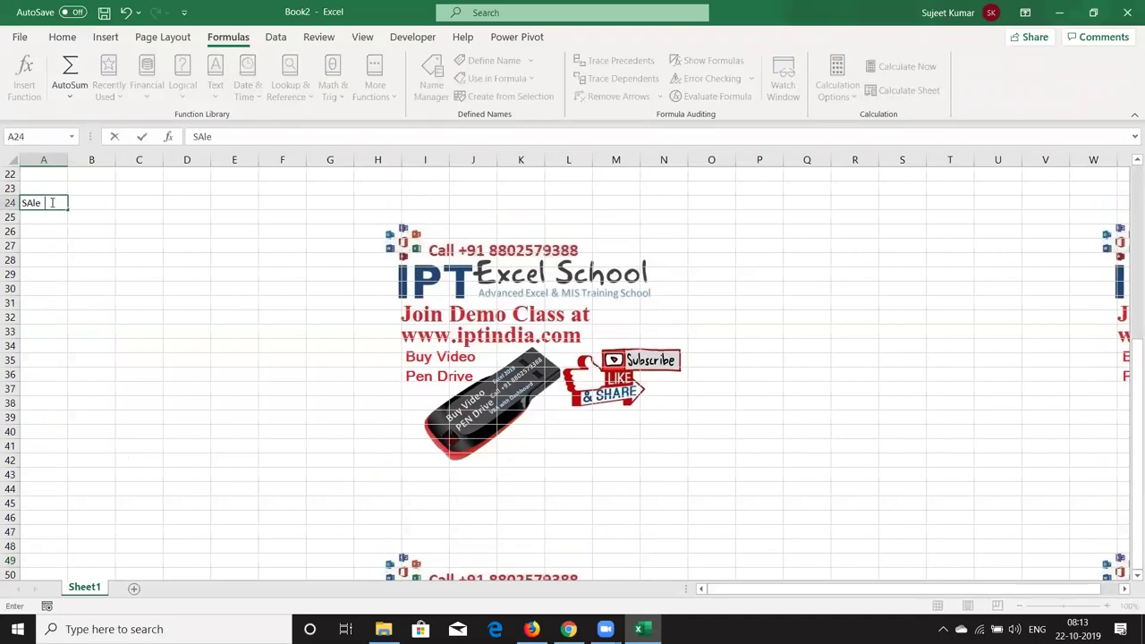
type("s")
key("Return")
type("85")
key("Return")
type("36")
key("Return")
type("96")
key("Return")
type("5")
key("Return")
type("66")
key("Return")
type("365")
key("Return")
type("365")
key("Return")
type("63")
key("Return")
type("96")
key("Return")
type("36")
key("Return")
type("15")
key("Return")
type("63")
key("Return")
Enter the ranks 1, 2, 3 in C25:C27.
left_click(141, 219)
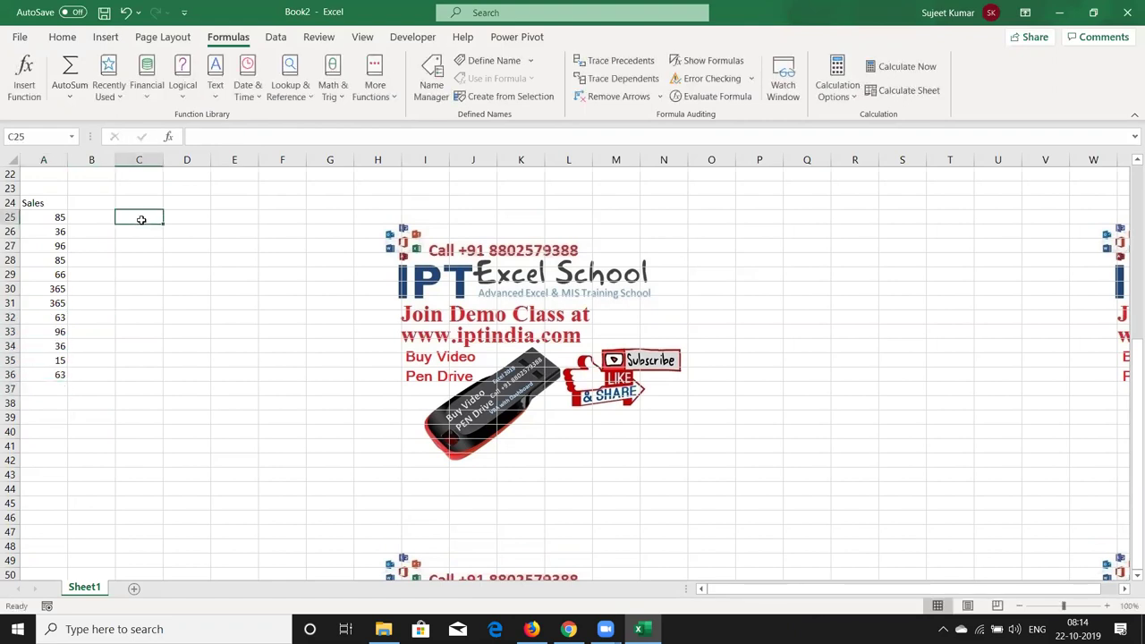
type("1")
key("Return")
type("2")
key("Return")
type("3")
key("Return")
key("Up")
key("Up")
key("Up")
key("Right")
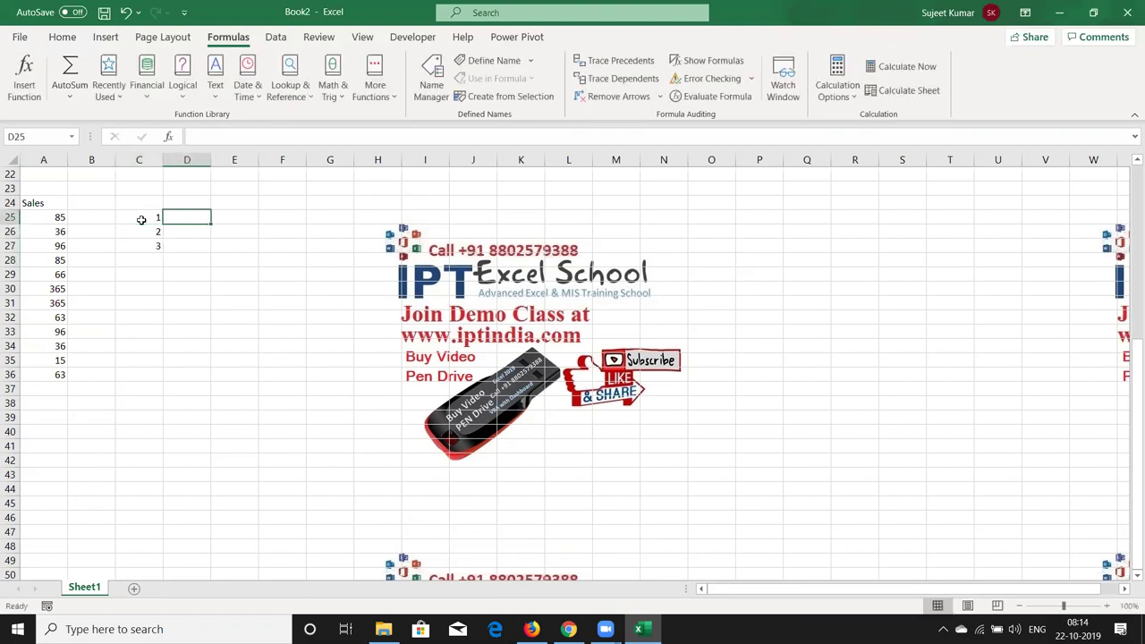
Enter =SMALL(A25:A36,C25) in D25 to return the smallest Sales value.
type("=sm")
key("Tab")
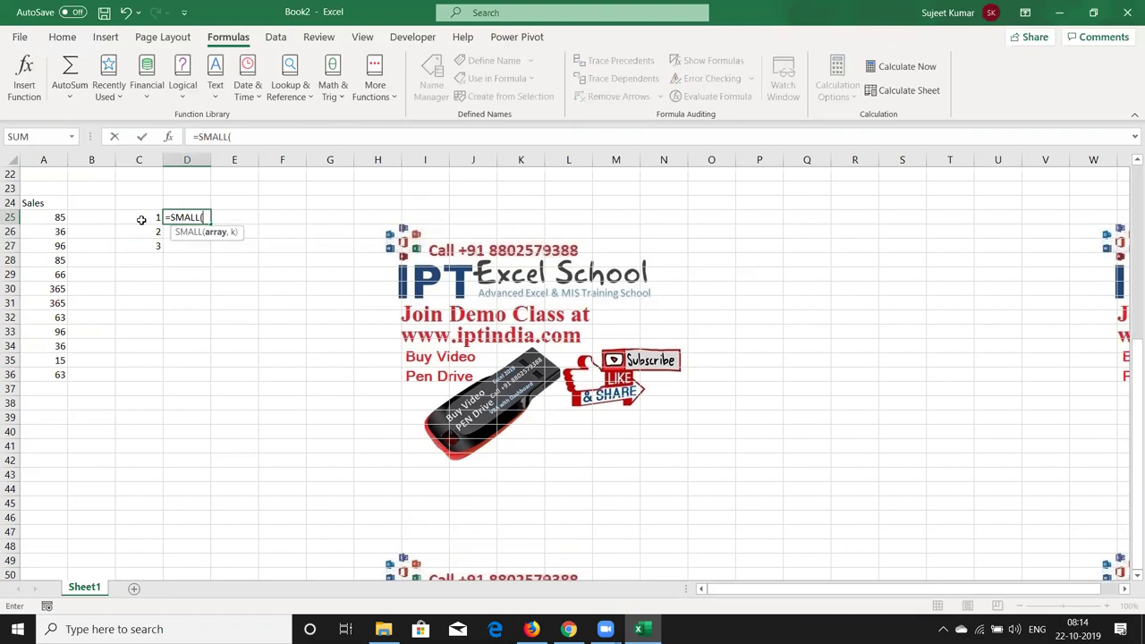
key("Left")
key("Left")
key("Left")
key("ctrl+shift+Down")
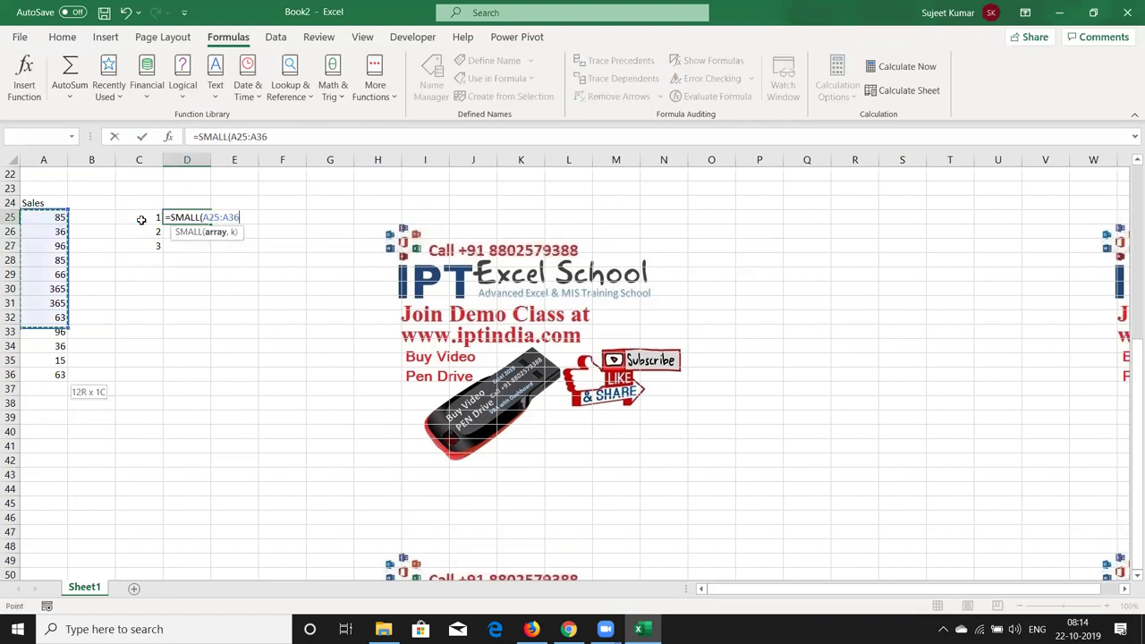
type(",")
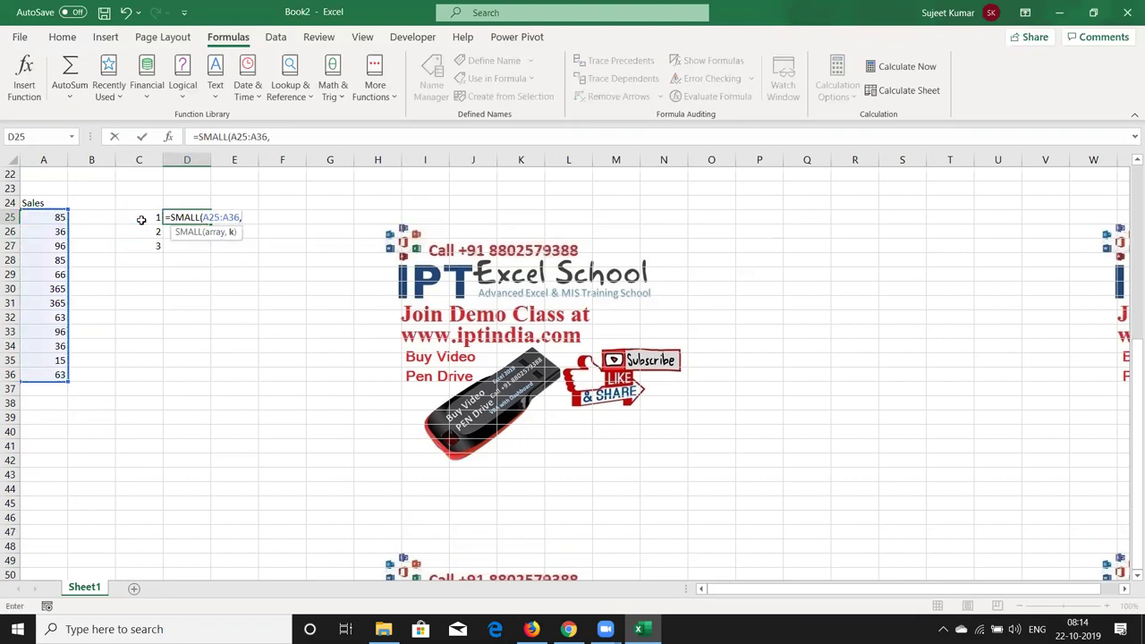
left_click(141, 219)
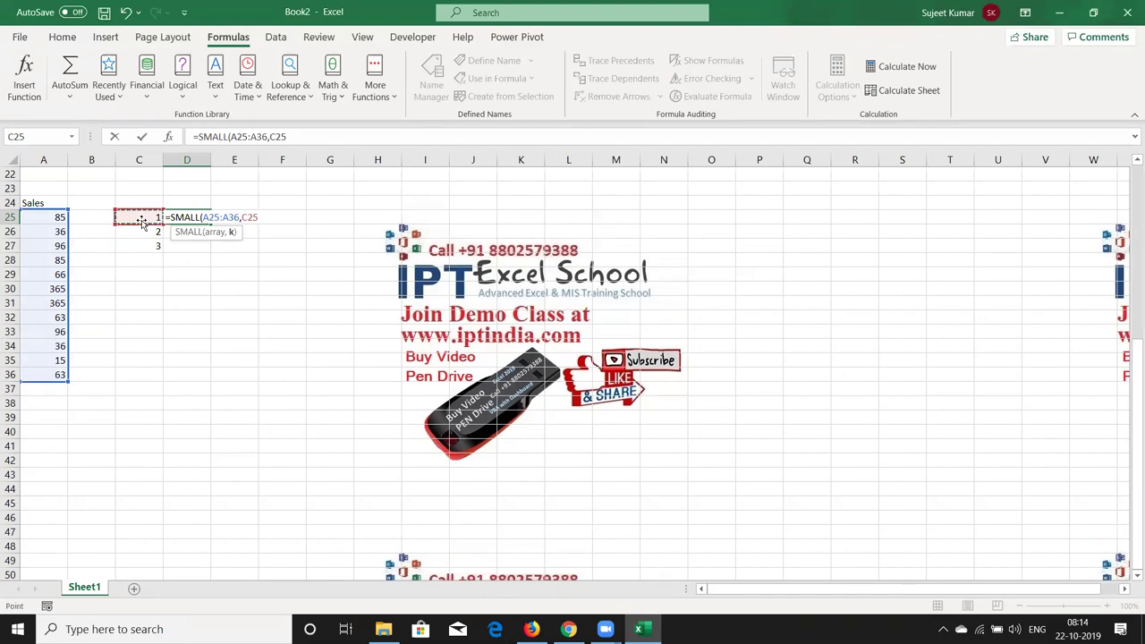
key("Return")
Make the range start absolute ($A$25) and fill the SMALL formula down to D27 (15, 36, 36).
key("Up")
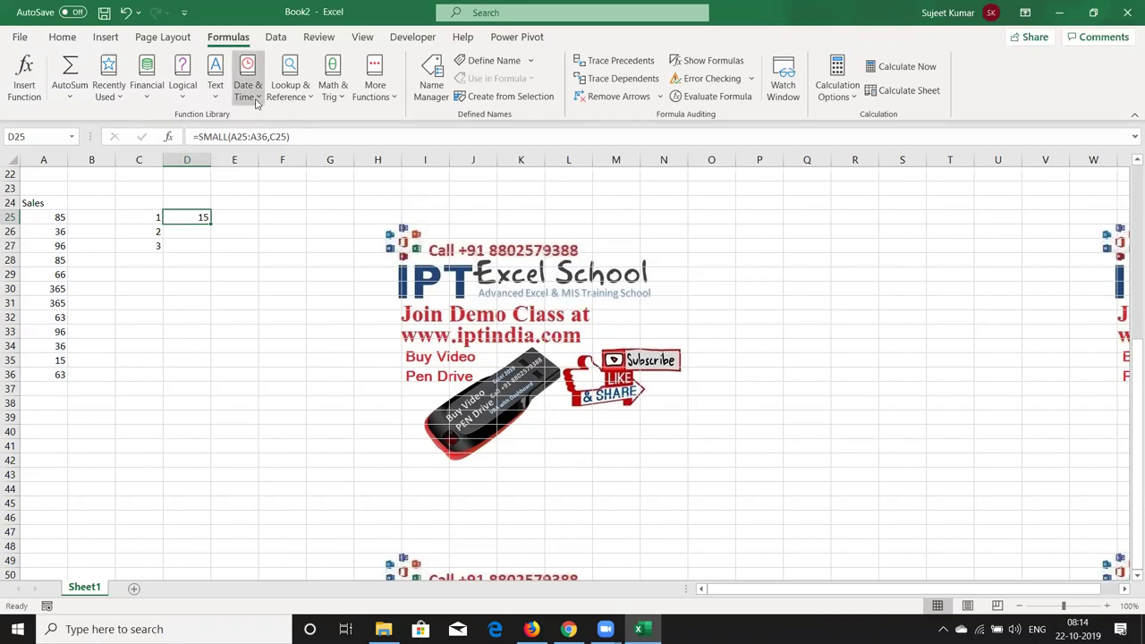
left_click(189, 225)
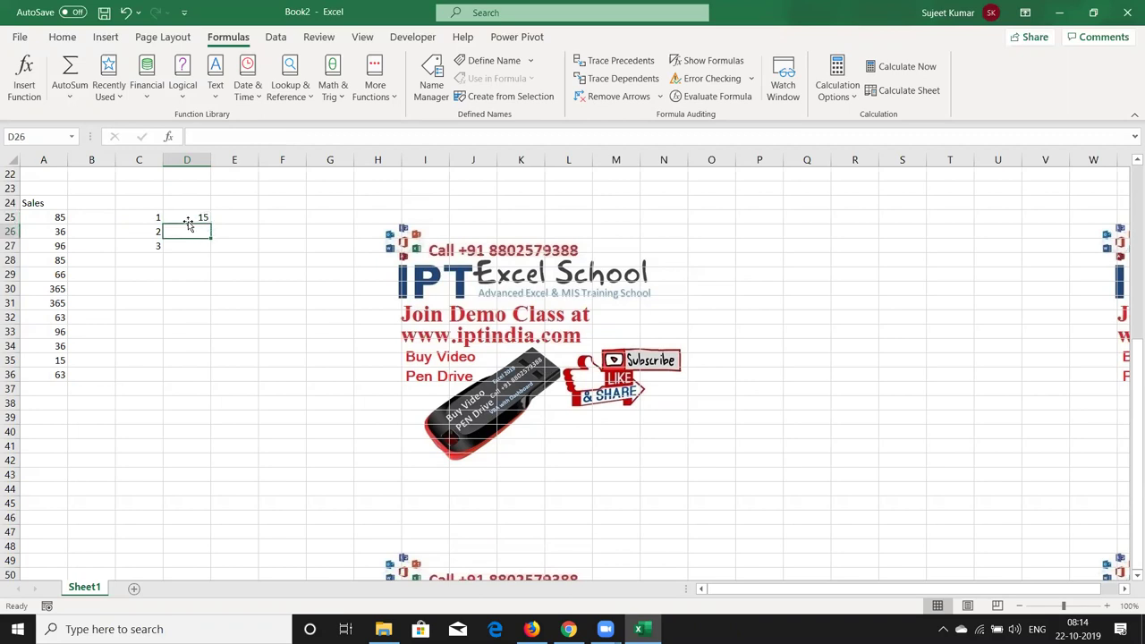
left_click(195, 217)
left_click(235, 136)
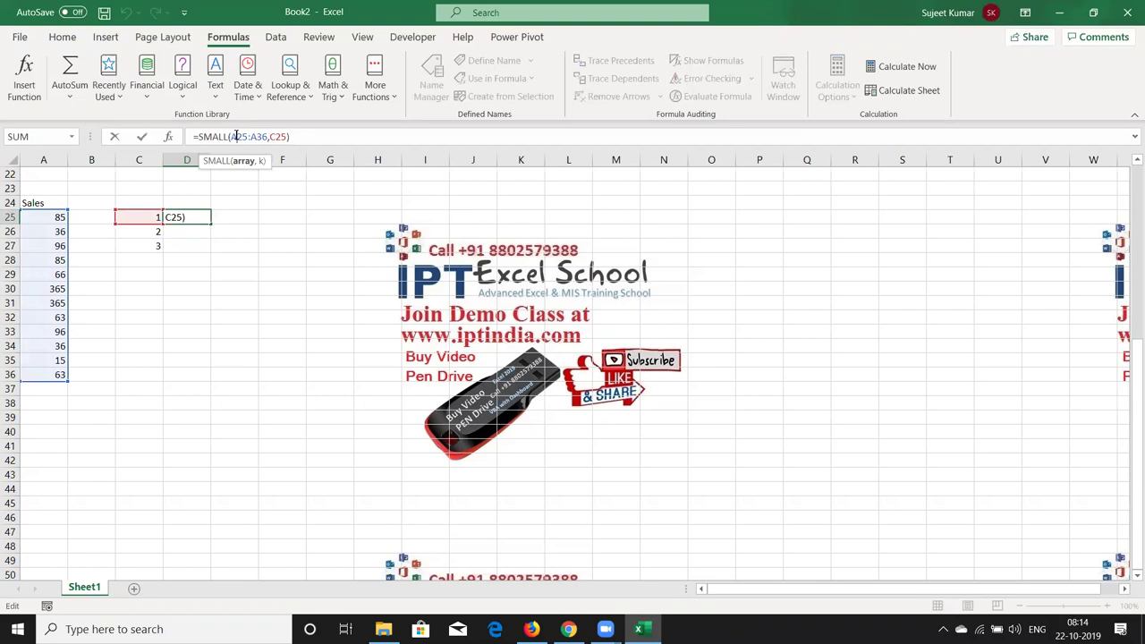
key("F4")
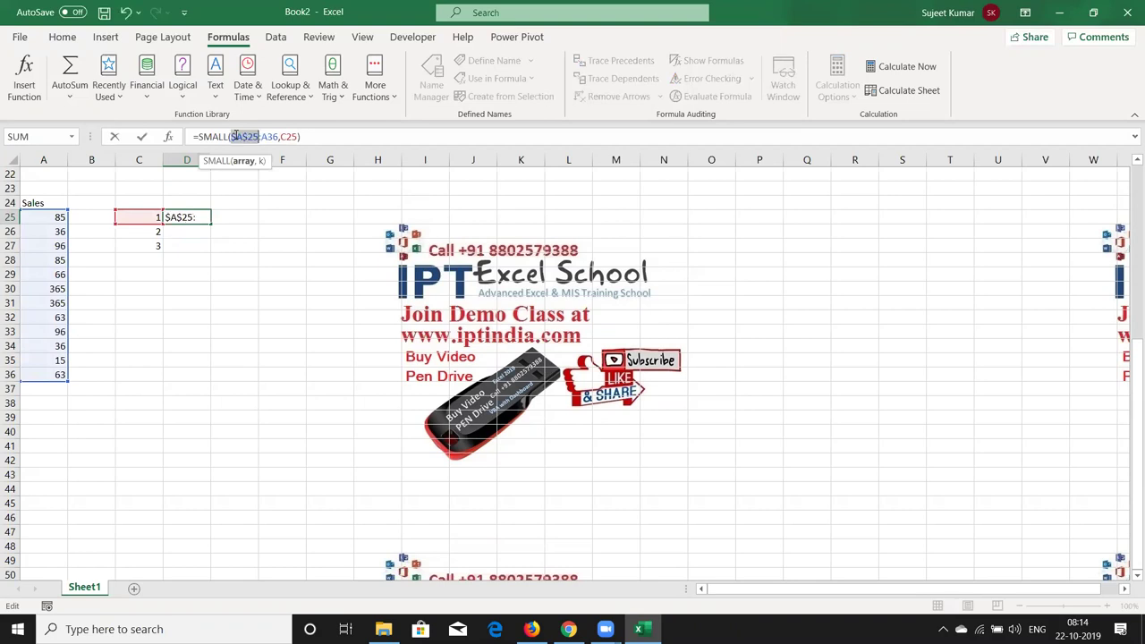
key("ctrl+Return")
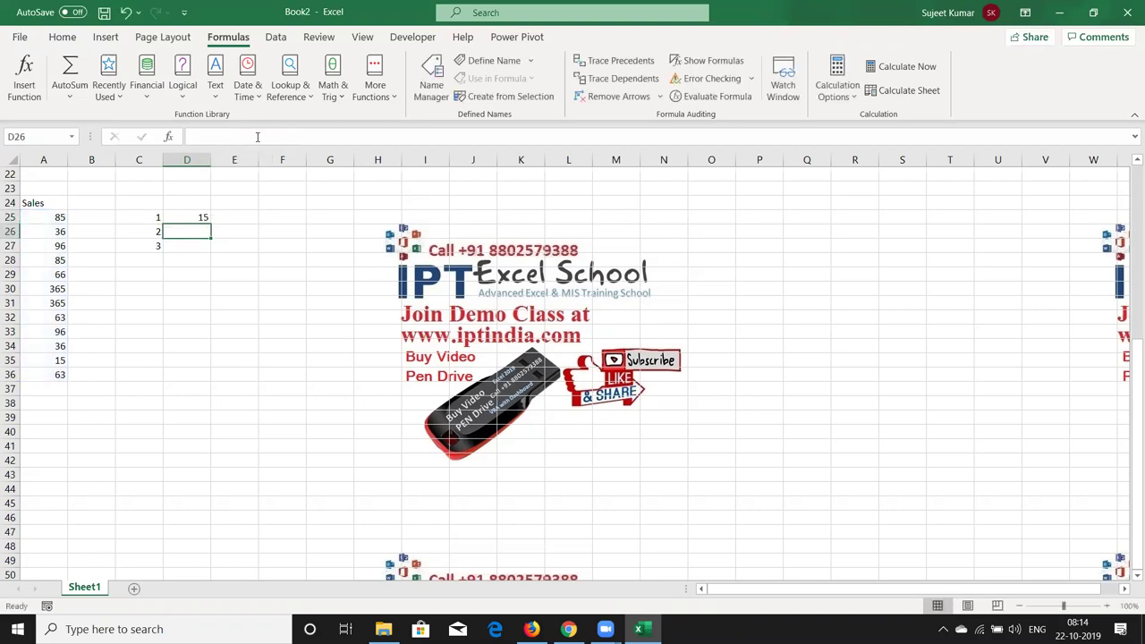
key("shift+Down")
key("shift+Down")
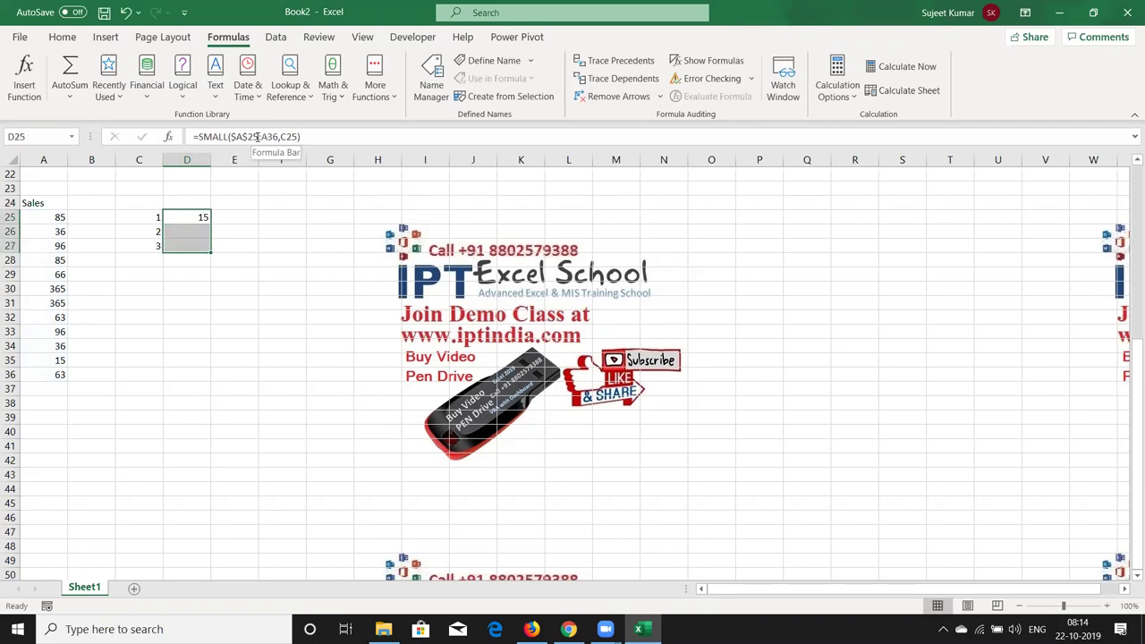
key("ctrl+d")
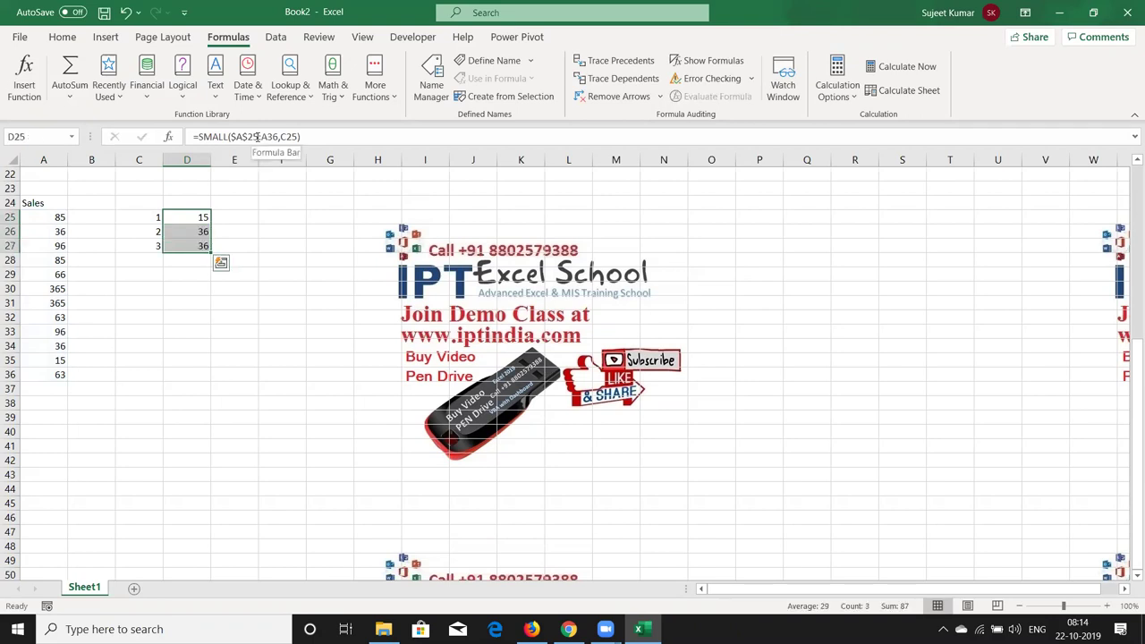
Total D25:D27 in D28 with =SUM, giving 87.
key("Down")
key("Down")
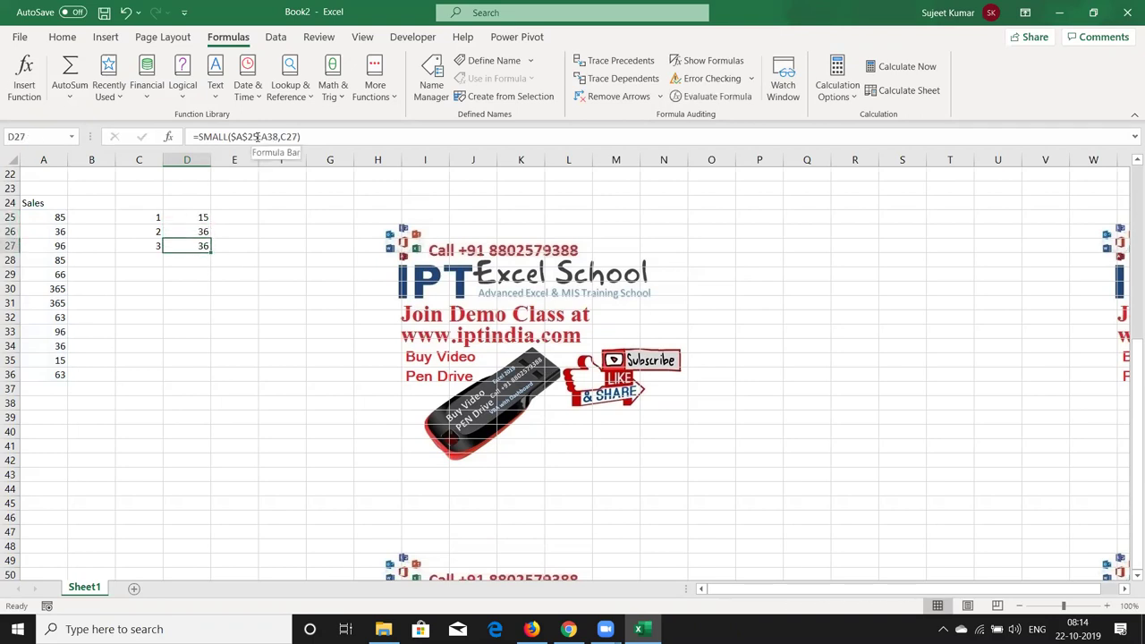
key("Down")
type("=")
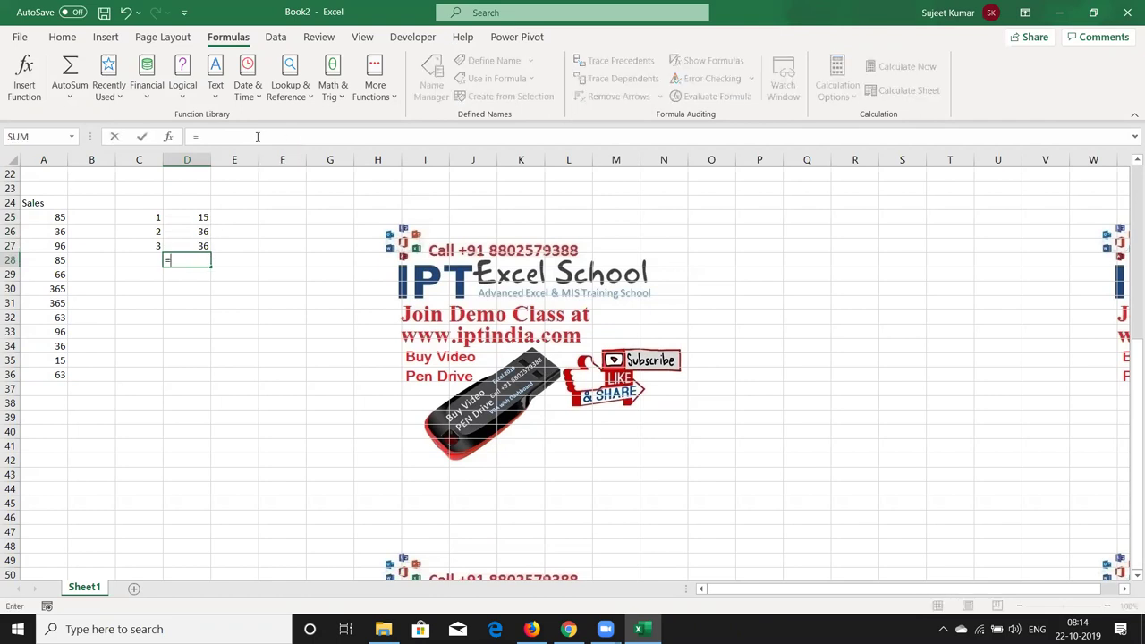
type("sum")
key("Tab")
key("Up")
key("shift+Up")
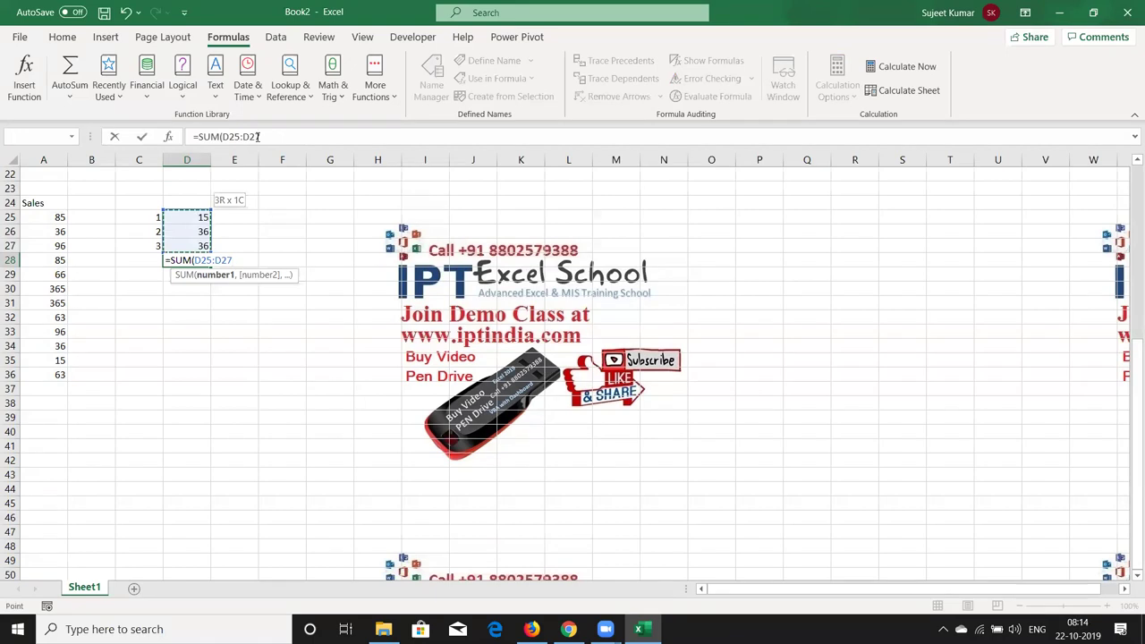
key("Return")
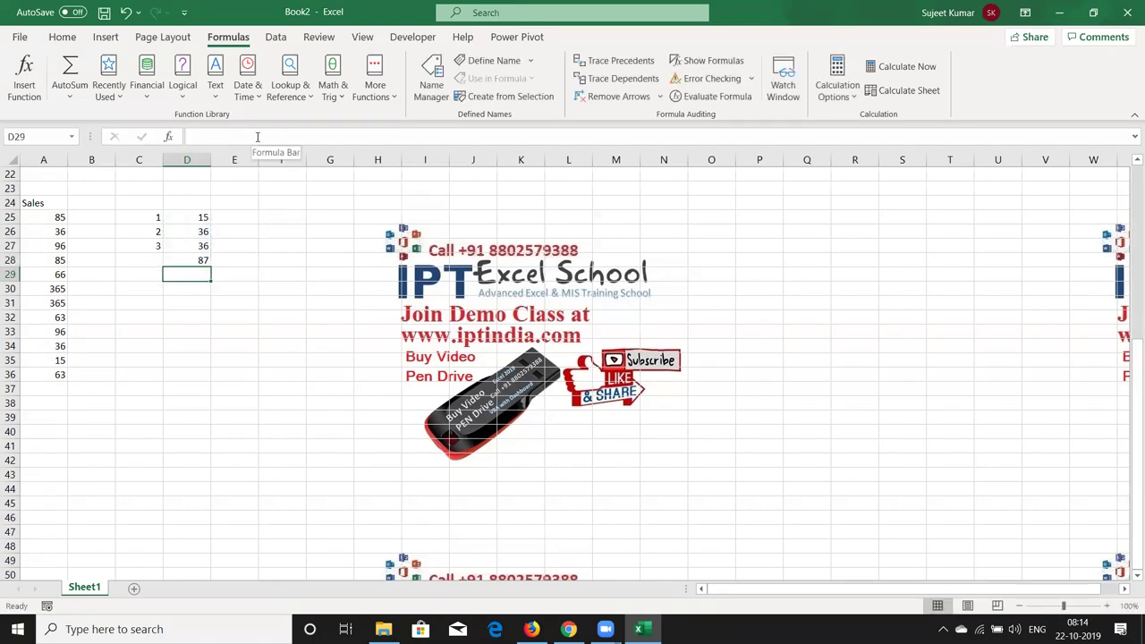
Enter =SUM(SMALL(A25:A36,{1,2,3})) in B37 and accept Excel's correction, returning 87.
left_click(124, 194)
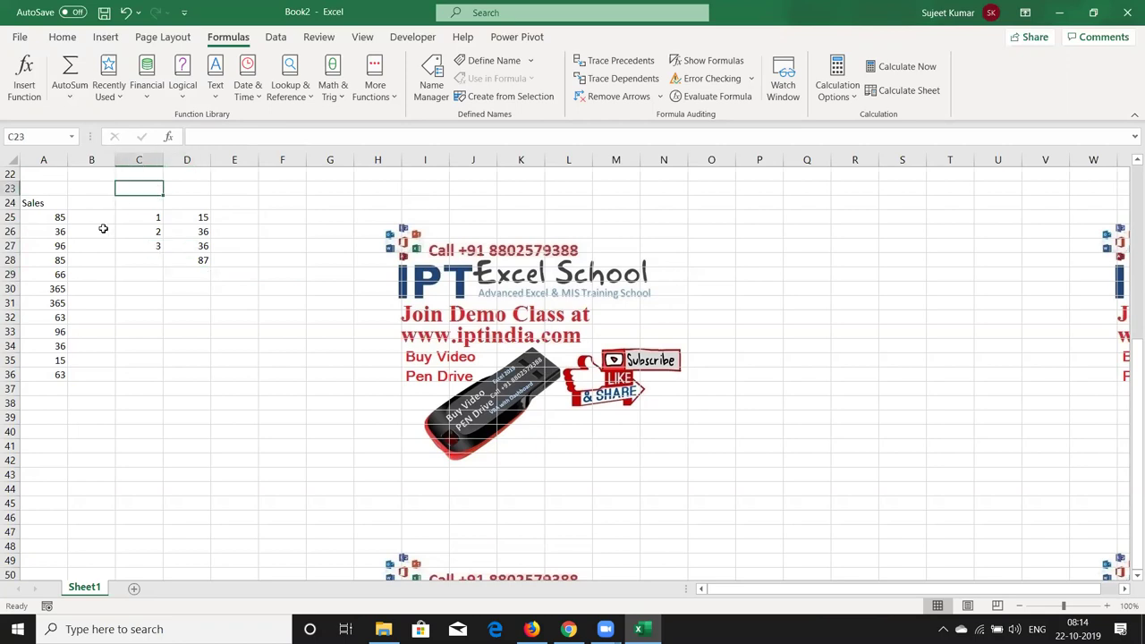
left_click(91, 384)
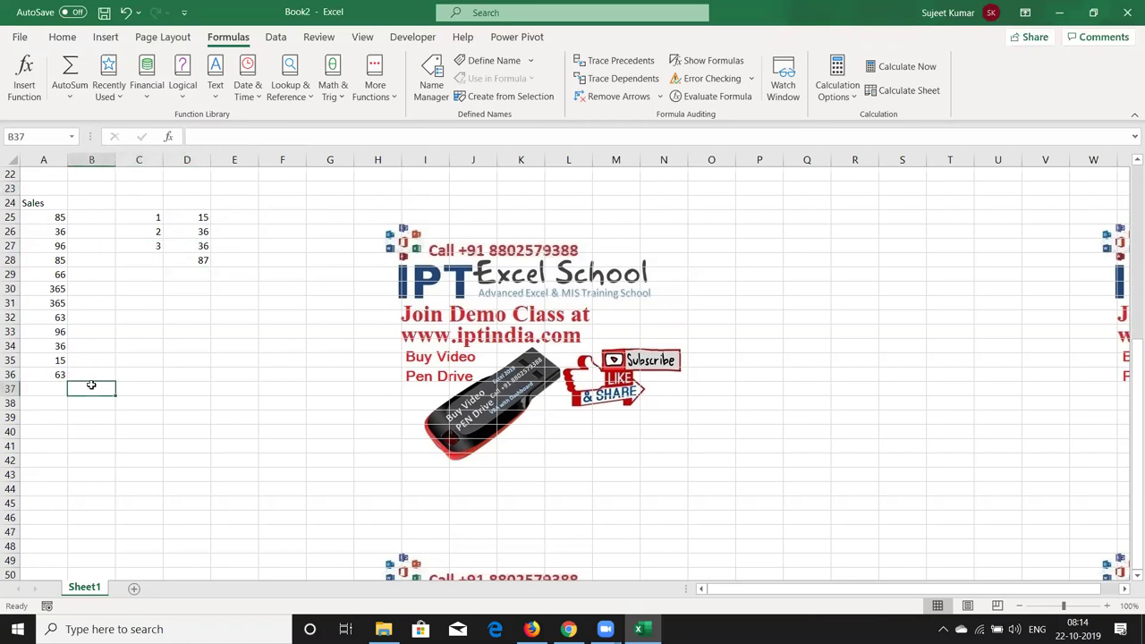
type("=sum")
key("Tab")
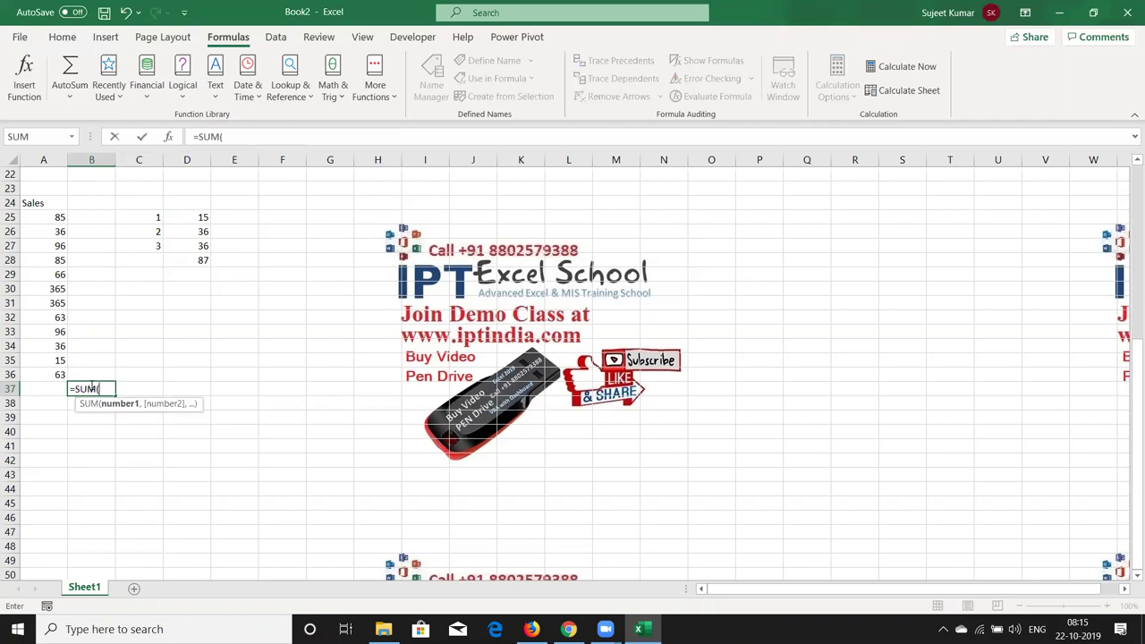
type("sm")
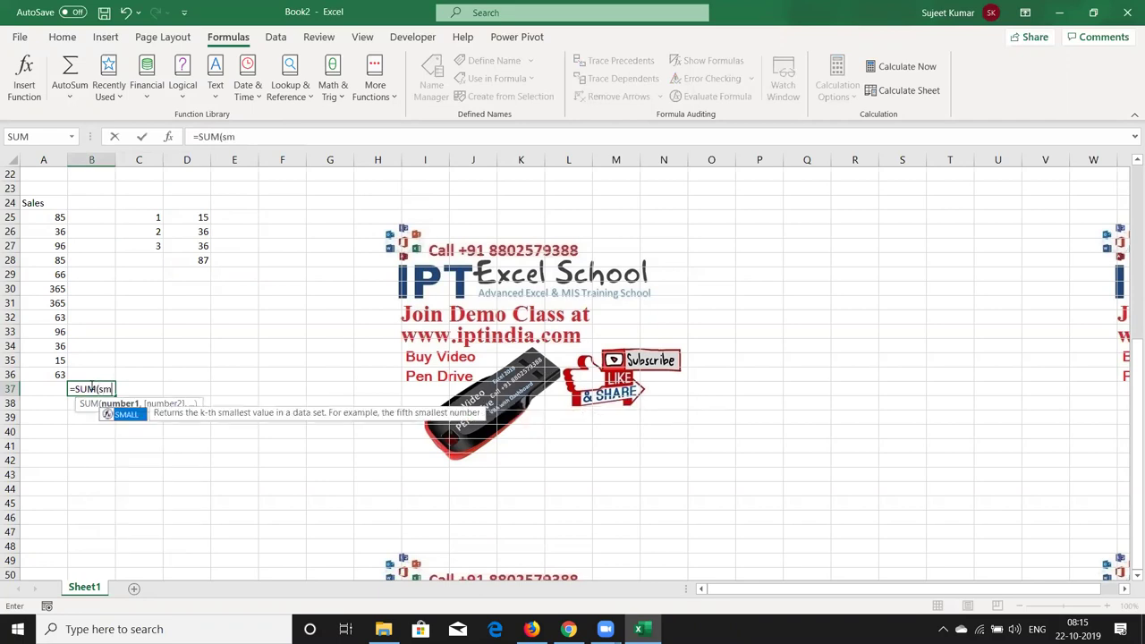
key("Tab")
key("Left")
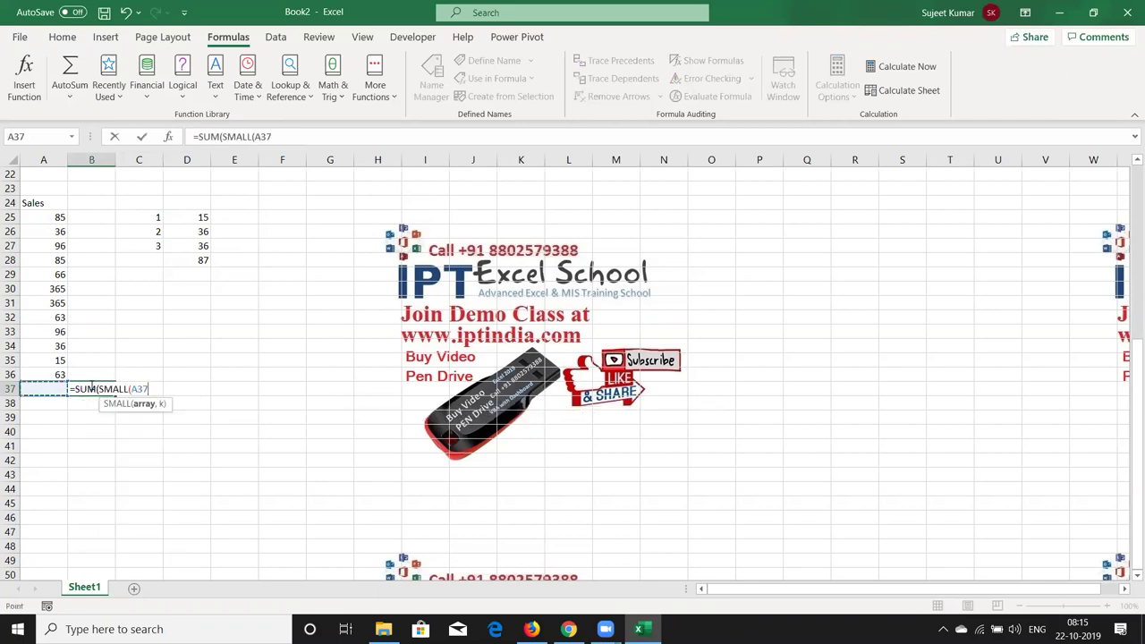
key("Up")
key("ctrl+shift+Up")
key("shift+Down")
type(",")
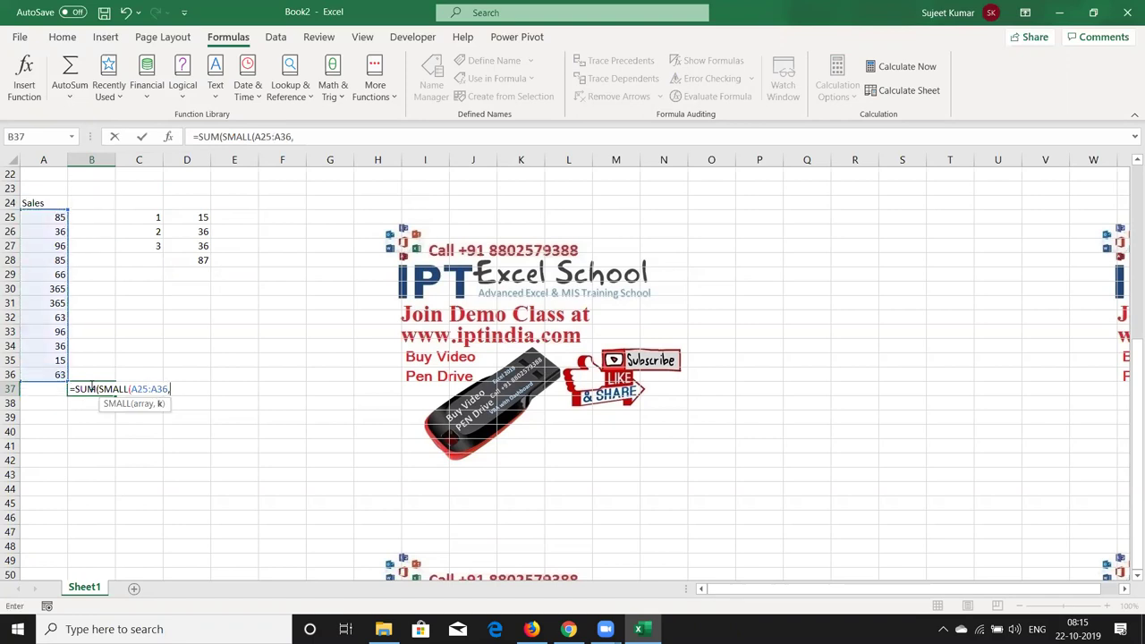
type("1,2,3")
type("}")
type(")")
key("Return")
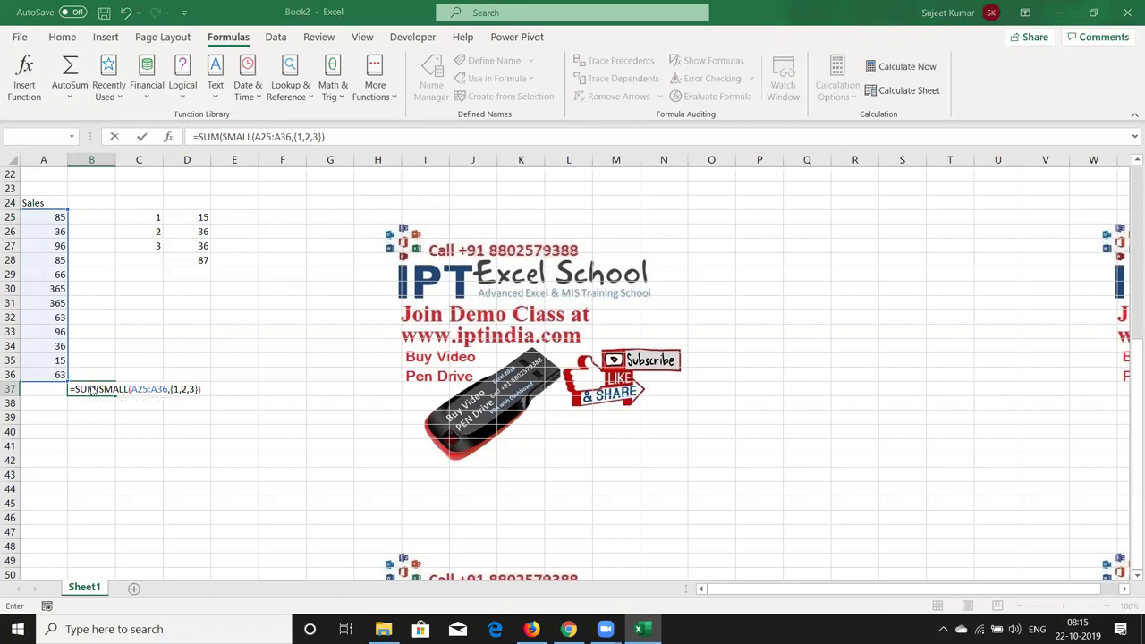
key("Return")
left_click(91, 385)
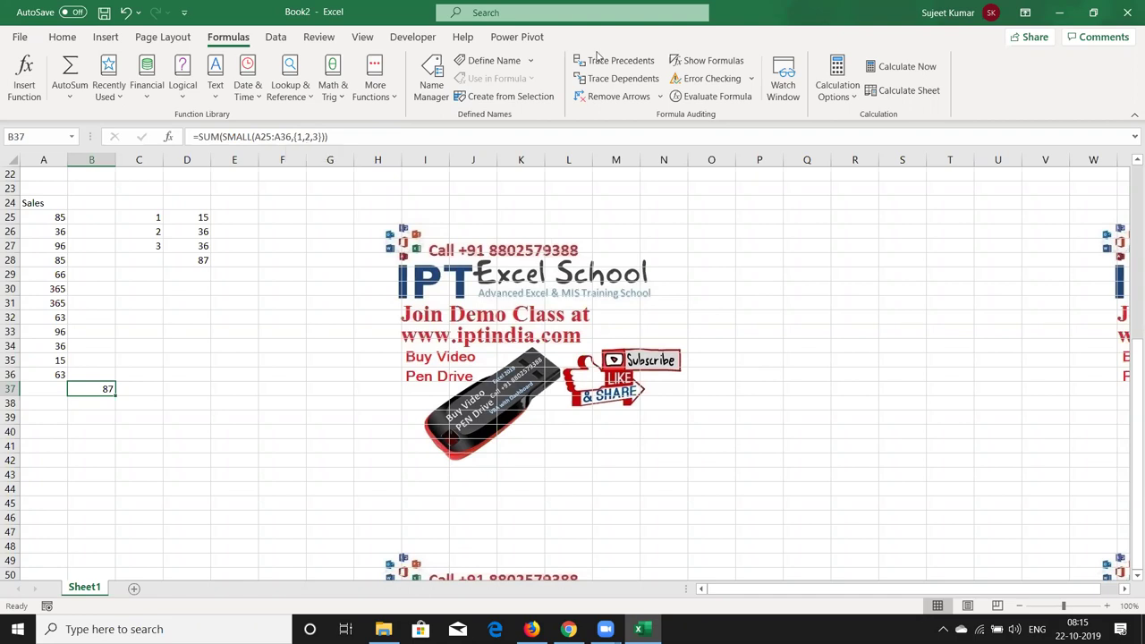
left_click(677, 101)
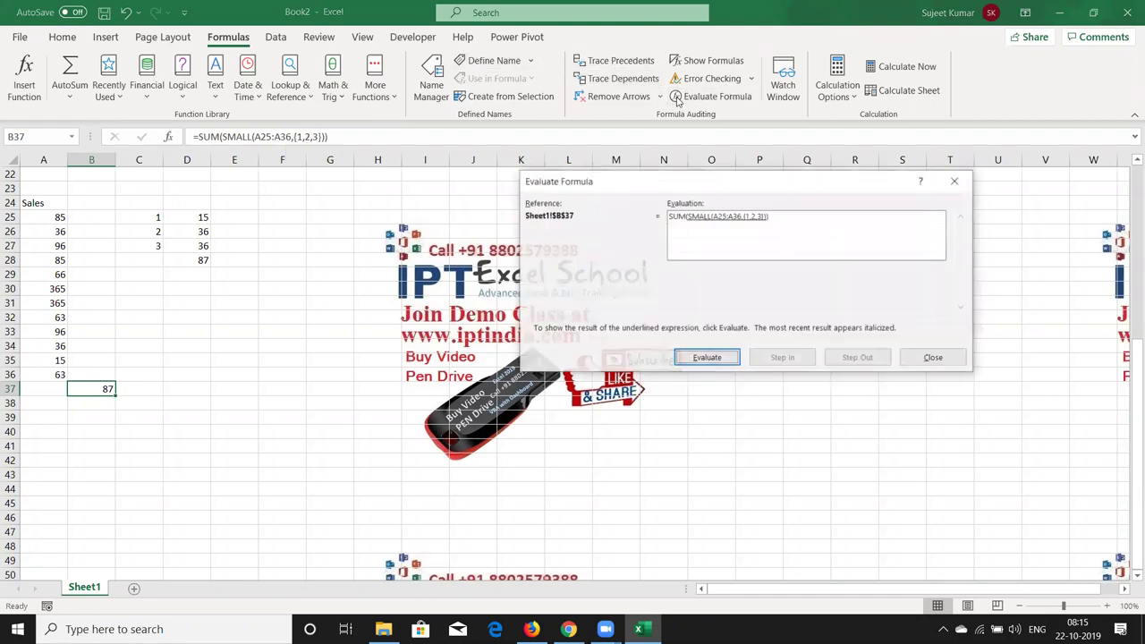
left_click(689, 359)
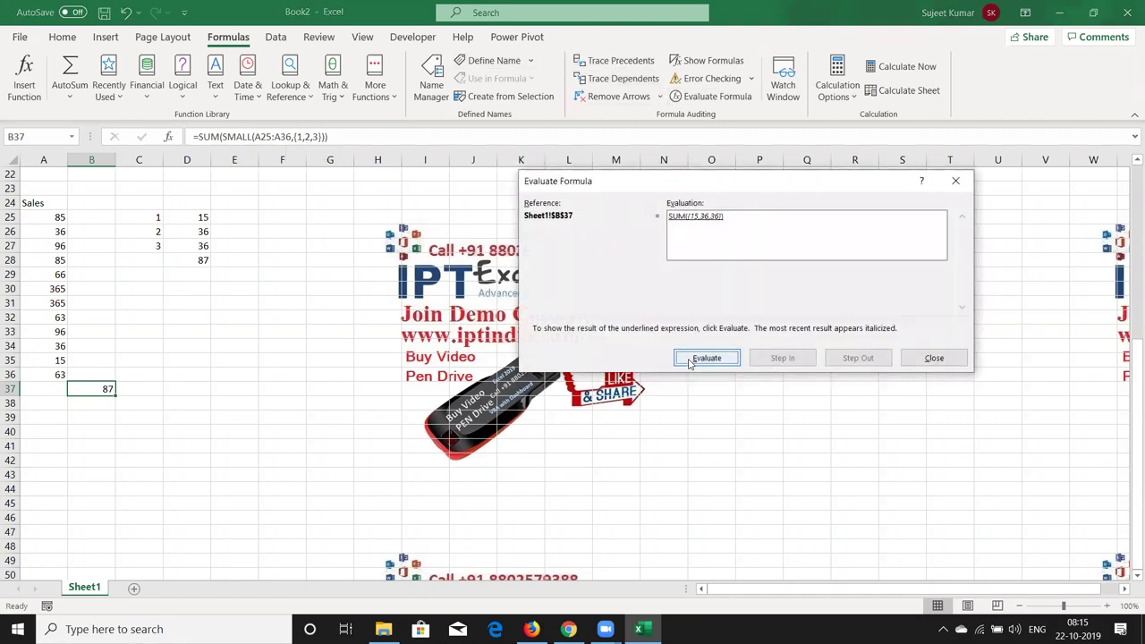
left_click(690, 360)
left_click(934, 358)
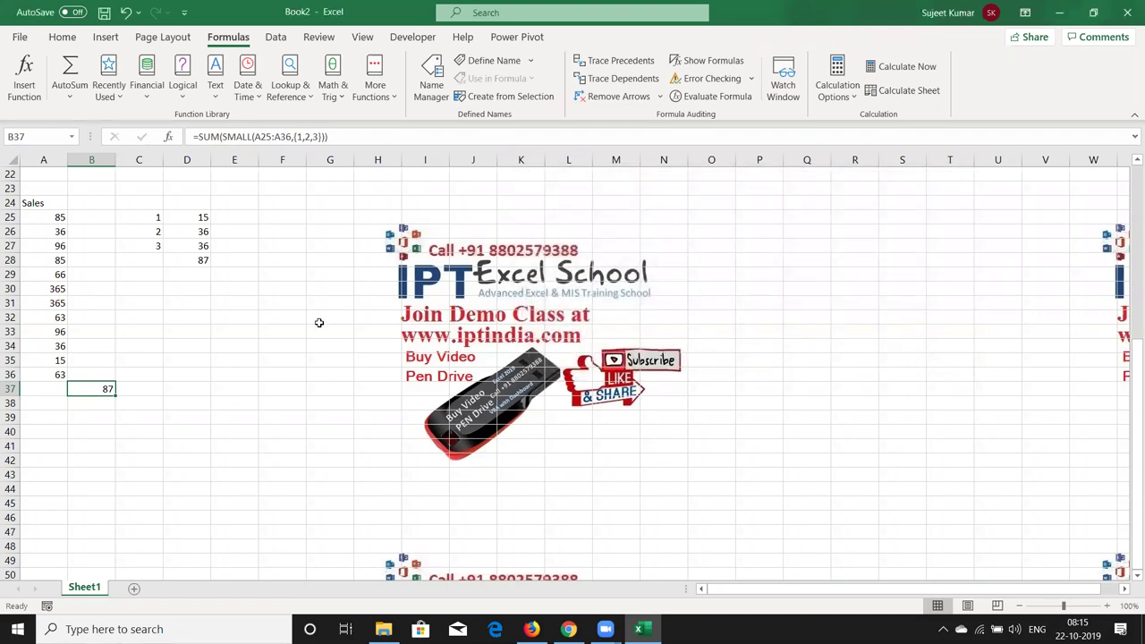
left_click(146, 306)
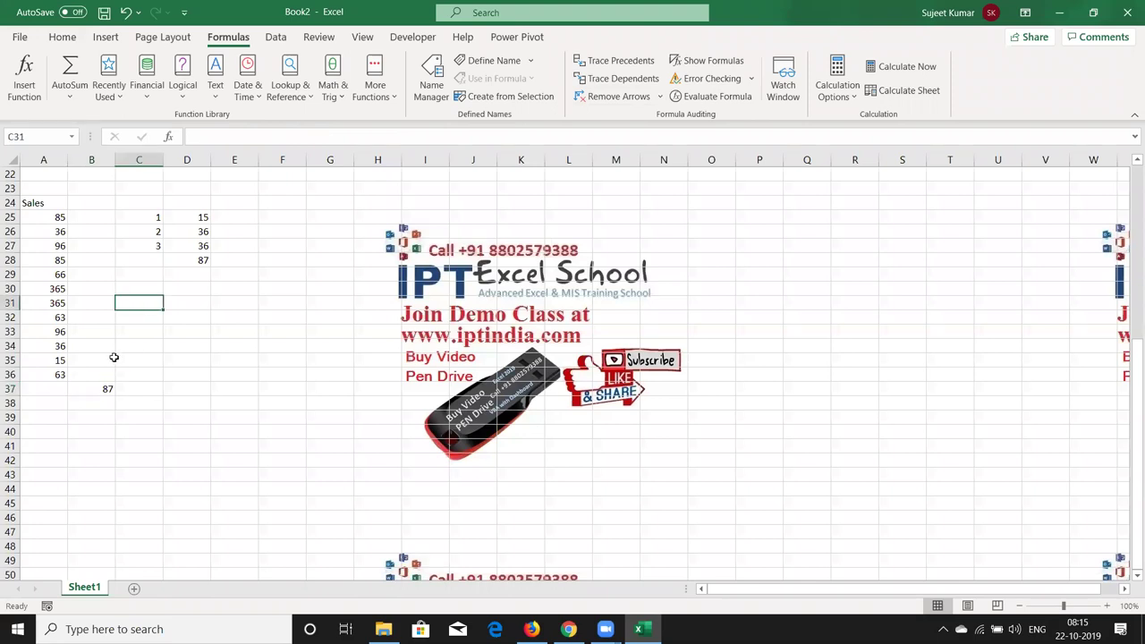
Type =SUM(SMALL(A25:A36,ROW(1,5))) in C37 and dismiss the too-many-arguments error.
left_click(138, 385)
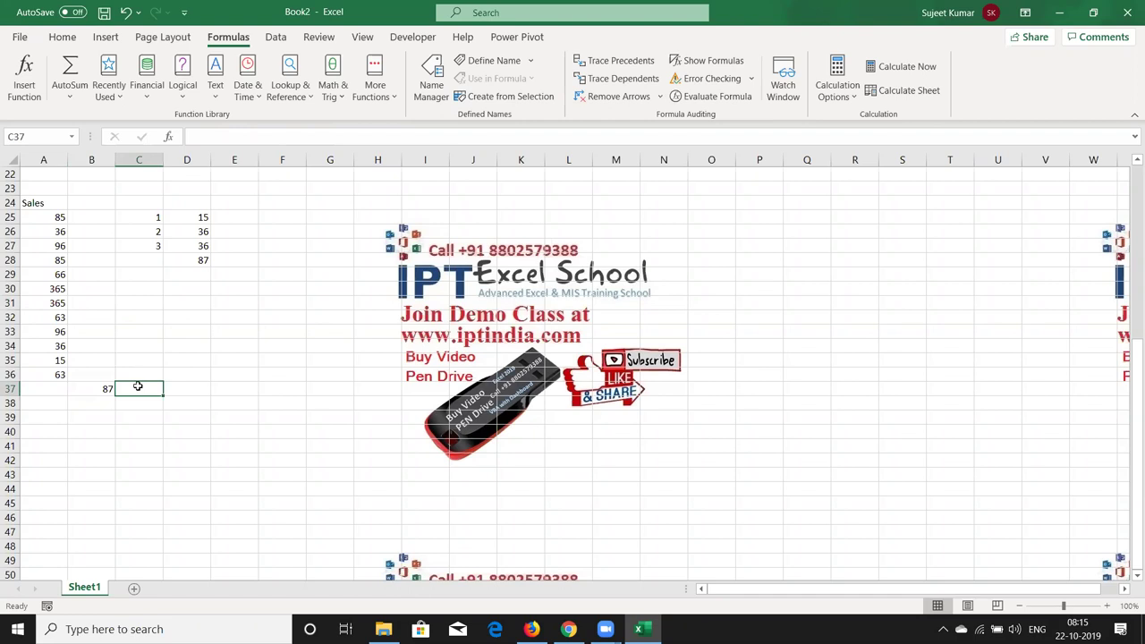
type("=sum")
key("Tab")
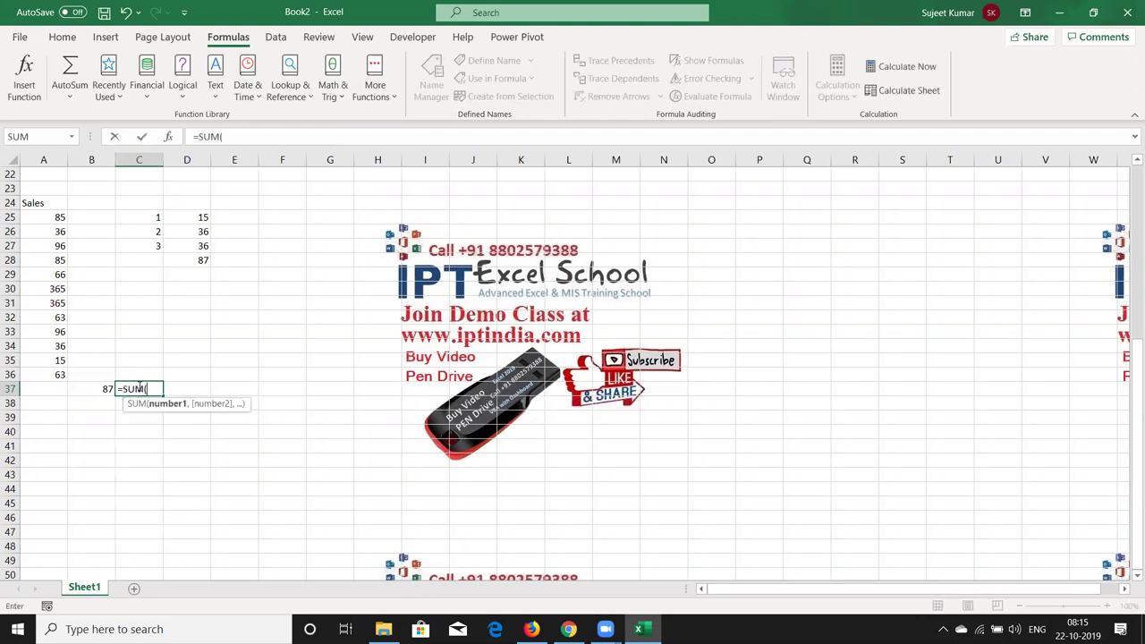
type("sm")
key("Tab")
key("Left")
key("Left")
key("Up")
key("ctrl+shift+Up")
key("shift+Down")
type(",row(1")
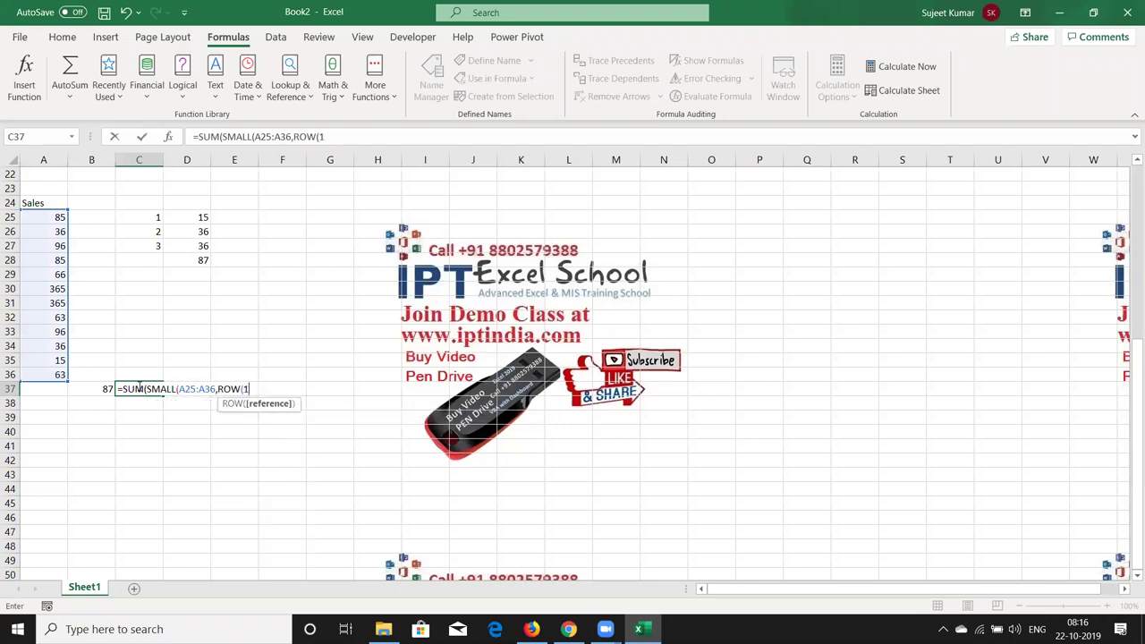
type(",5")
type("))")
key("Return")
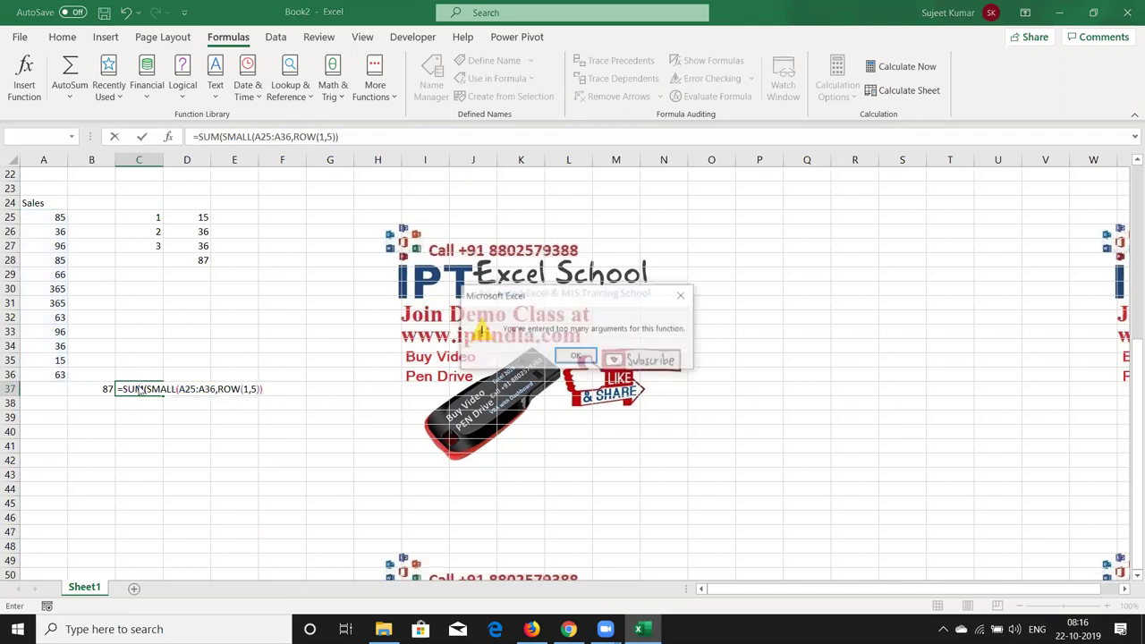
key("Return")
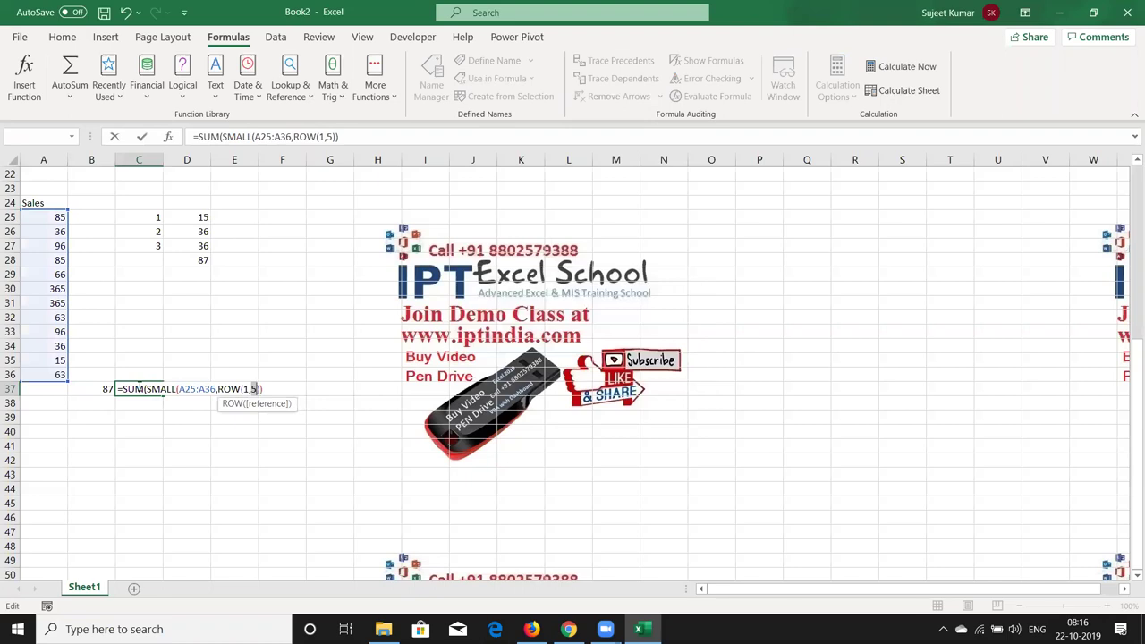
Change ROW(1,5) to ROW(1:5) and enter C37 as an array formula, giving 213.
key("End")
key("Left")
key("Left")
key("Left")
key("BackSpace")
type(":")
key("ctrl+shift+Return")
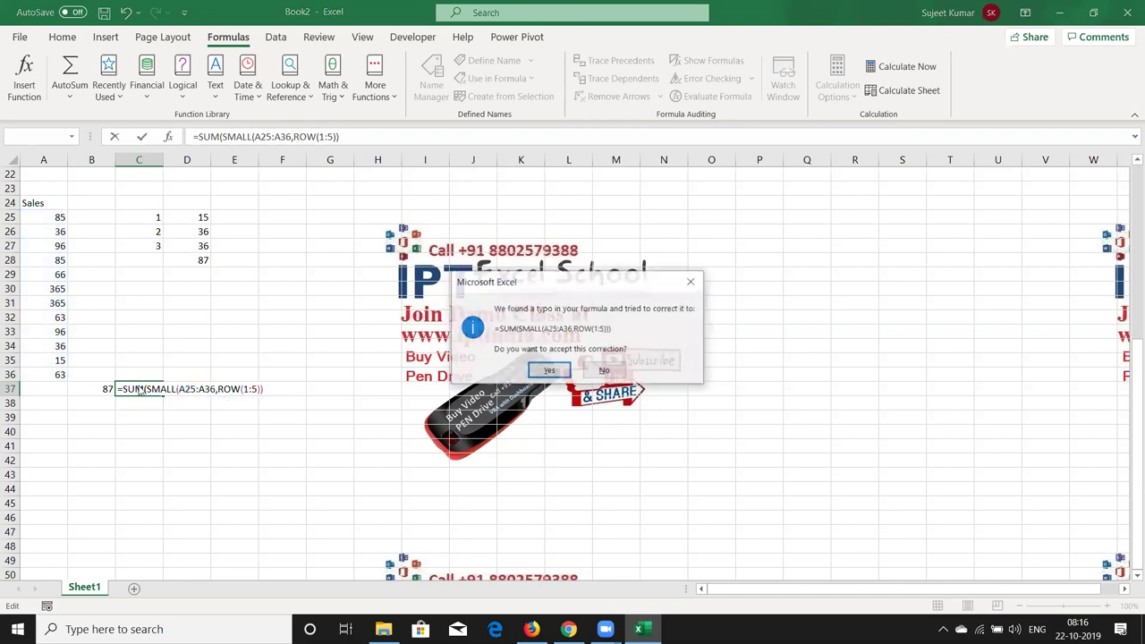
key("Return")
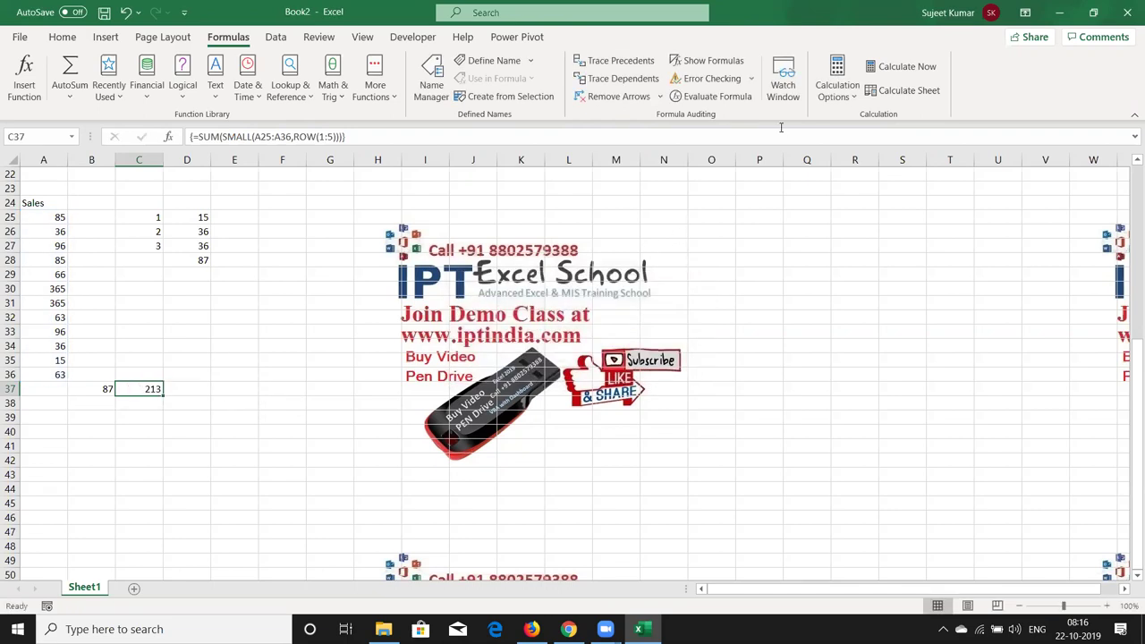
left_click(716, 96)
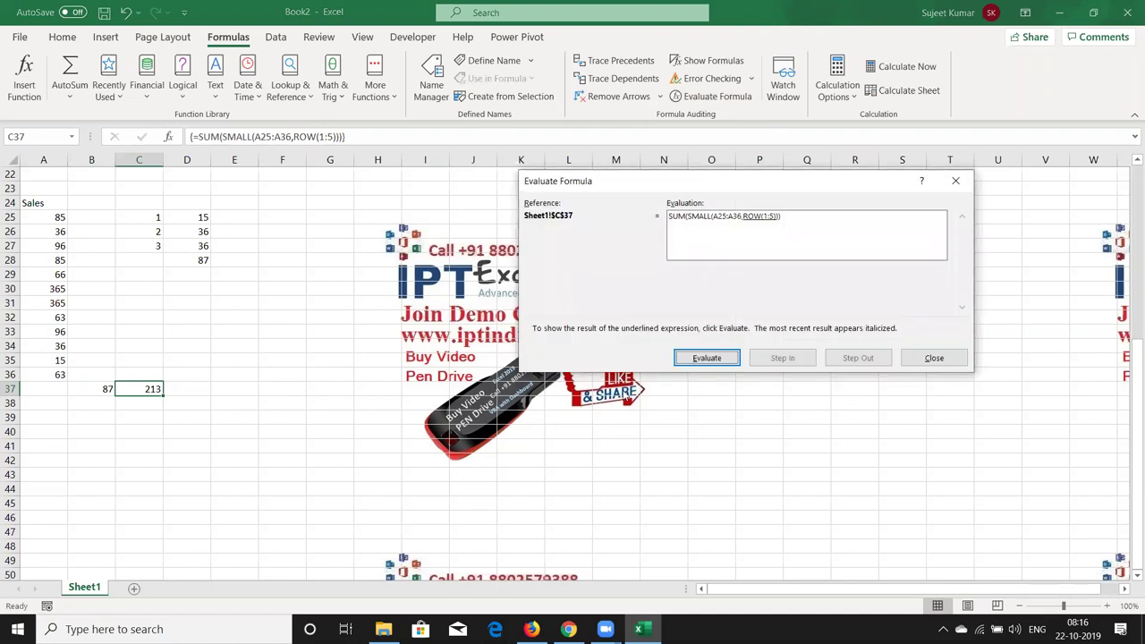
left_click(704, 360)
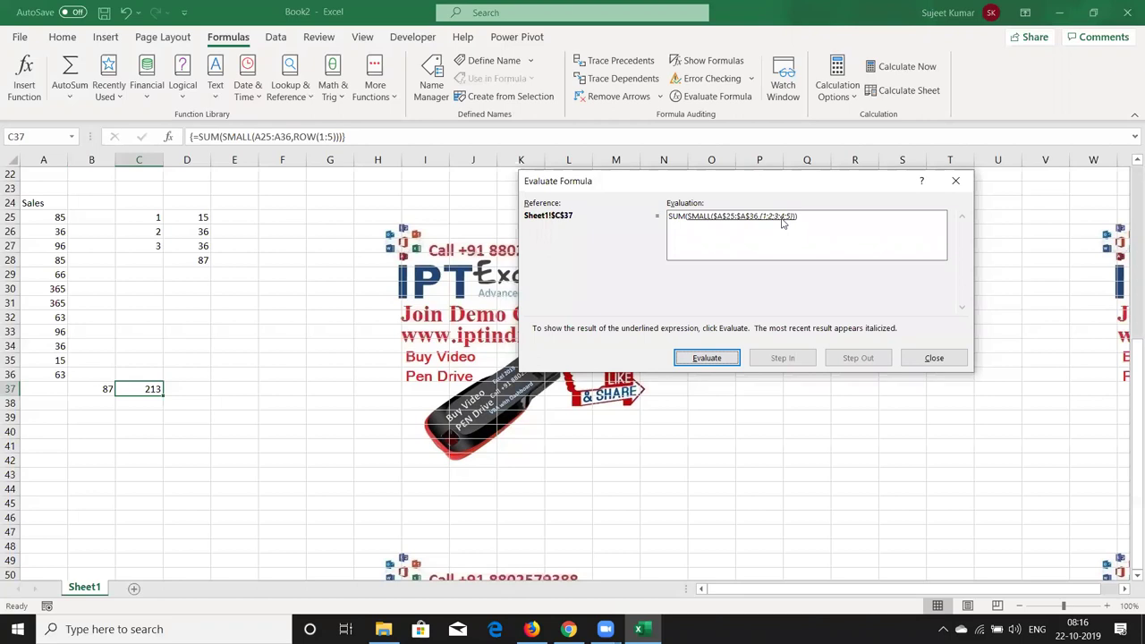
left_click(711, 359)
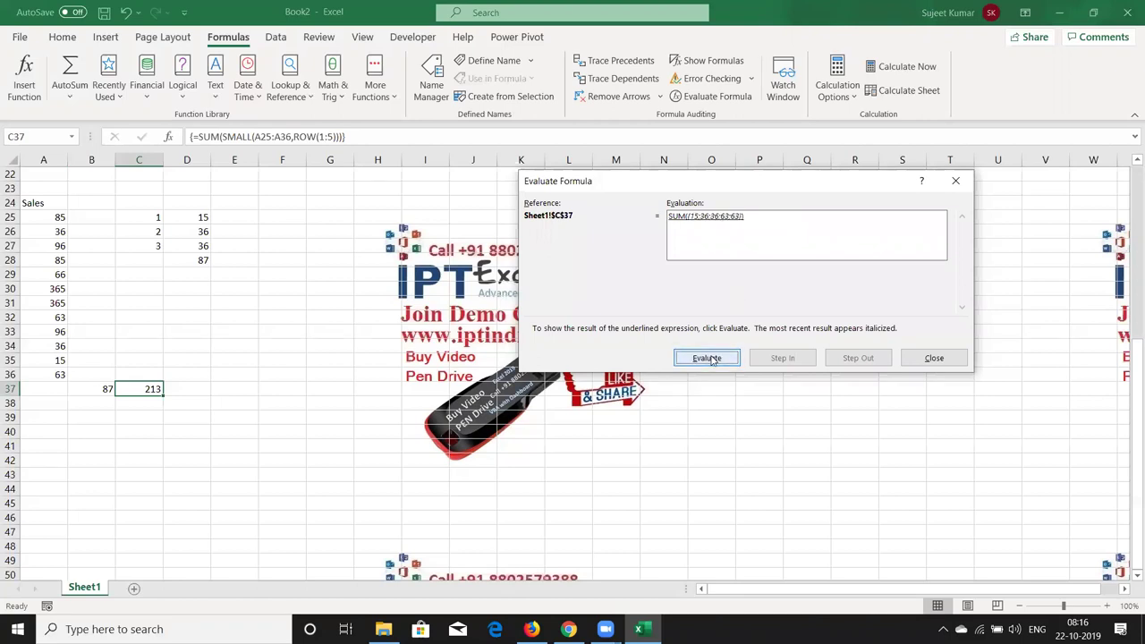
left_click(712, 358)
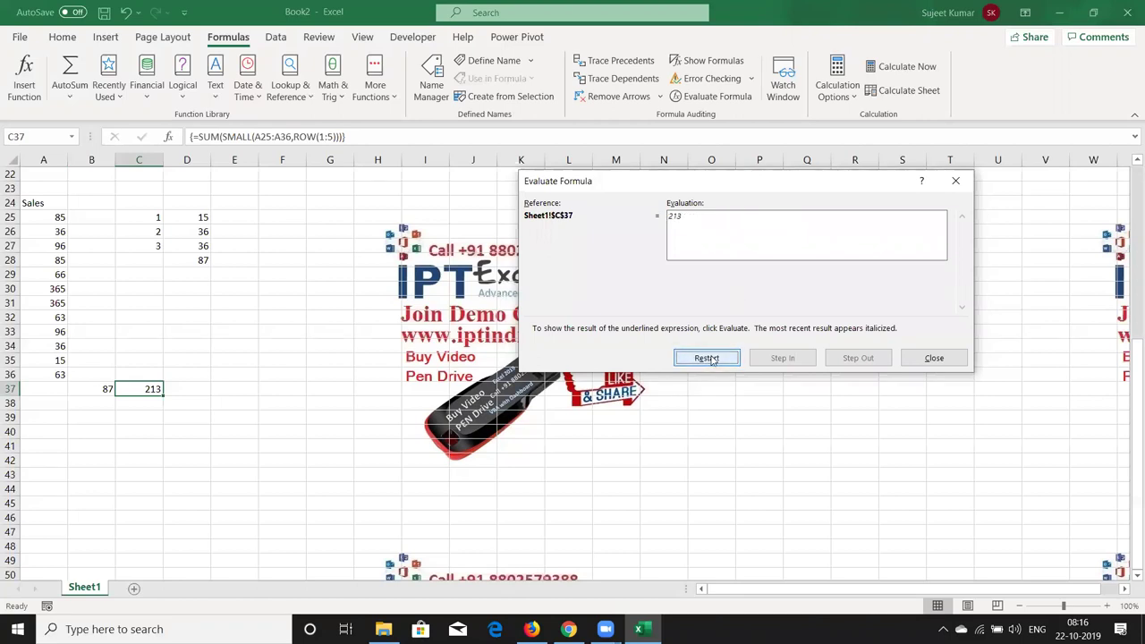
left_click(933, 358)
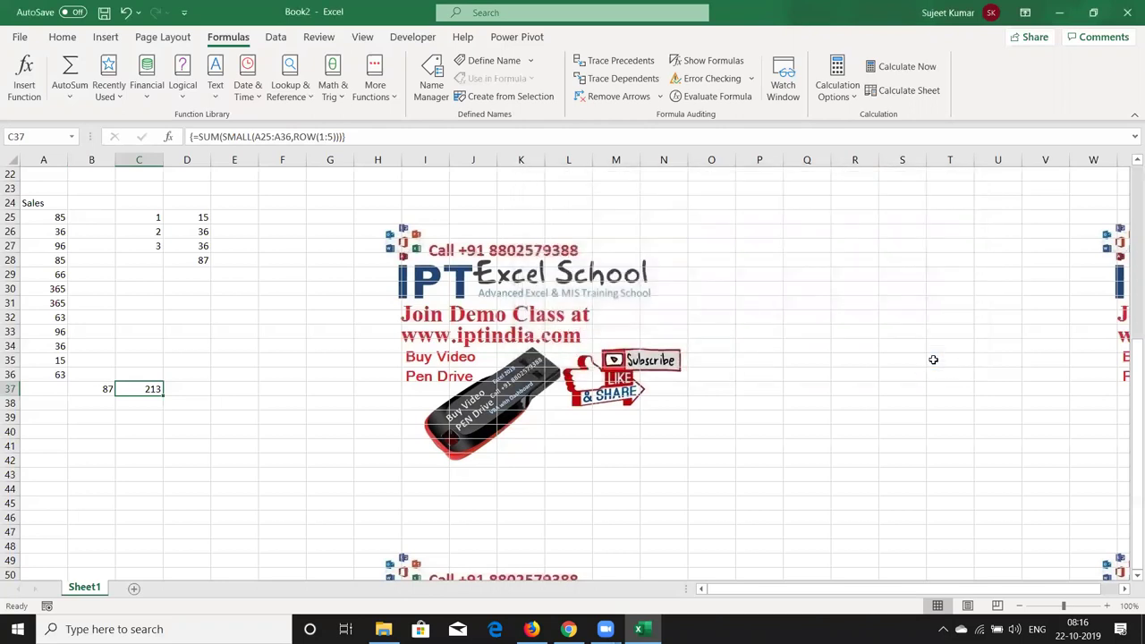
Label D34 'Bottom' instead of 'Top' and enter 5 in E34.
left_click(196, 350)
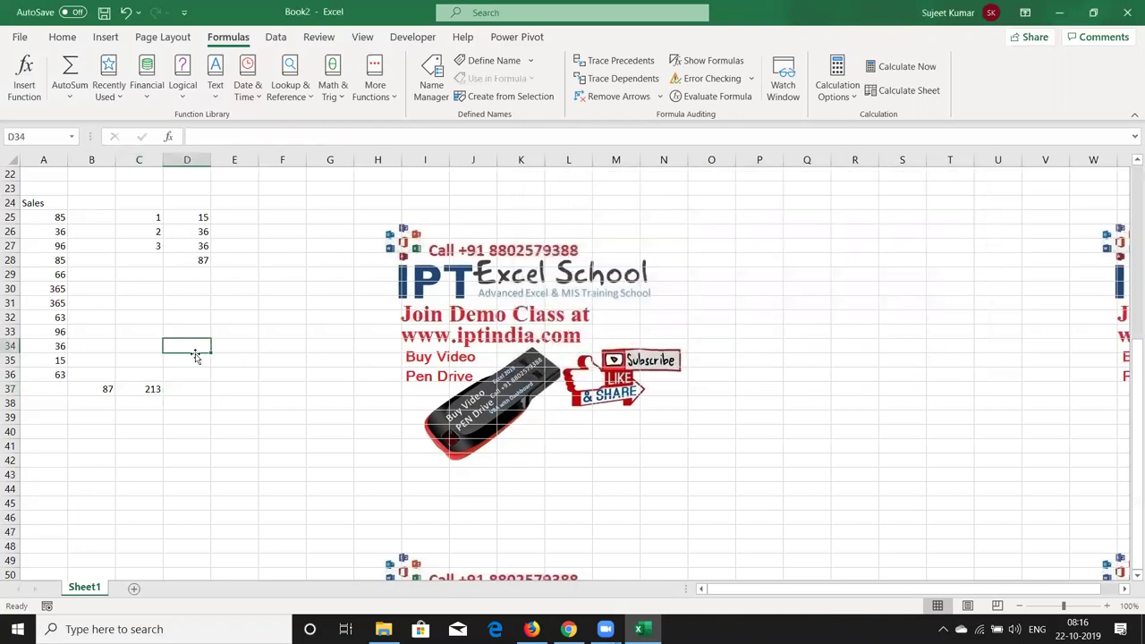
type("Top")
key("Tab")
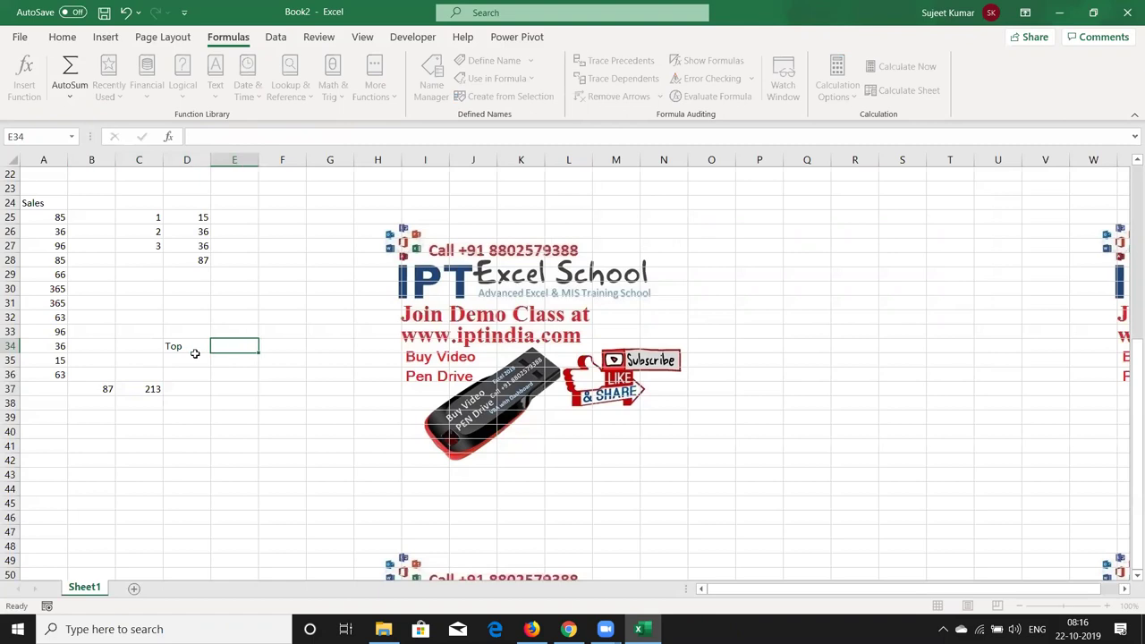
left_click(196, 355)
key("Left")
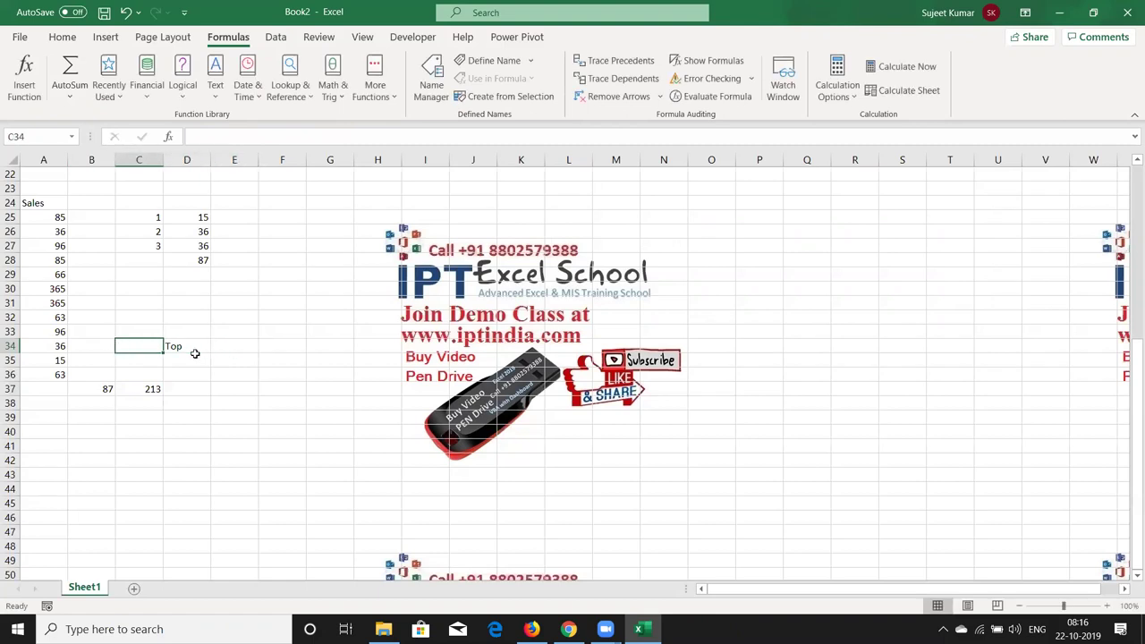
left_click(195, 353)
type("Bottom")
key("Tab")
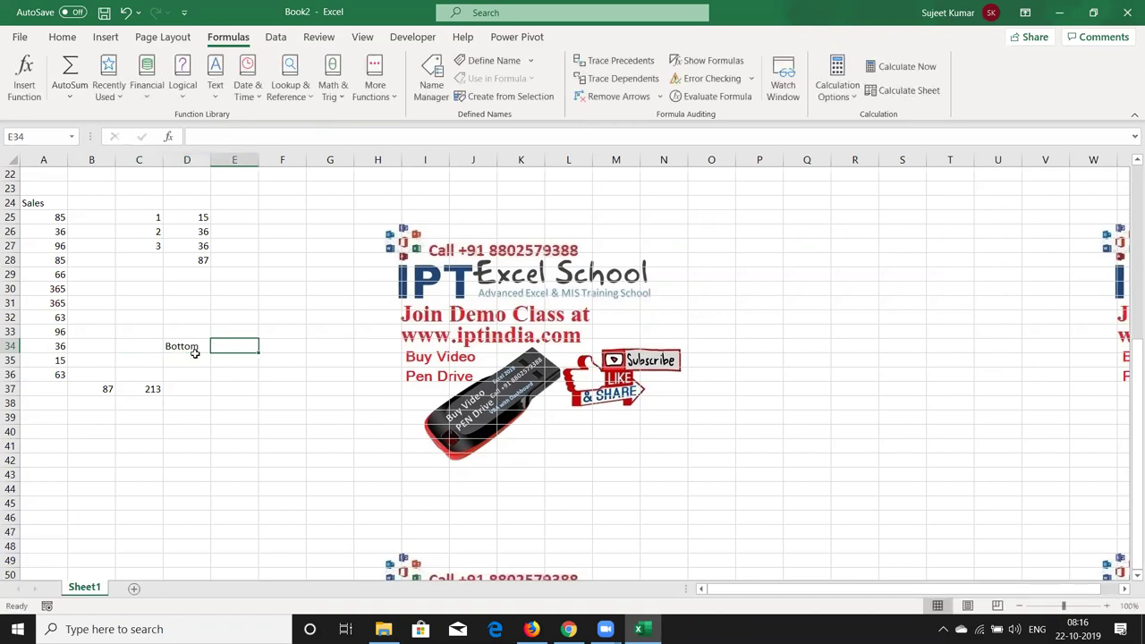
type("5")
key("Return")
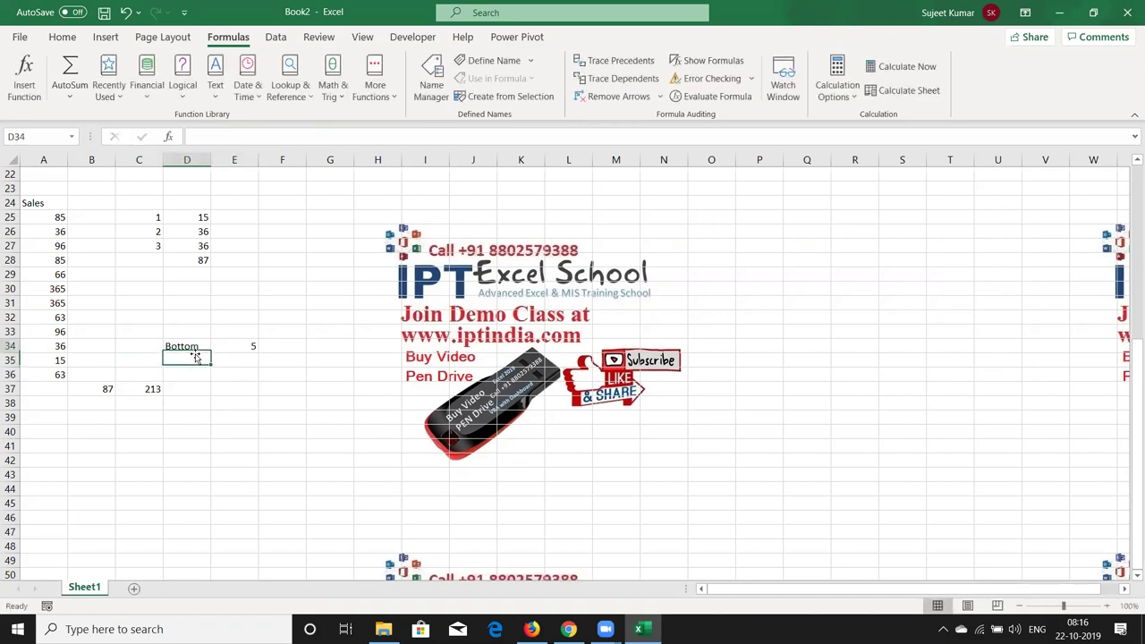
Review C37's array formula, then begin =SUM(SMALL( in D37.
key("Up")
key("Right")
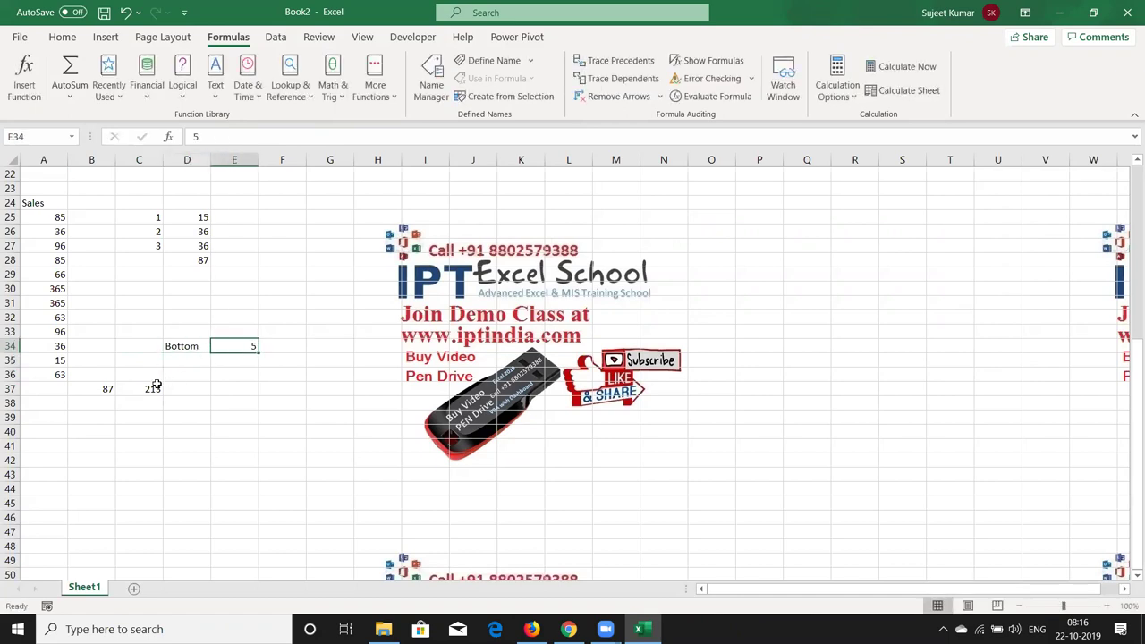
left_click(153, 386)
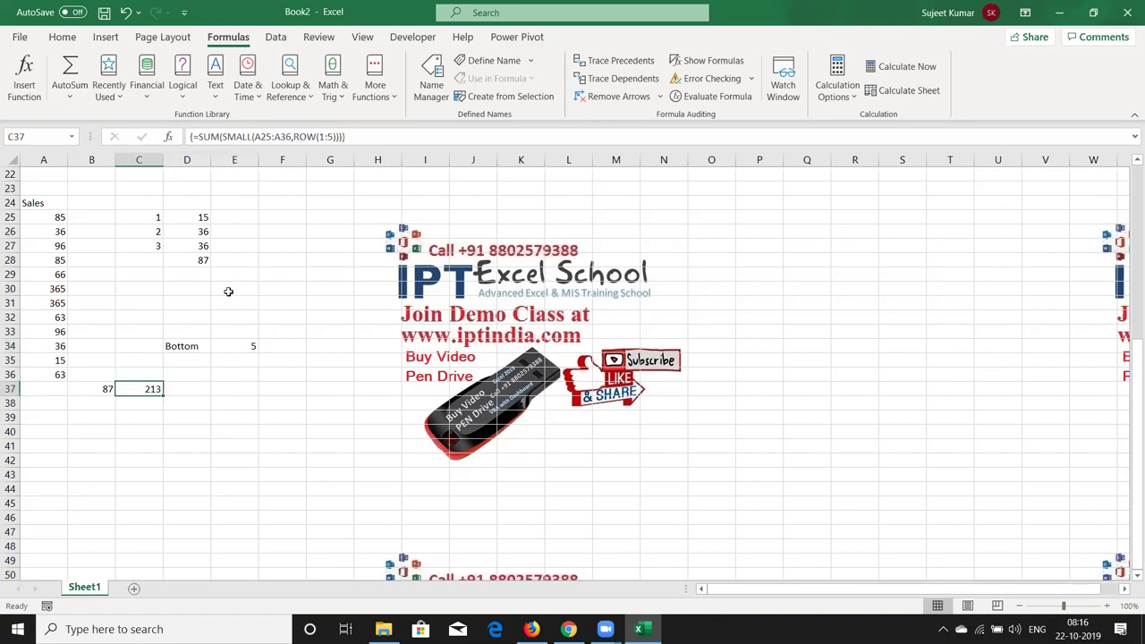
left_click(193, 389)
type("=SUM(SMALL(")
Give SMALL the range A25:A36 and ROW("1:"&E34) as its k argument.
key("Left")
key("Left")
key("Left")
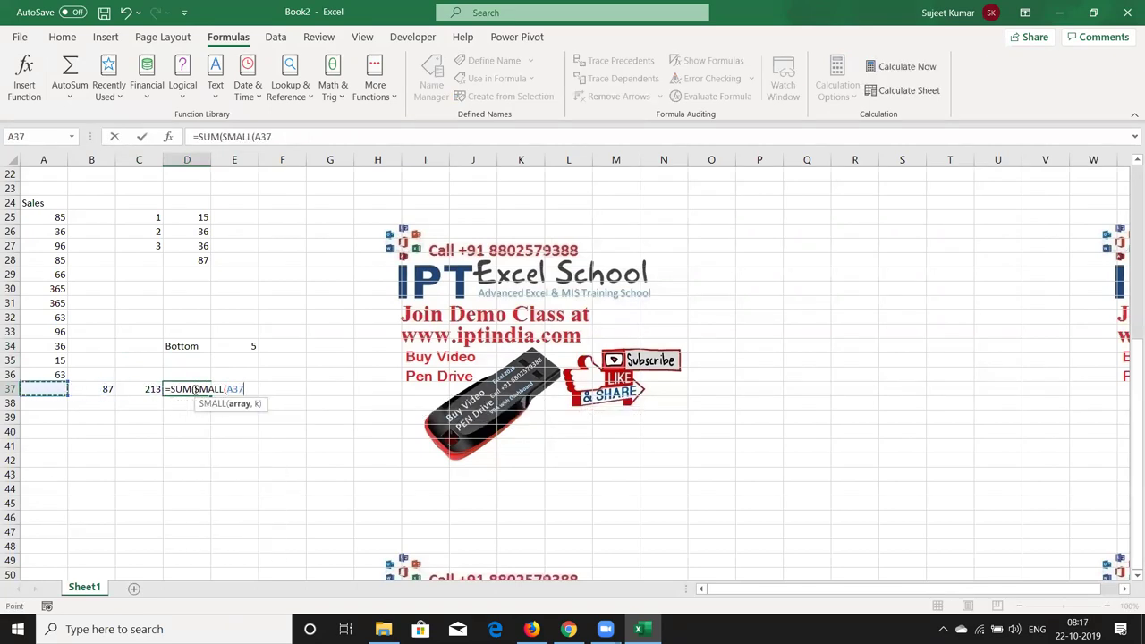
key("Up")
key("ctrl+shift+Up")
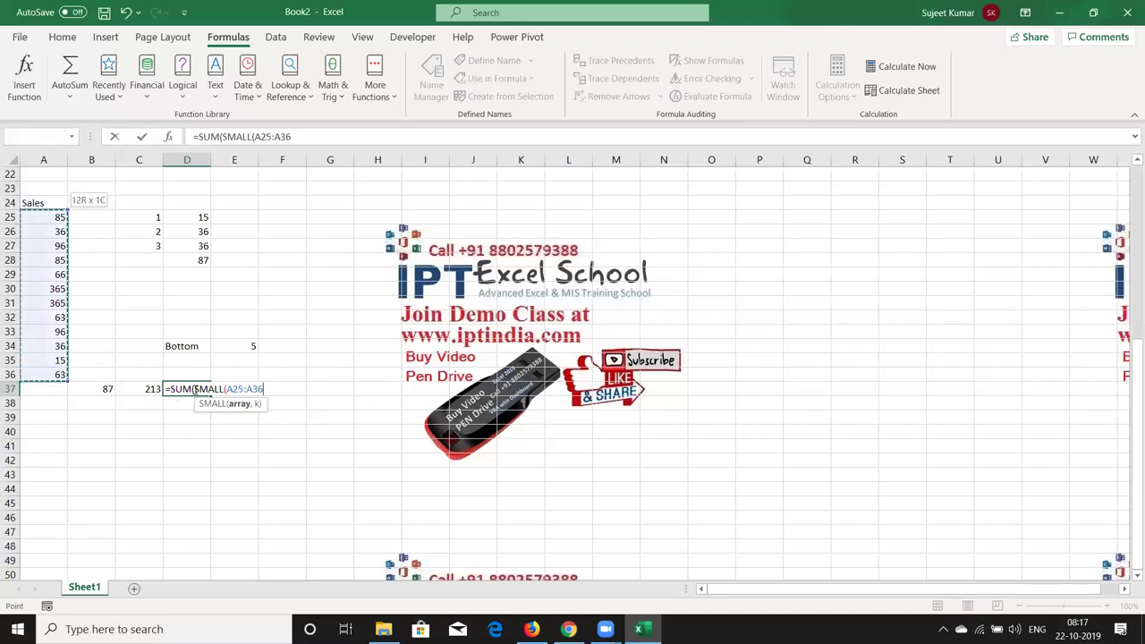
type(",RO")
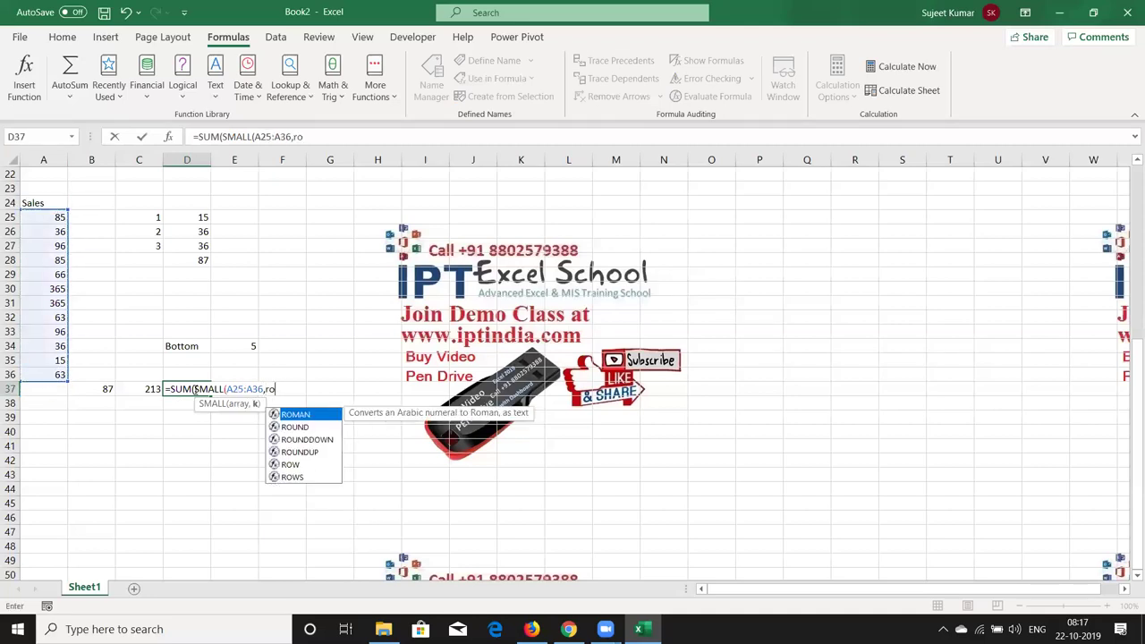
key("Tab")
key("BackSpace")
key("BackSpace")
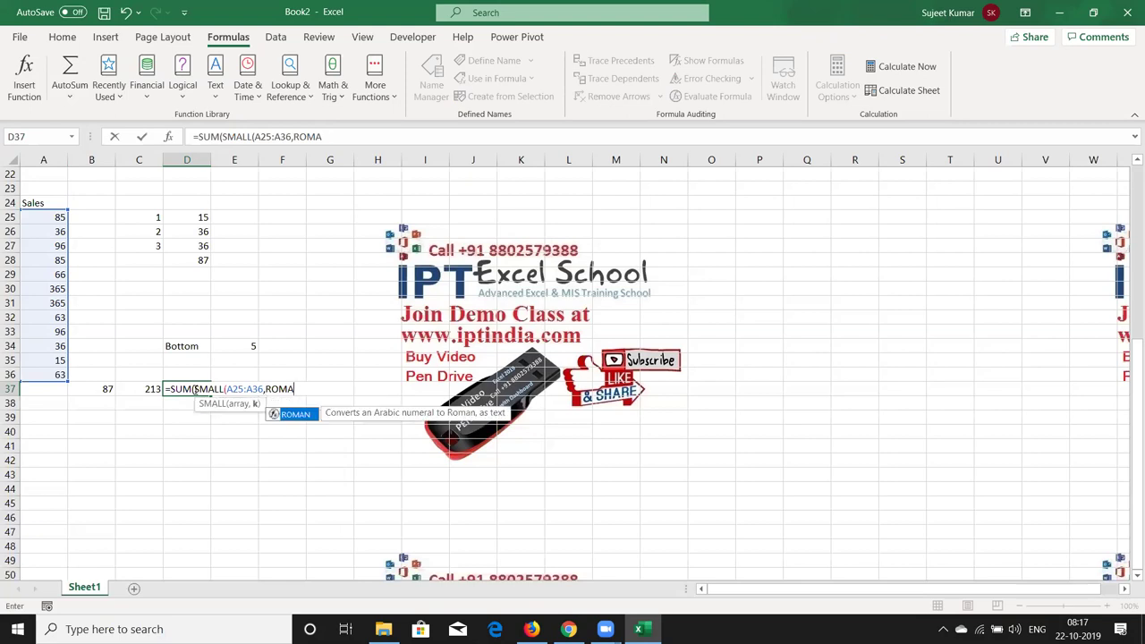
key("BackSpace")
key("BackSpace")
type("W")
key("Tab")
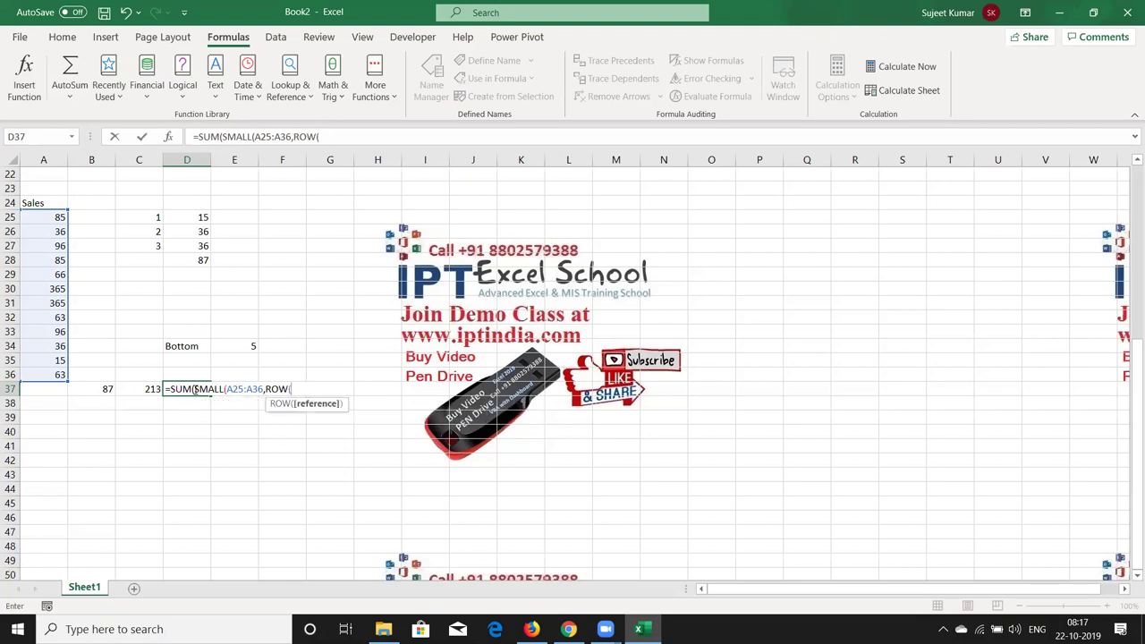
type("\"1:\"&")
left_click(239, 345)
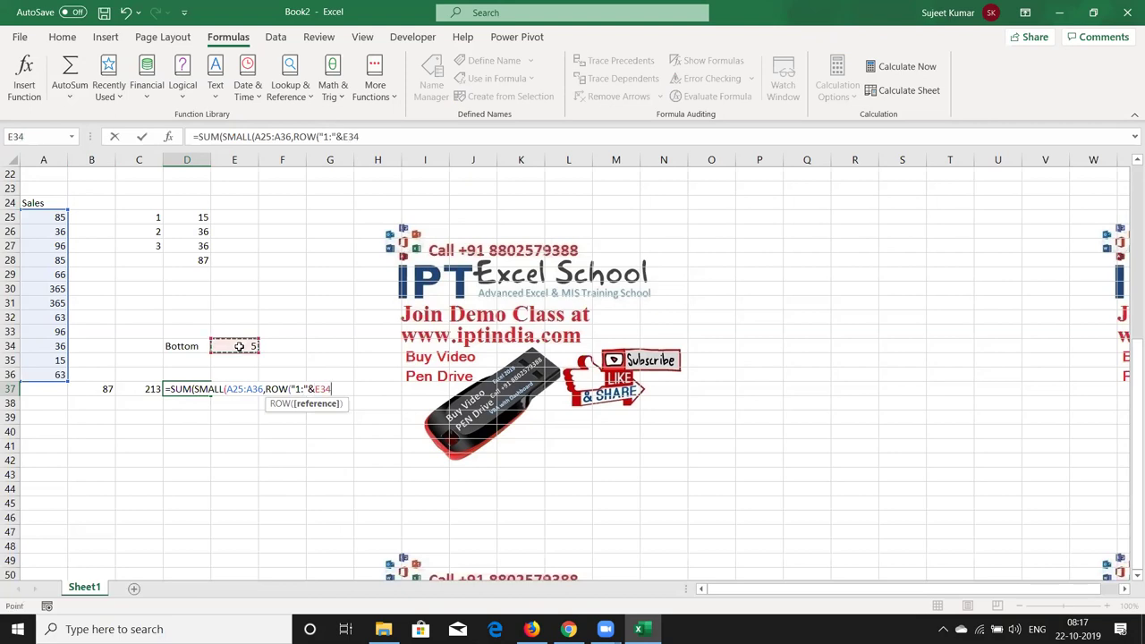
type(")")
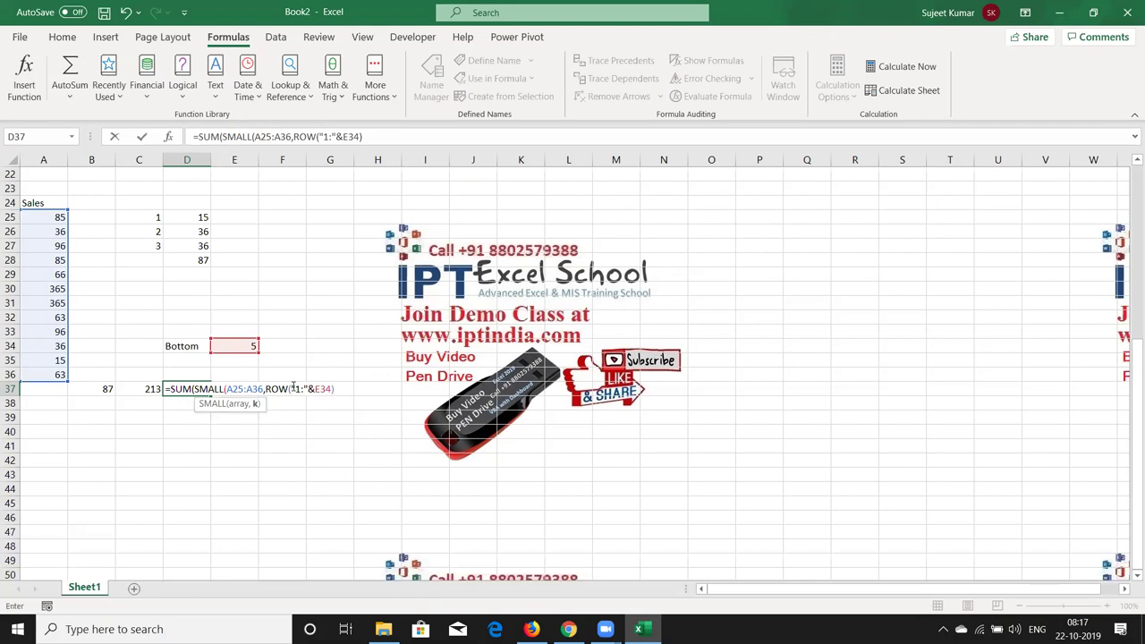
Wrap the row text in INDIRECT and enter D37 as an array formula.
left_click_drag(288, 388, 337, 392)
key("F2")
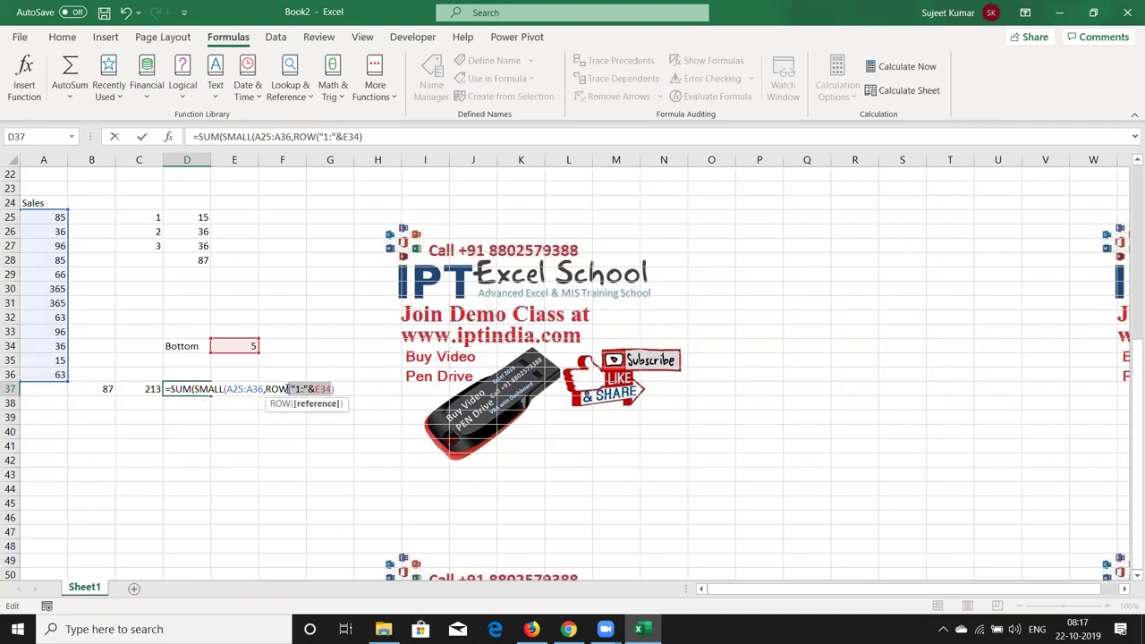
left_click(291, 388)
left_click(291, 389)
type("ind")
key("Down")
key("Tab")
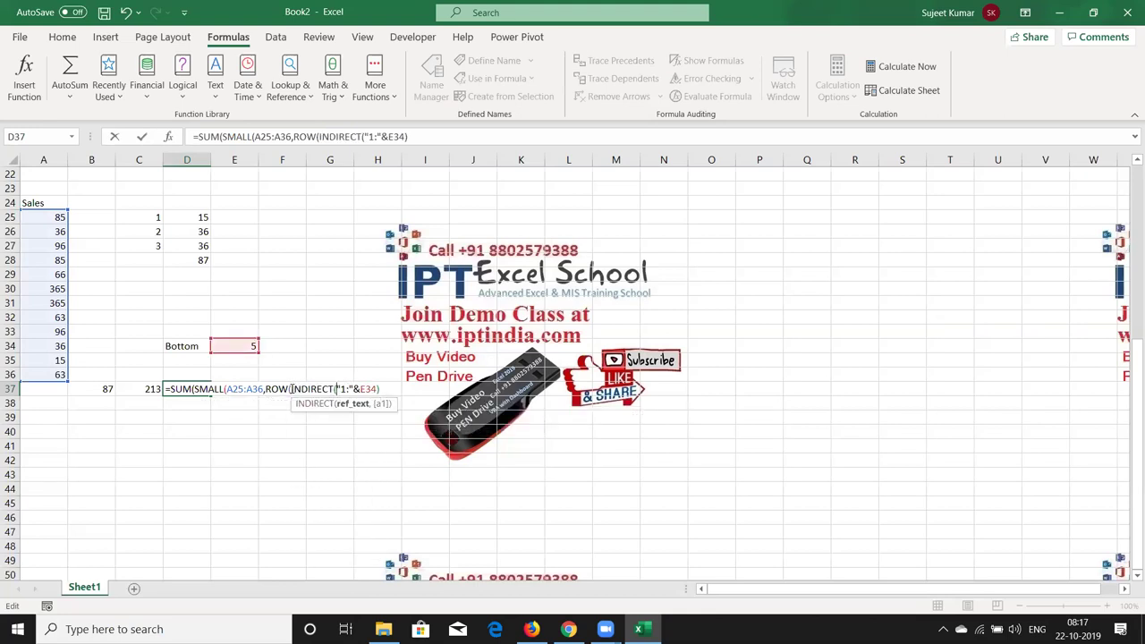
left_click(387, 388)
type(")")
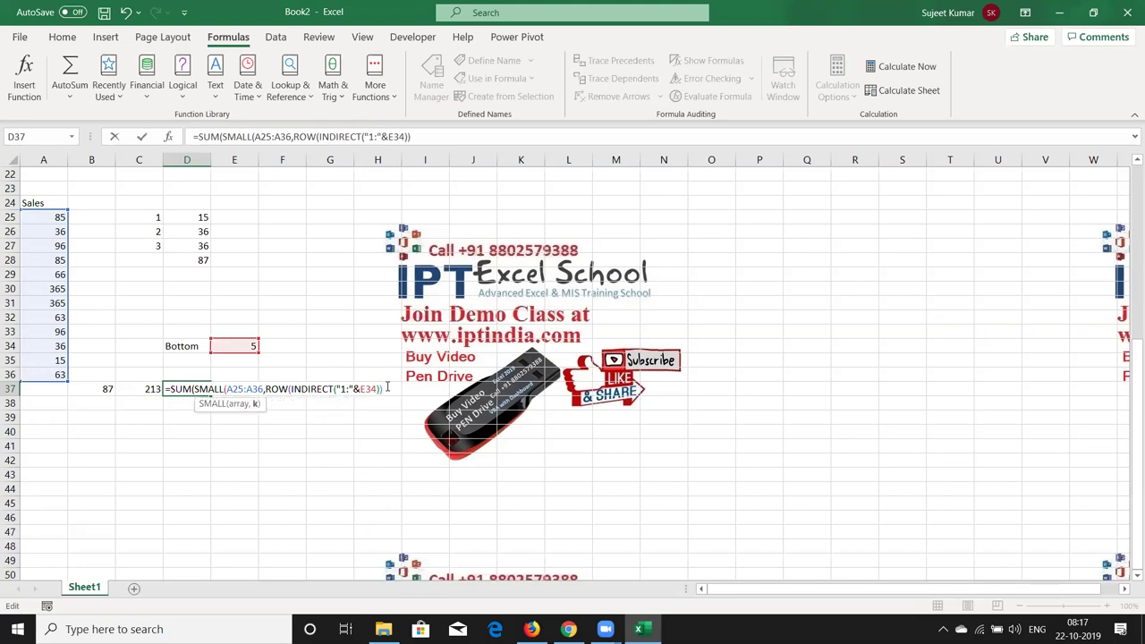
key("ctrl+shift+Return")
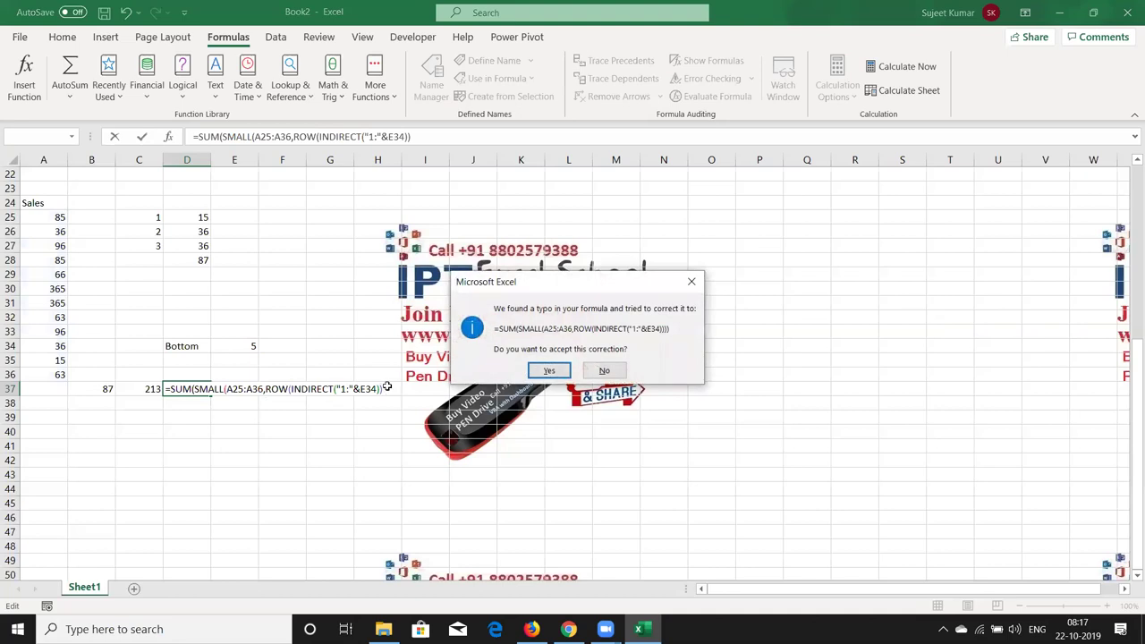
key("Return")
Set the Bottom count in E34 to 6, then 4, so D37 totals 150.
key("Up")
key("Up")
key("Up")
key("Right")
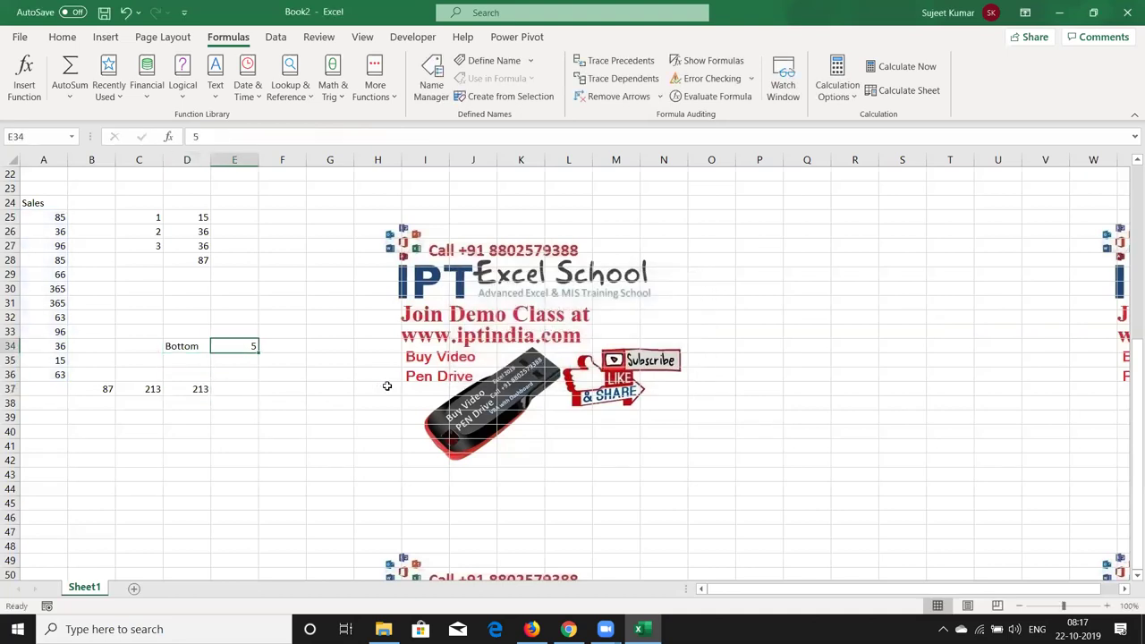
type("6")
key("Return")
key("Up")
type("4")
key("Return")
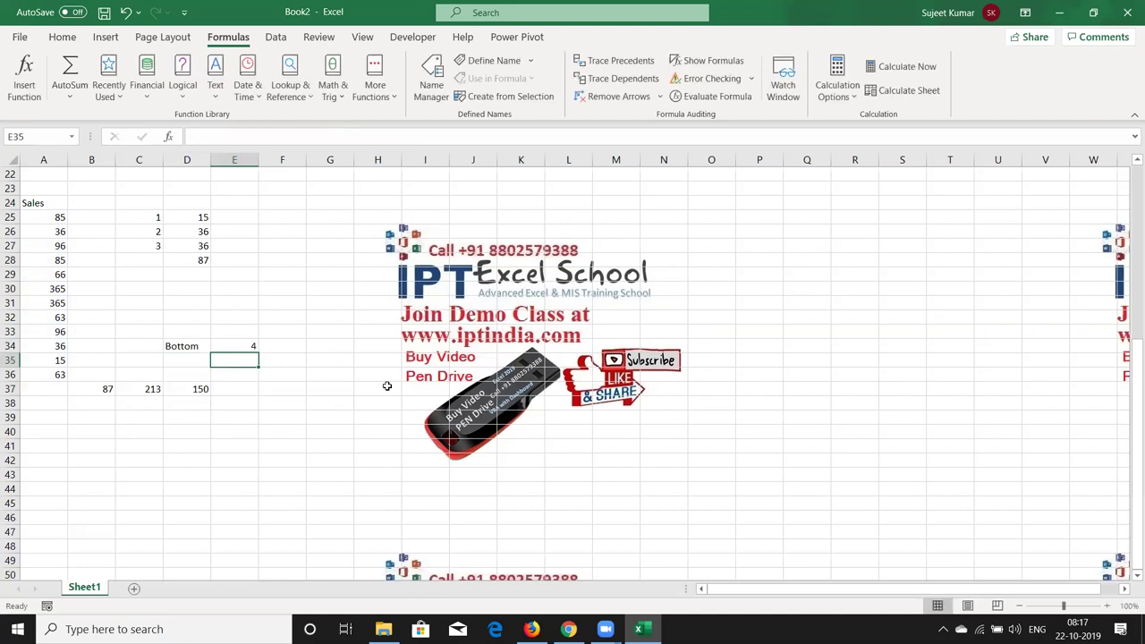
key("Down")
key("Left")
key("Down")
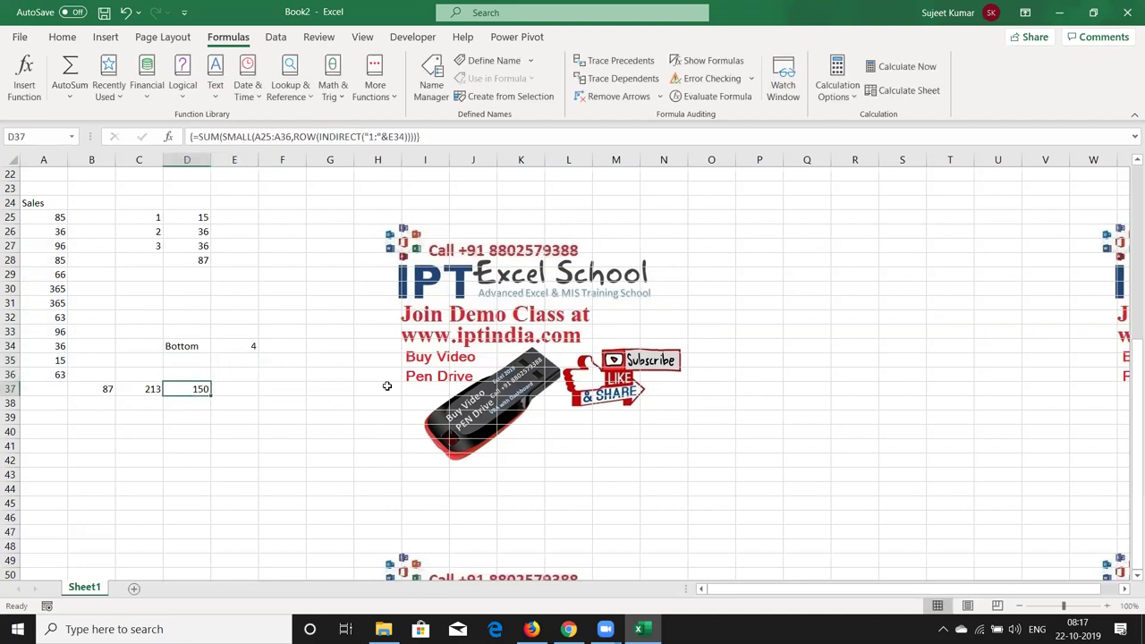
left_click(712, 96)
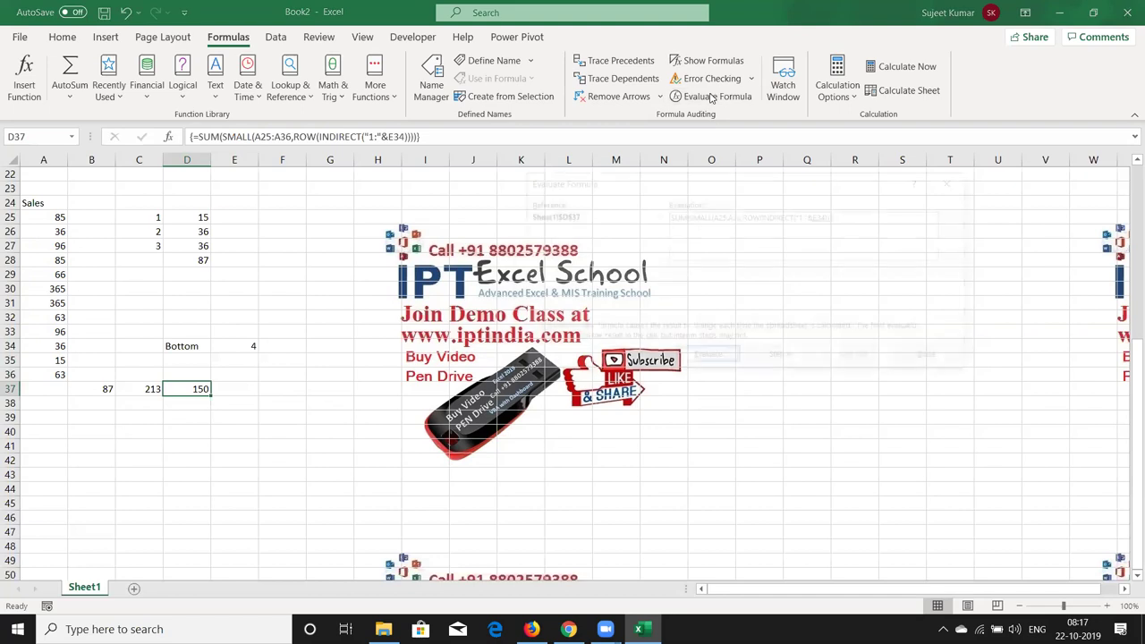
left_click(724, 361)
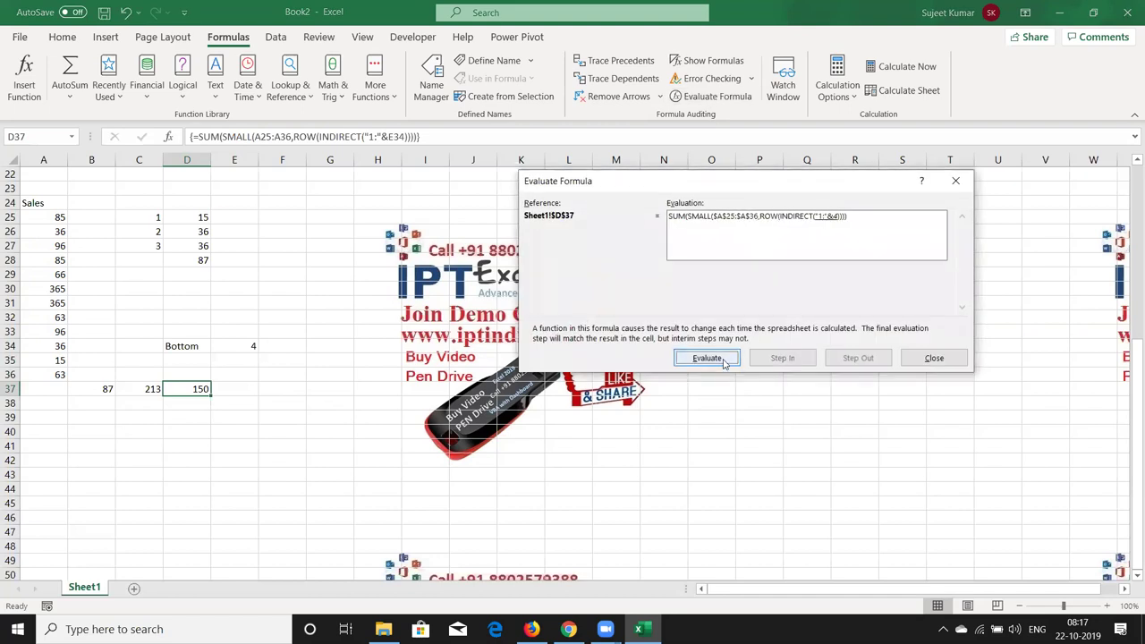
left_click(725, 361)
left_click(705, 360)
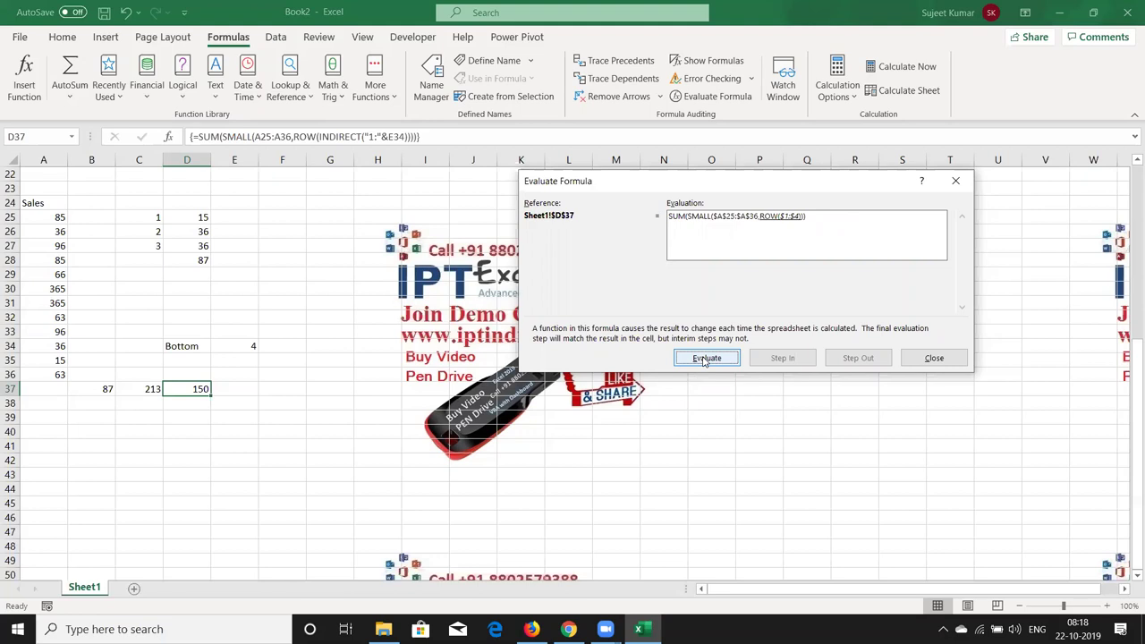
left_click(704, 360)
left_click(705, 360)
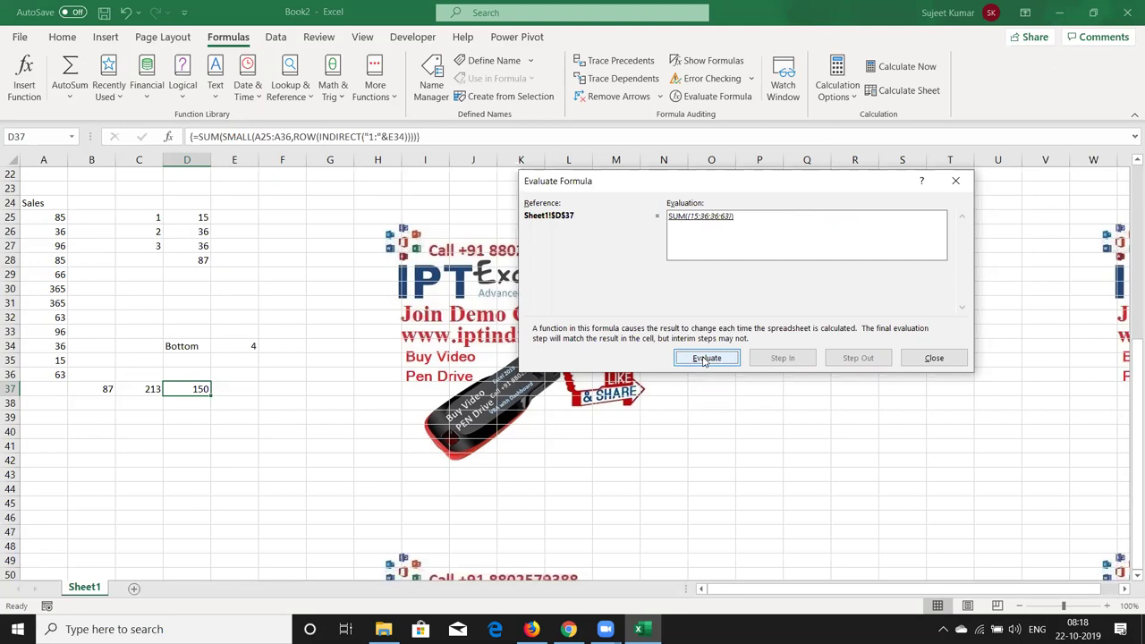
left_click(704, 360)
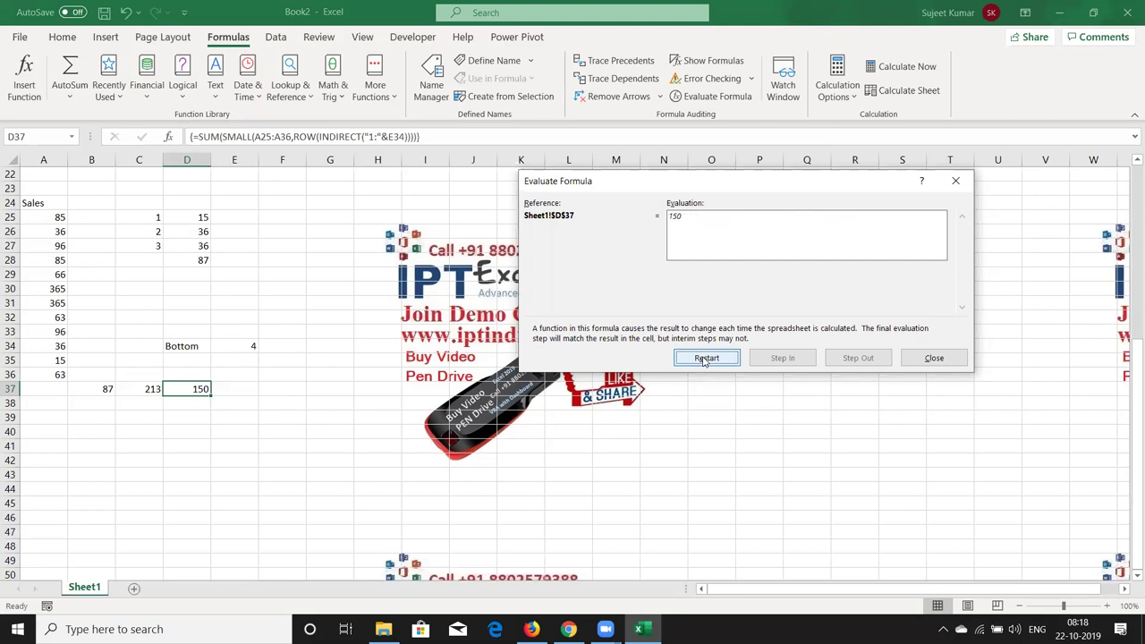
left_click(948, 362)
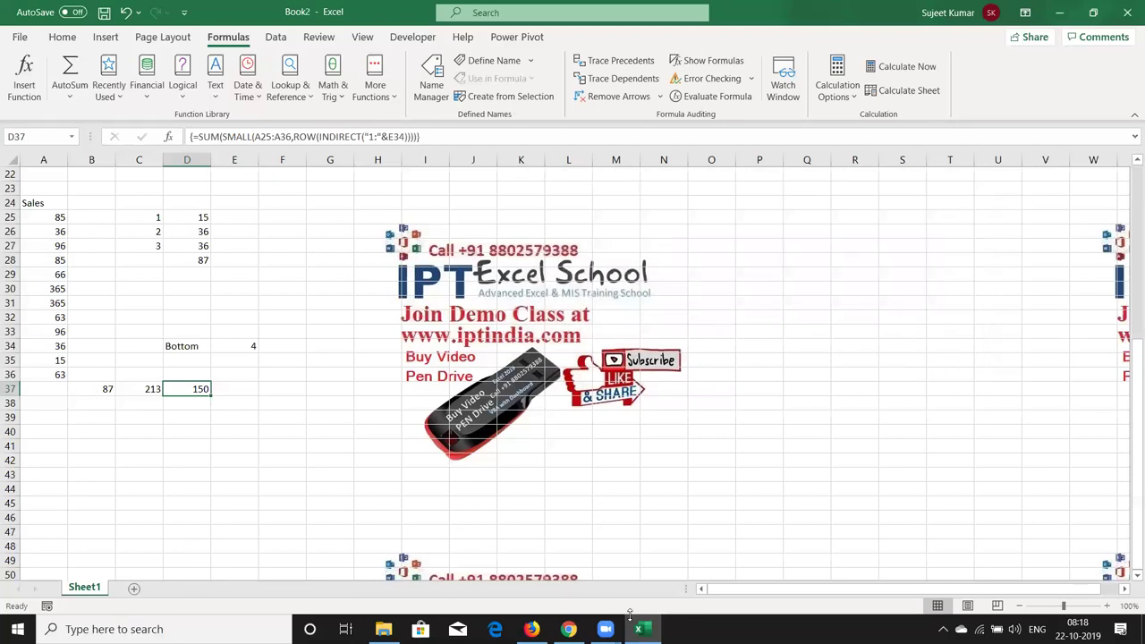
mouse_move(639, 628)
left_click(455, 501)
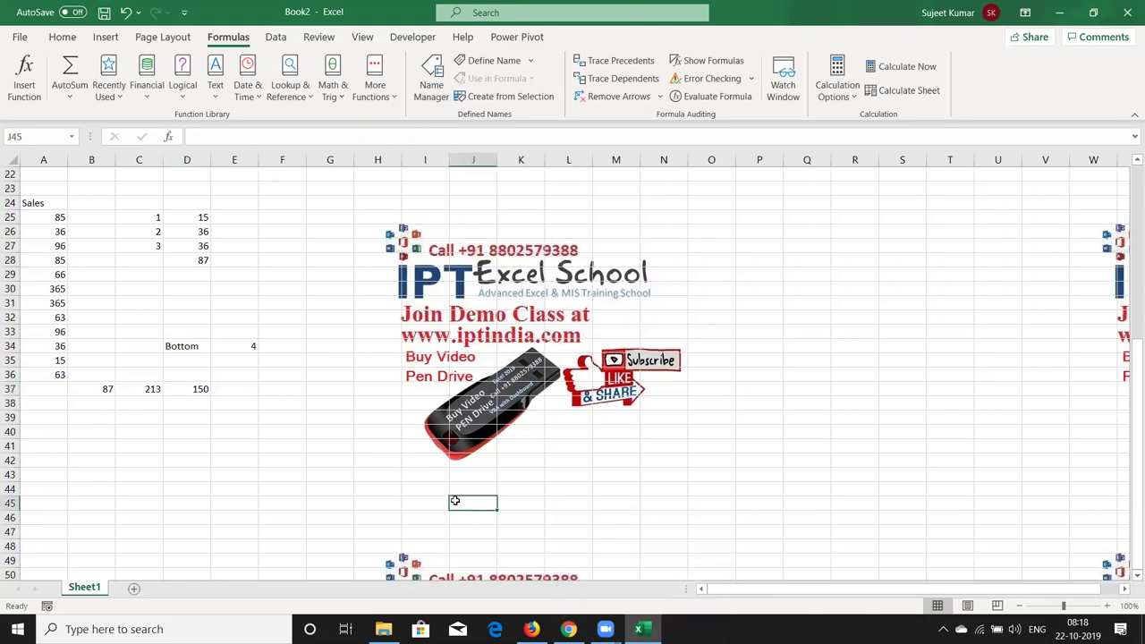
left_click(569, 629)
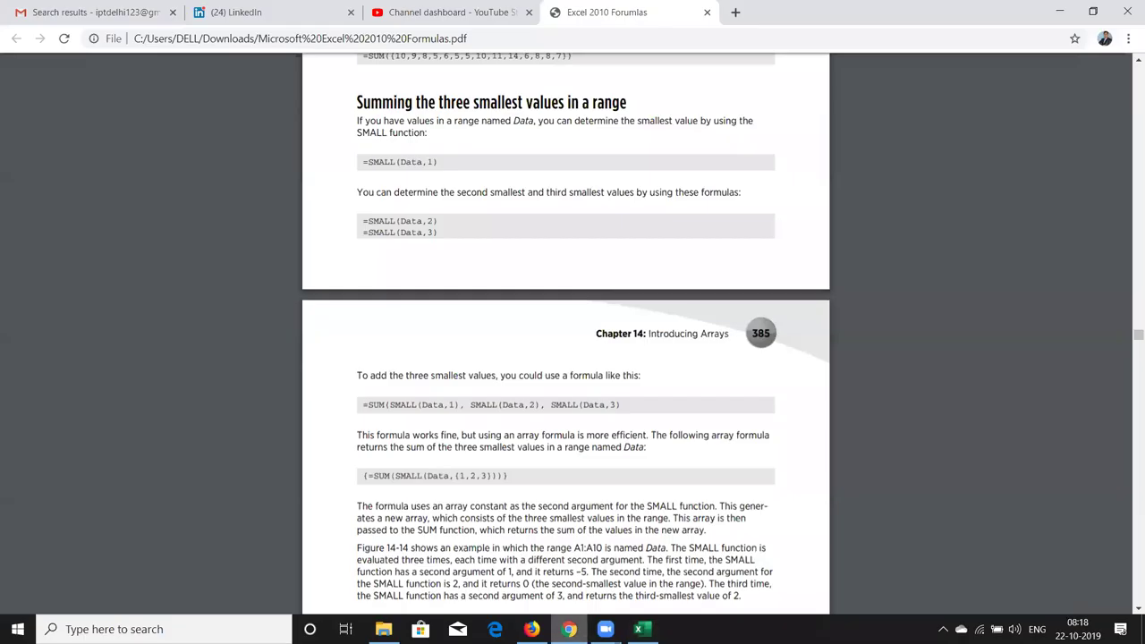
scroll(565, 331, "down", 1)
scroll(566, 331, "down", 1)
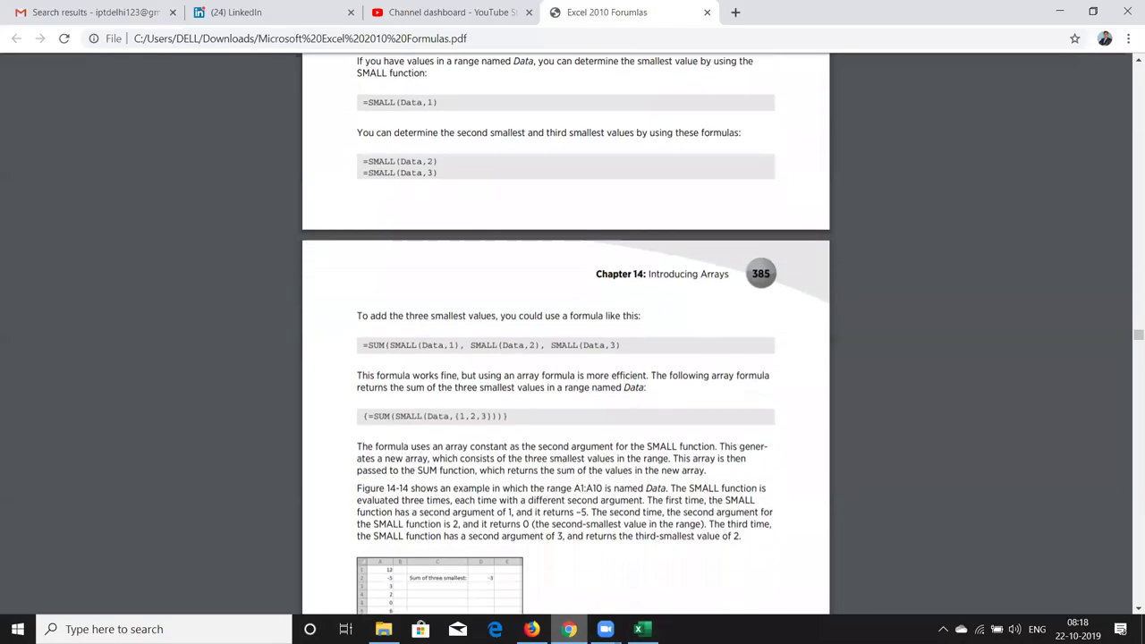
scroll(565, 331, "down", 1)
scroll(566, 331, "down", 1)
scroll(565, 330, "down", 1)
scroll(565, 331, "down", 1)
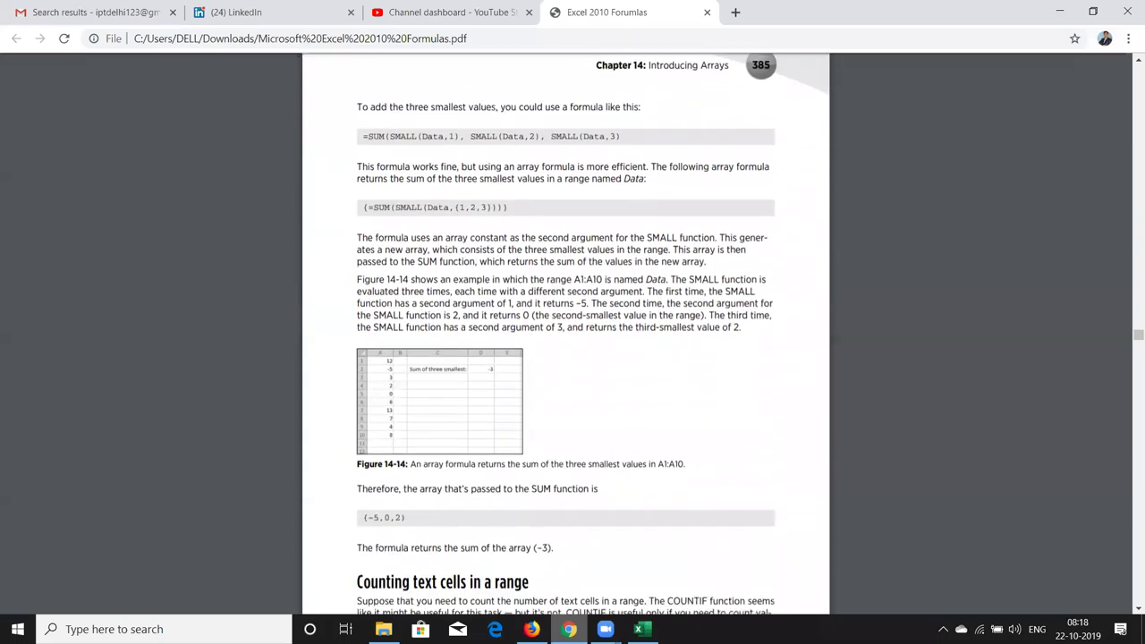
scroll(565, 331, "down", 1)
scroll(565, 331, "down", 1)
scroll(565, 331, "down", 1)
scroll(566, 331, "down", 2)
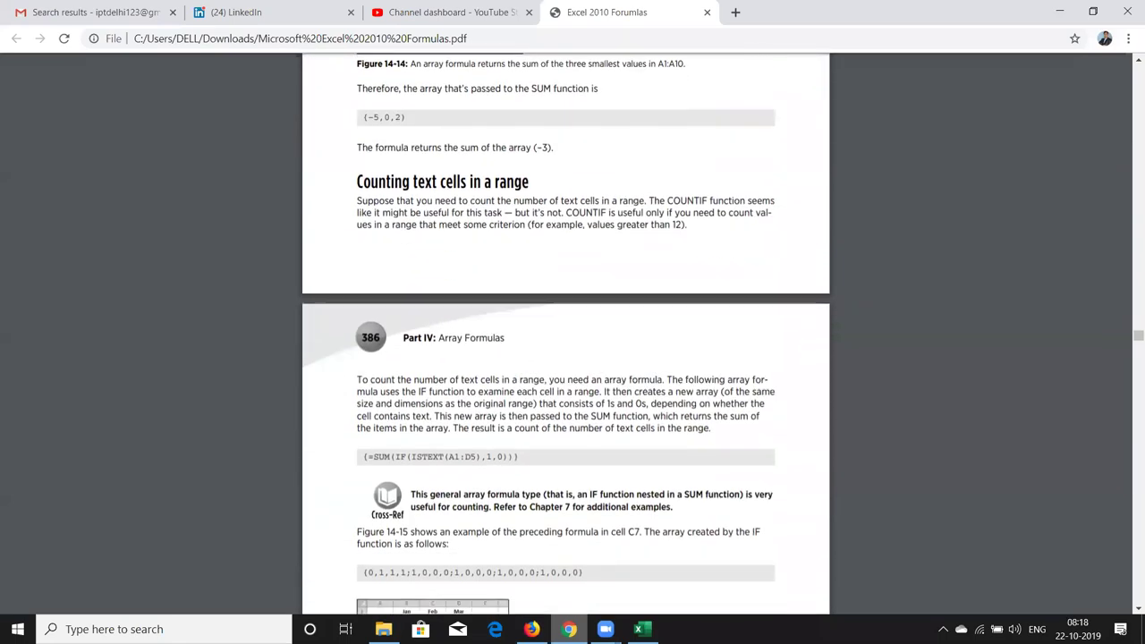
scroll(565, 331, "down", 1)
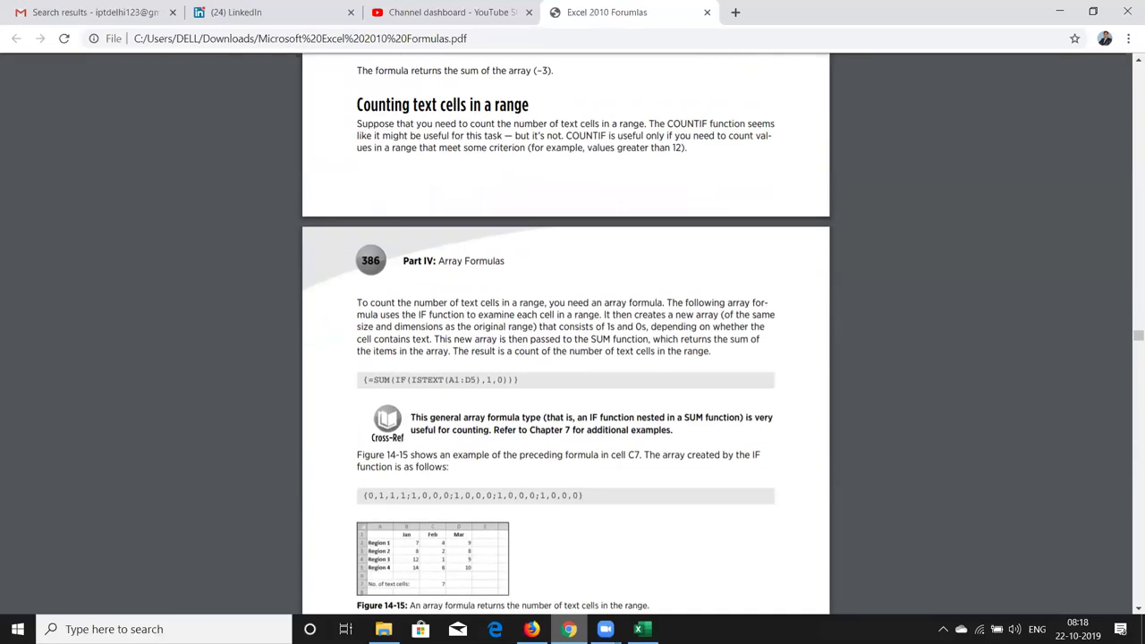
scroll(565, 331, "down", 1)
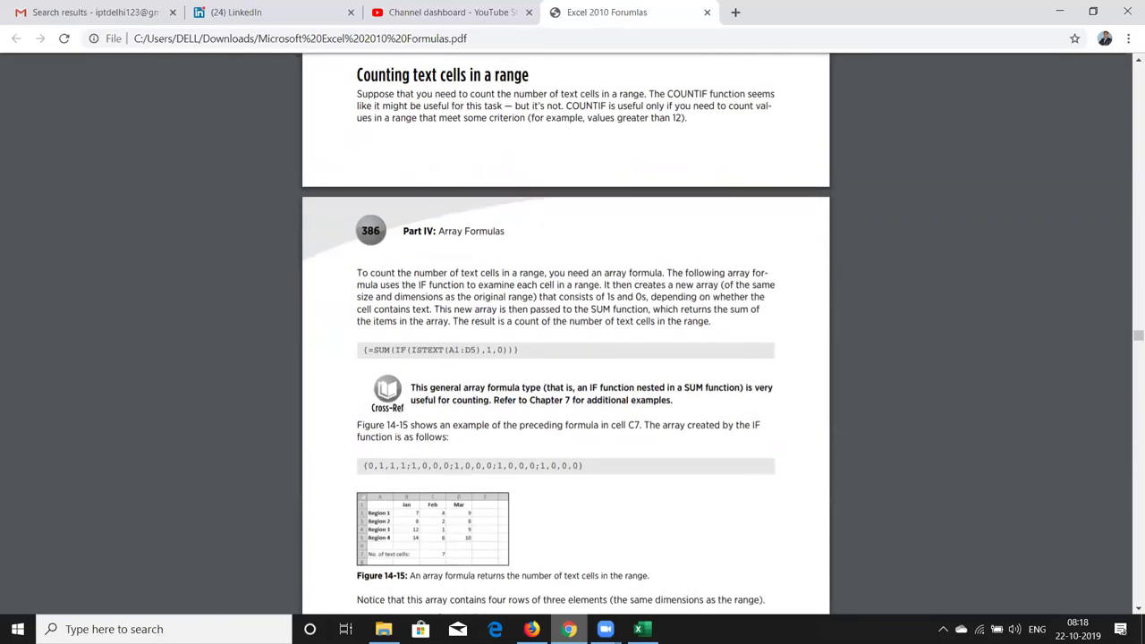
mouse_move(481, 120)
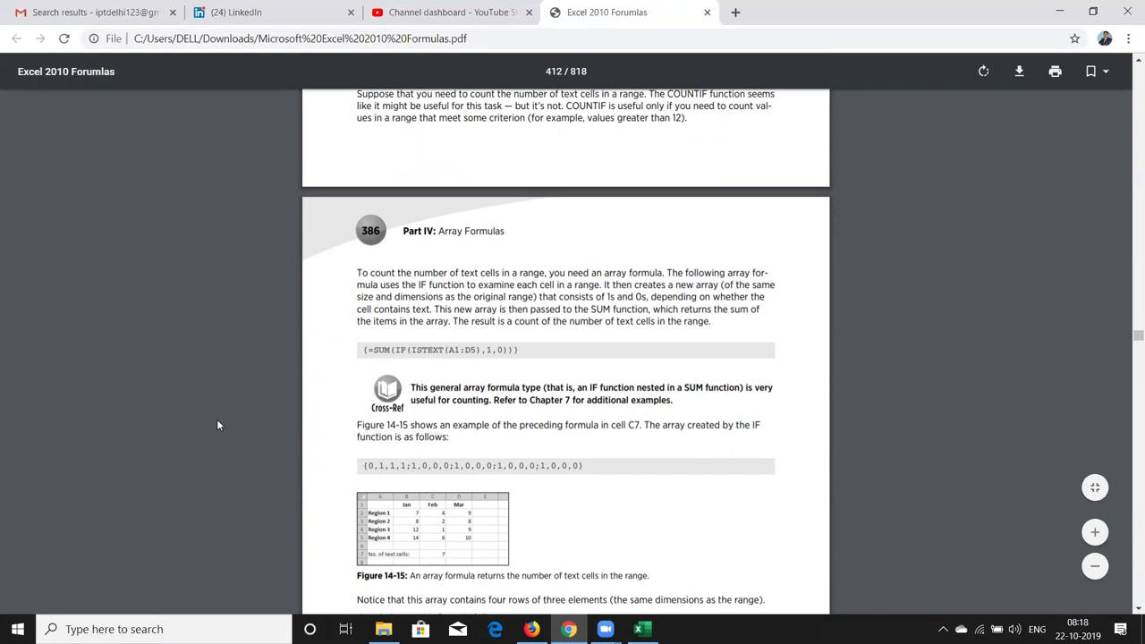
scroll(216, 425, "up", 2)
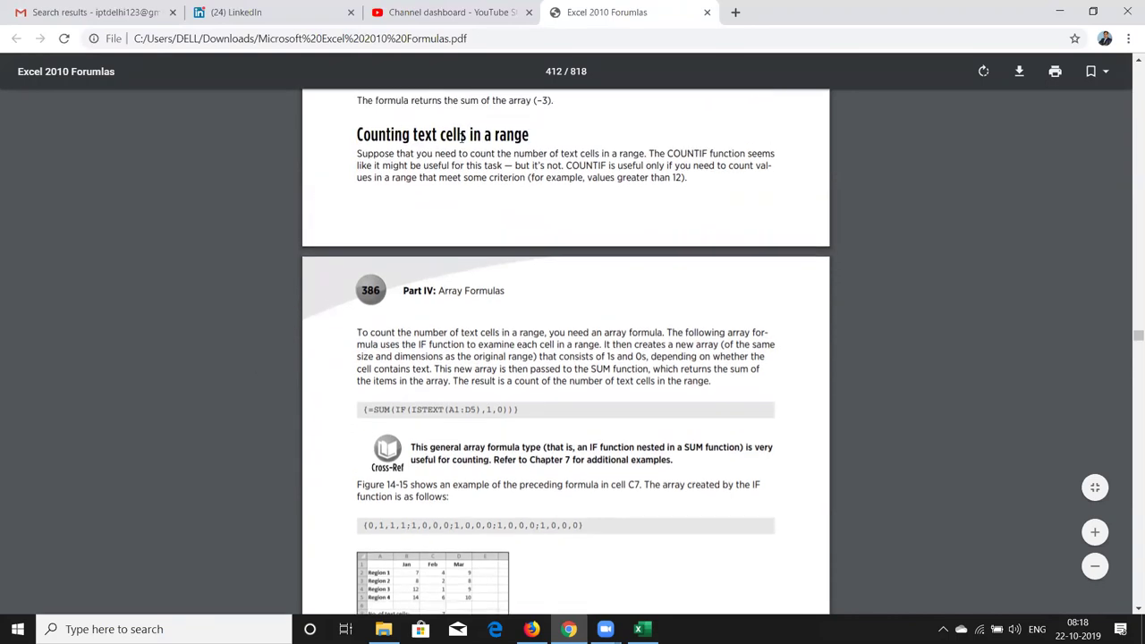
Back in Excel, enter =RANDBETWEEN(10,50) in A46 below the existing data.
key("alt+Tab")
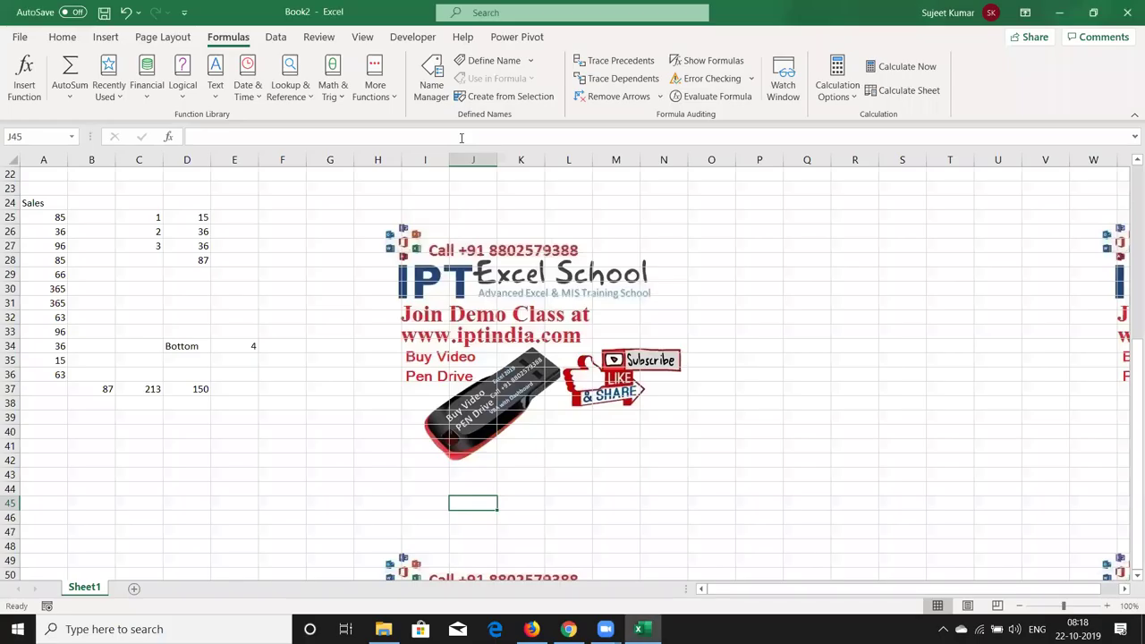
left_click(82, 512)
key("Down")
scroll(82, 513, "down", 3)
scroll(82, 513, "down", 3)
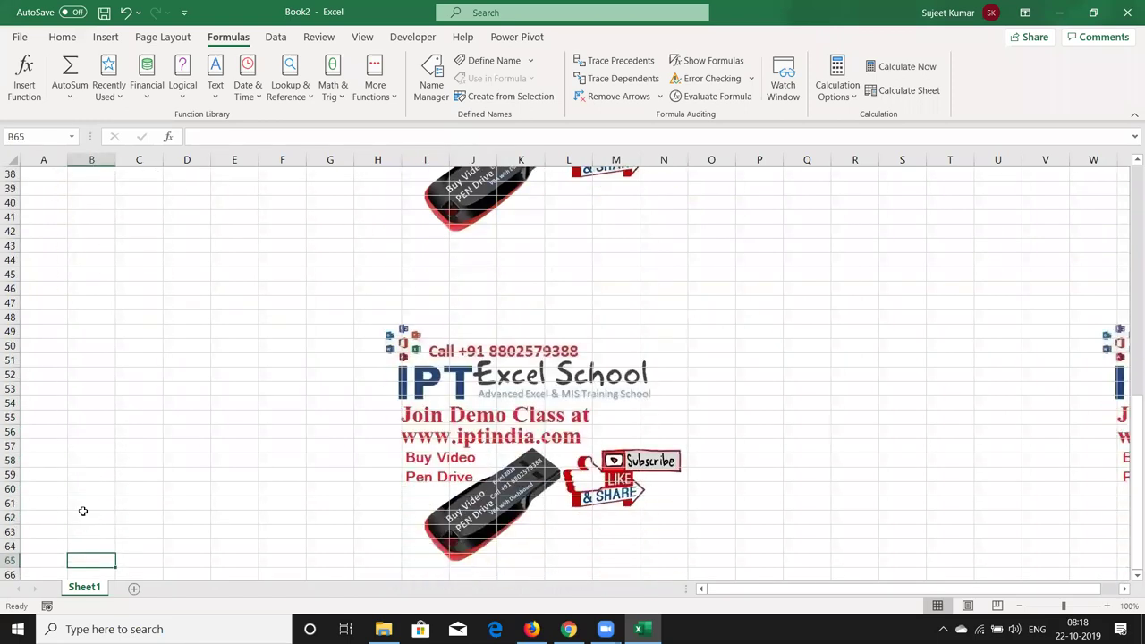
left_click(54, 291)
type("=ra")
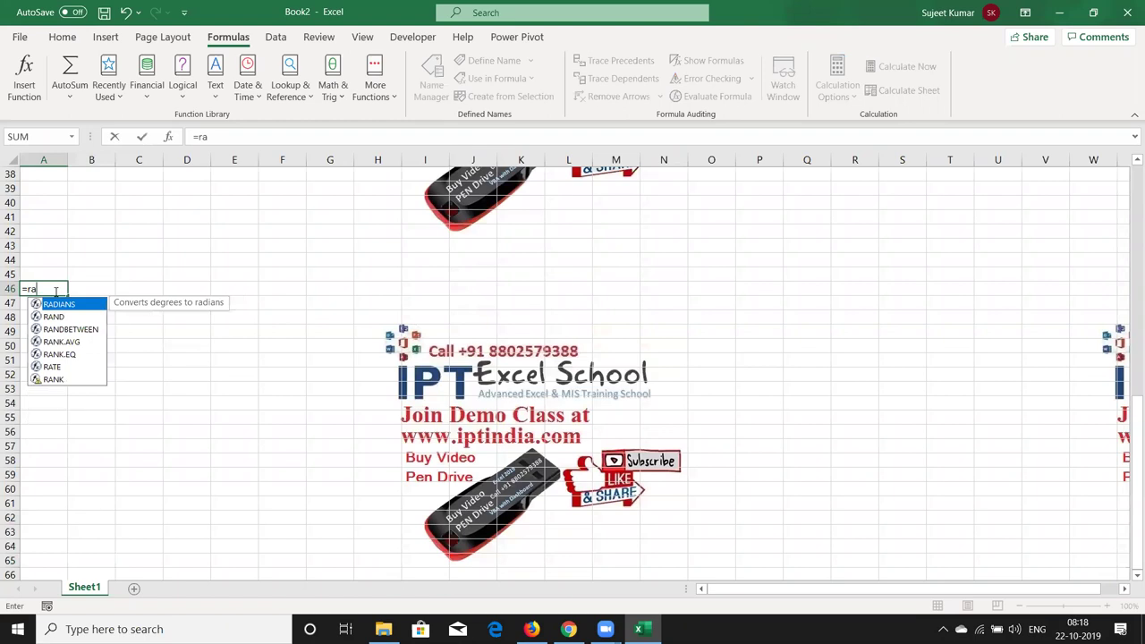
key("Down")
key("Down")
key("Tab")
type("10")
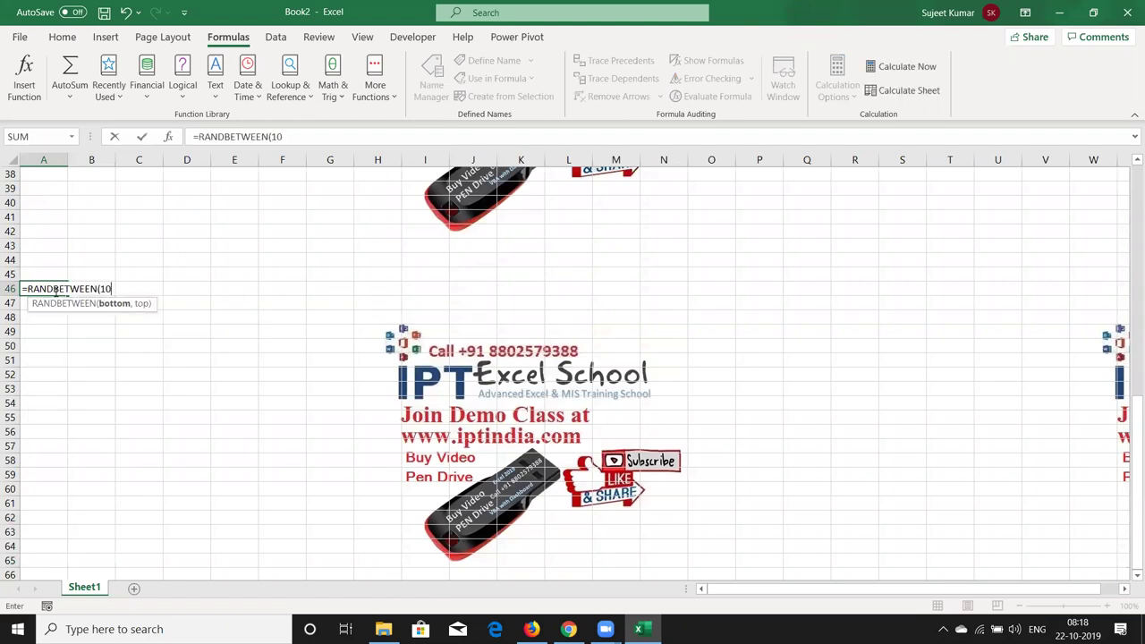
type(",50")
key("Return")
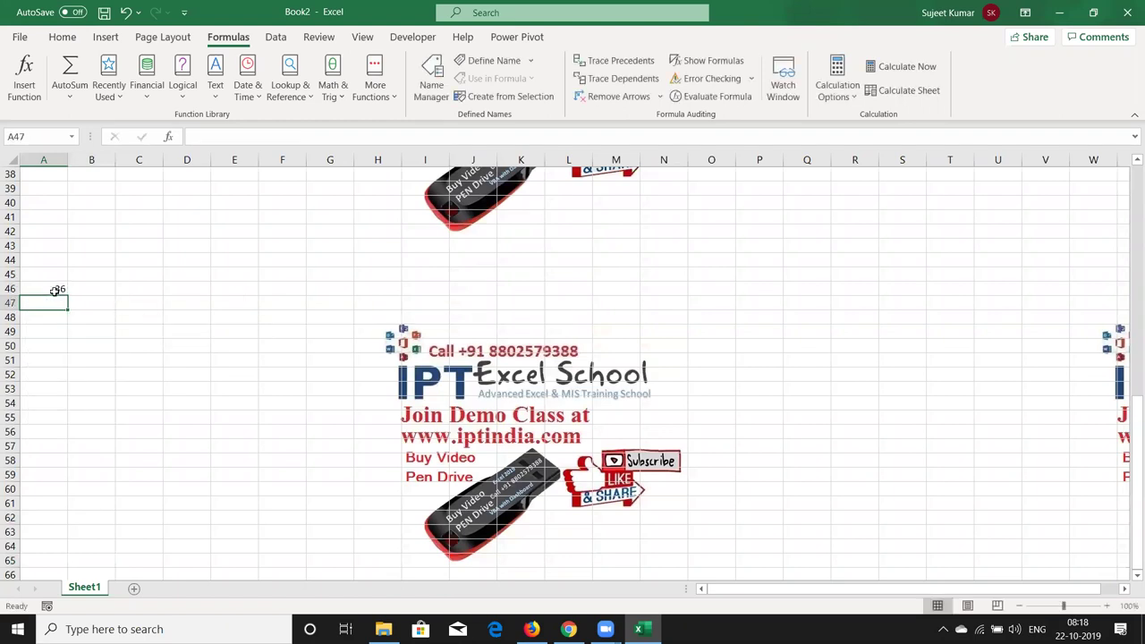
Fill the RANDBETWEEN formula across A46:F56.
key("Up")
key("shift+Right")
key("shift+Right")
key("shift+Right")
key("shift+Right")
key("shift+Right")
key("shift+Down")
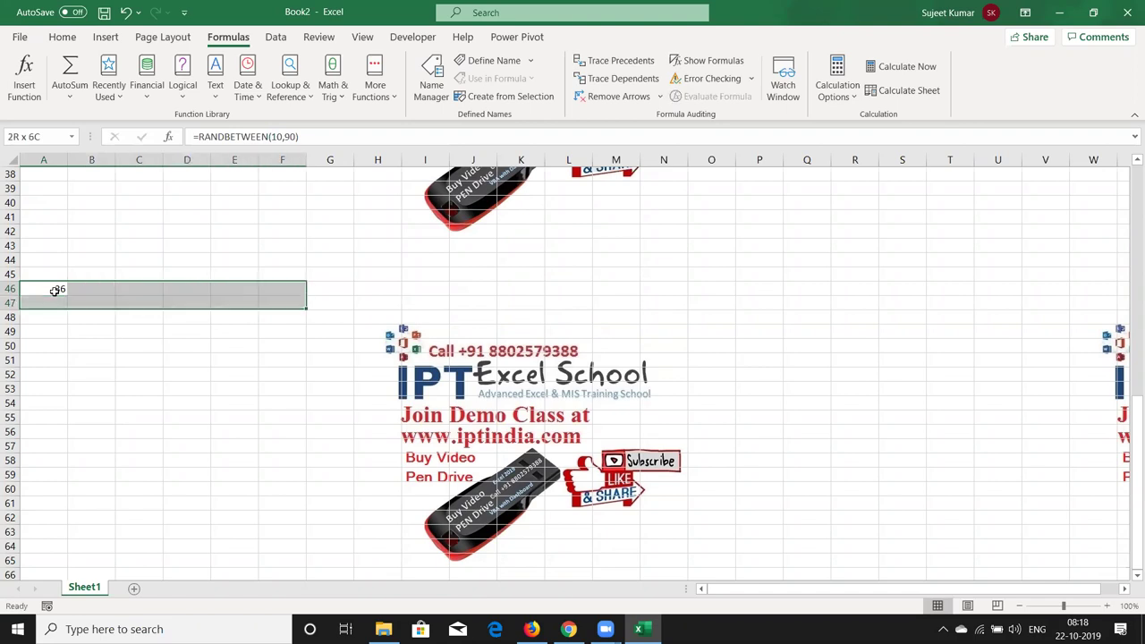
key("shift+Down")
key("shift+Down")
key("shift+Down")
key("shift+Down")
key("shift+Down")
key("shift+Down")
key("ctrl+r")
key("ctrl+d")
Type Delhi in A48, Pune in C50, and Noida in E52 and E49.
key("Down")
key("Down")
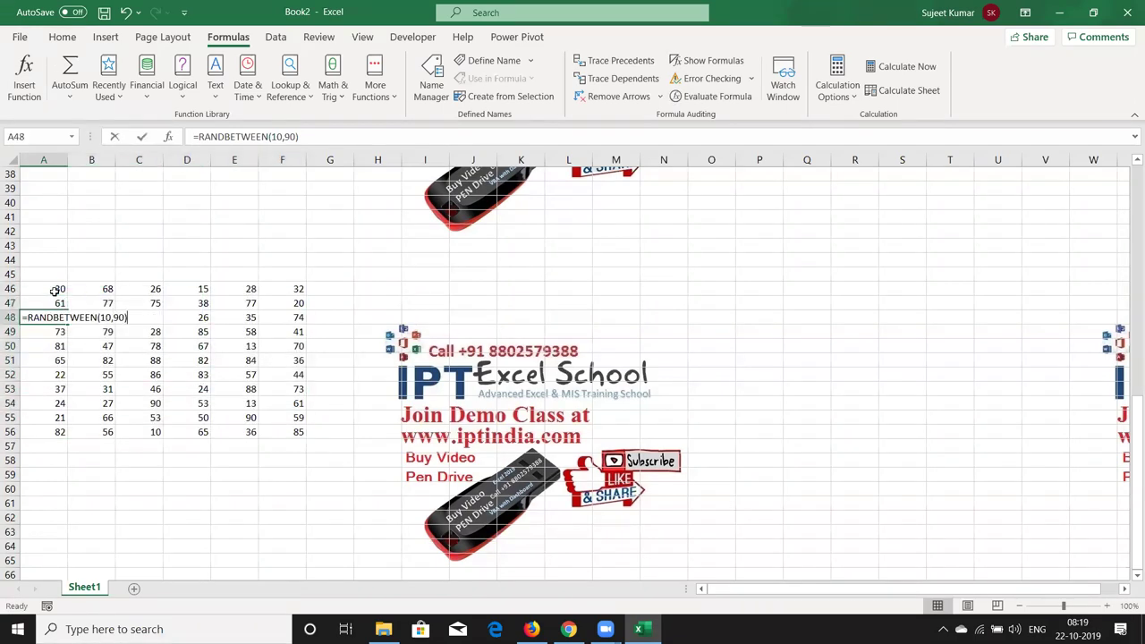
type("Delhi")
key("Return")
key("Down")
key("Right")
key("Right")
type("Pune")
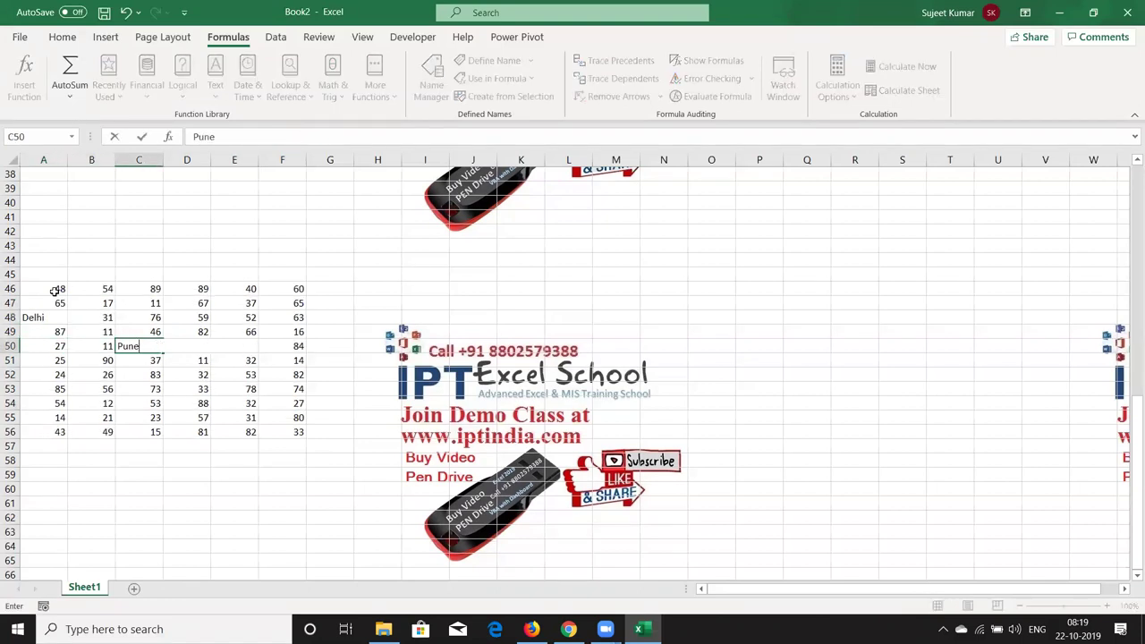
key("Return")
key("Down")
key("Right")
key("Right")
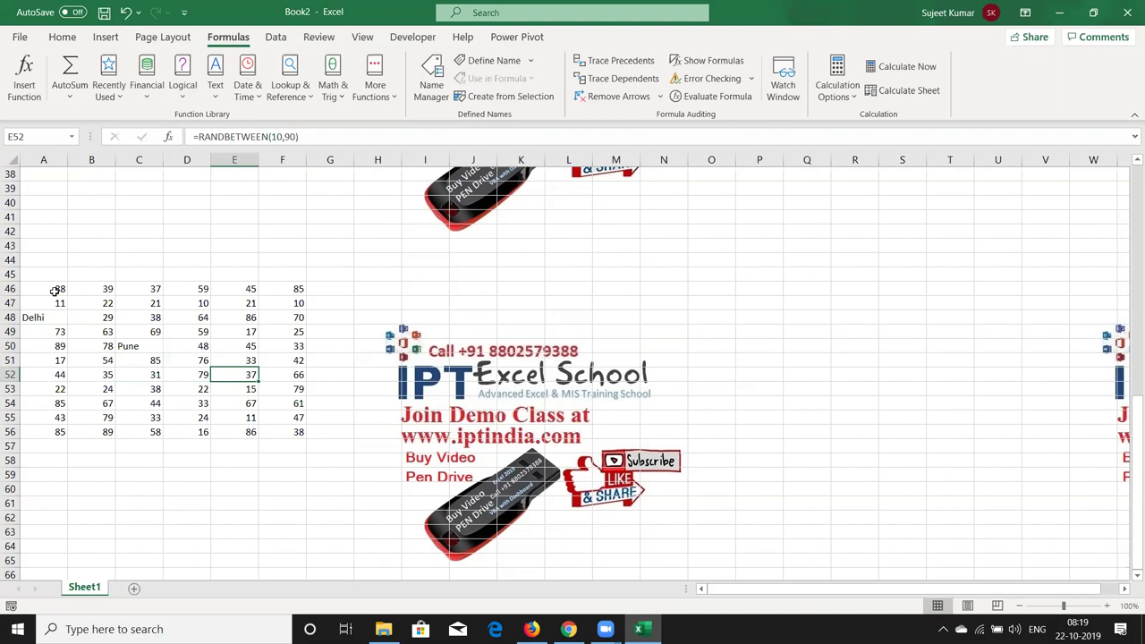
type("Noida")
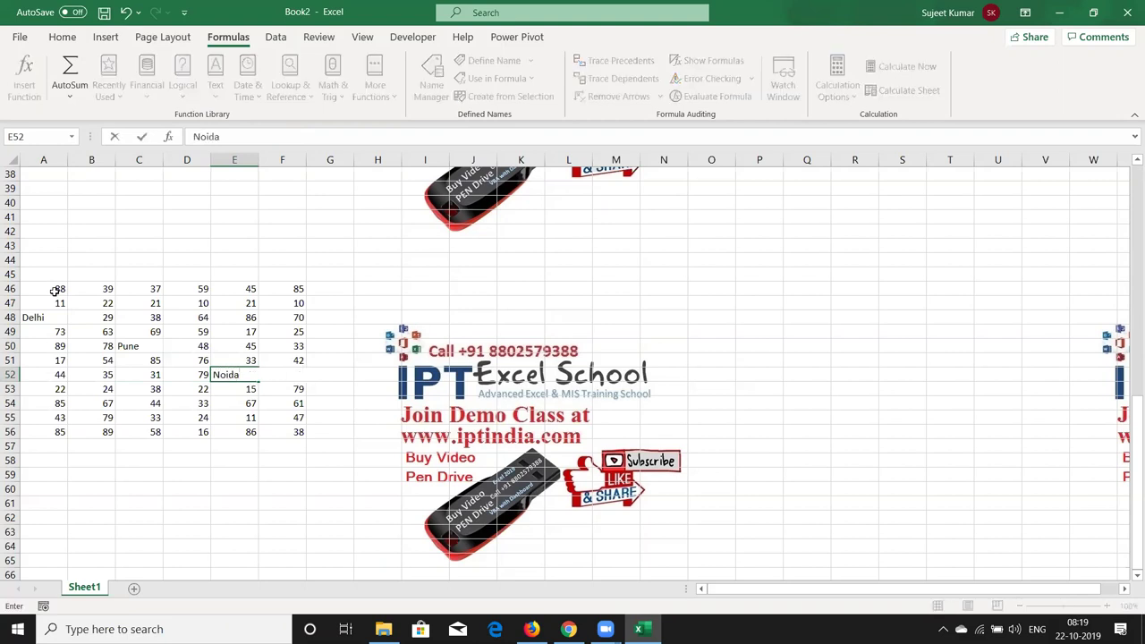
key("Return")
key("Up")
key("Up")
key("Up")
key("Up")
type("Noida")
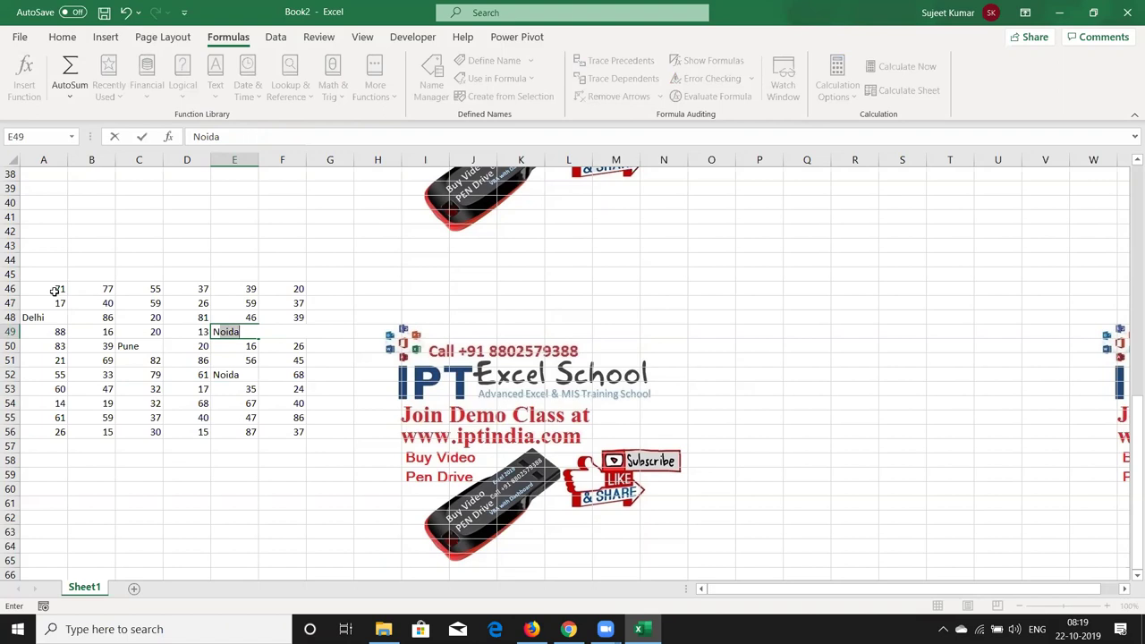
key("Return")
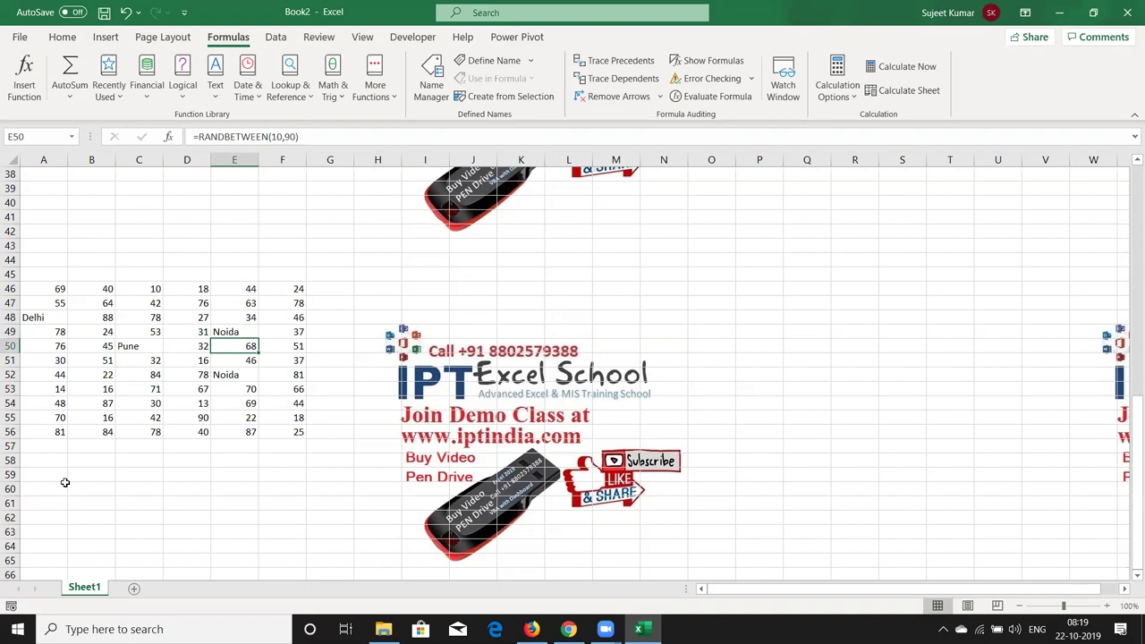
Enter =COUNT(A46:F56) in B58 to count the numeric cells (62).
left_click(73, 462)
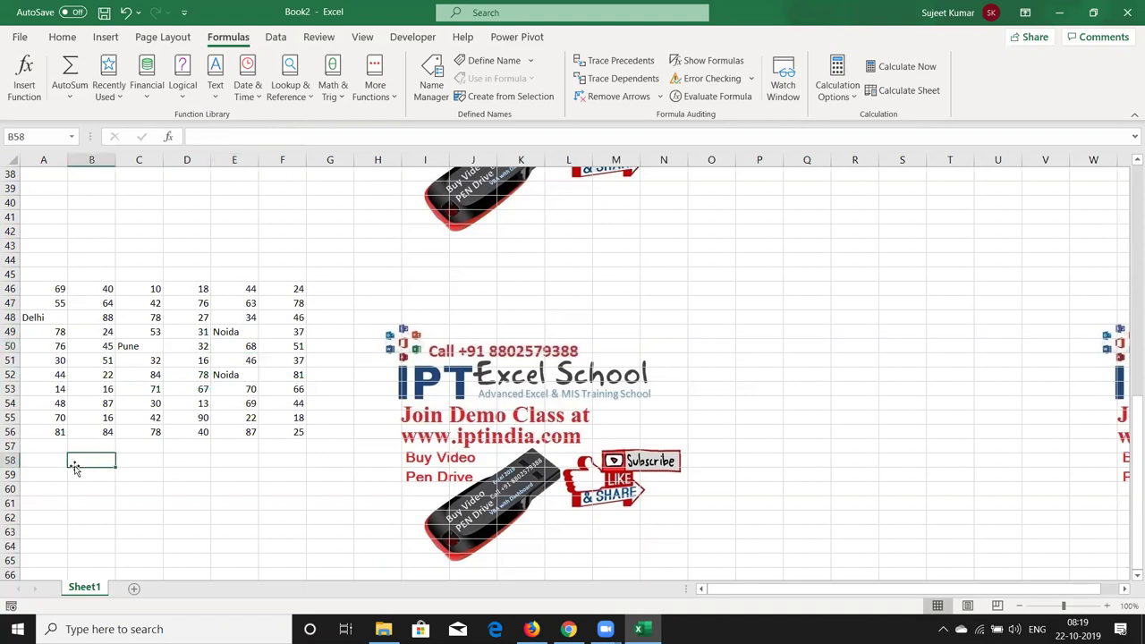
type("=n")
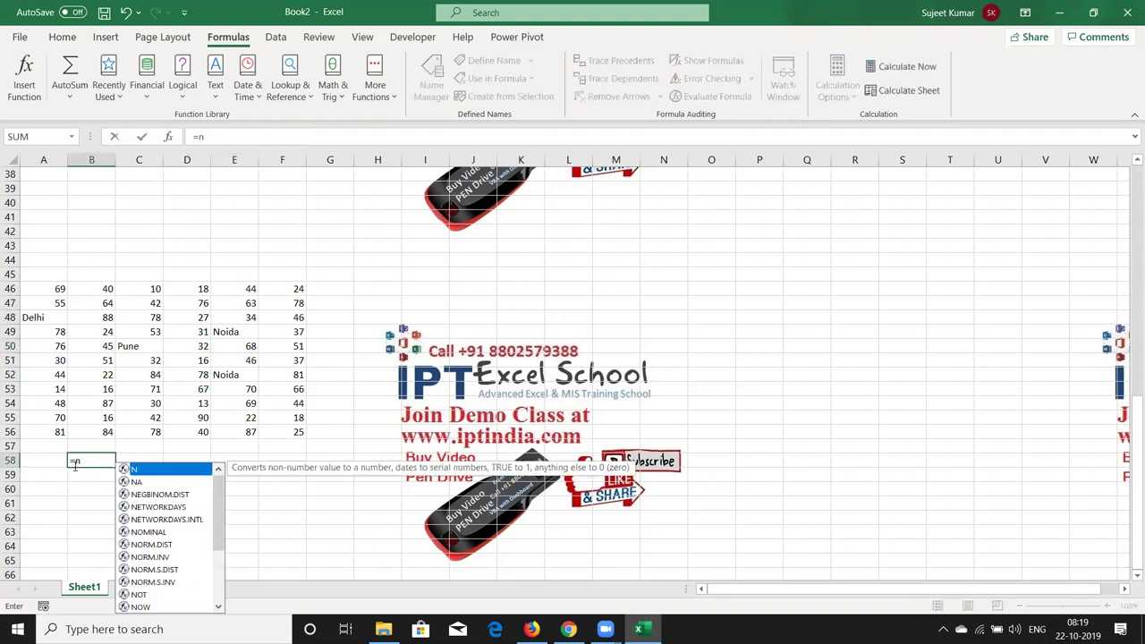
key("BackSpace")
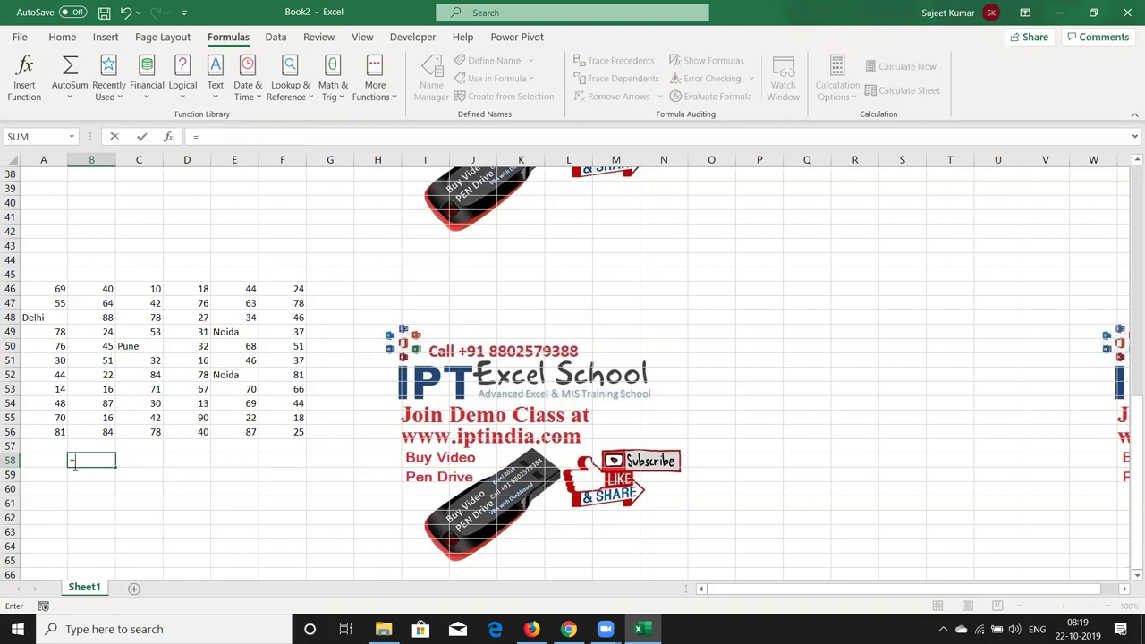
type("cou")
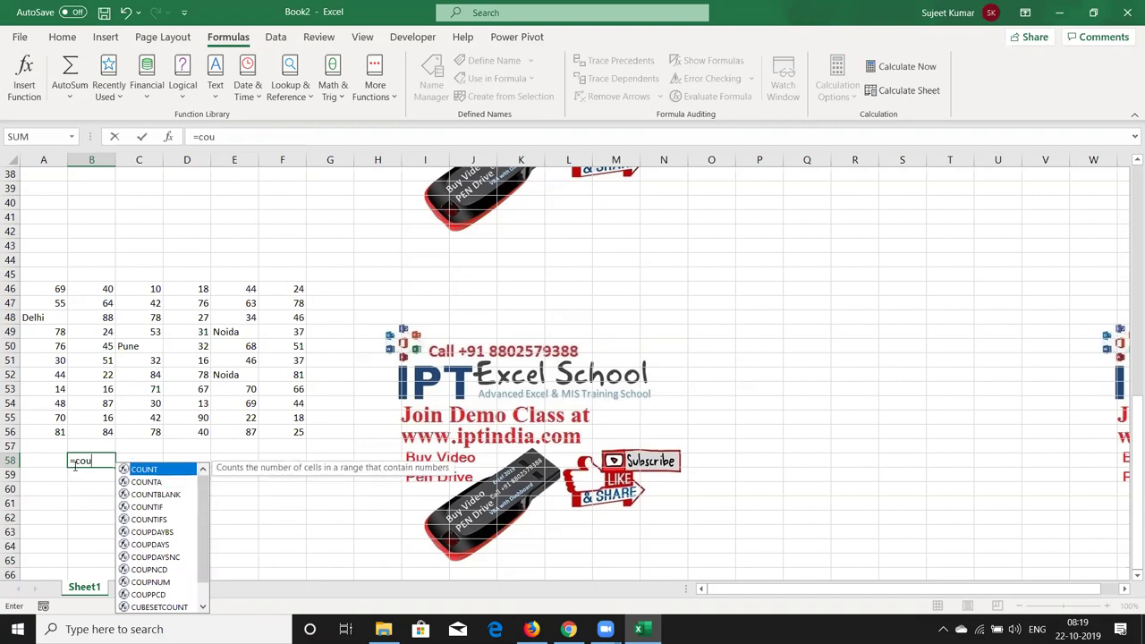
key("Tab")
key("Up")
key("Up")
key("Up")
key("Up")
key("Up")
key("ctrl+Up")
key("Up")
key("Left")
key("Down")
key("shift+Right")
key("shift+Right")
key("shift+Right")
key("shift+Right")
key("shift+Right")
key("shift+Down")
key("shift+Down")
key("shift+Down")
key("shift+Down")
key("shift+Down")
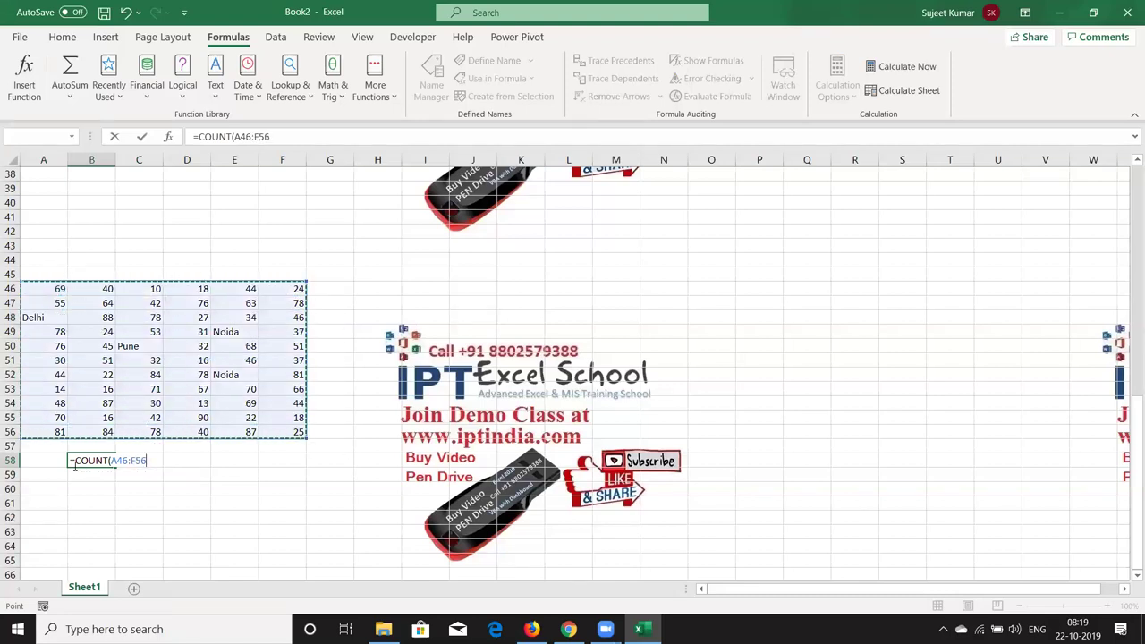
key("Return")
Enter =COUNTA(A46:F56) in C58 to count the non-empty cells (66).
key("Up")
key("Right")
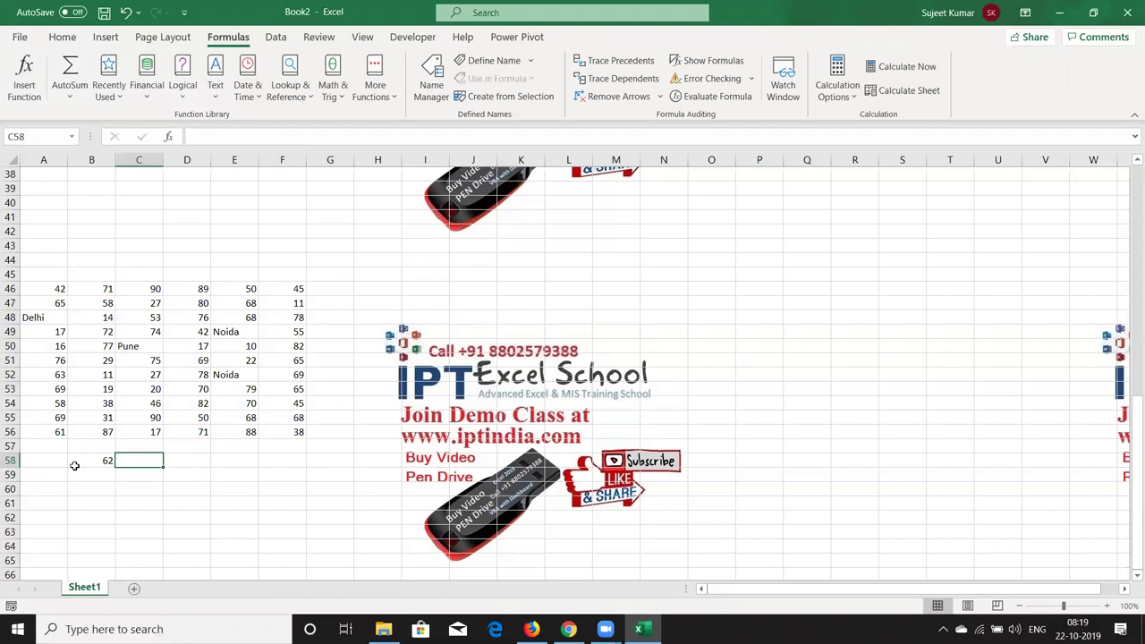
type("=cou")
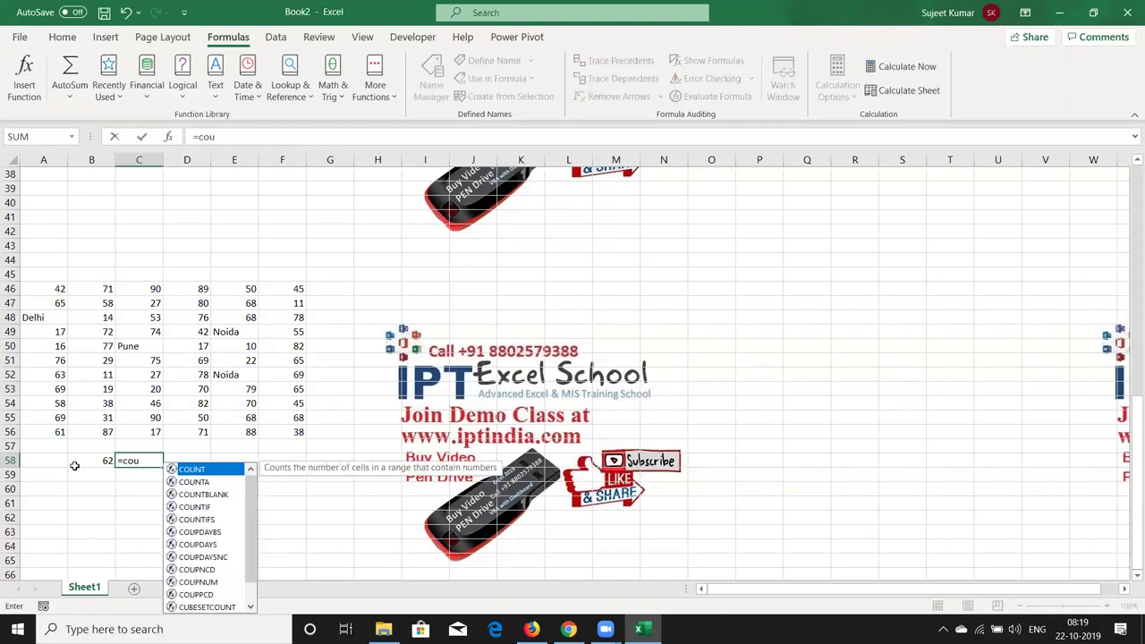
key("Down")
key("Tab")
key("Up")
key("Up")
key("Up")
key("Up")
key("Up")
key("Up")
key("Up")
key("Down")
key("Left")
key("ctrl+shift+Right")
key("ctrl+shift+Down")
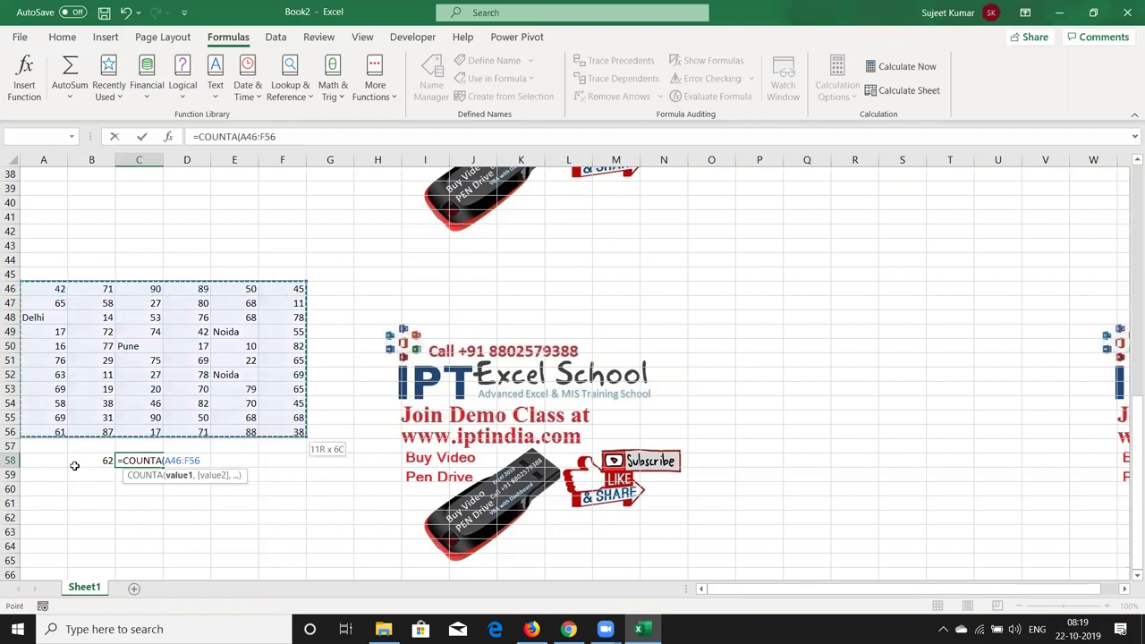
type(")")
key("Tab")
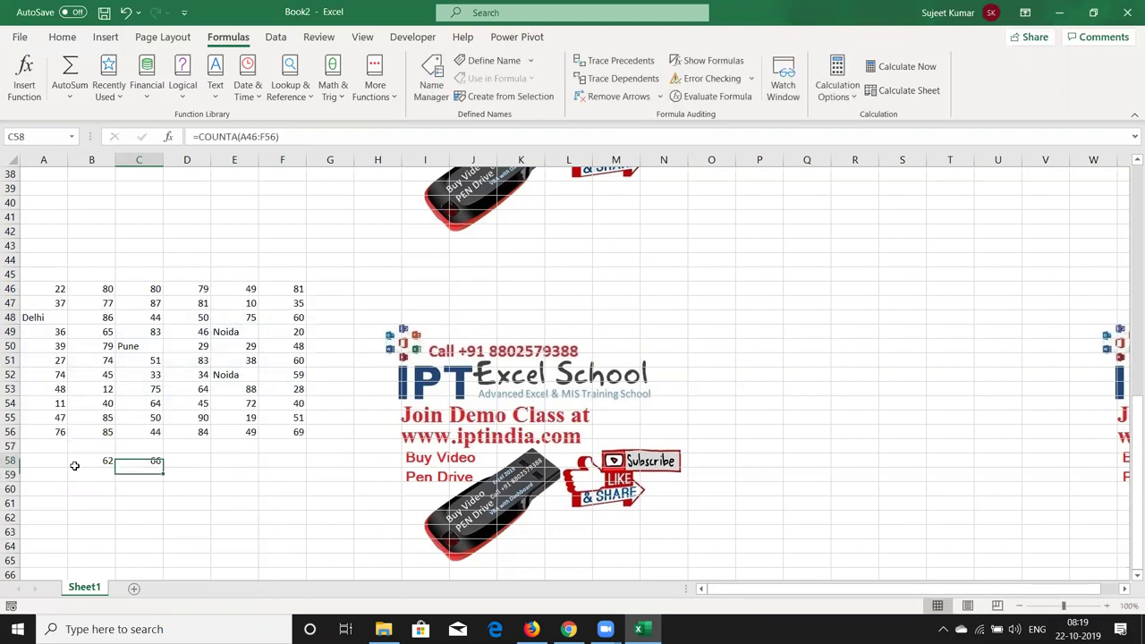
Enter =C58-B58 in D58 to show the difference of 4.
type("=")
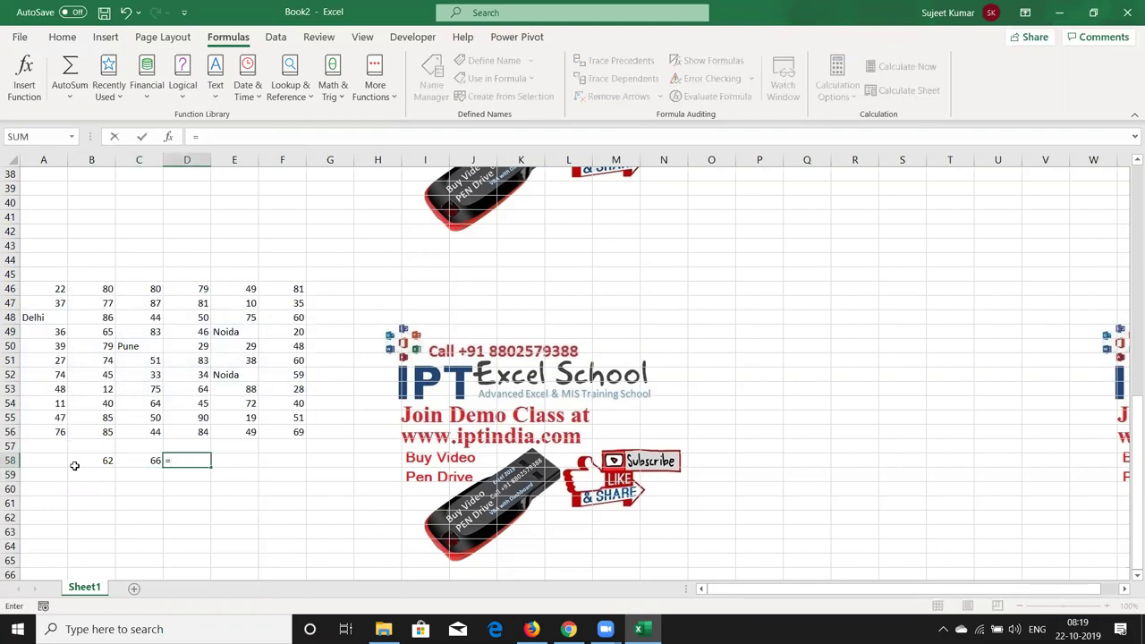
key("Left")
type("-")
key("Left")
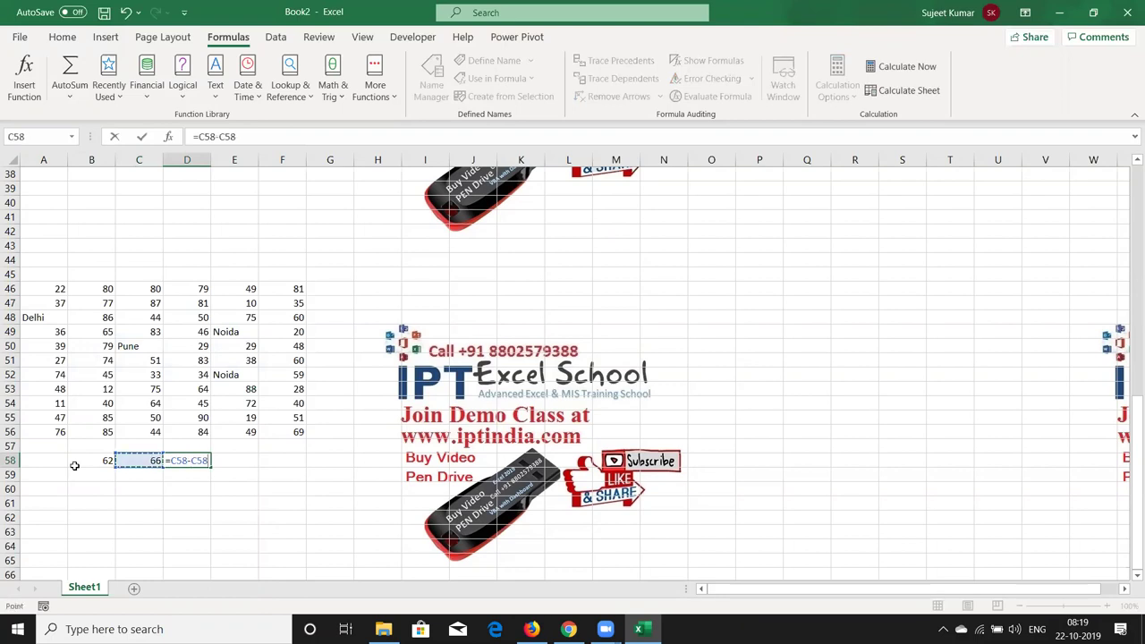
key("Left")
key("Return")
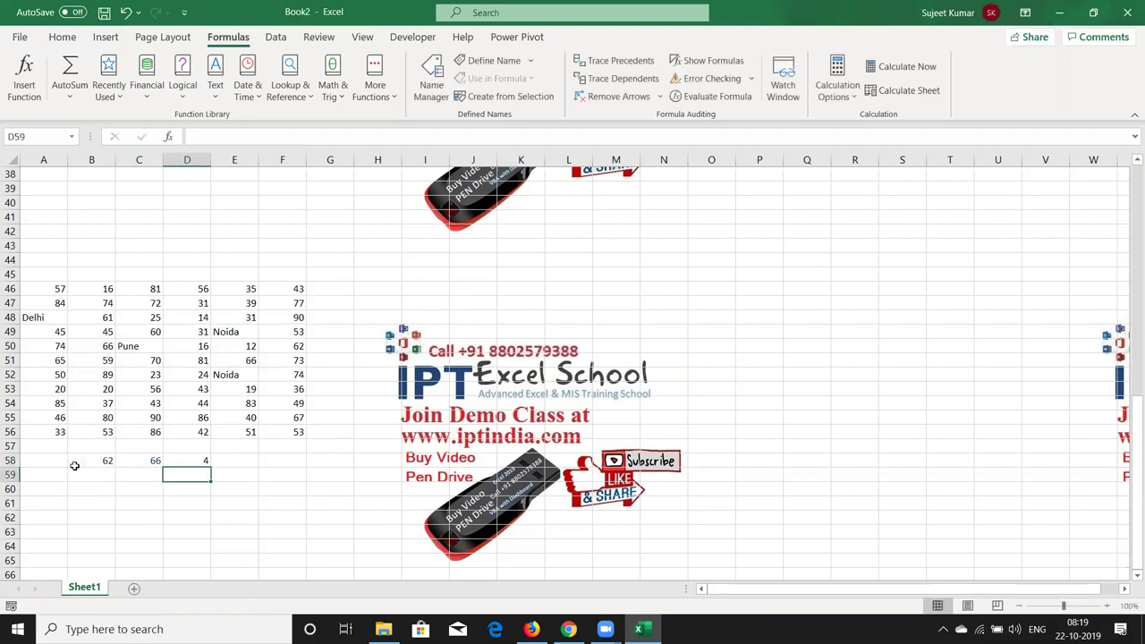
key("Up")
key("Down")
key("Left")
key("Left")
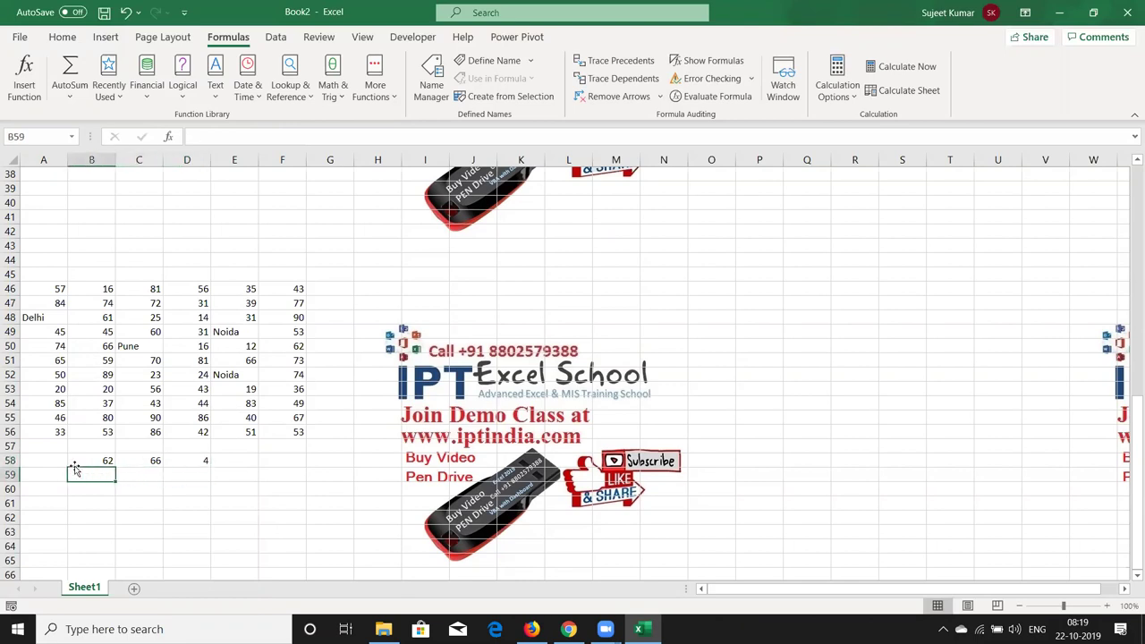
Enter {=SUM(IF(ISTEXT(A46:F56),1,0))} in B59 as an array formula, returning 4.
type("=")
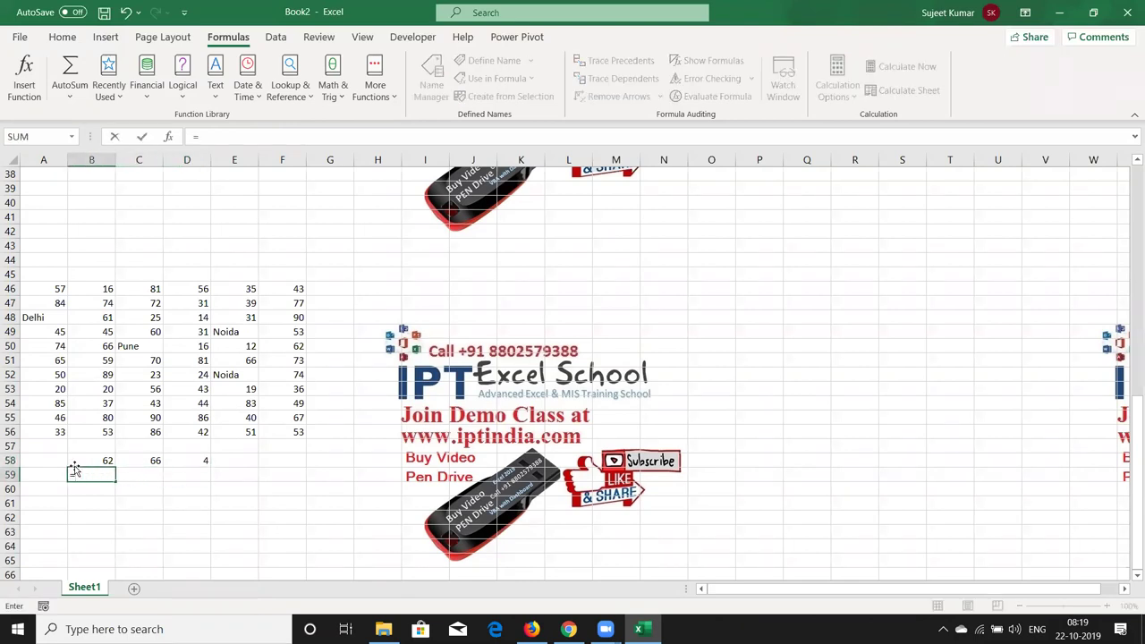
type("SUM(")
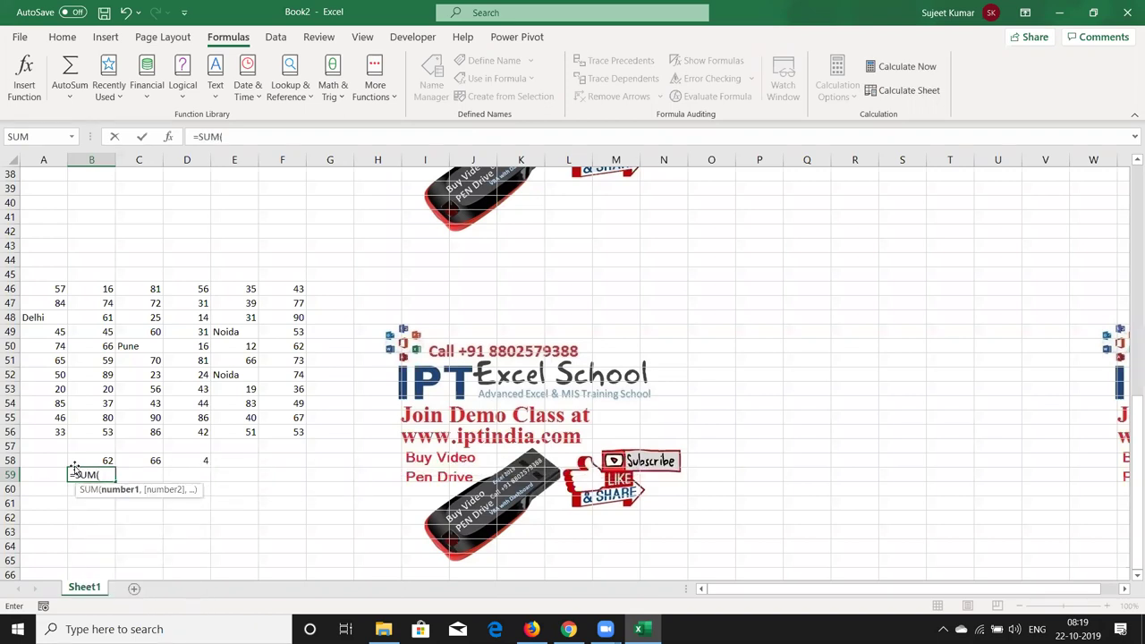
type("IF(")
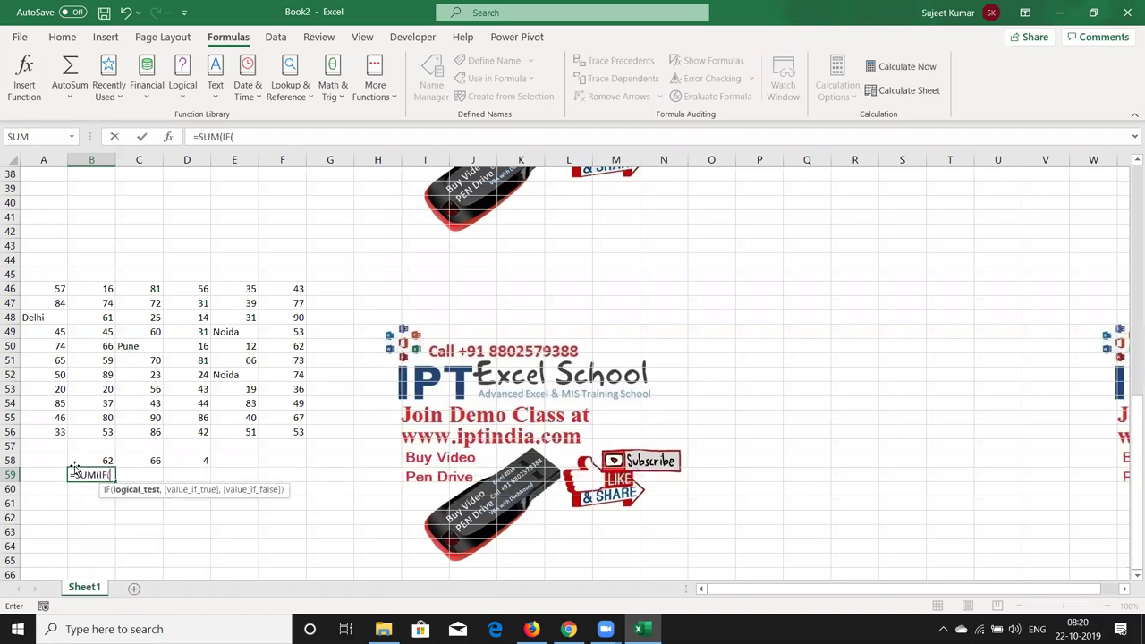
type("is")
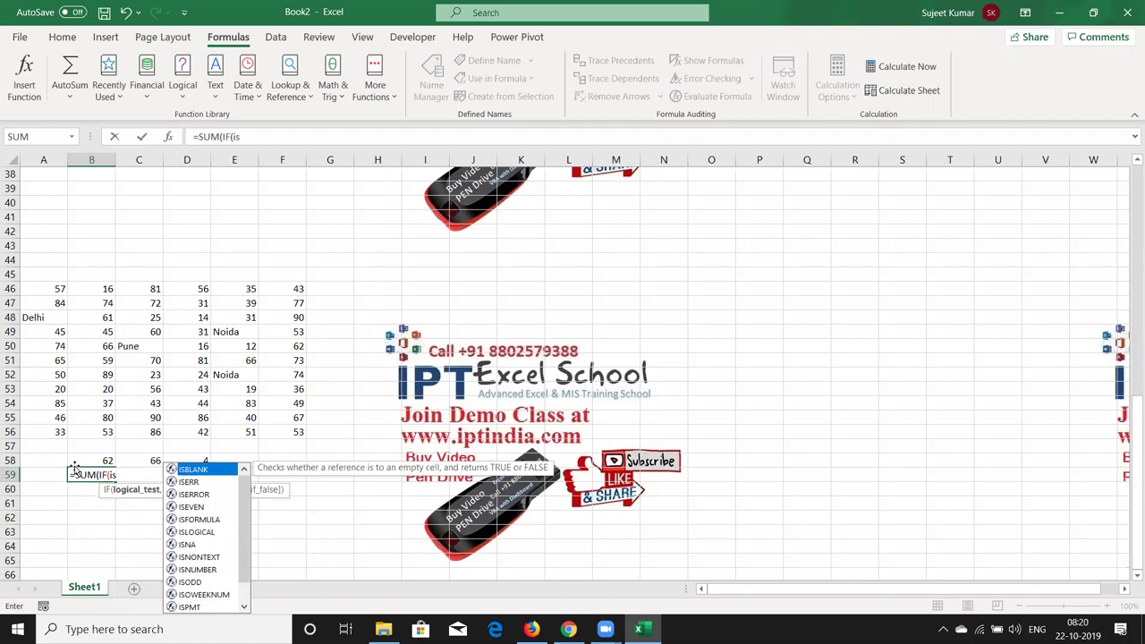
type("t")
key("Tab")
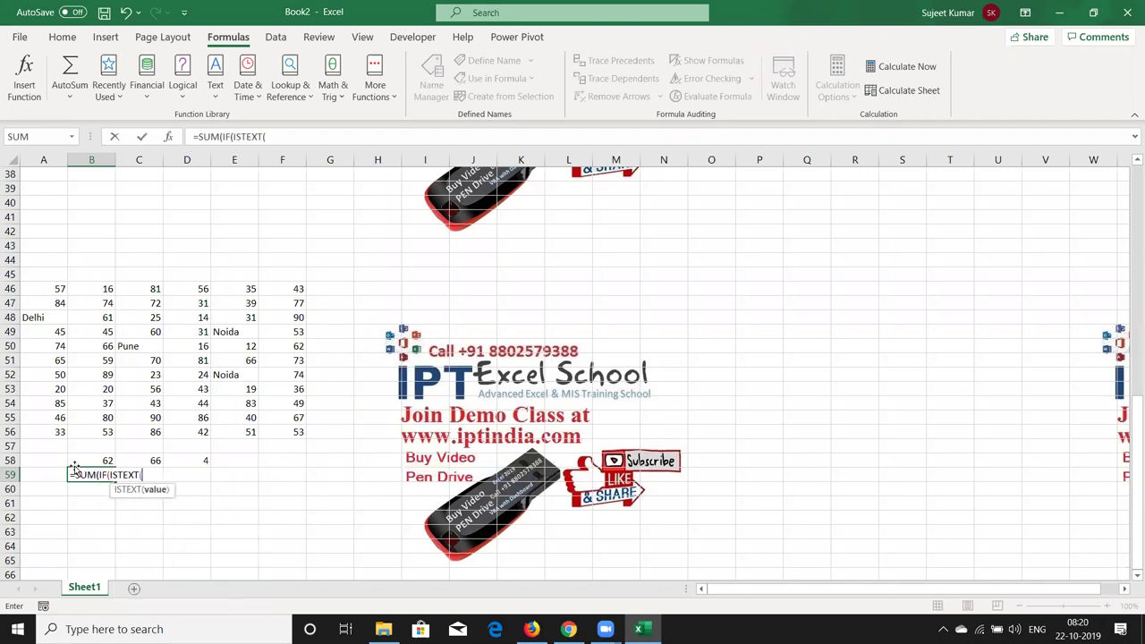
left_click(59, 302)
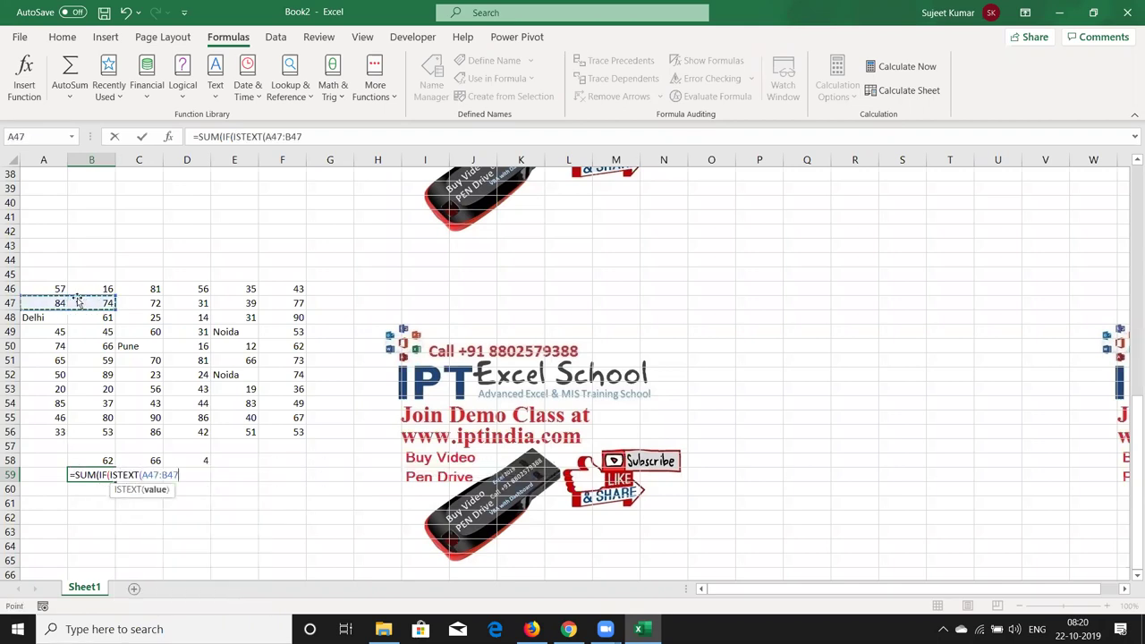
left_click_drag(58, 289, 281, 427)
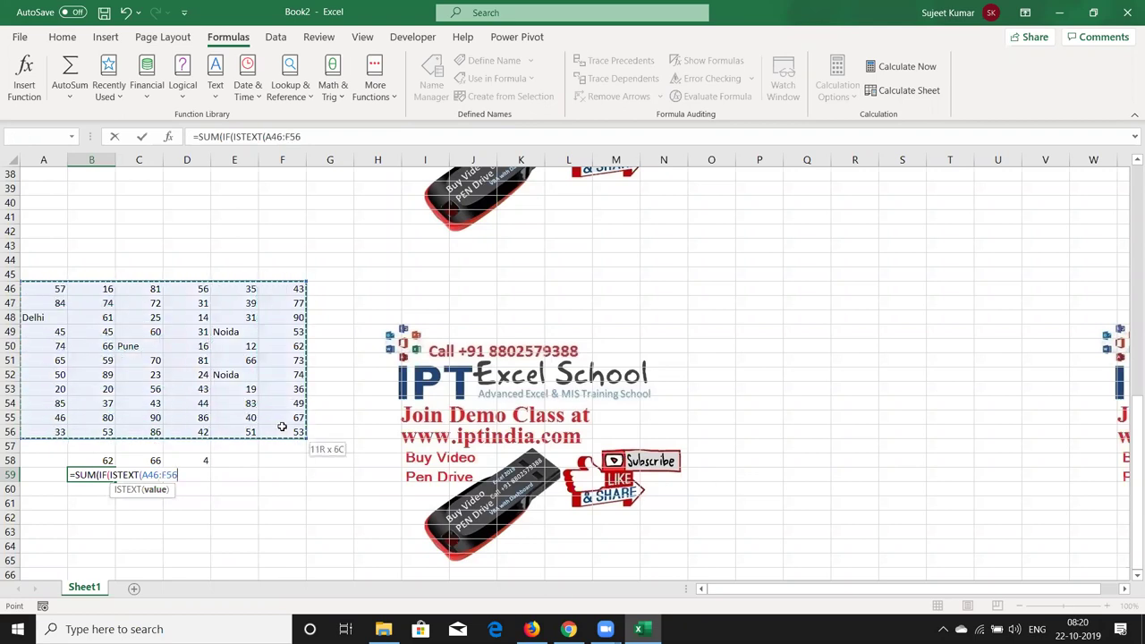
type("),")
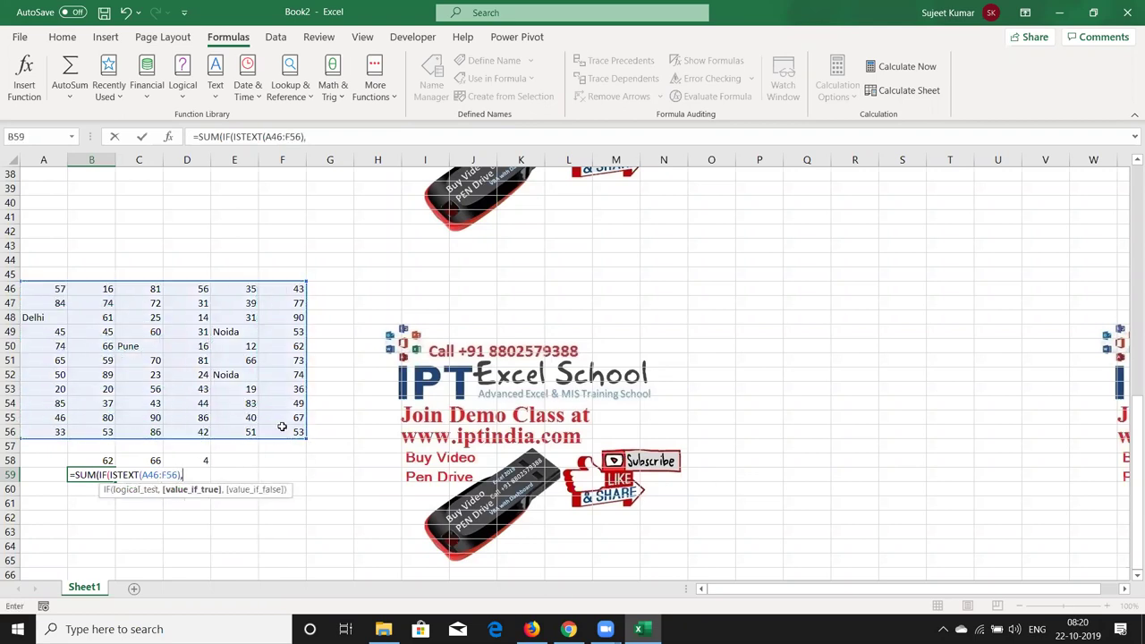
type("1,0")
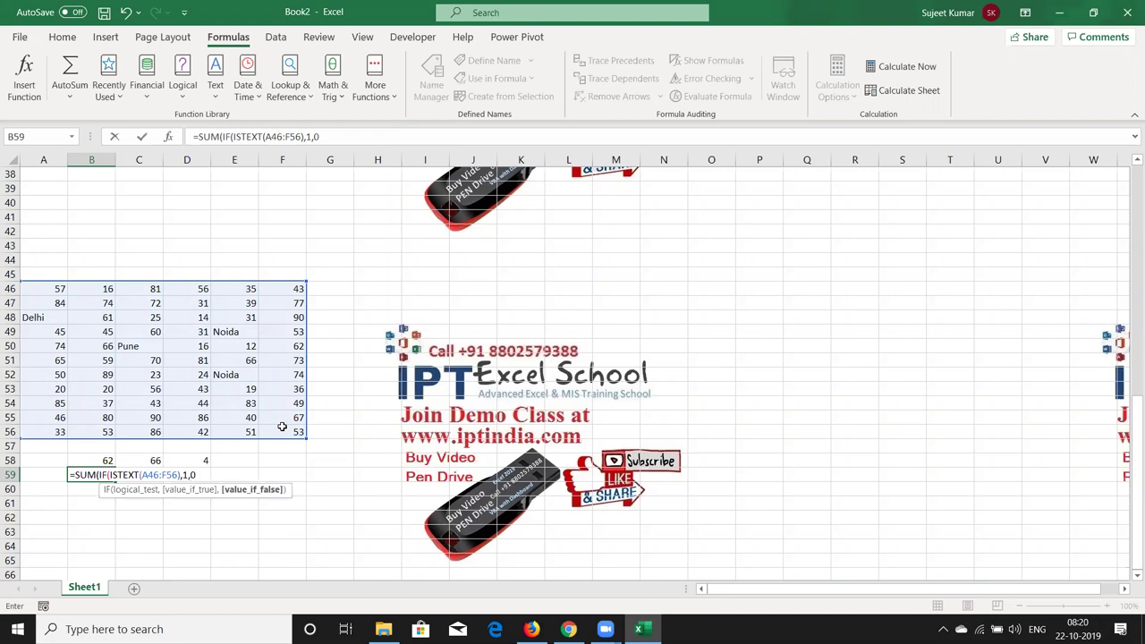
type(")")
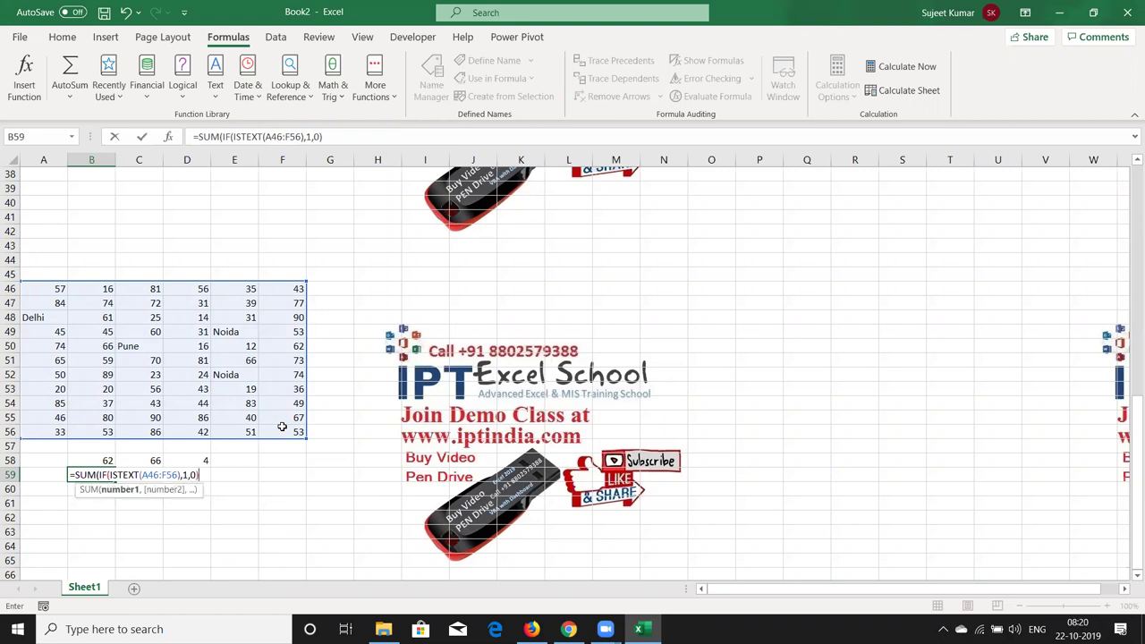
key("ctrl+shift+Return")
key("Return")
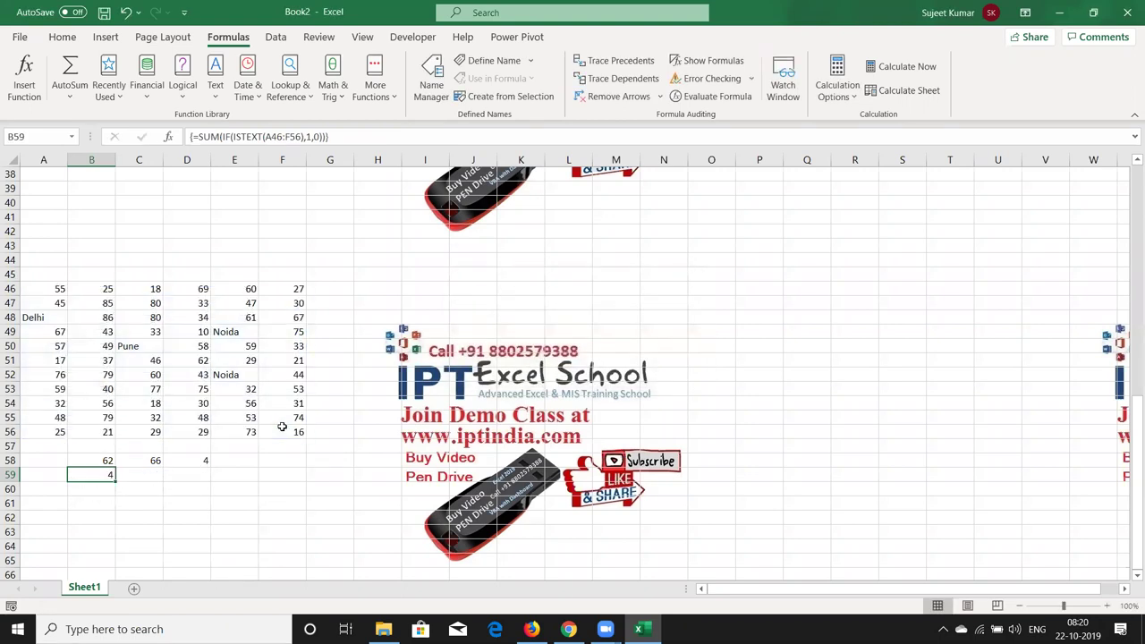
Step through B59's formula evaluation from ISTEXT and IF to the final count of 4.
left_click(704, 97)
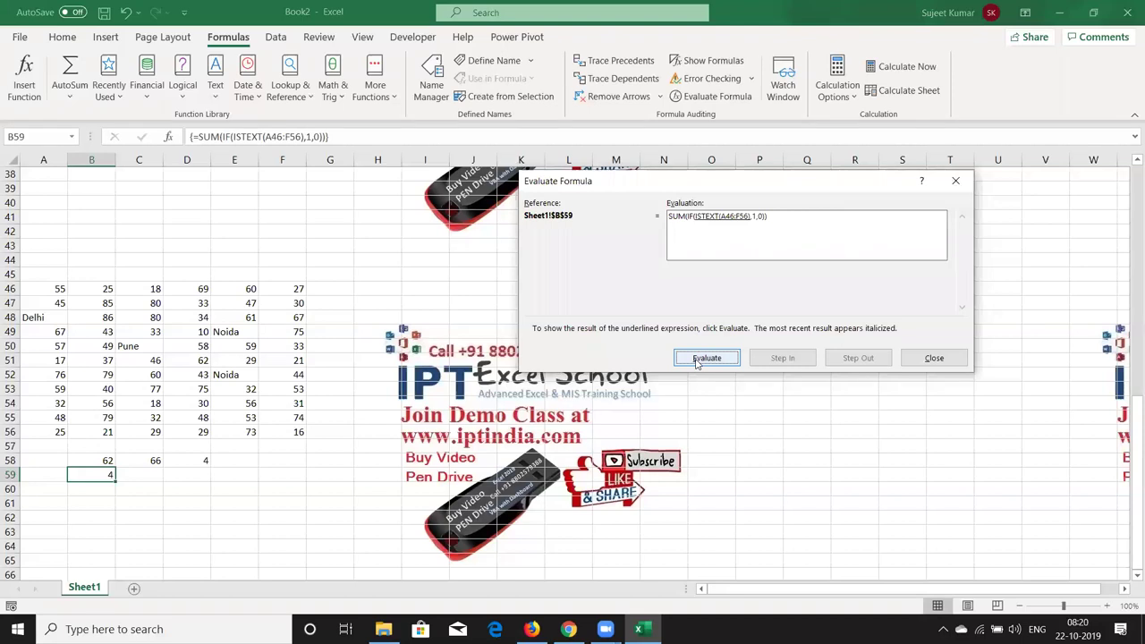
left_click(696, 362)
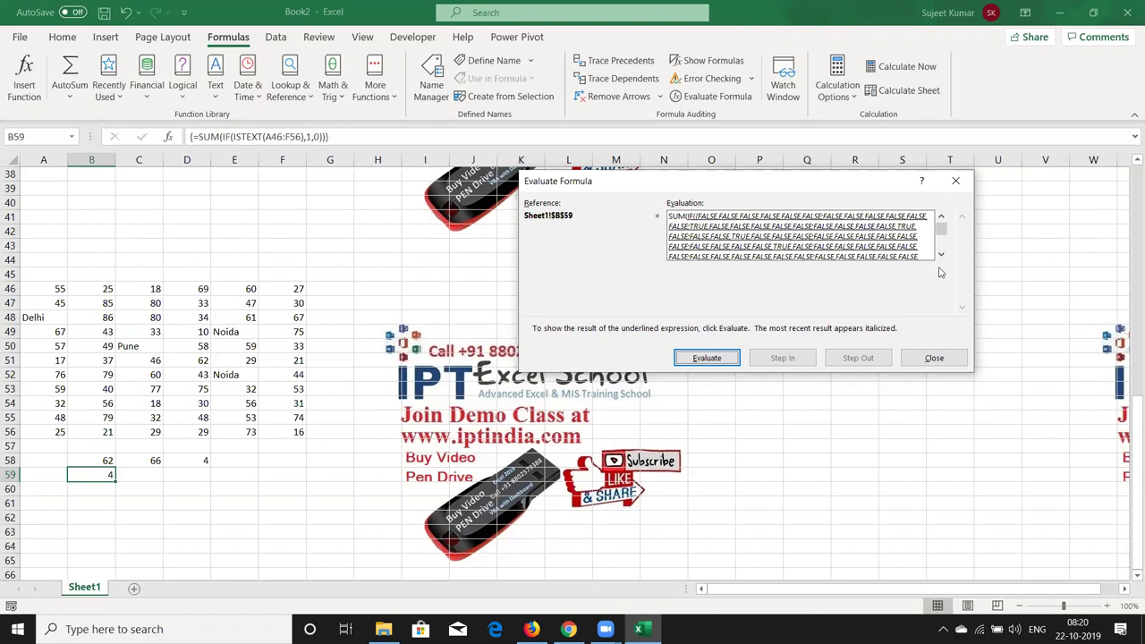
left_click(721, 361)
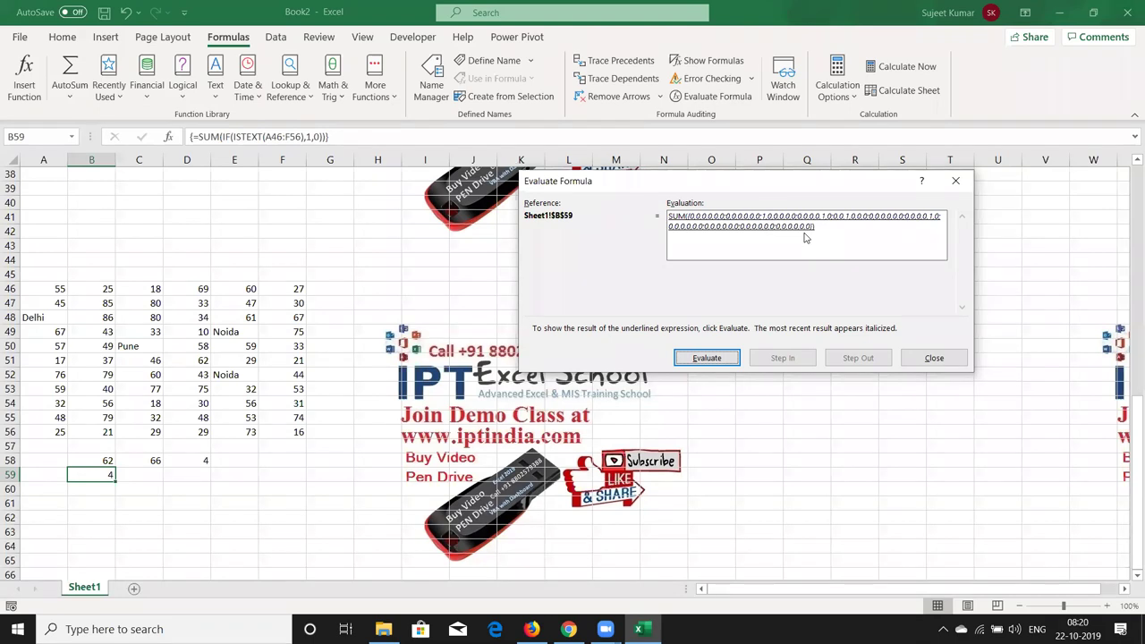
left_click(699, 362)
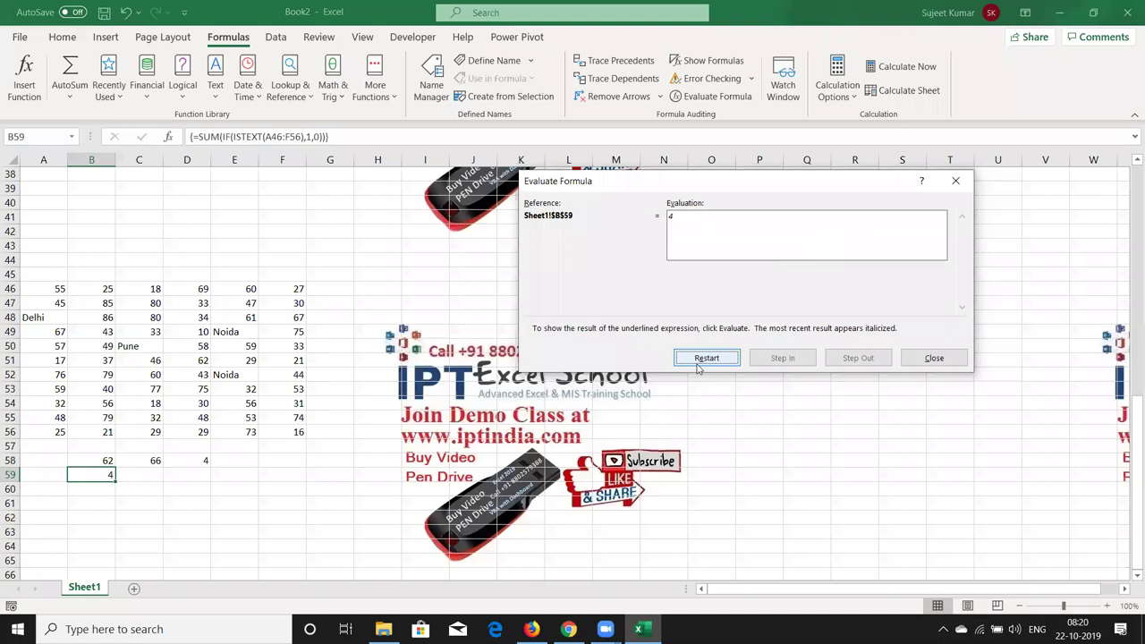
left_click(934, 358)
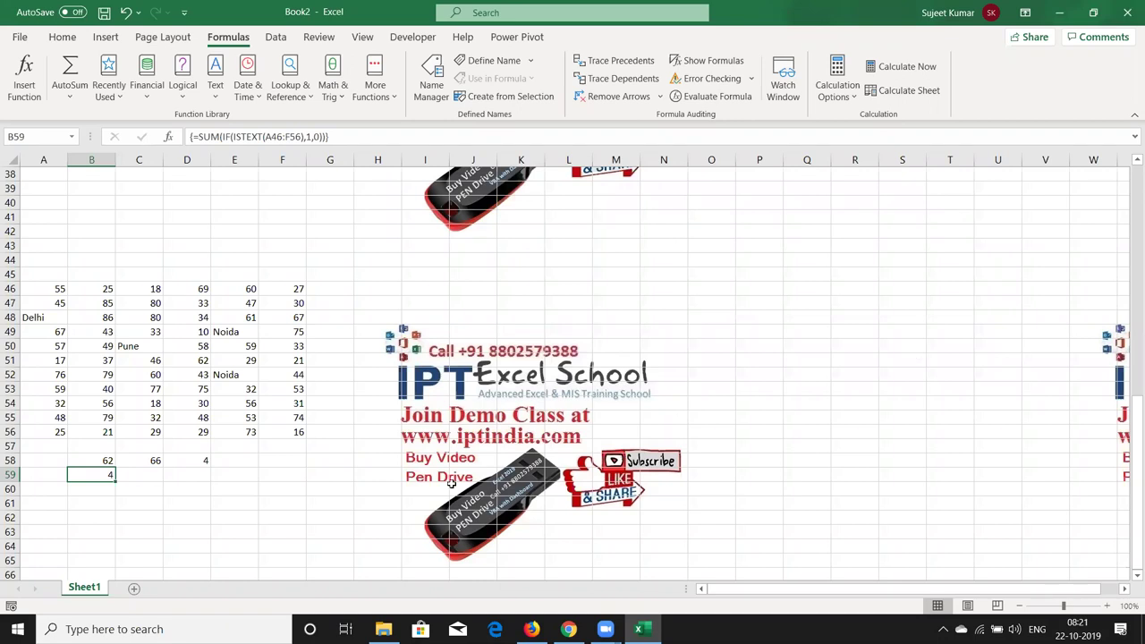
Select cell A60 below the count results.
left_click(57, 490)
key("Down")
key("Down")
key("Down")
key("Down")
key("Down")
key("Down")
key("Down")
key("Down")
key("Up")
key("Up")
key("Up")
key("Up")
key("Up")
key("Up")
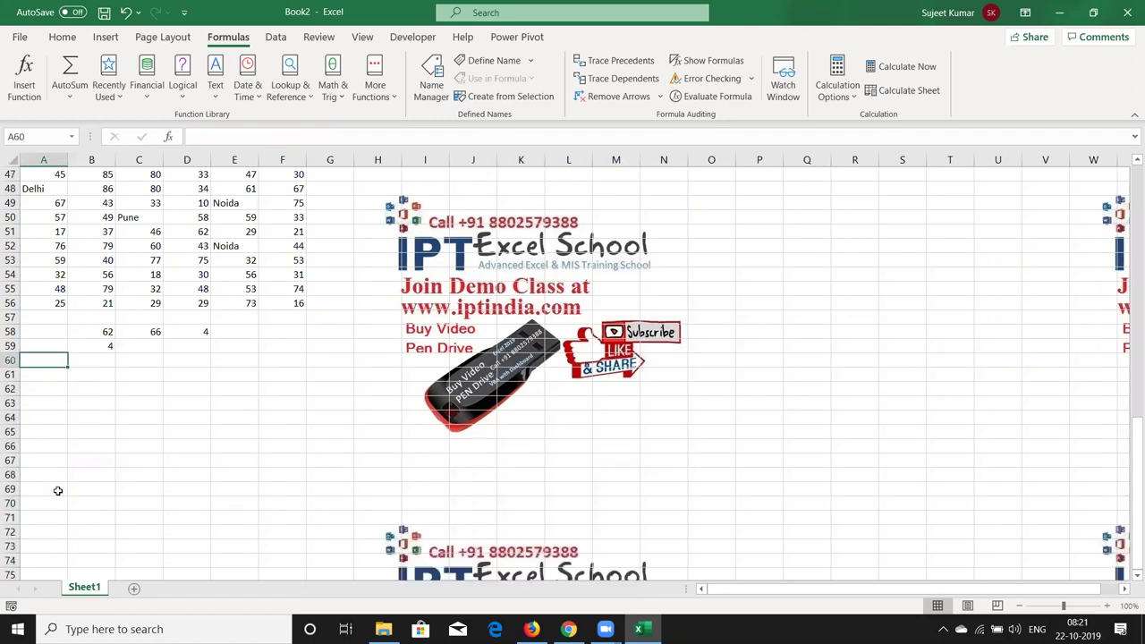
key("alt+Tab")
scroll(59, 495, "down", 2)
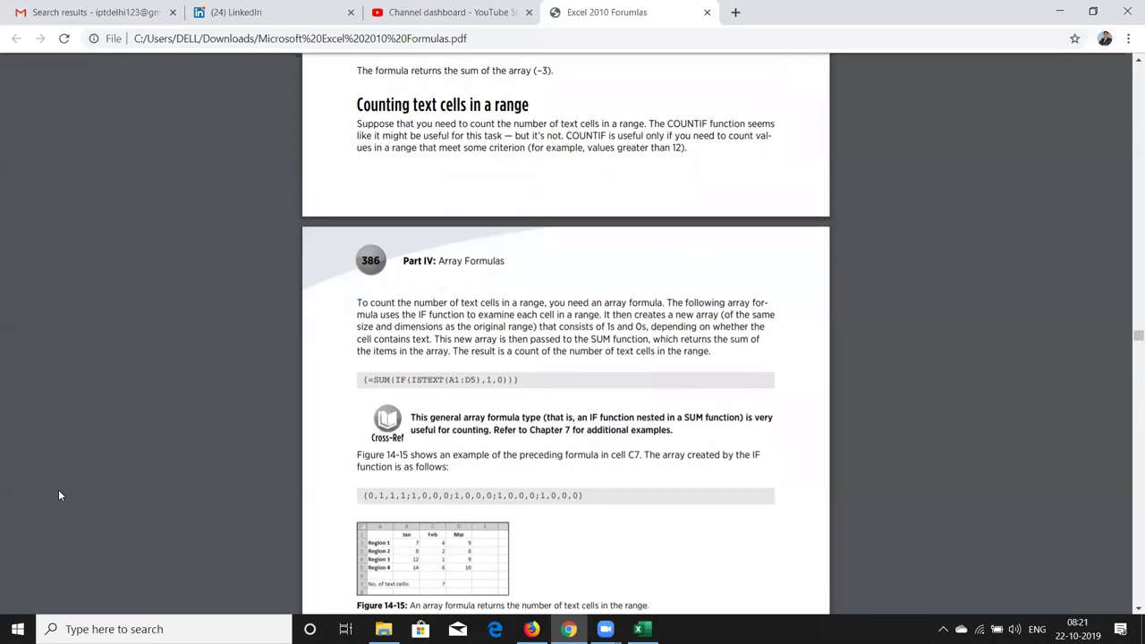
scroll(59, 494, "down", 2)
scroll(59, 495, "down", 5)
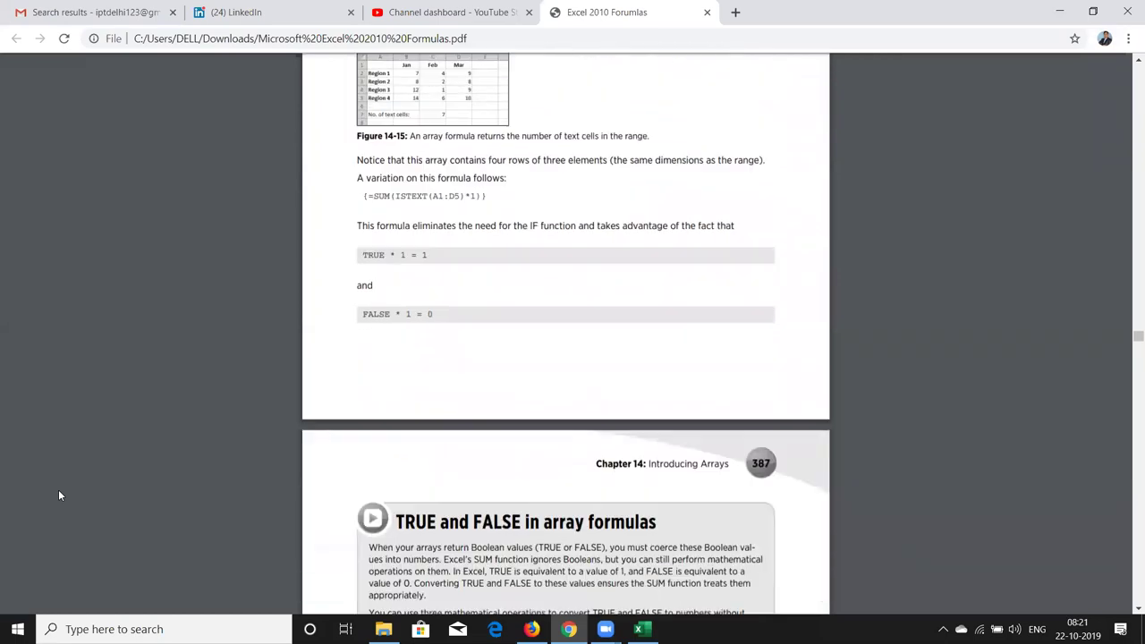
scroll(59, 495, "down", 1)
scroll(59, 495, "down", 2)
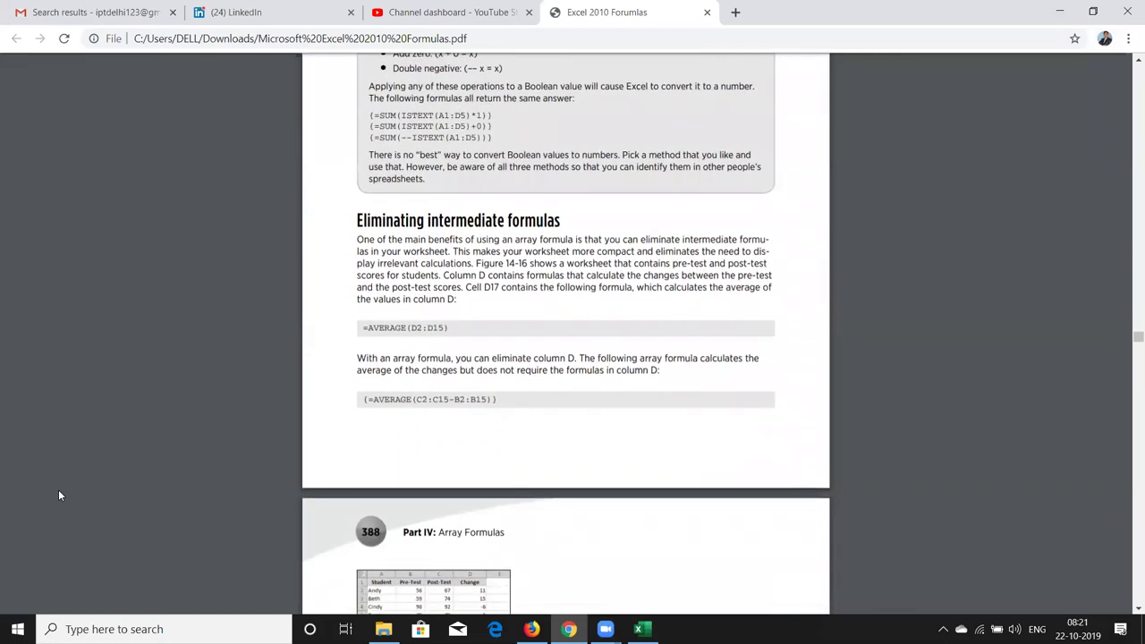
scroll(58, 489, "down", 1)
scroll(59, 489, "down", 1)
scroll(58, 489, "down", 1)
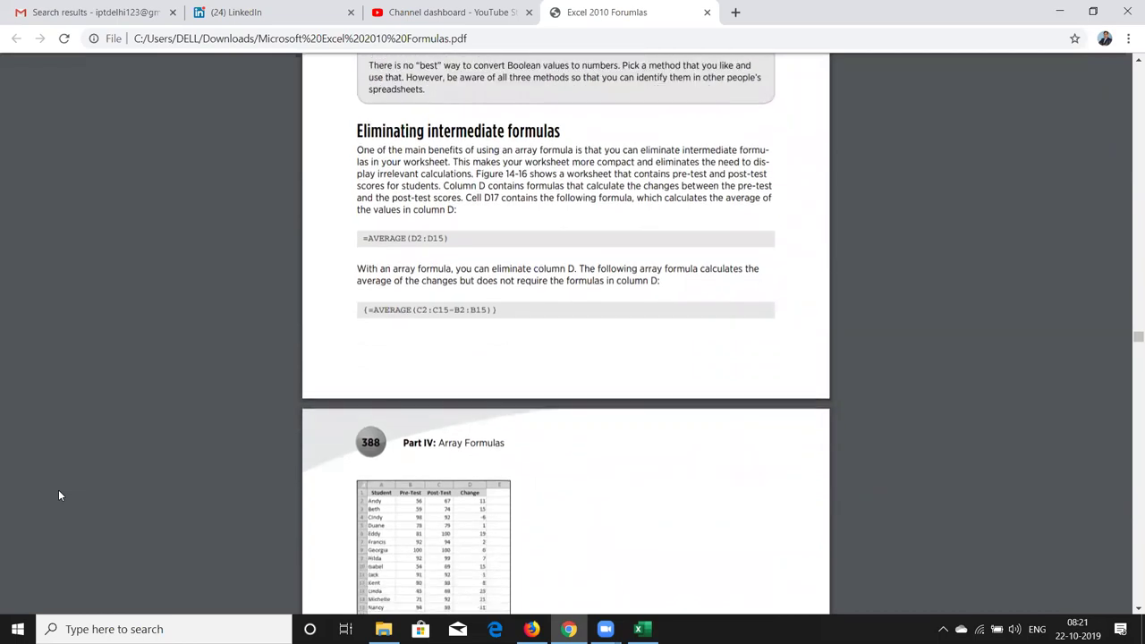
scroll(59, 495, "up", 1)
scroll(59, 495, "down", 1)
scroll(59, 495, "down", 1)
scroll(59, 494, "down", 2)
scroll(59, 495, "down", 1)
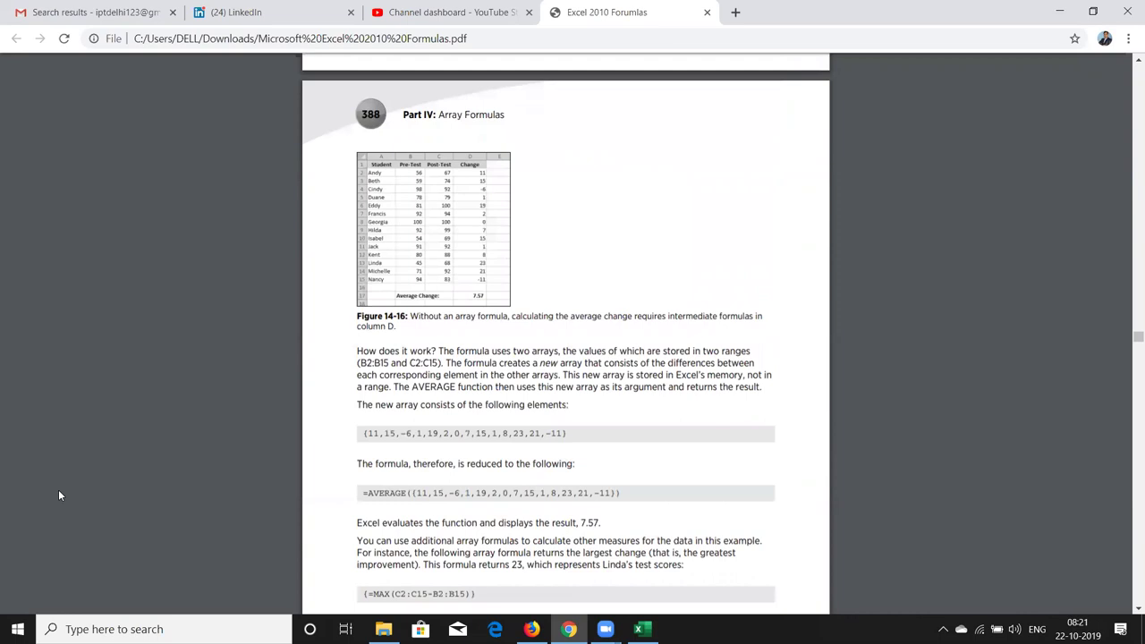
scroll(59, 494, "up", 1)
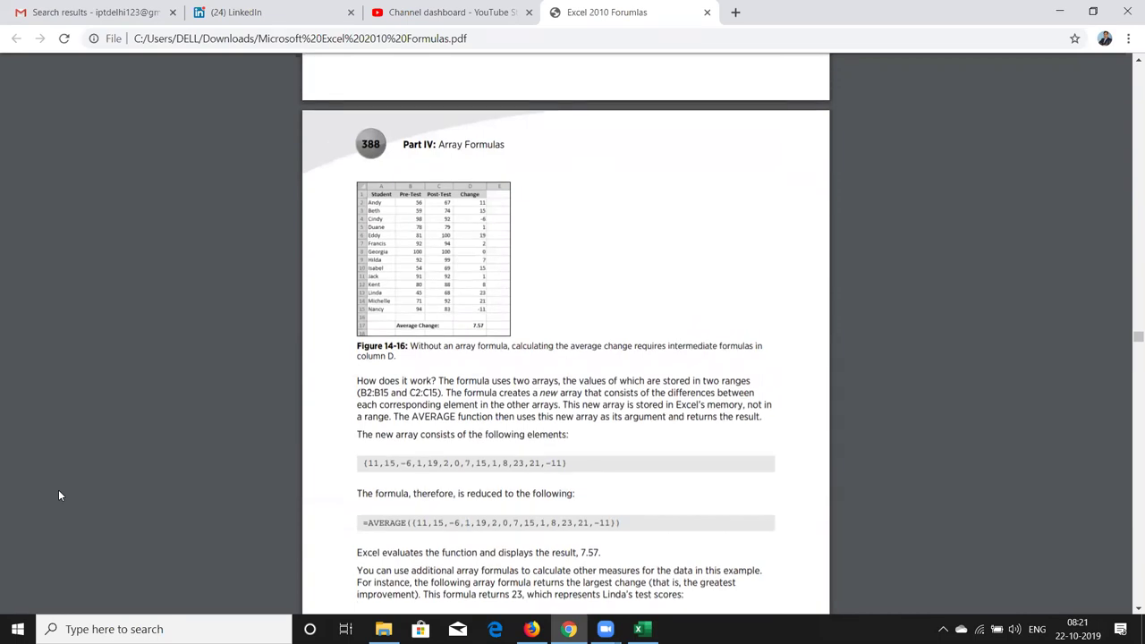
scroll(59, 494, "down", 1)
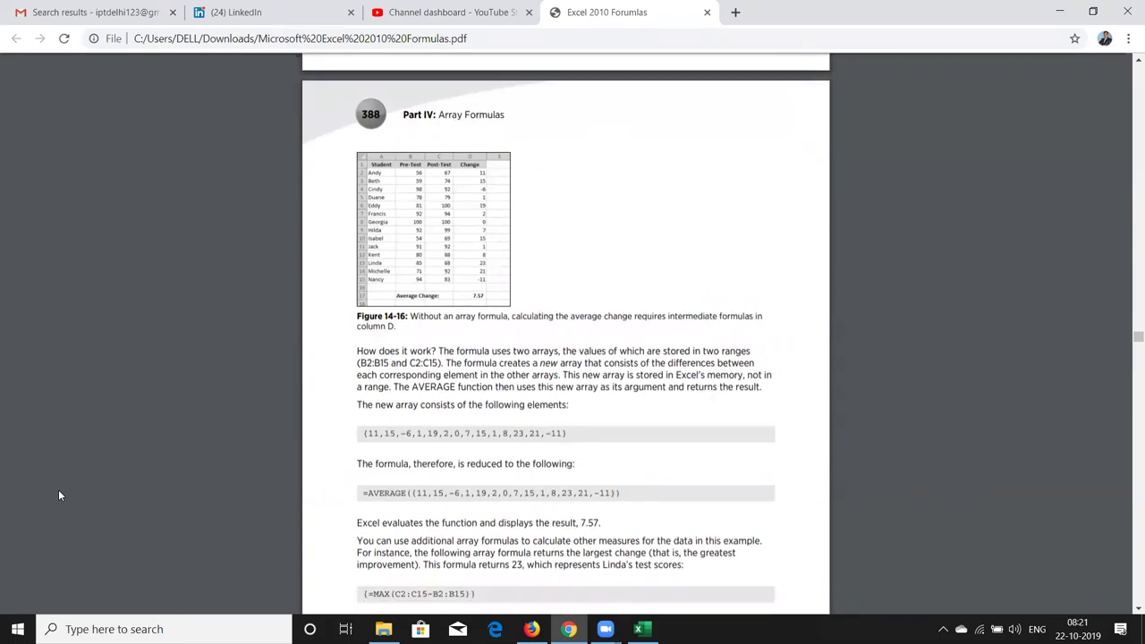
scroll(59, 495, "down", 1)
scroll(59, 495, "down", 1)
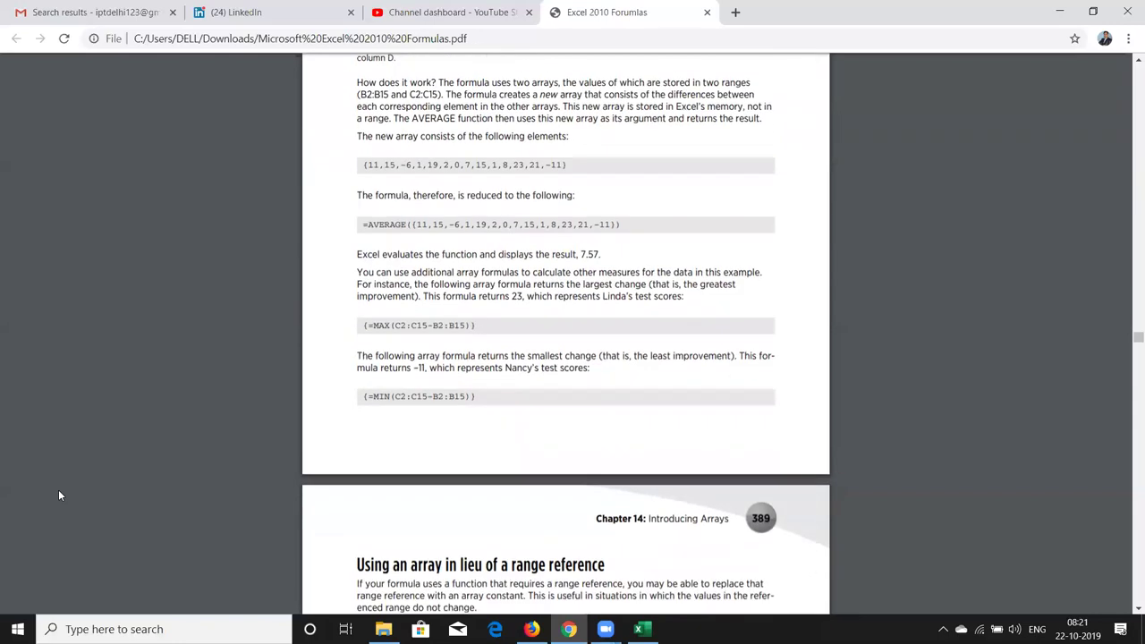
scroll(59, 495, "down", 4)
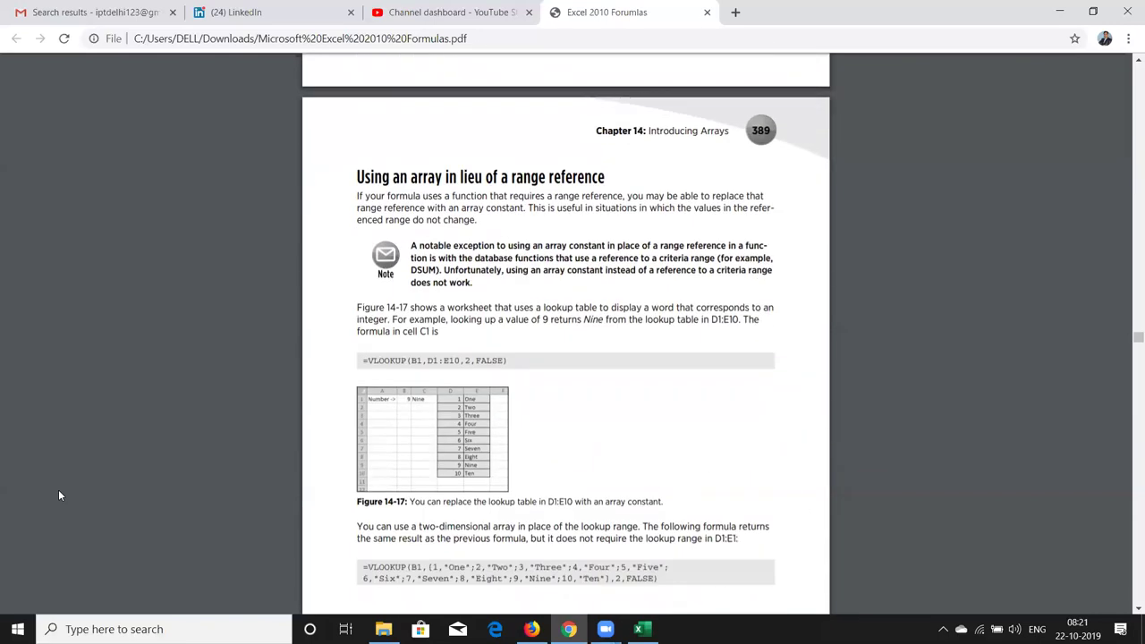
scroll(59, 495, "up", 8)
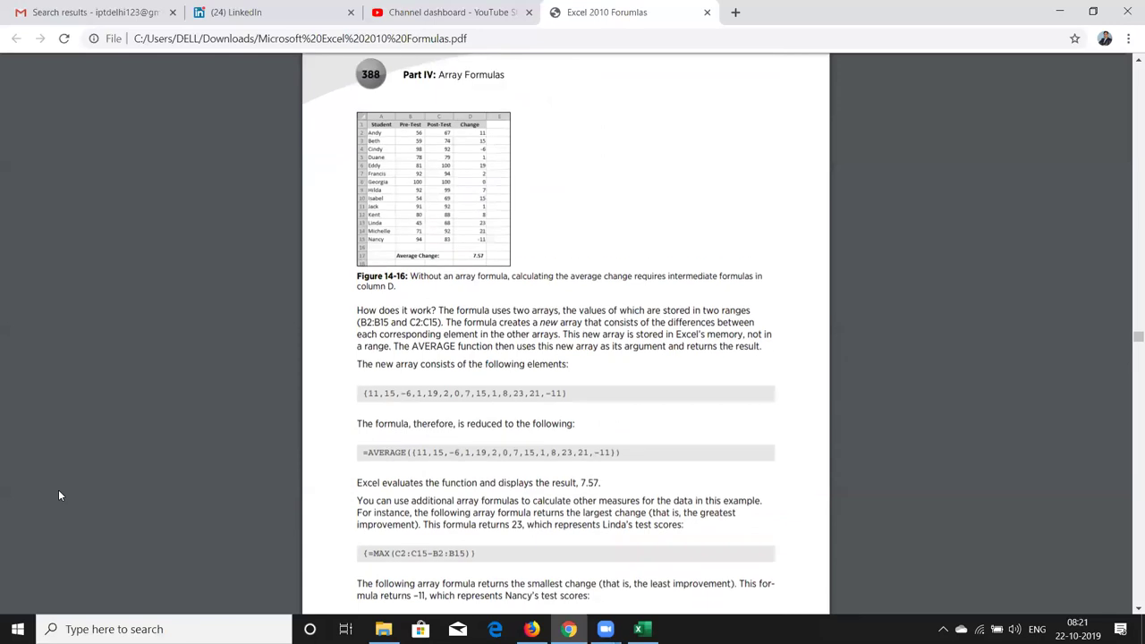
scroll(59, 496, "down", 1)
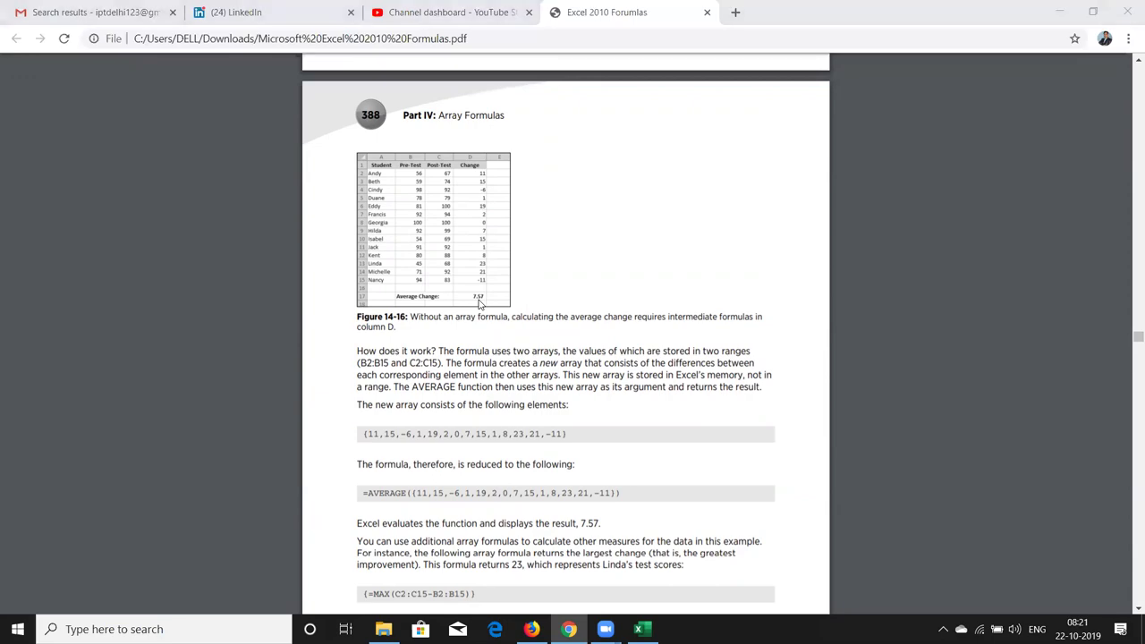
key("alt+Tab")
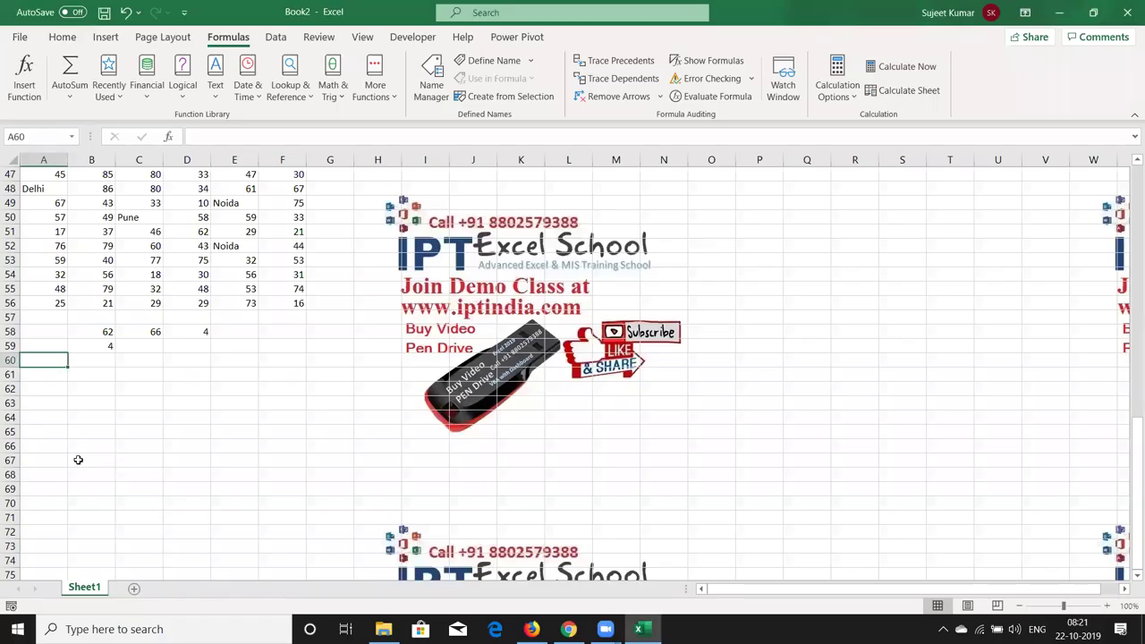
Type the headings Name, Qty and MRP into A72:C72.
key("Down")
key("Down")
key("Down")
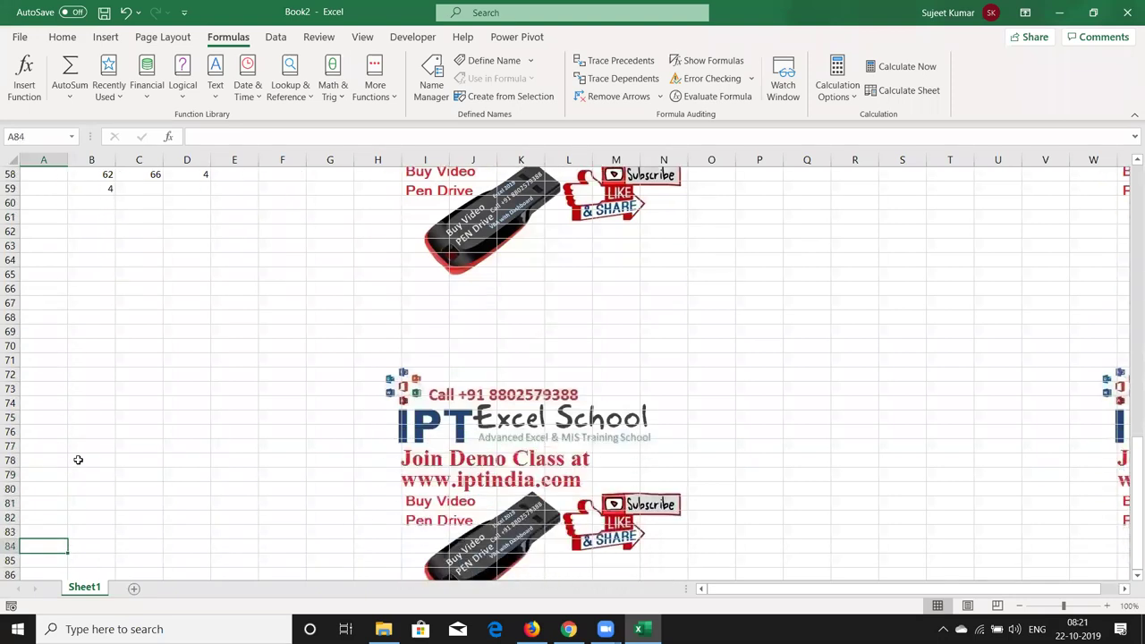
key("Down")
key("Down")
key("Down")
key("Down")
key("Down")
key("Down")
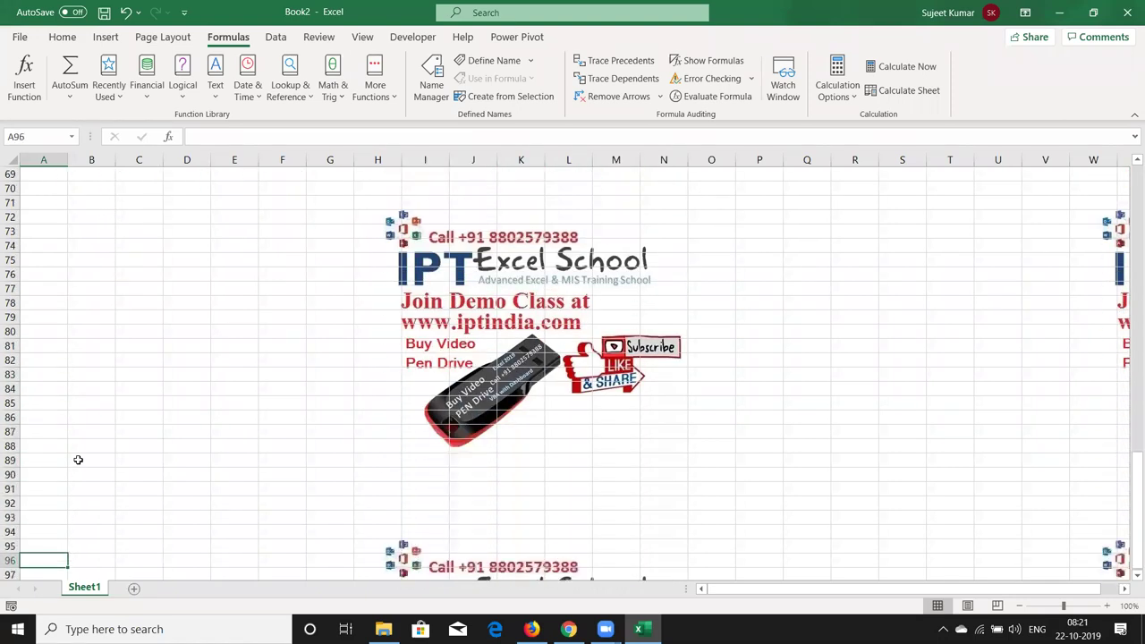
key("Up")
key("Up")
key("Up")
key("Up")
key("Up")
key("Up")
key("Up")
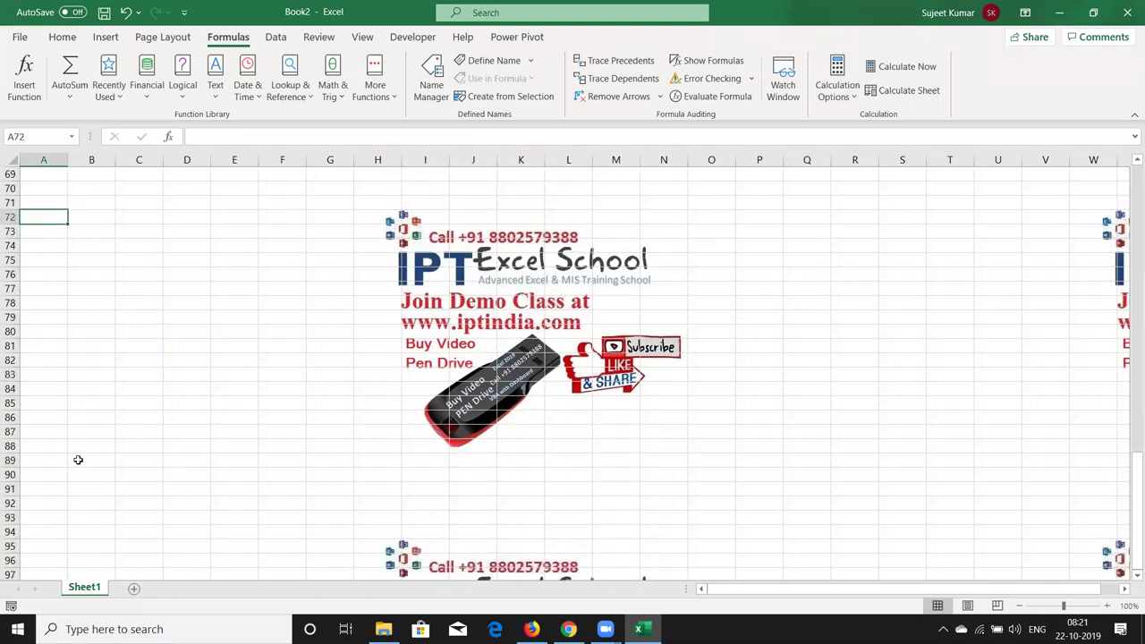
type("Name")
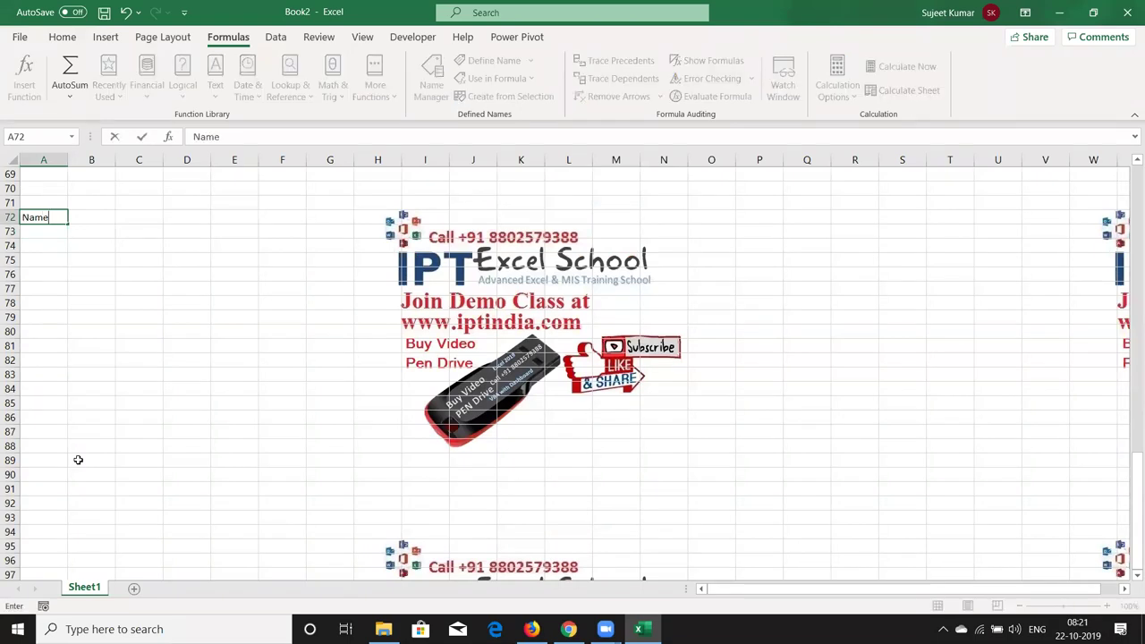
key("Tab")
type("Qty")
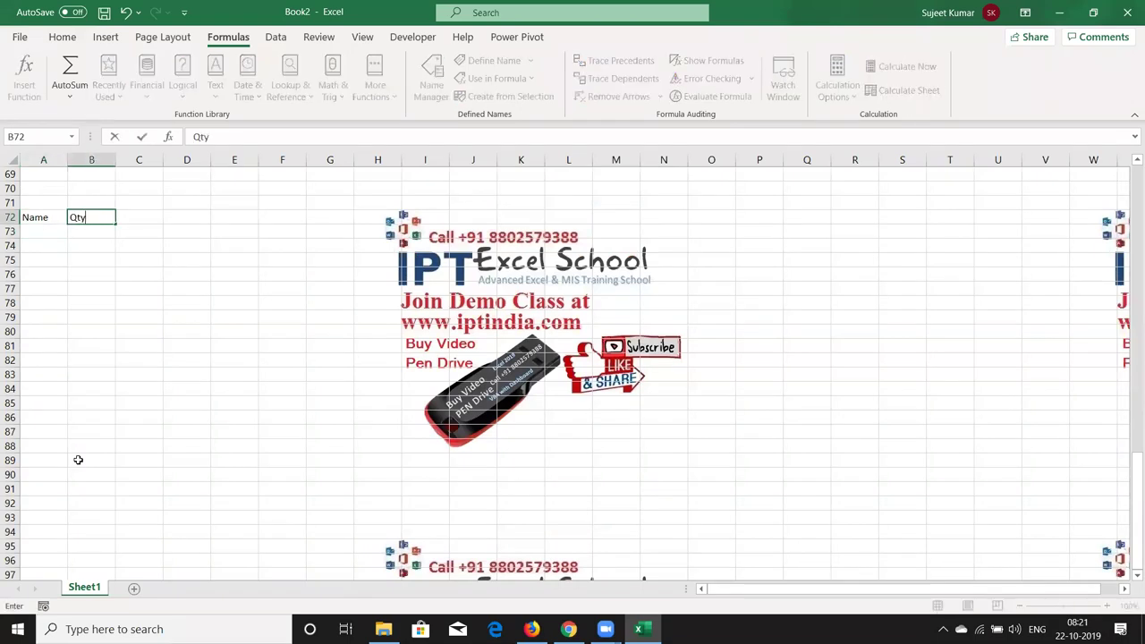
key("Tab")
type("MR")
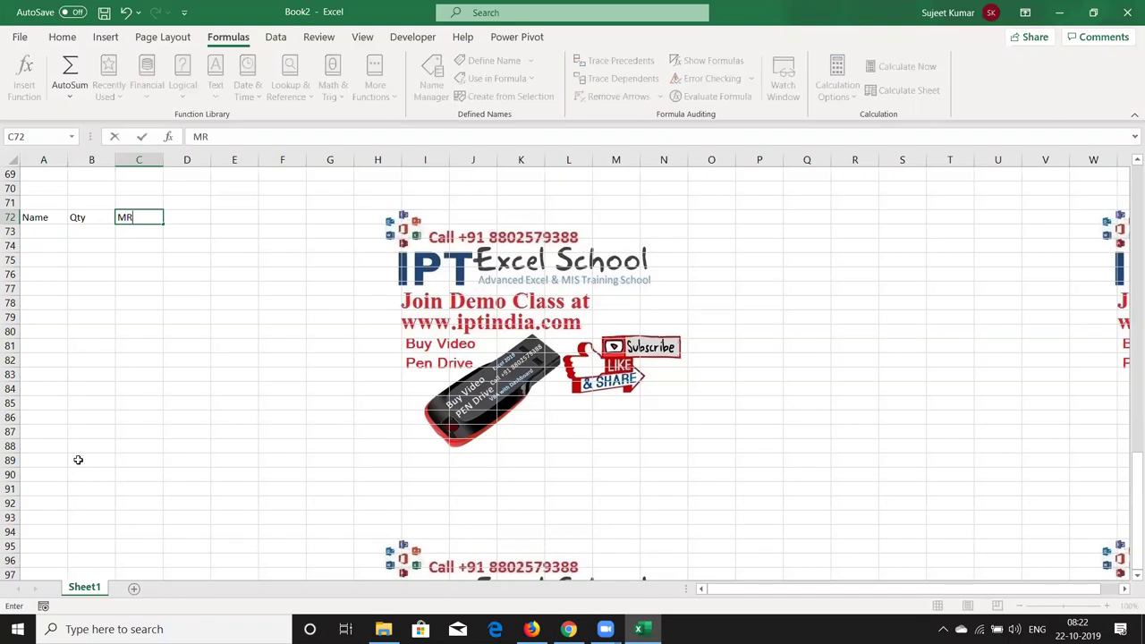
type("P")
key("Return")
Enter the first name in A73 and fill it down to A82.
type("Puja")
key("Return")
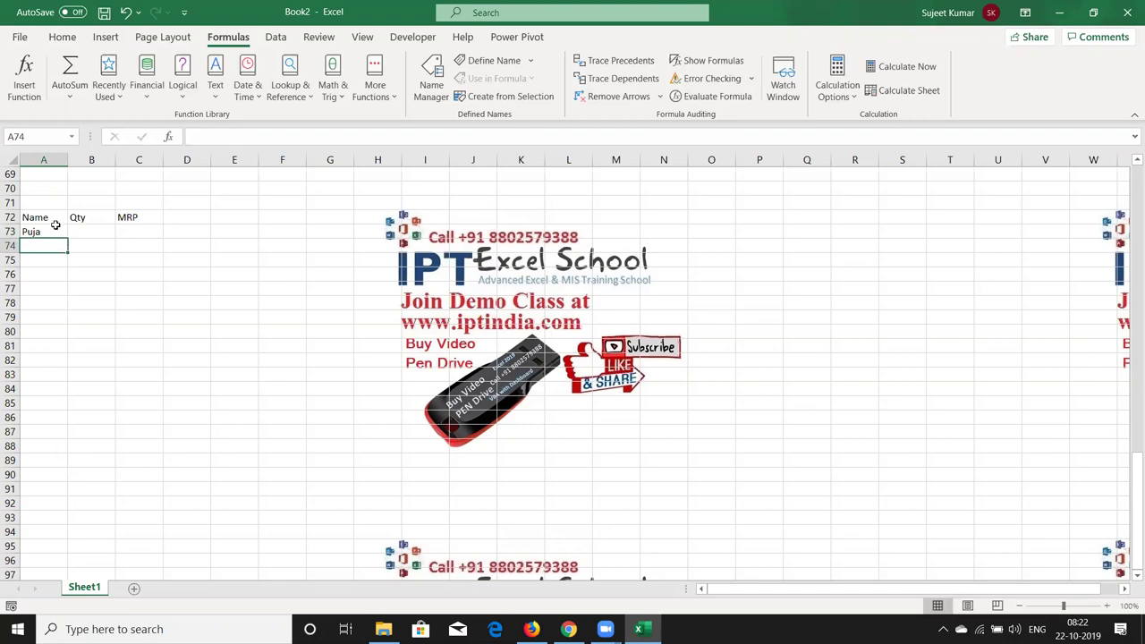
left_click(57, 231)
left_click_drag(67, 238, 63, 366)
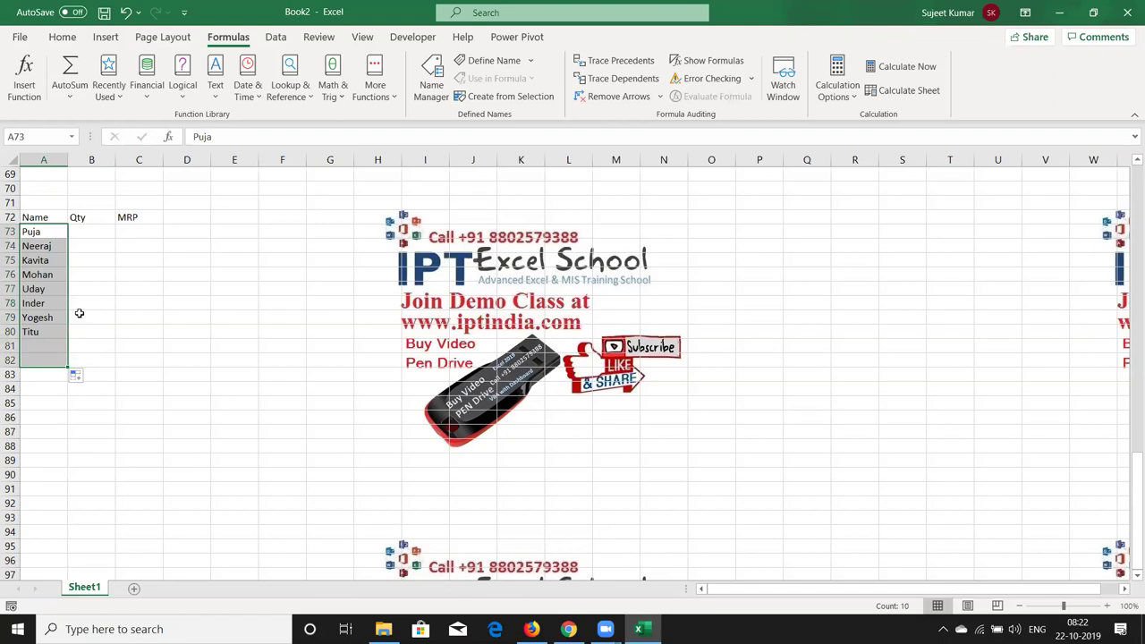
left_click(92, 233)
Fill B73:C82 with a RANDBETWEEN formula for random numbers between 10 and 90.
type("5")
key("Escape")
type("=ra")
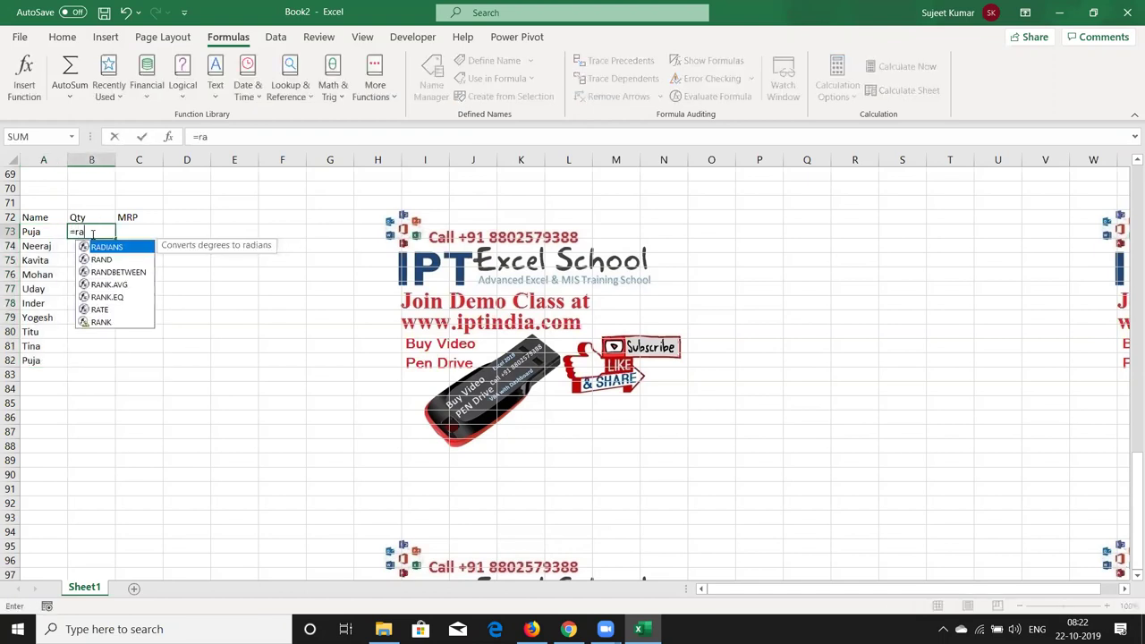
key("Down")
key("Down")
key("Tab")
type("0")
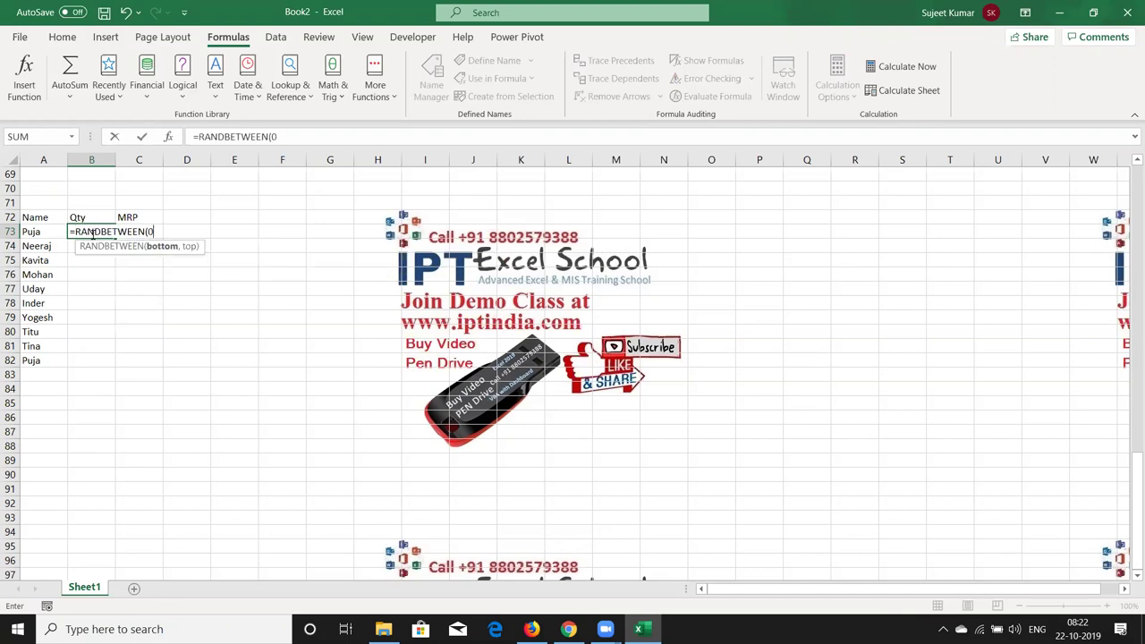
type("0,5")
type("0")
key("Return")
left_click(91, 234)
key("shift+Right")
key("ctrl+r")
key("shift+Down")
key("shift+Down")
key("shift+Down")
key("shift+Down")
key("shift+Down")
key("shift+Down")
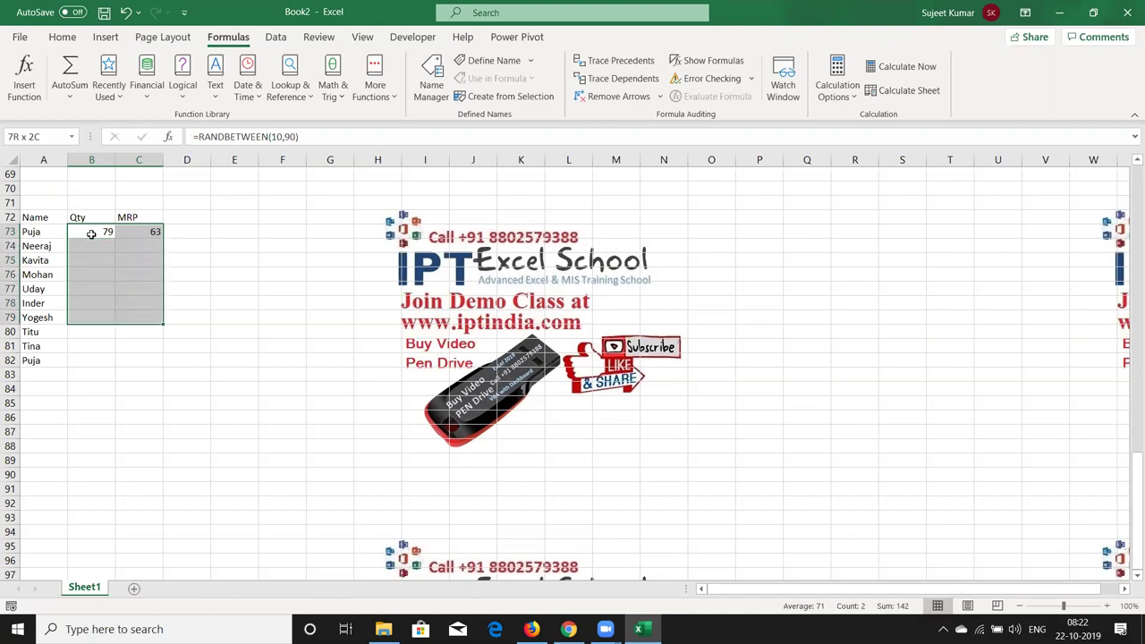
key("shift+Down")
key("shift+Down")
key("shift+Down")
key("ctrl+d")
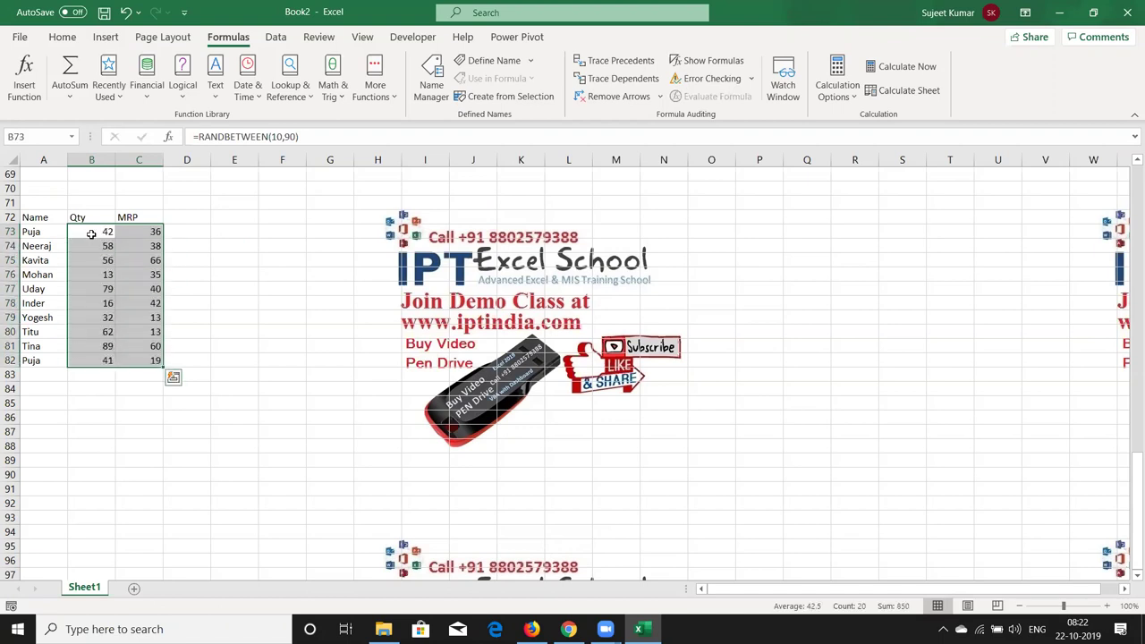
Copy B73:C82 and paste it back as fixed values.
key("ctrl+c")
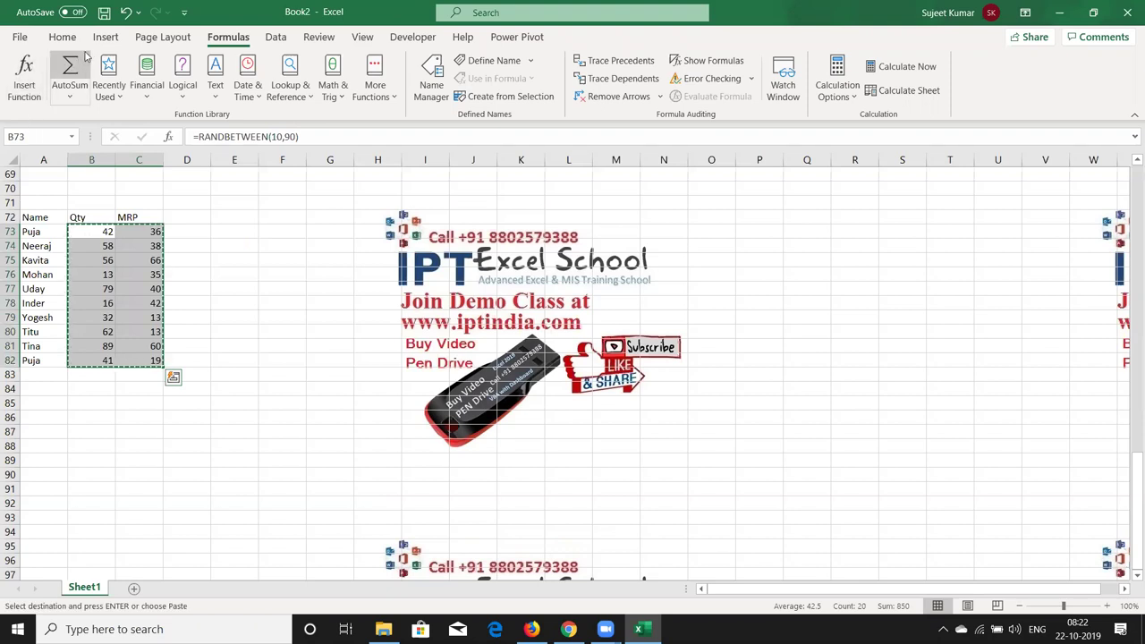
left_click(61, 37)
left_click(21, 97)
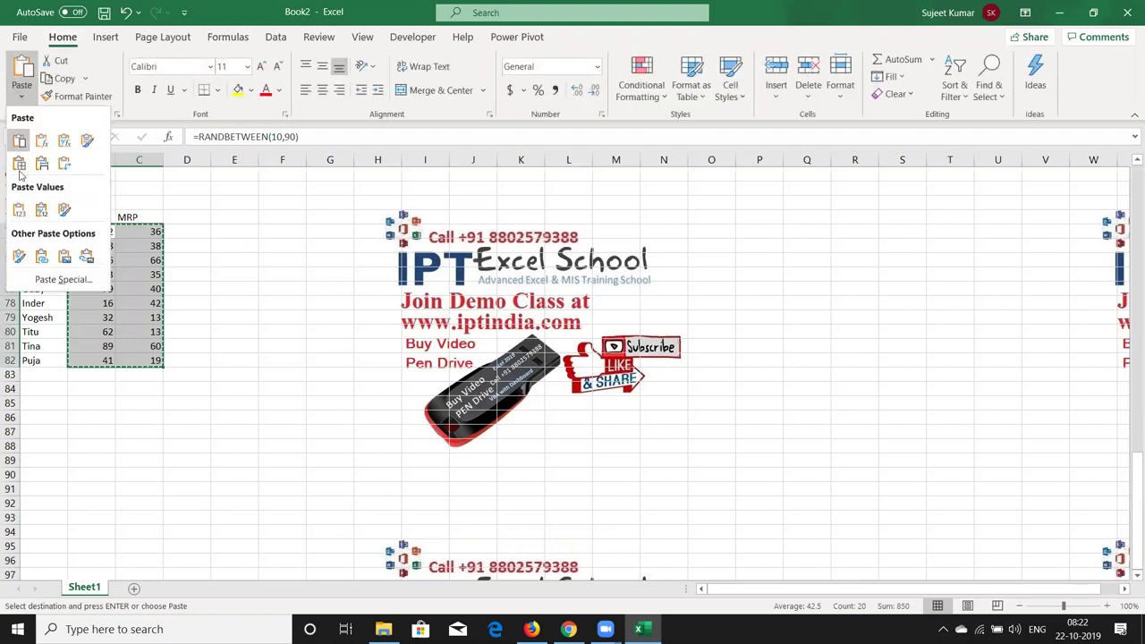
left_click(22, 206)
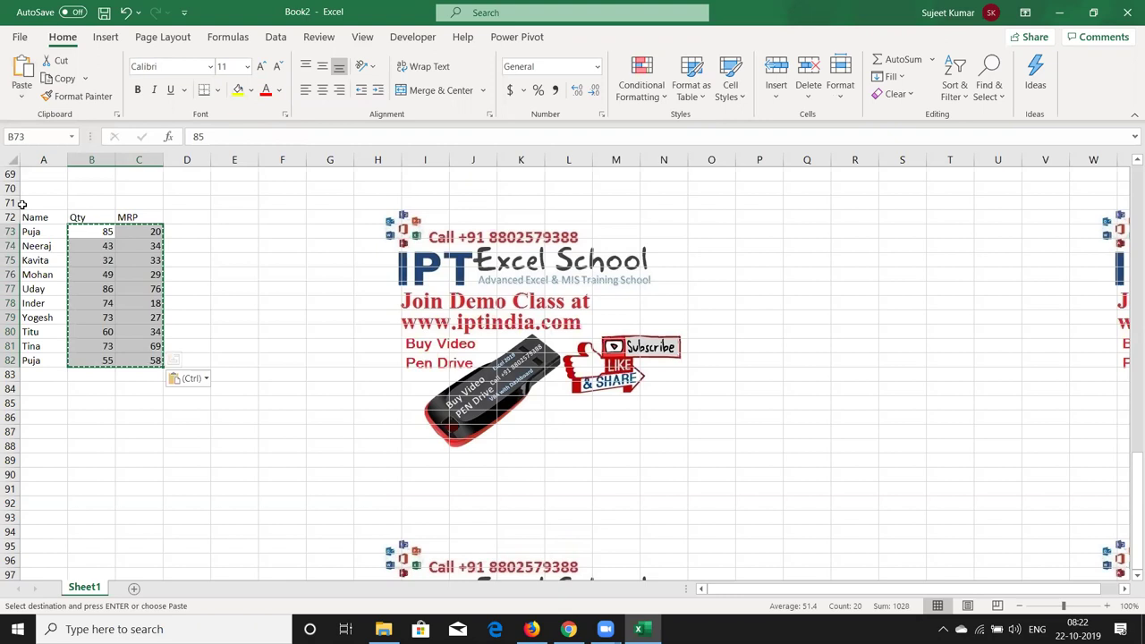
key("Escape")
left_click(192, 326)
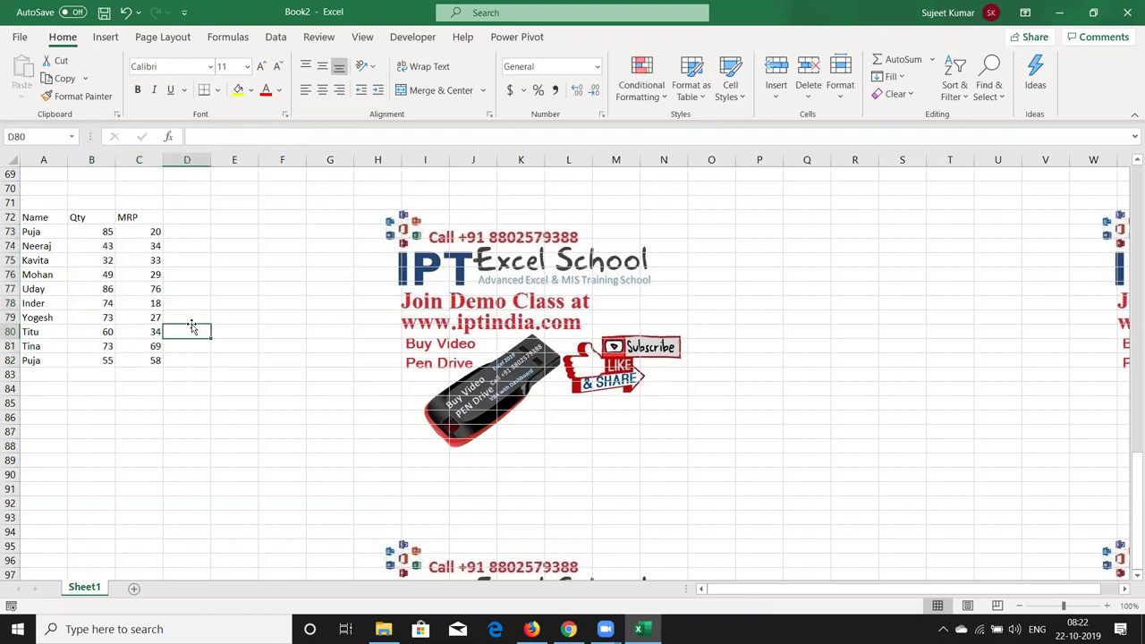
Enter =SUM(B73:B82*C73:C82) in B84 for the Qty times MRP total.
left_click(102, 392)
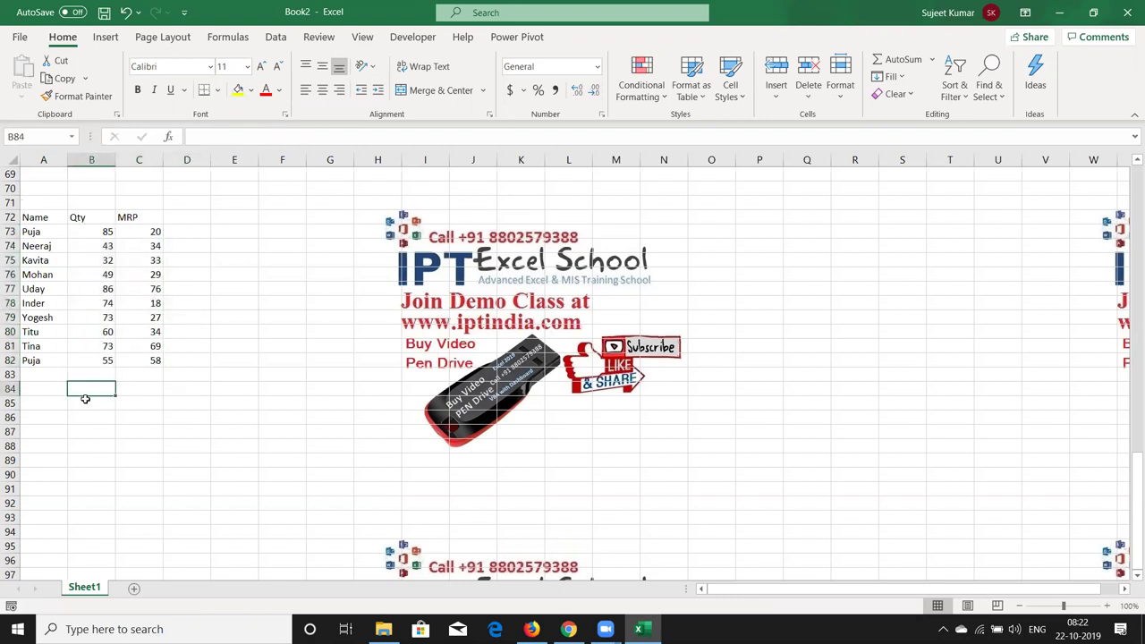
left_click(83, 405)
left_click(84, 390)
type("=sum")
key("Tab")
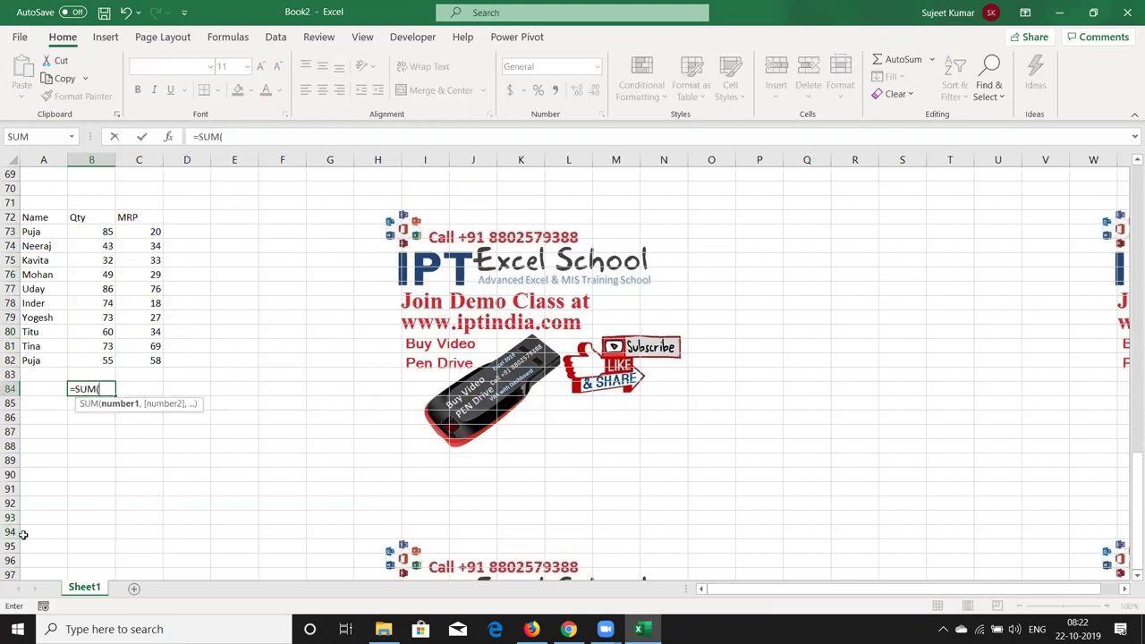
left_click(106, 233)
left_click_drag(105, 244, 107, 355)
type("*")
left_click_drag(148, 231, 150, 360)
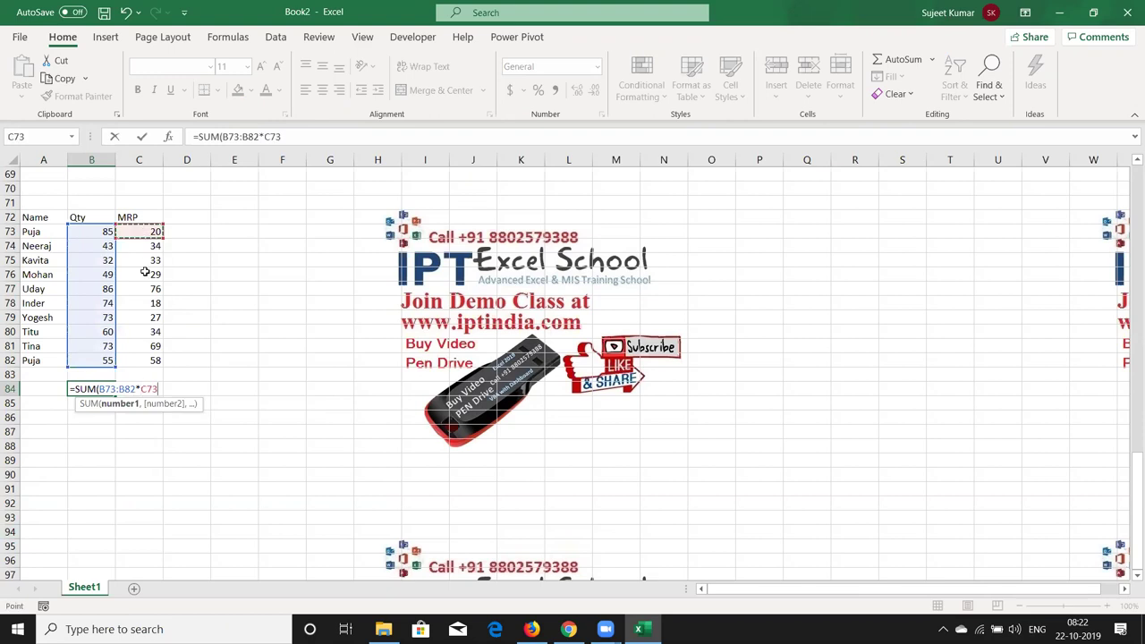
key("Return")
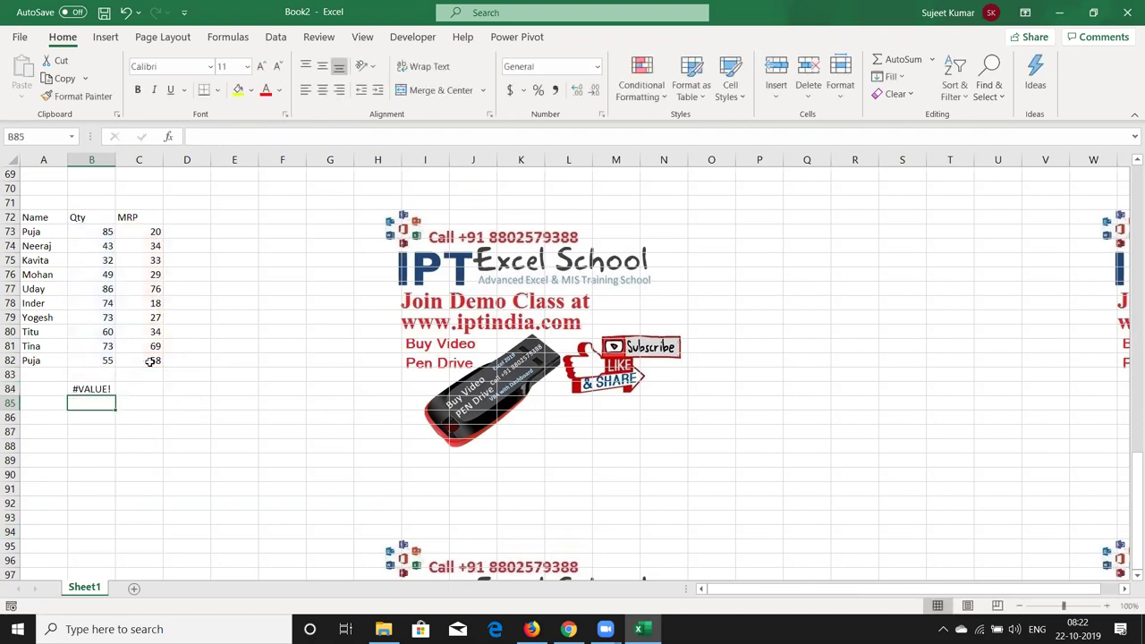
Re-enter B84's formula as an array formula so it returns 25745.
key("Up")
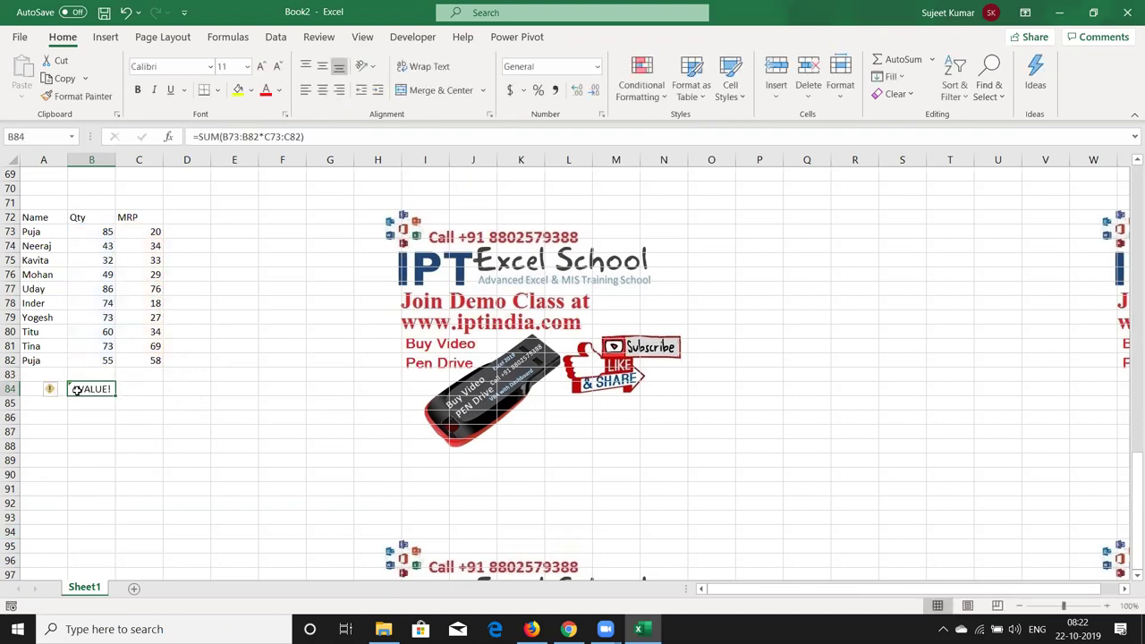
double_click(76, 390)
key("ctrl+shift+Return")
left_click(152, 389)
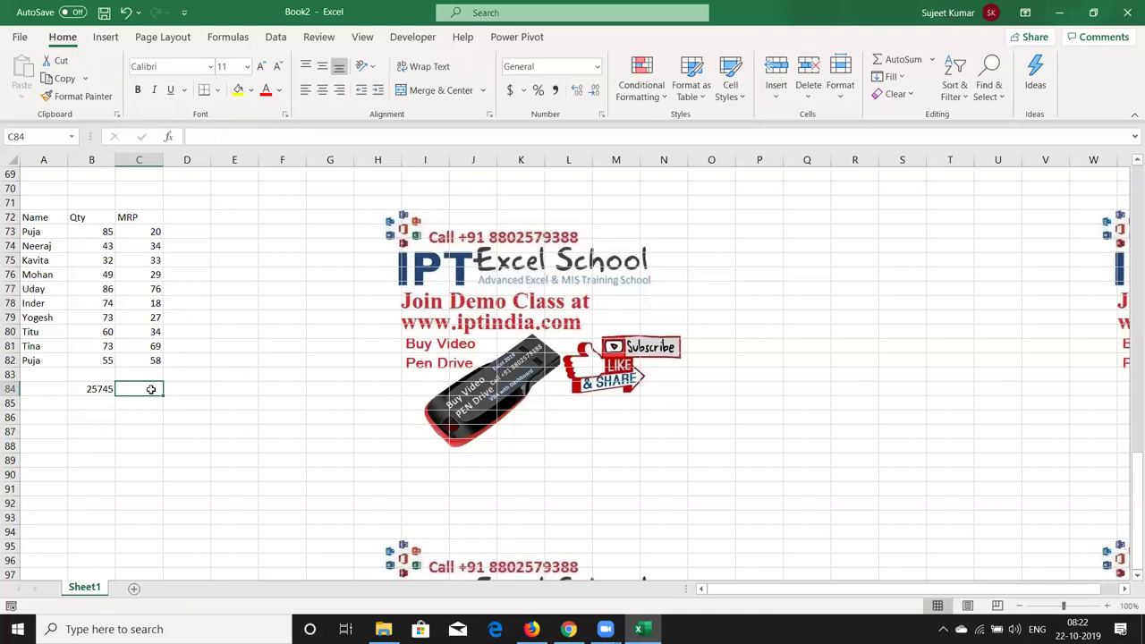
type("=v")
Enter {=AVERAGE(B73:B82*C73:C82)} in C84 as an array formula (2574.5), then return to the PDF.
key("BackSpace")
type("av")
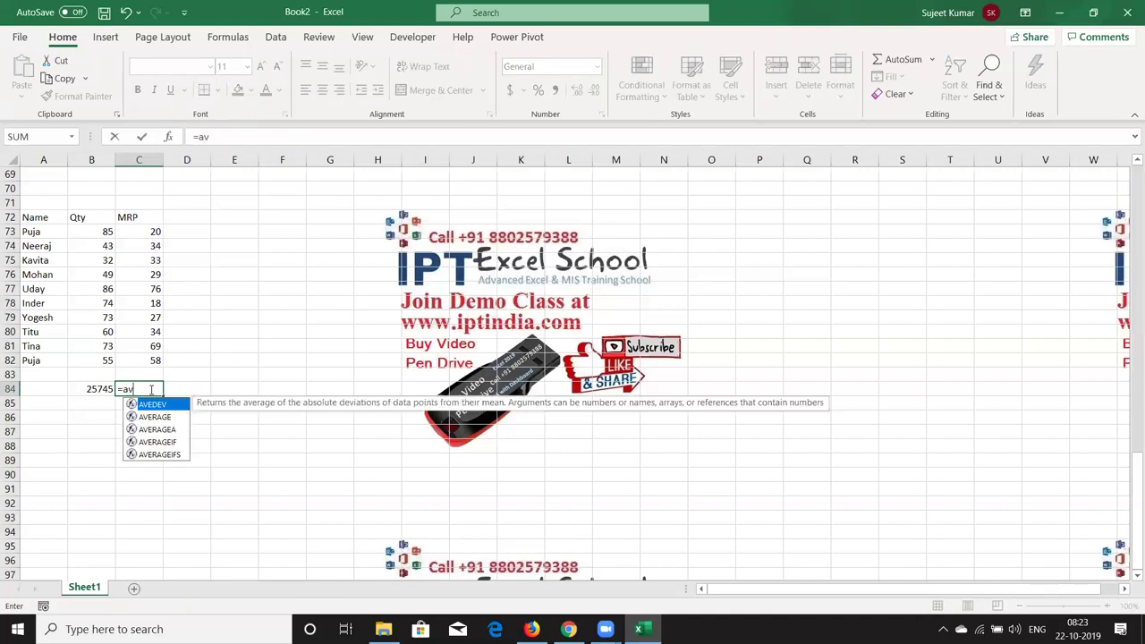
key("Down")
key("Down")
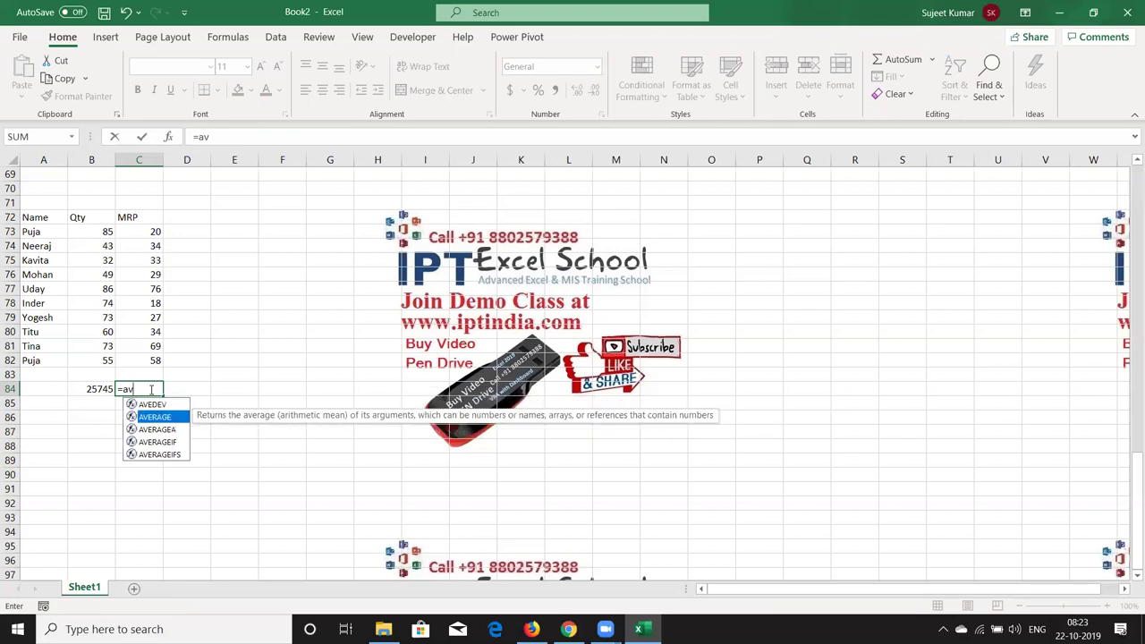
key("Up")
key("Tab")
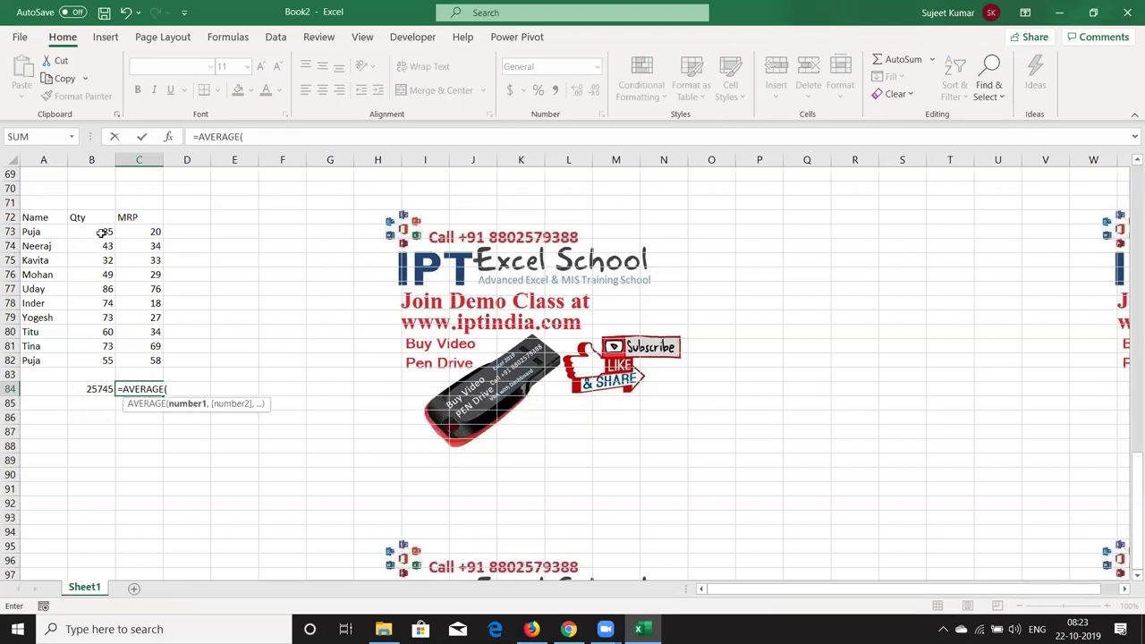
left_click_drag(103, 232, 93, 359)
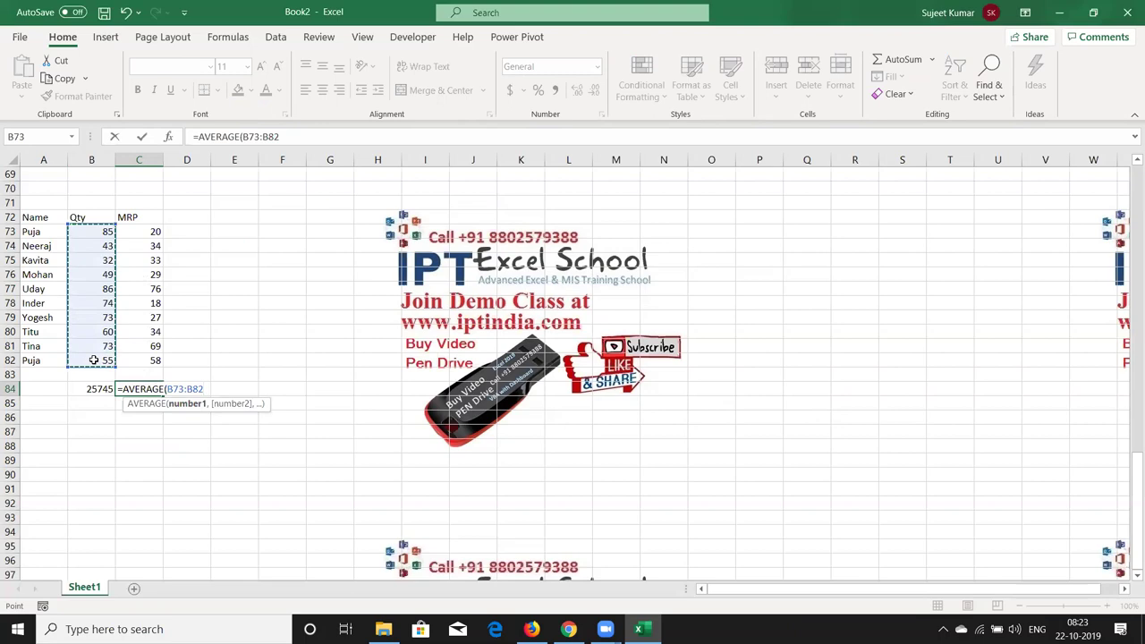
type("*")
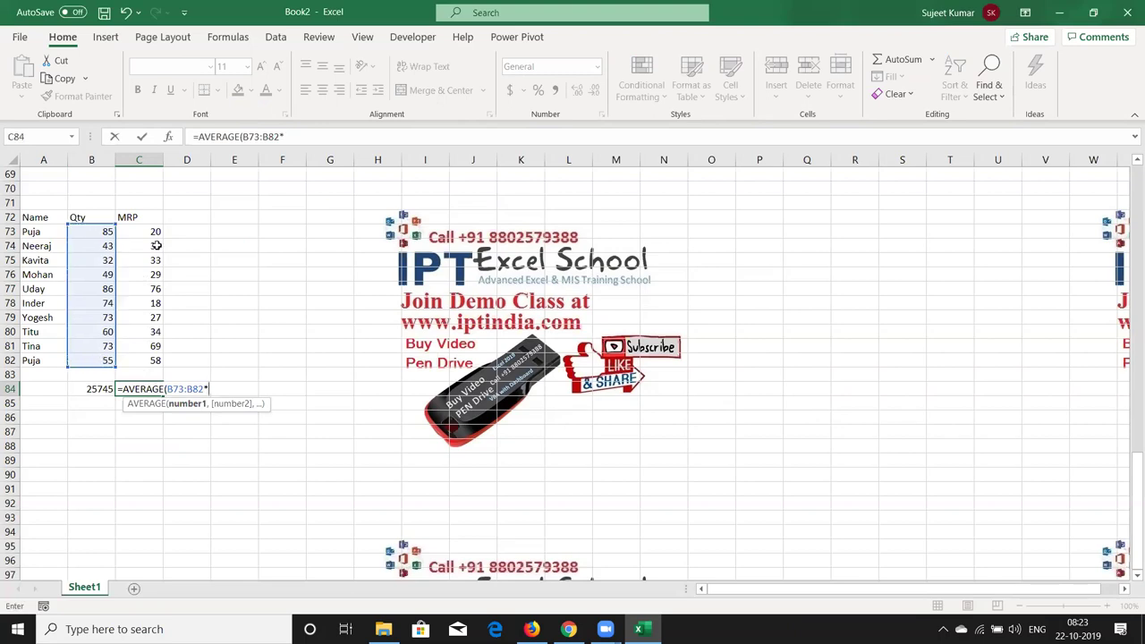
left_click_drag(152, 232, 146, 360)
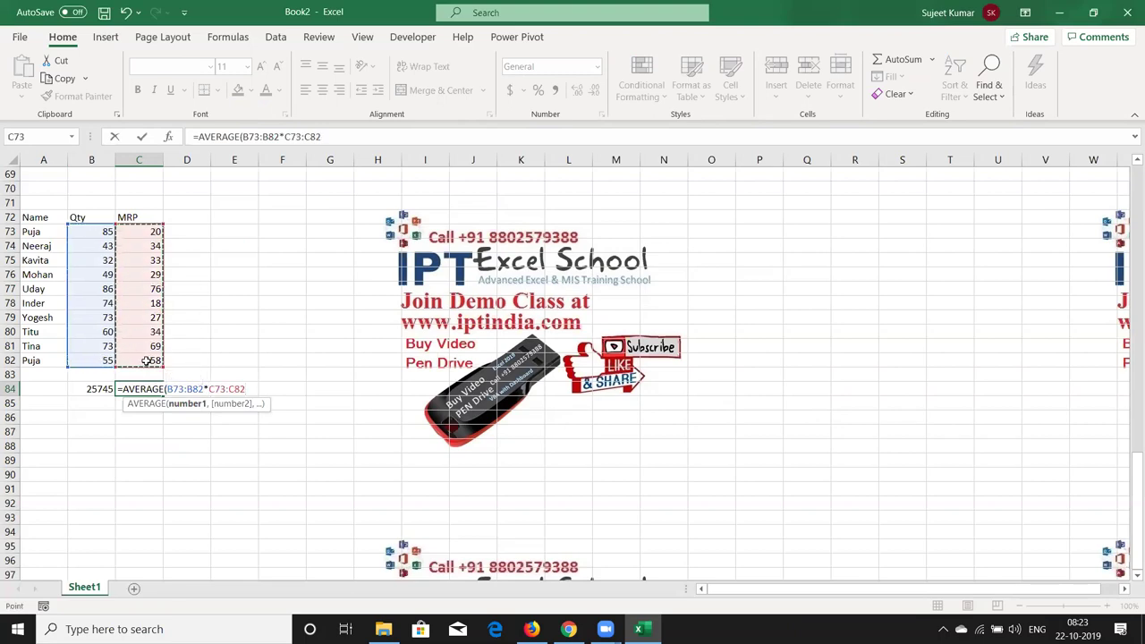
key("ctrl+shift+Return")
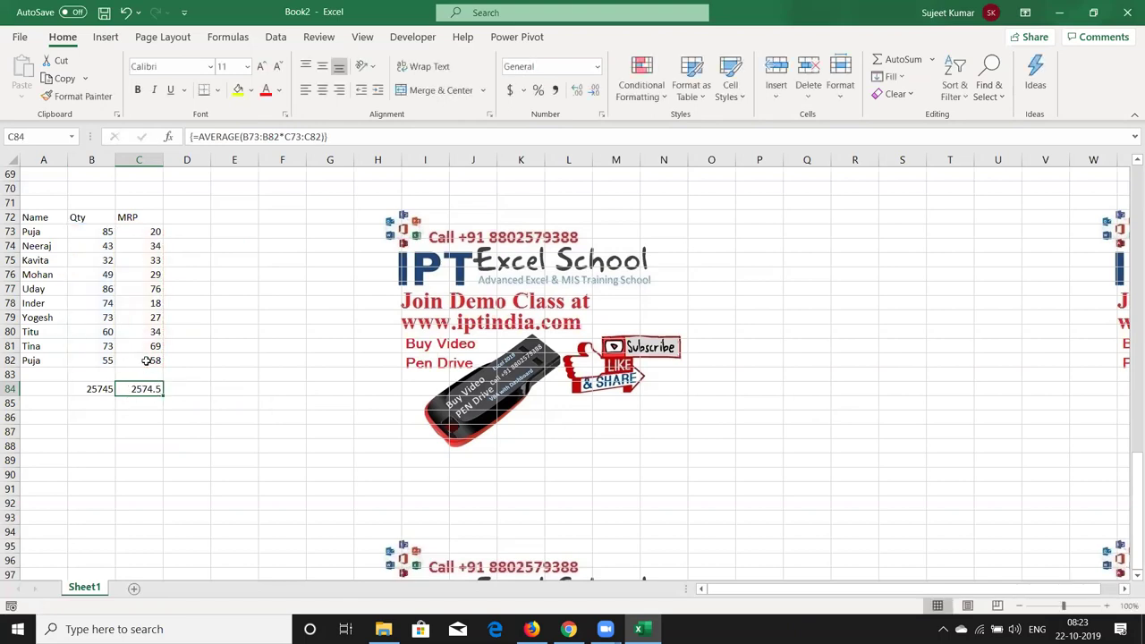
key("Down")
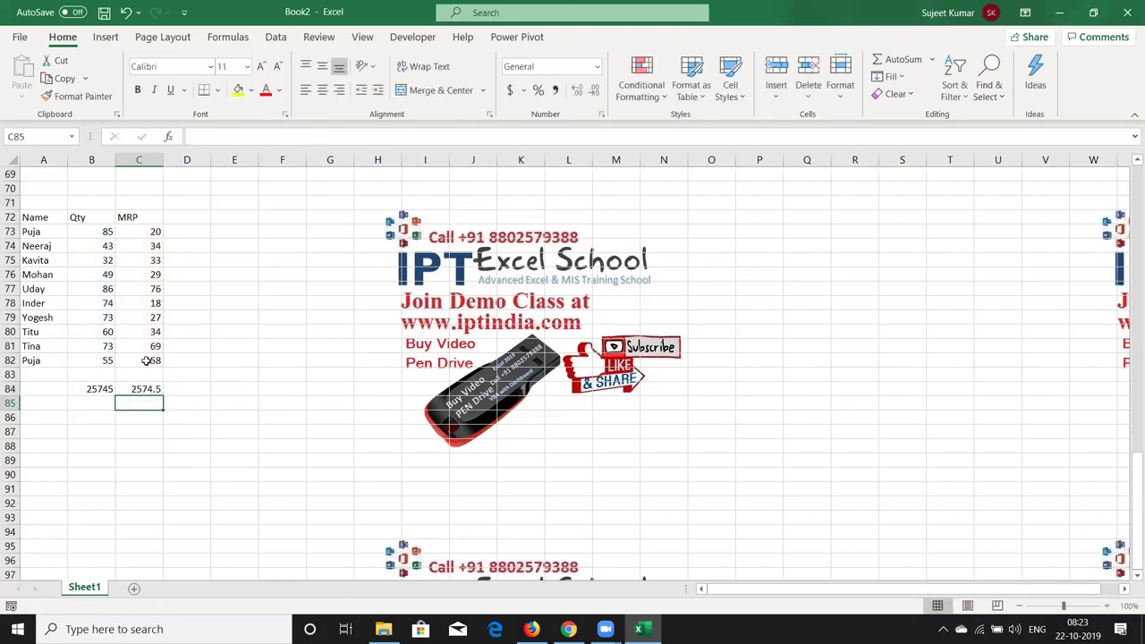
key("alt+Tab")
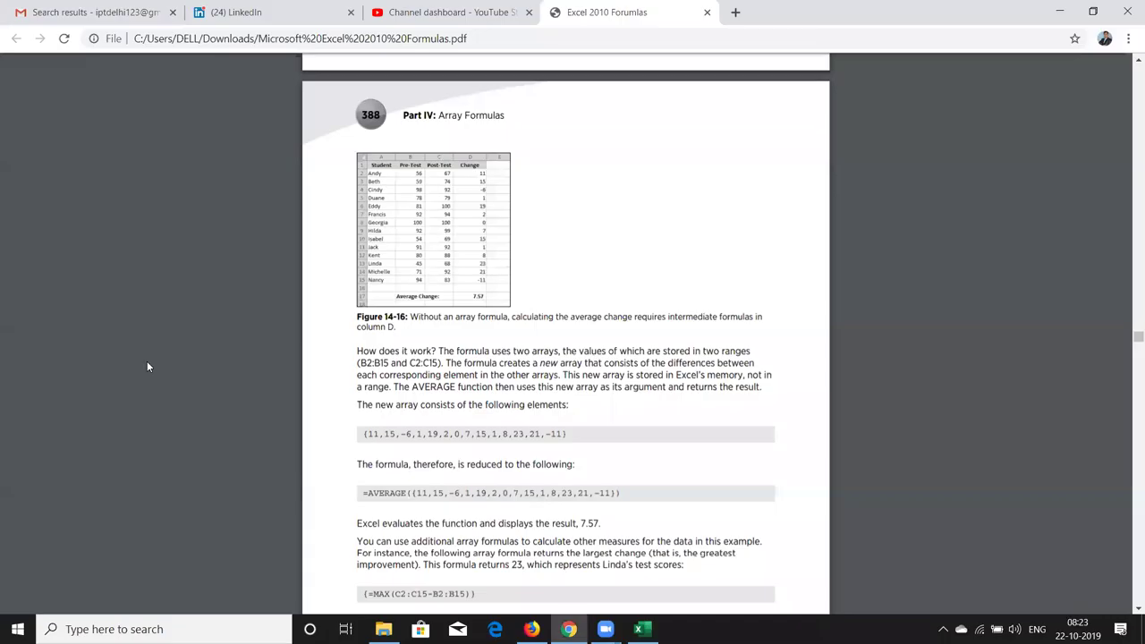
Scroll the PDF, check the C84 array formula in Excel, then return to the PDF.
scroll(148, 366, "down", 3)
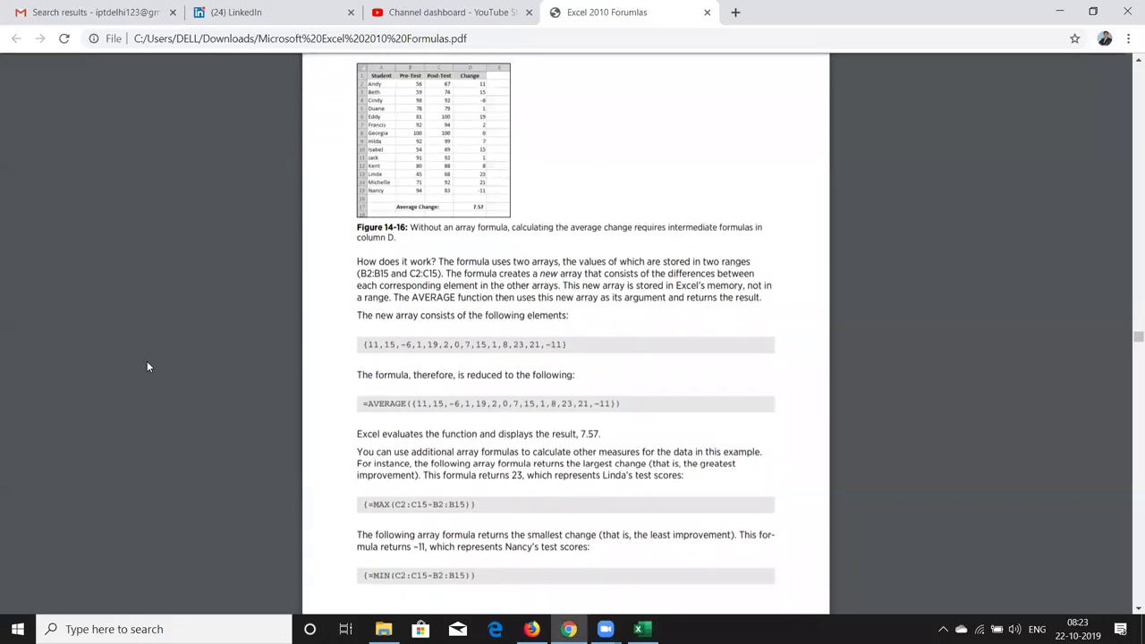
scroll(148, 367, "down", 1)
scroll(148, 367, "down", 1)
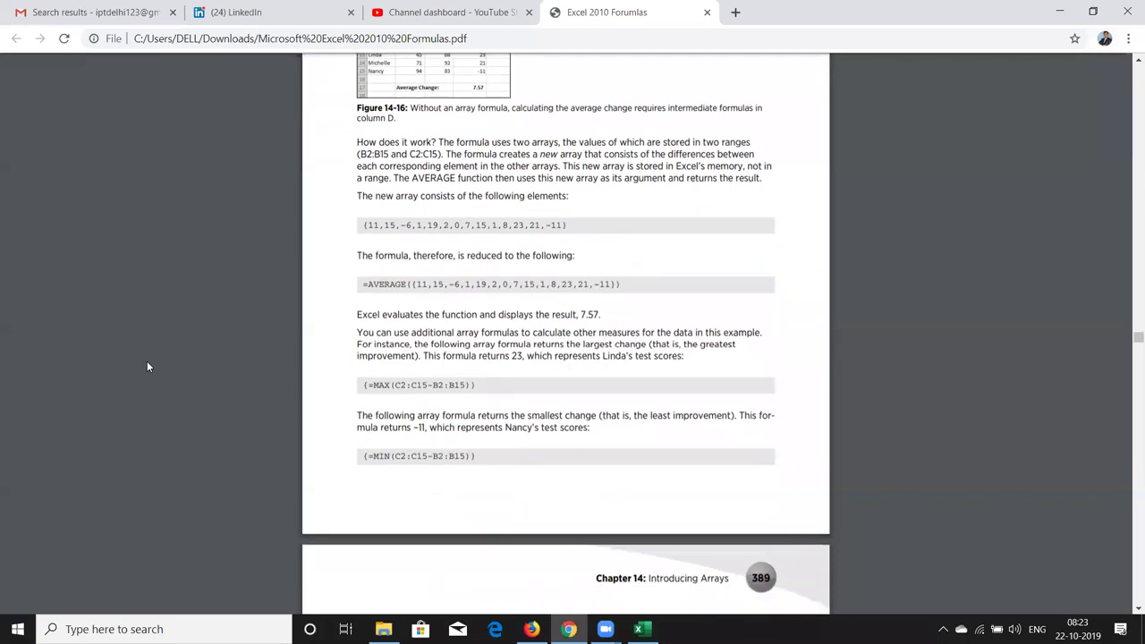
key("alt+Tab")
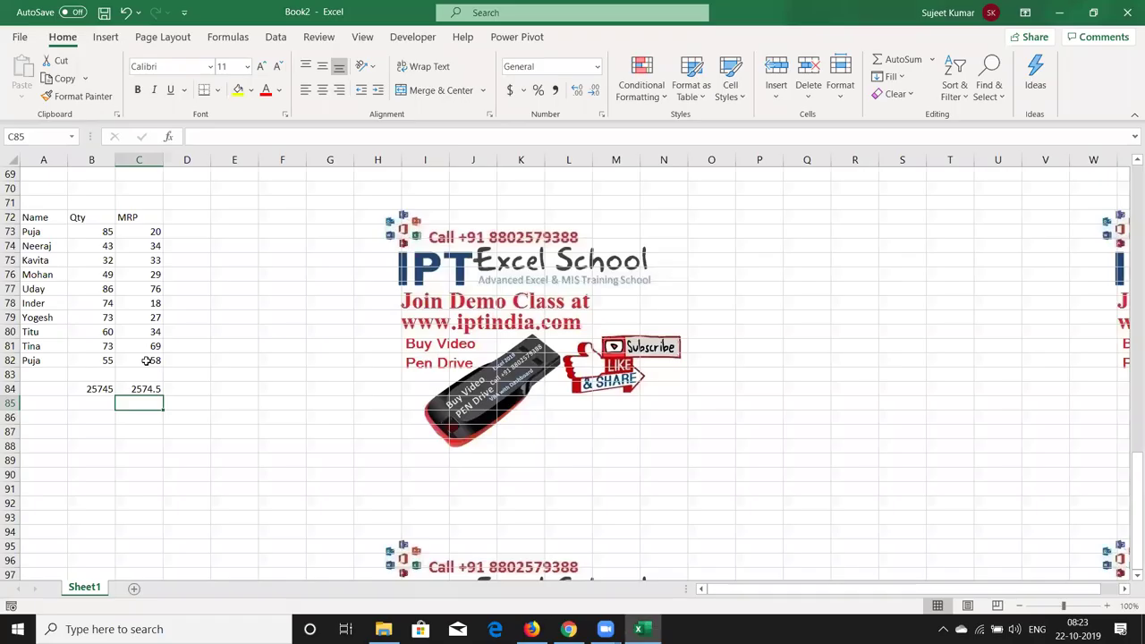
key("Up")
key("alt+Tab")
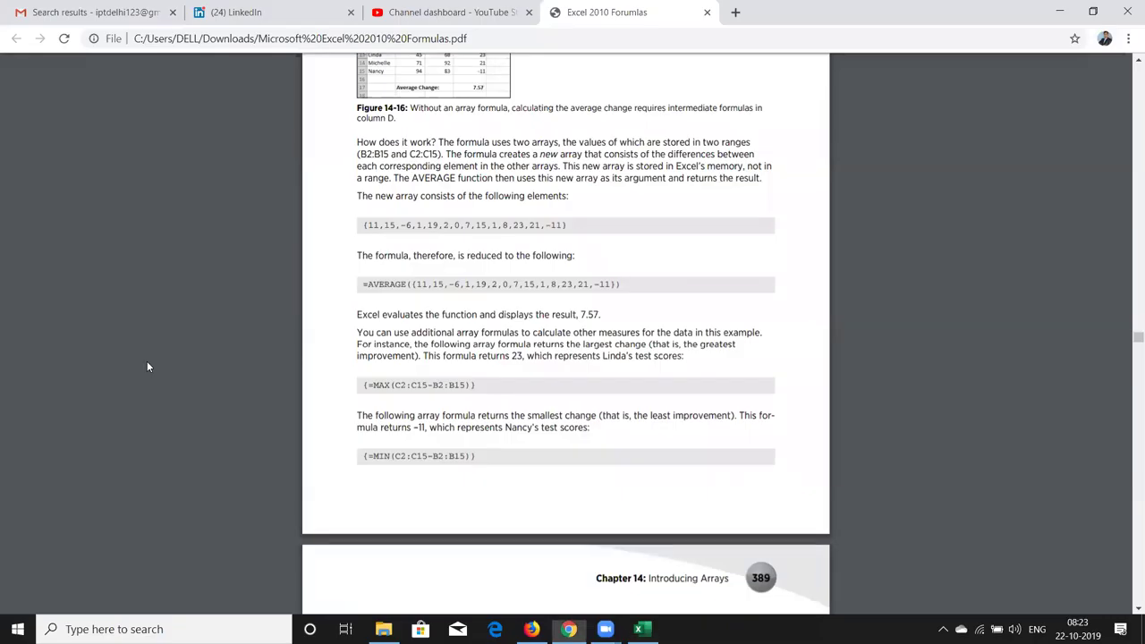
Scroll to the VLOOKUP array-constant example and highlight its formula text.
scroll(148, 367, "down", 3)
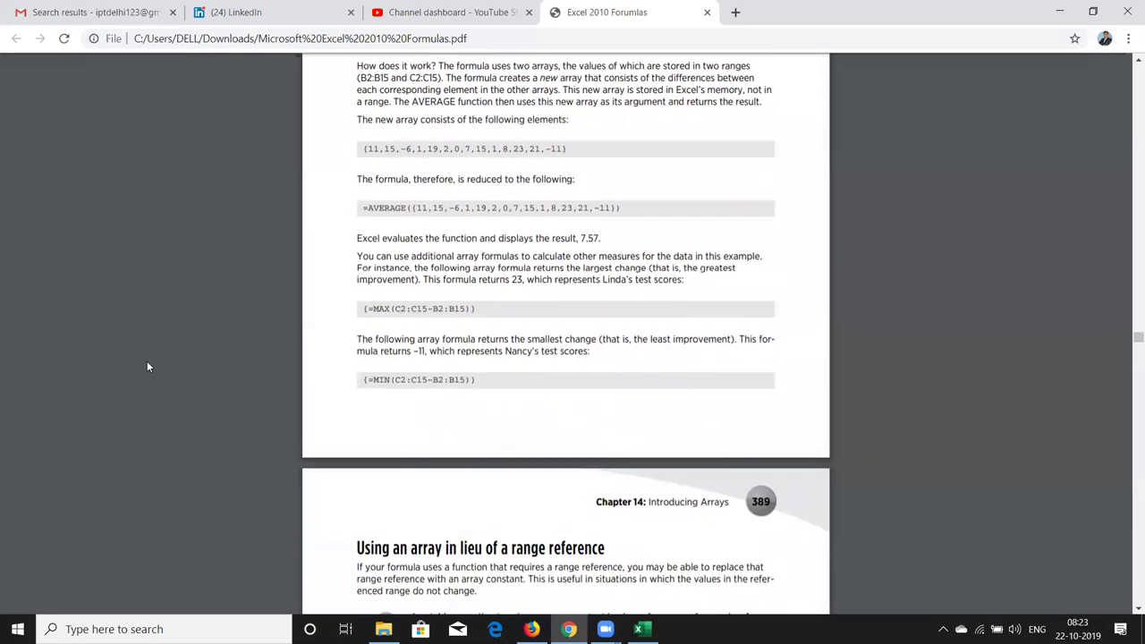
scroll(149, 367, "down", 5)
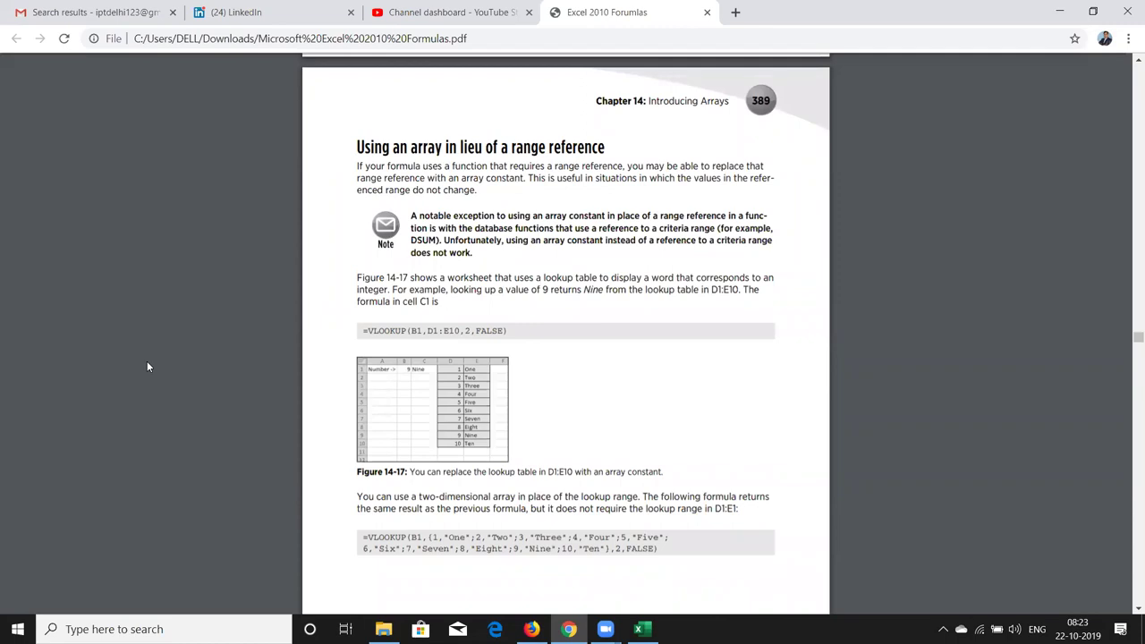
scroll(148, 367, "down", 1)
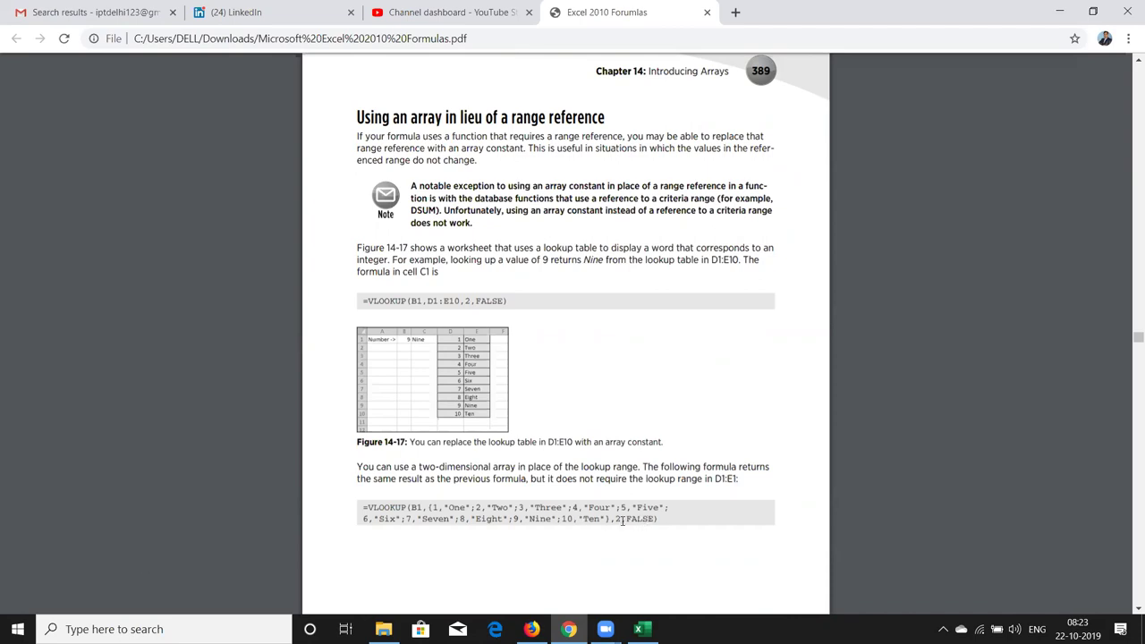
left_click_drag(656, 519, 365, 508)
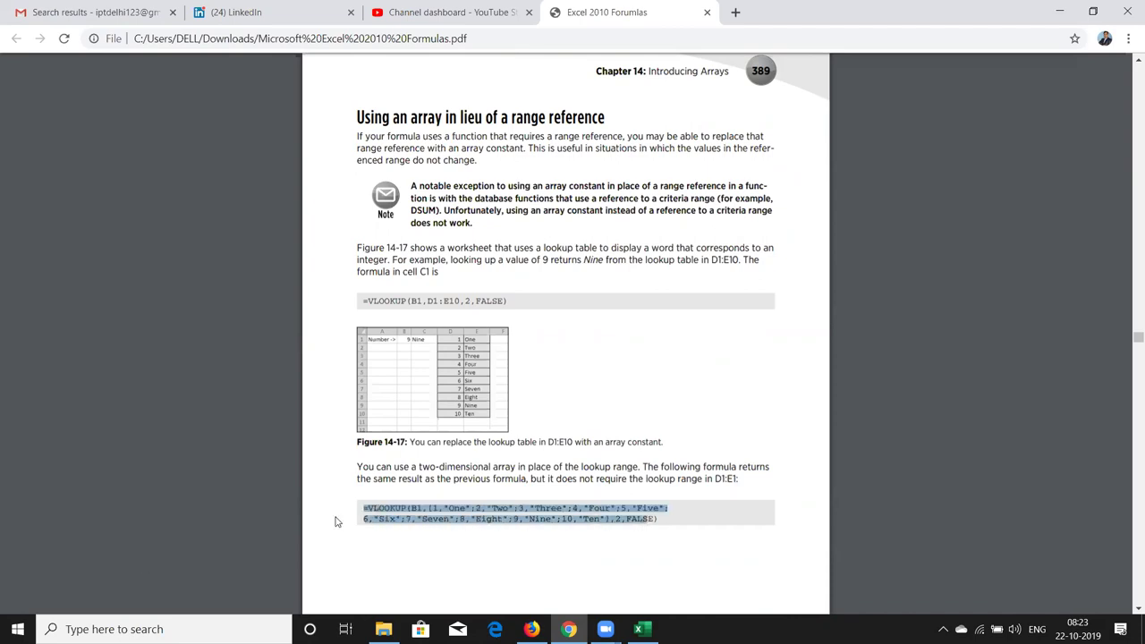
Scroll the PDF down to the 'Summing a range that contains errors' SUM(IFERROR) example.
scroll(338, 521, "down", 1)
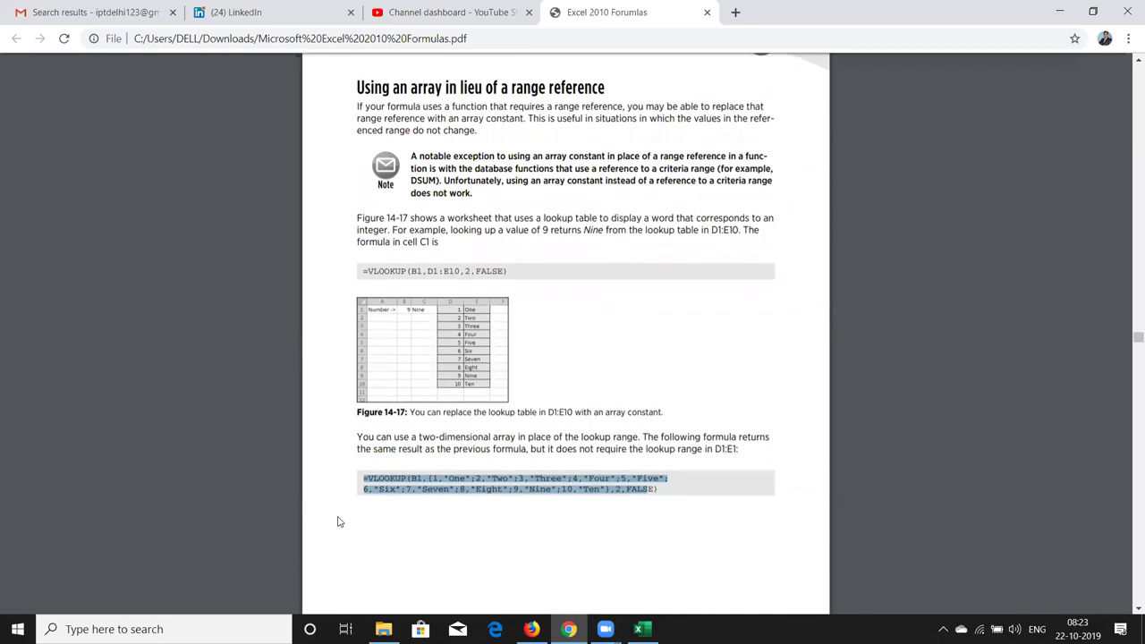
scroll(338, 522, "down", 5)
scroll(338, 522, "down", 5)
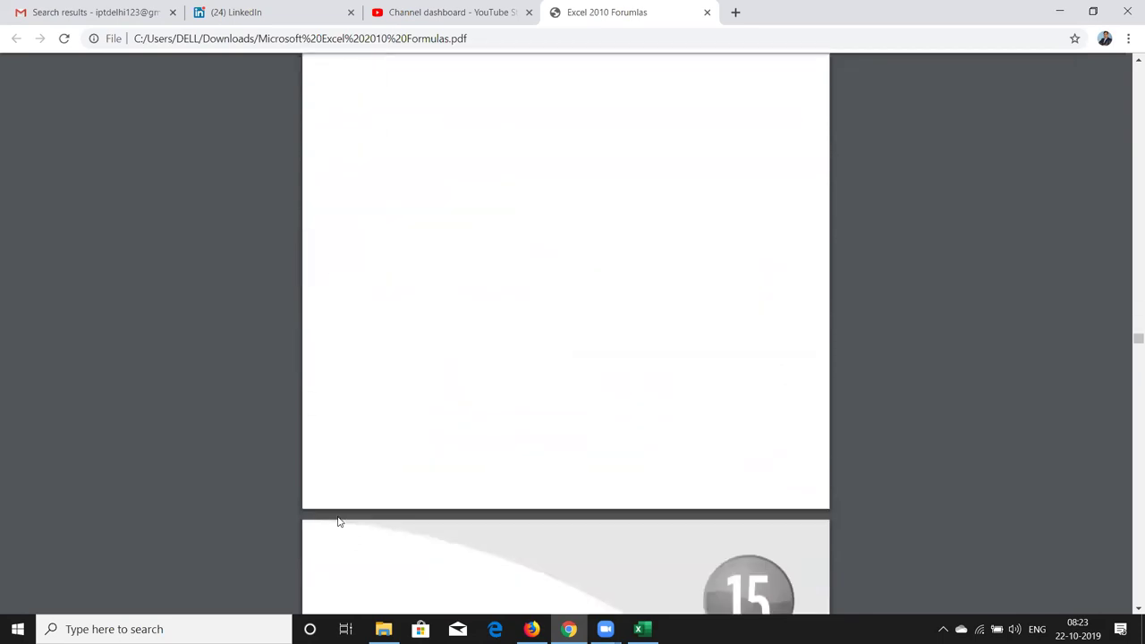
scroll(338, 522, "down", 3)
scroll(339, 522, "down", 5)
scroll(338, 522, "down", 1)
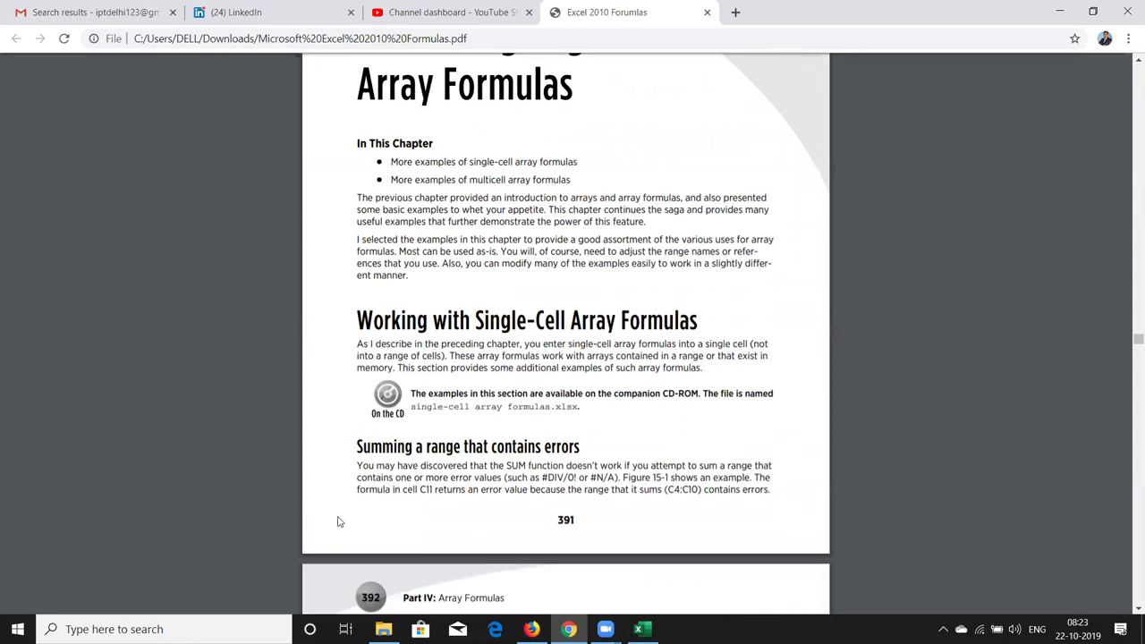
scroll(338, 522, "down", 1)
scroll(339, 521, "up", 1)
scroll(338, 521, "up", 2)
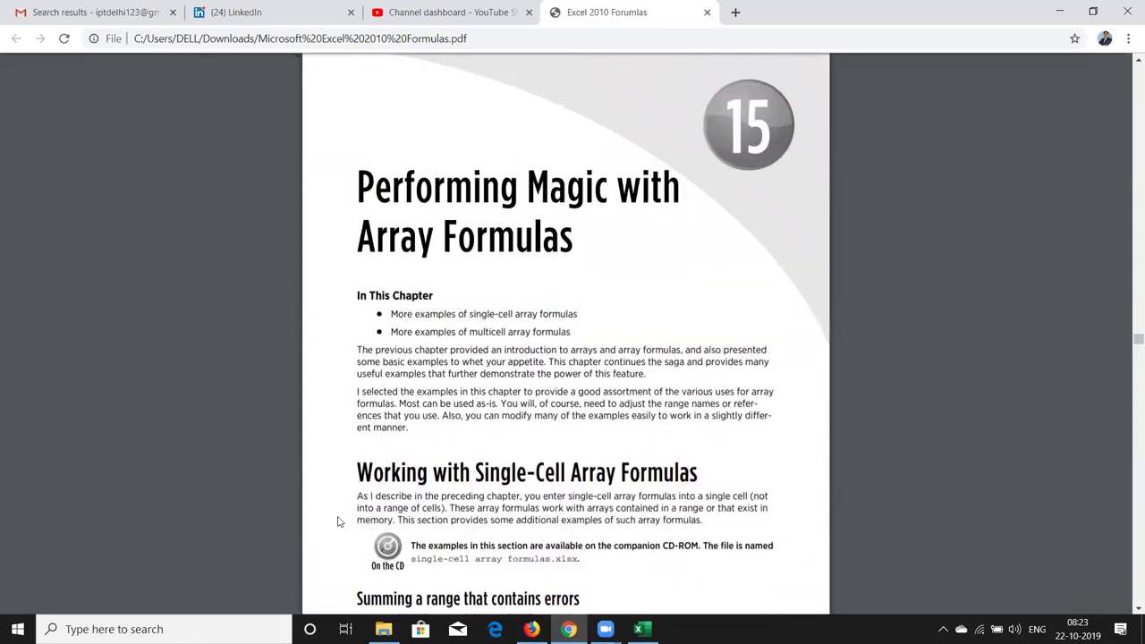
scroll(338, 522, "up", 6)
scroll(338, 522, "down", 1)
scroll(338, 522, "down", 2)
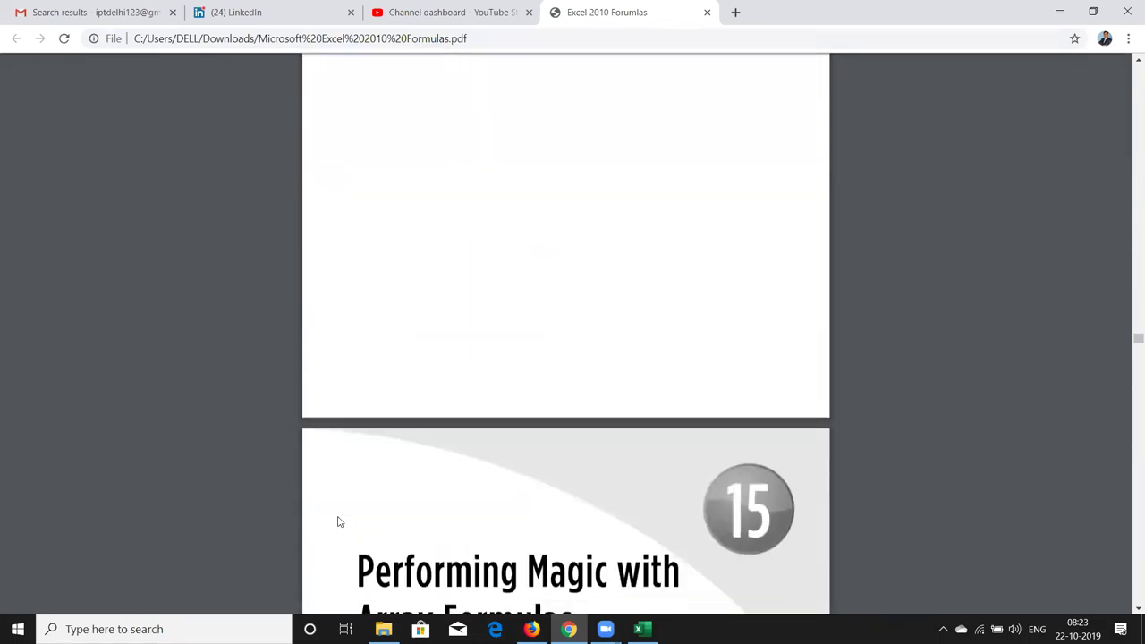
scroll(338, 521, "down", 4)
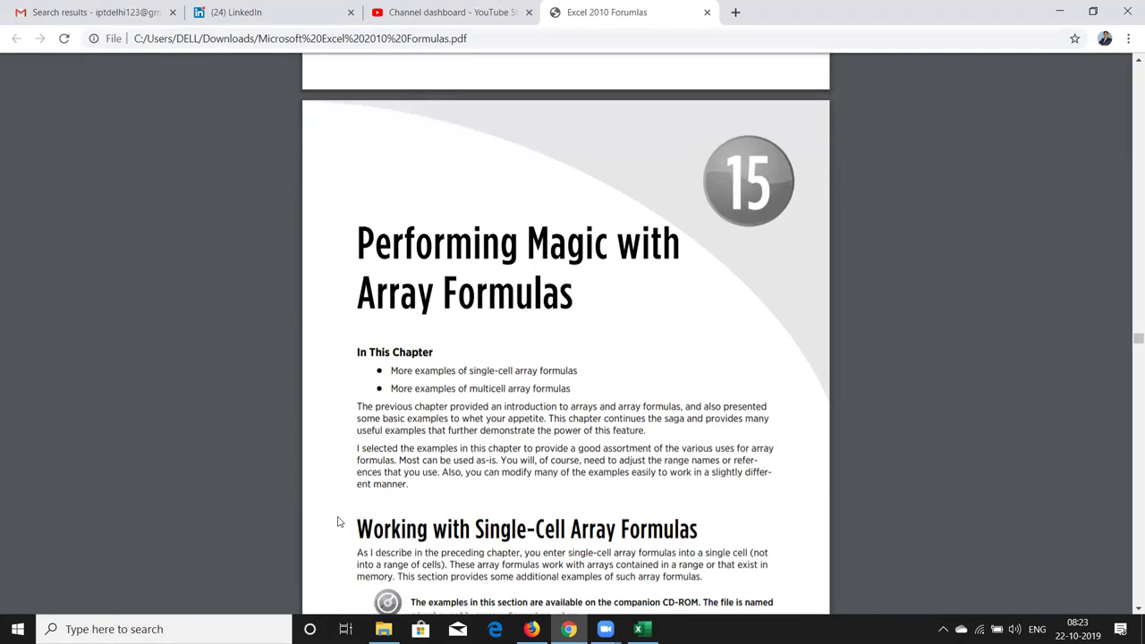
scroll(338, 521, "down", 2)
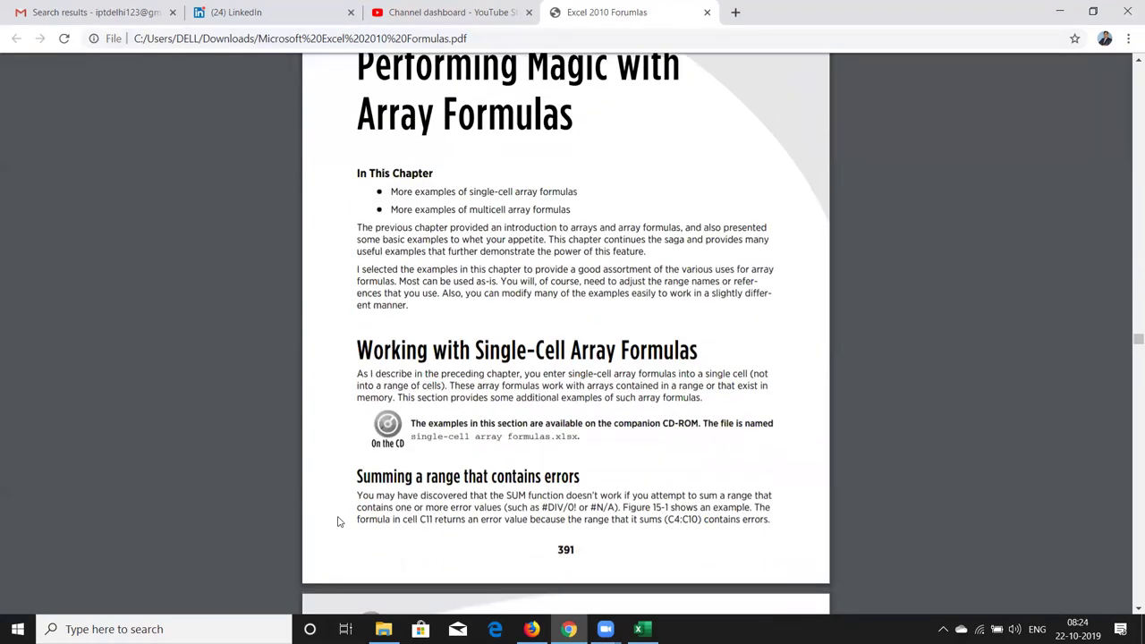
scroll(338, 522, "down", 4)
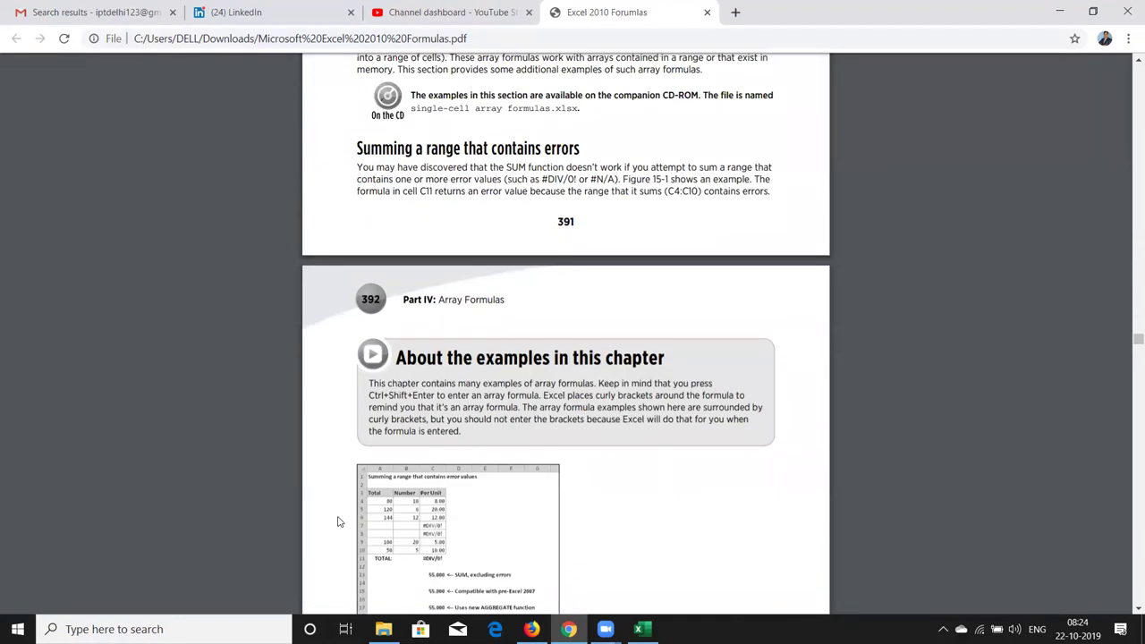
scroll(338, 522, "down", 1)
scroll(338, 522, "down", 1)
scroll(339, 522, "down", 1)
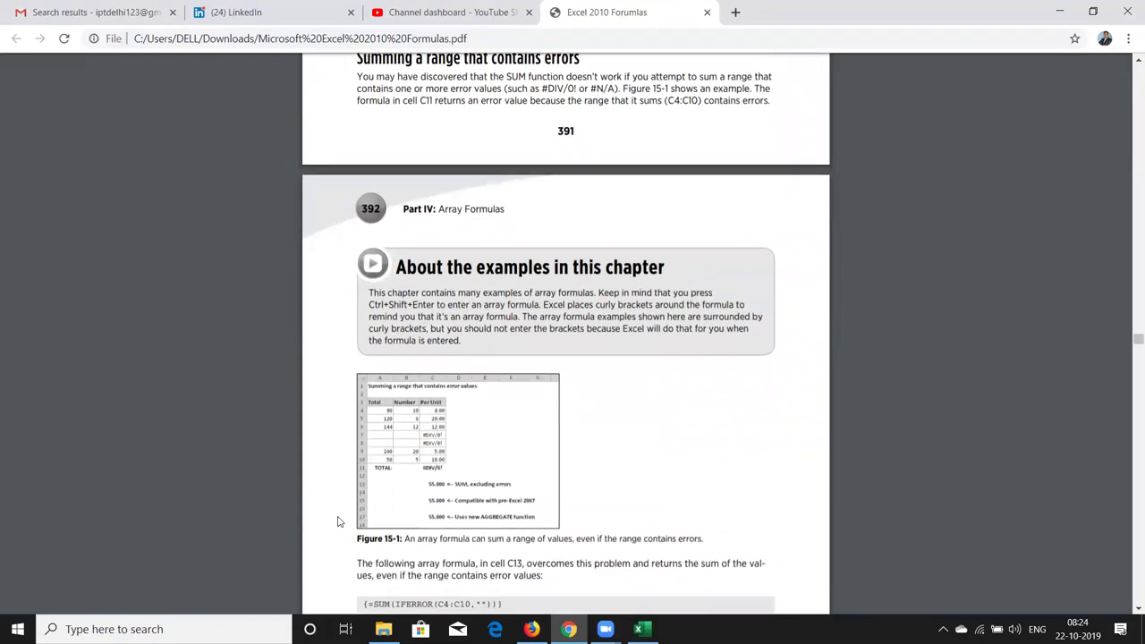
scroll(338, 521, "down", 2)
scroll(338, 521, "down", 1)
scroll(338, 521, "down", 1)
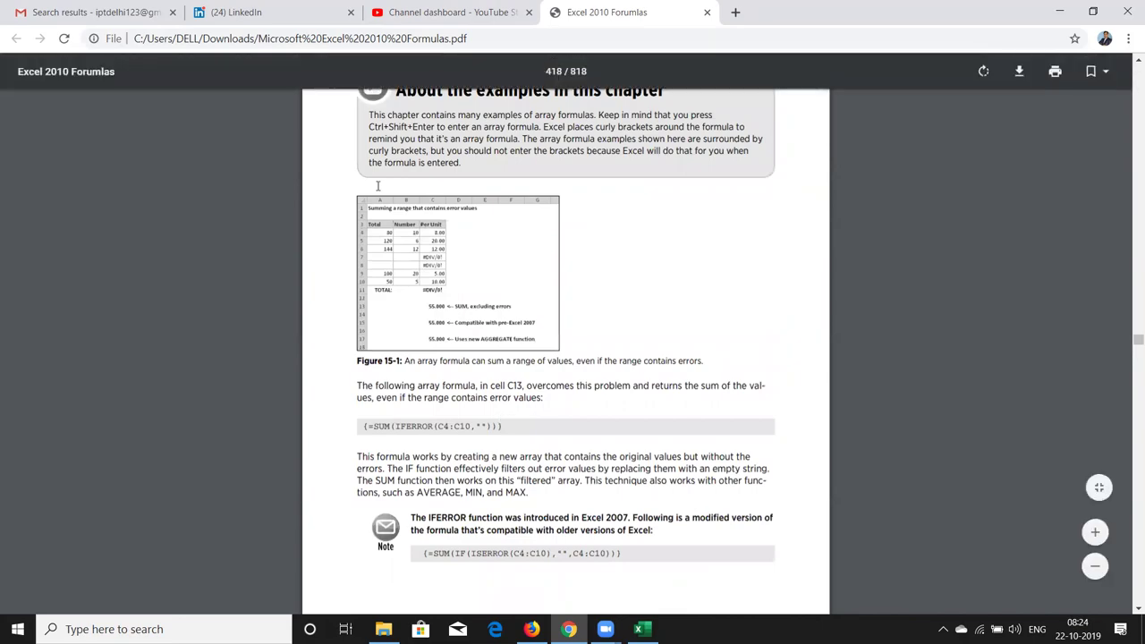
Return to the Book2 workbook and move to empty rows below the earlier results.
key("alt+Tab")
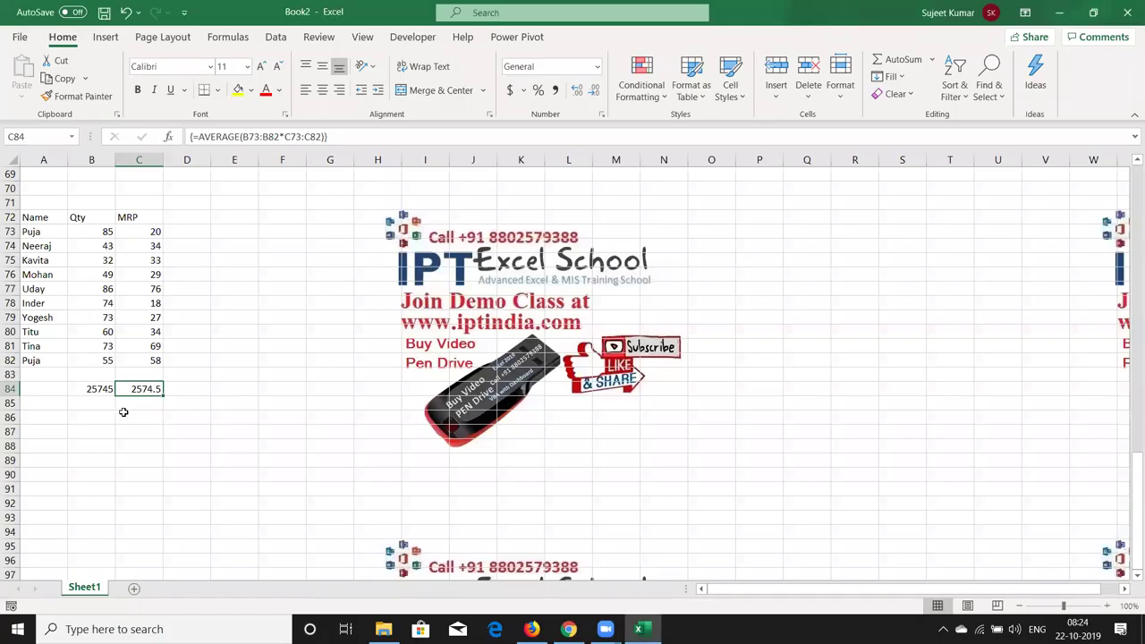
left_click(124, 413)
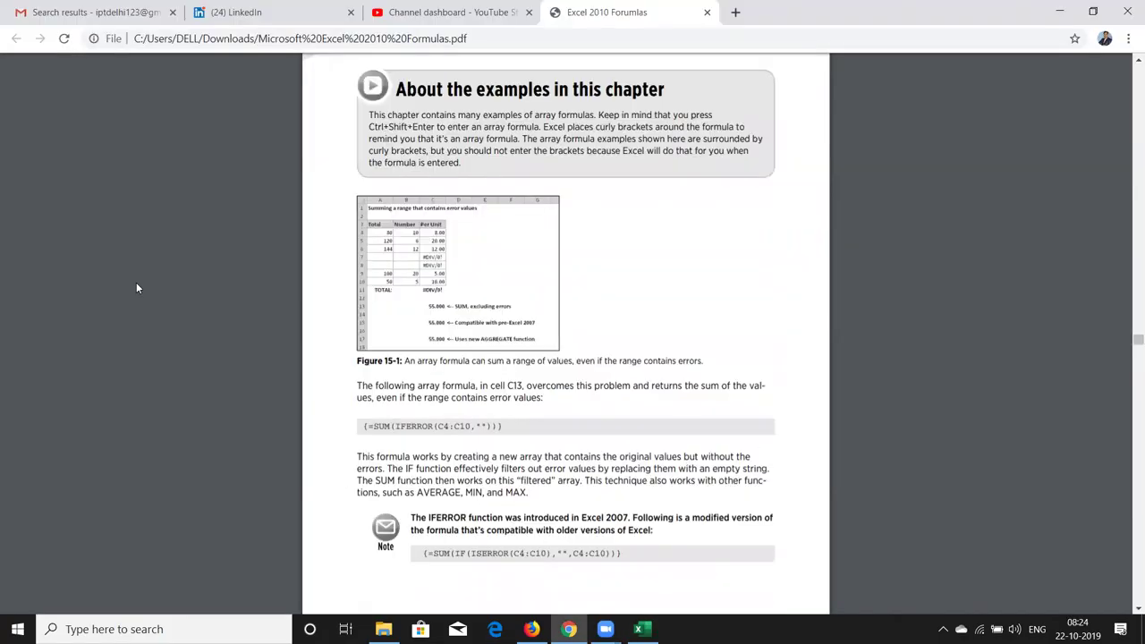
key("Down")
key("Down")
key("Down")
key("Down")
key("Down")
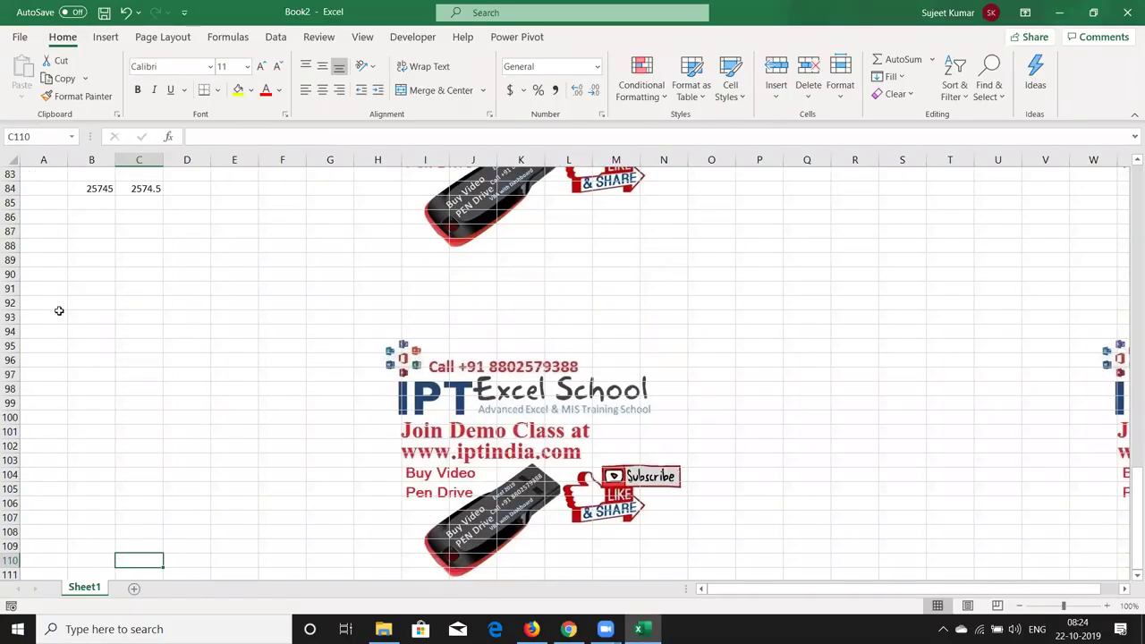
Enter amounts 25, 36 and 85 in A92:A94.
left_click(55, 302)
type("25")
key("Return")
type("36")
key("Return")
type("85")
key("Return")
Add headers Amt, Qty and Rate in A91:C91.
key("Up")
key("Up")
key("Up")
key("Up")
type("Am")
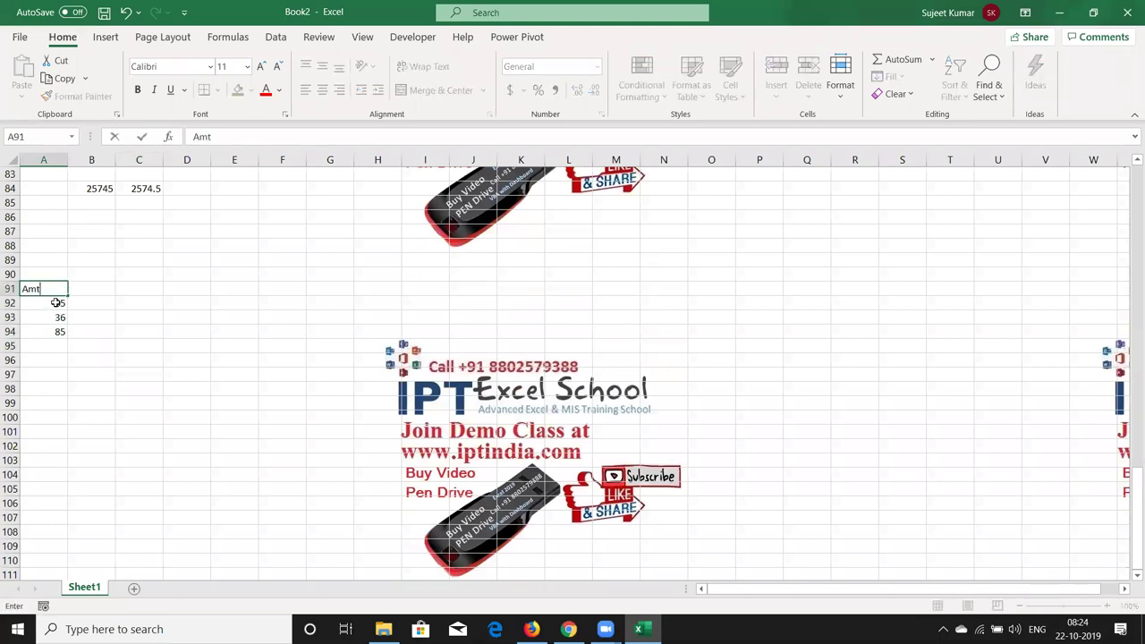
key("Tab")
type("Q")
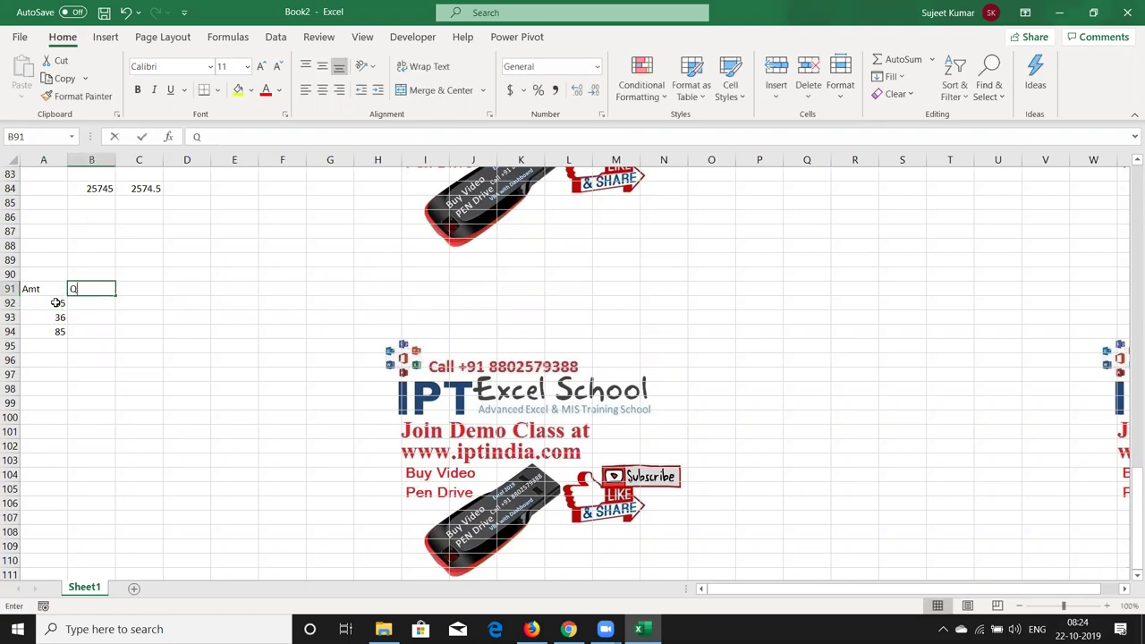
type("ty")
key("Tab")
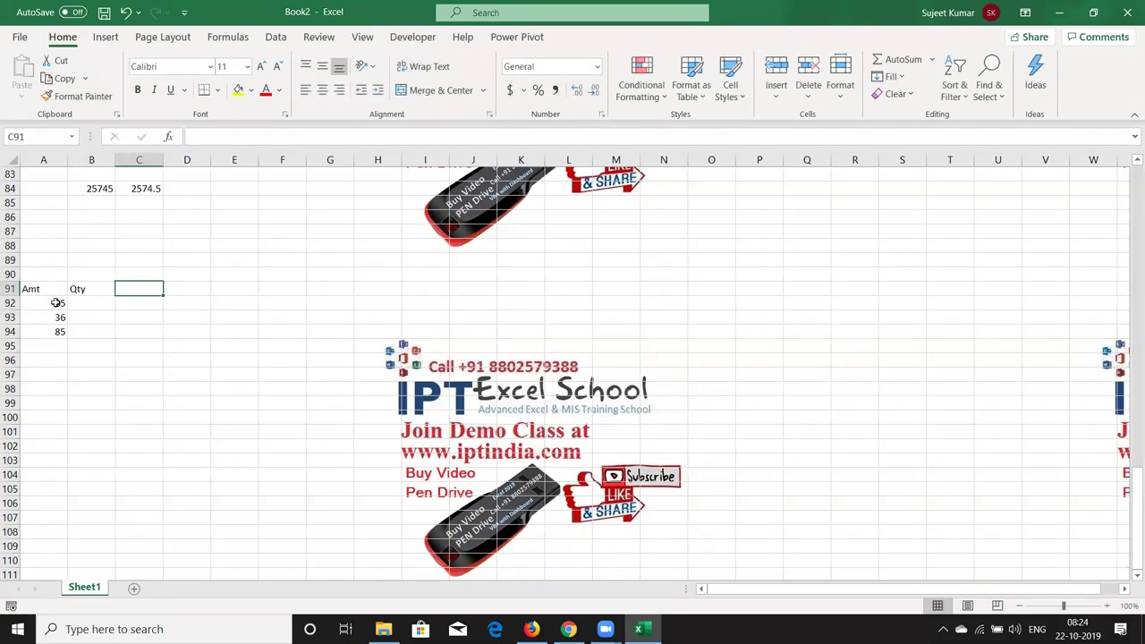
type("Rate")
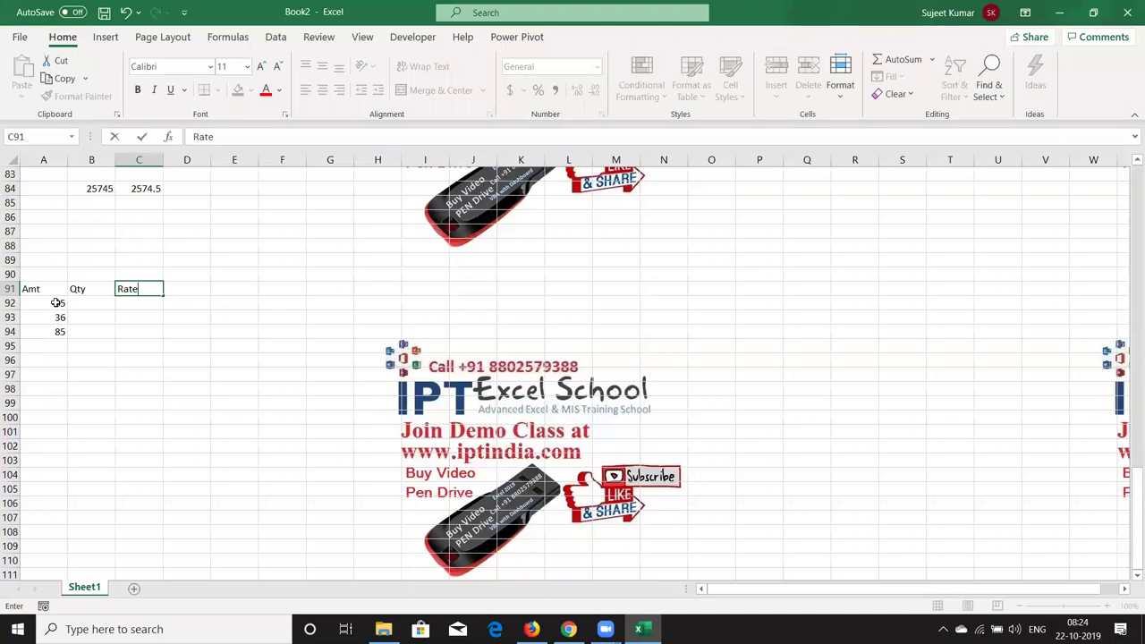
key("Return")
Finish the Amt column with 5, 33, 85 and 65 in A95:A98.
key("Down")
key("Down")
key("Down")
key("Left")
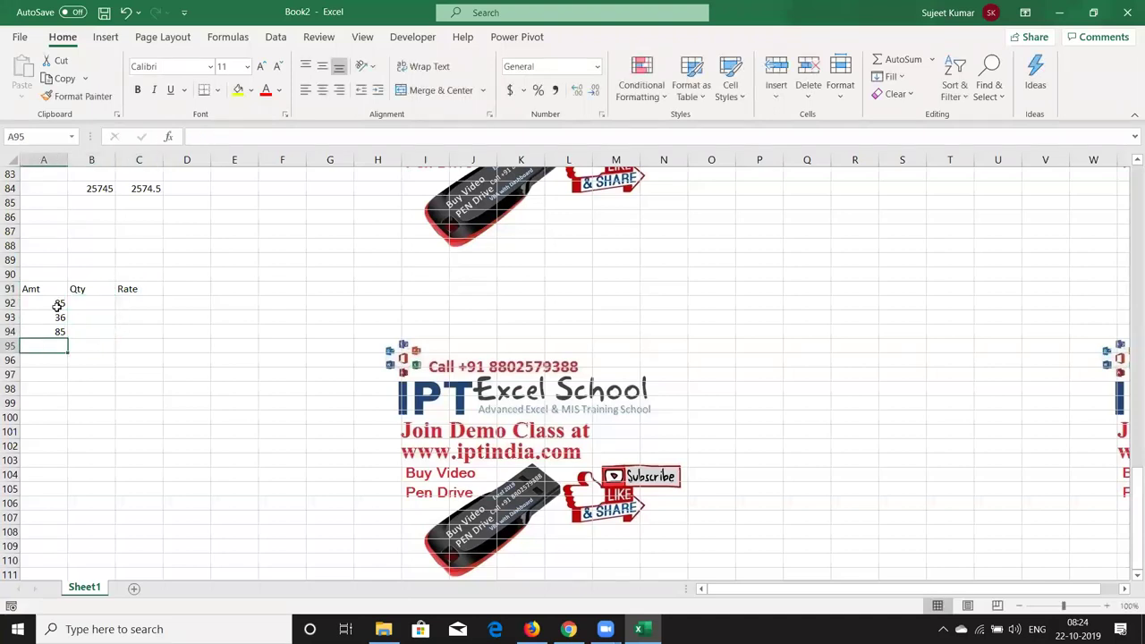
type("5")
key("Return")
type("33")
key("Return")
type("85")
key("Return")
type("65")
key("Return")
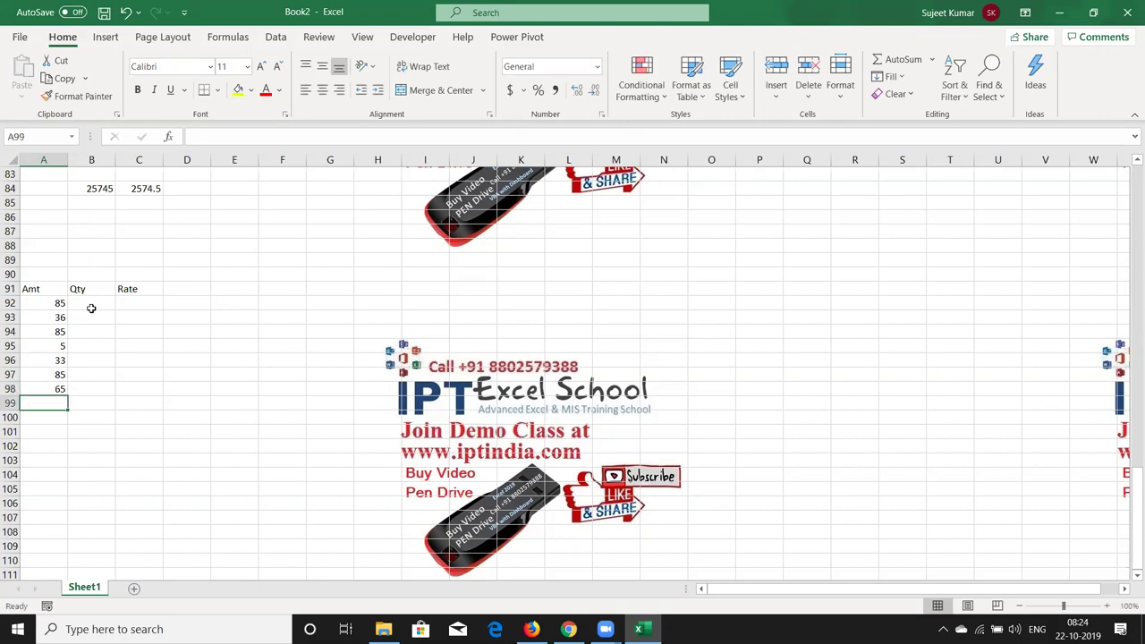
Enter quantities 52, 45 and 65 in column B, leaving some Qty cells blank.
left_click(98, 308)
type("52")
key("Return")
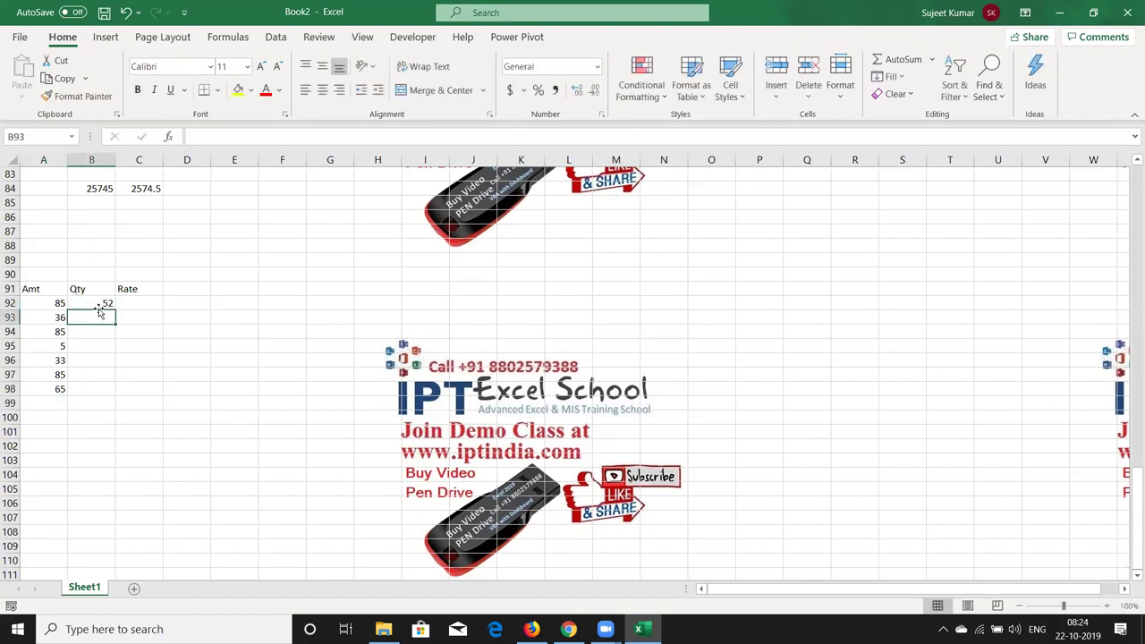
key("Return")
key("Return")
type("45")
key("Return")
key("Return")
type("65")
key("Tab")
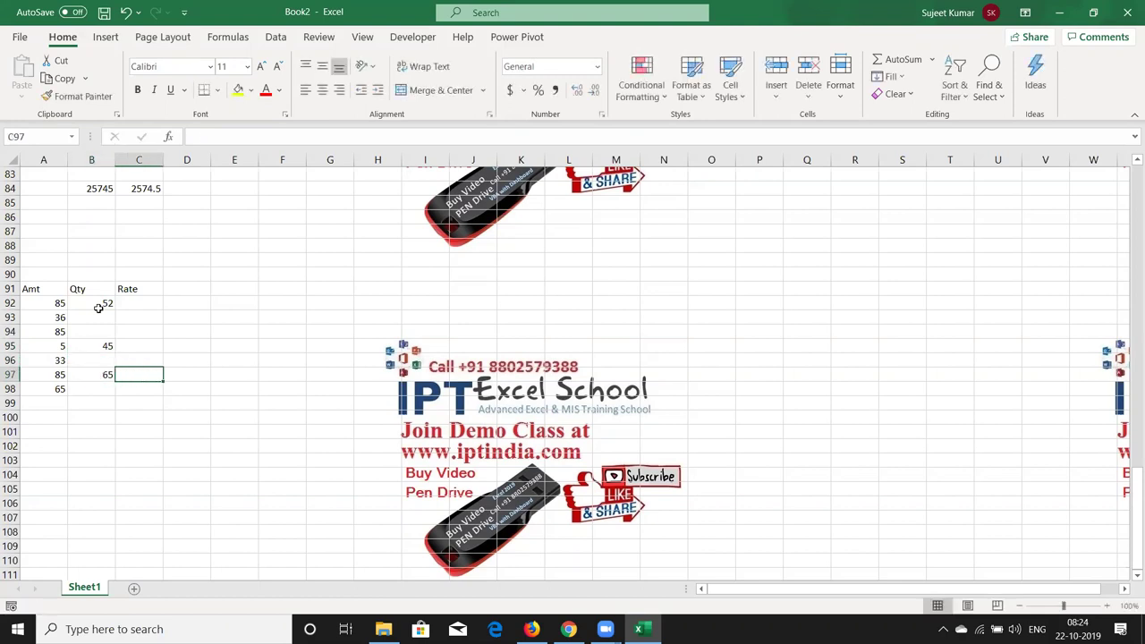
Put =A92/B92 in C92 and fill the Rate formula down to C98.
left_click(136, 303)
type("=")
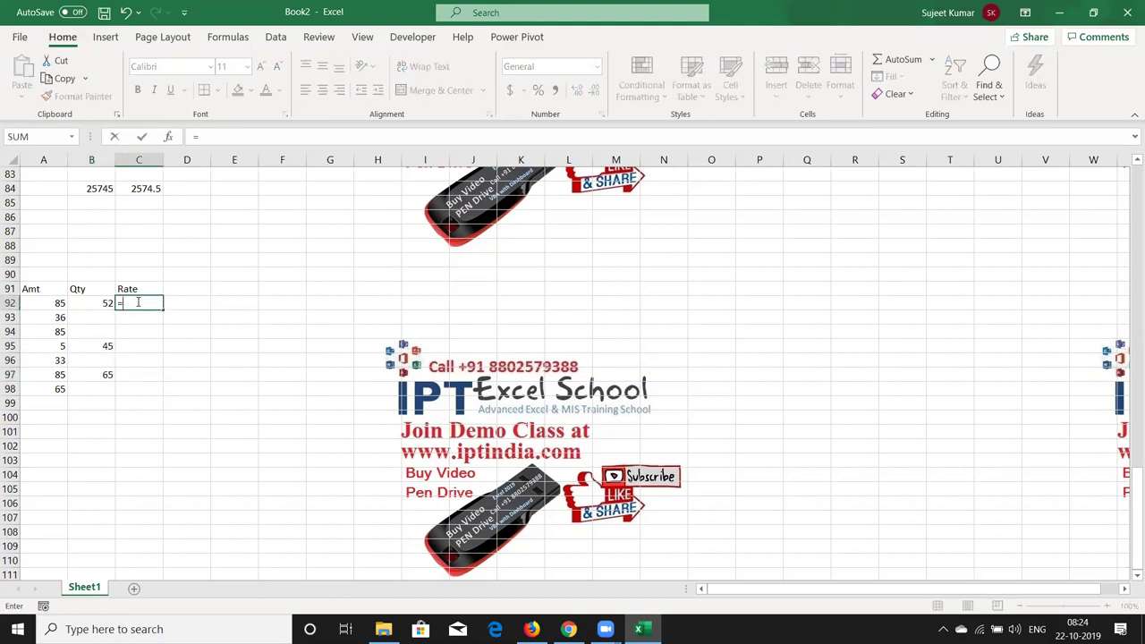
key("Left")
key("Left")
type("/")
key("Left")
key("Return")
left_click(139, 303)
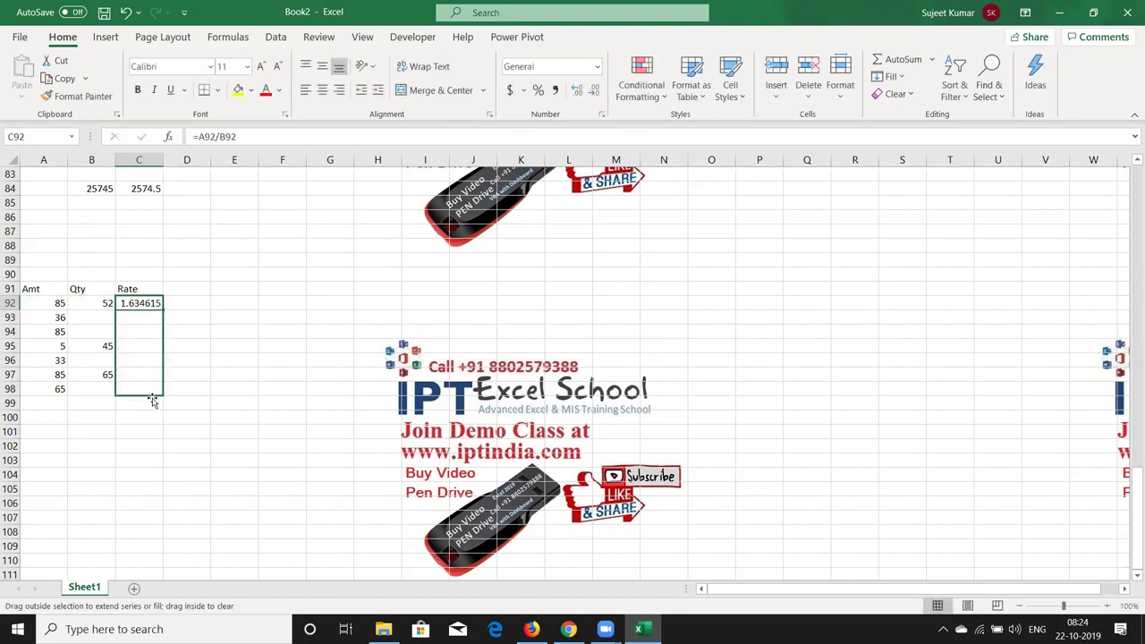
left_click_drag(164, 312, 154, 395)
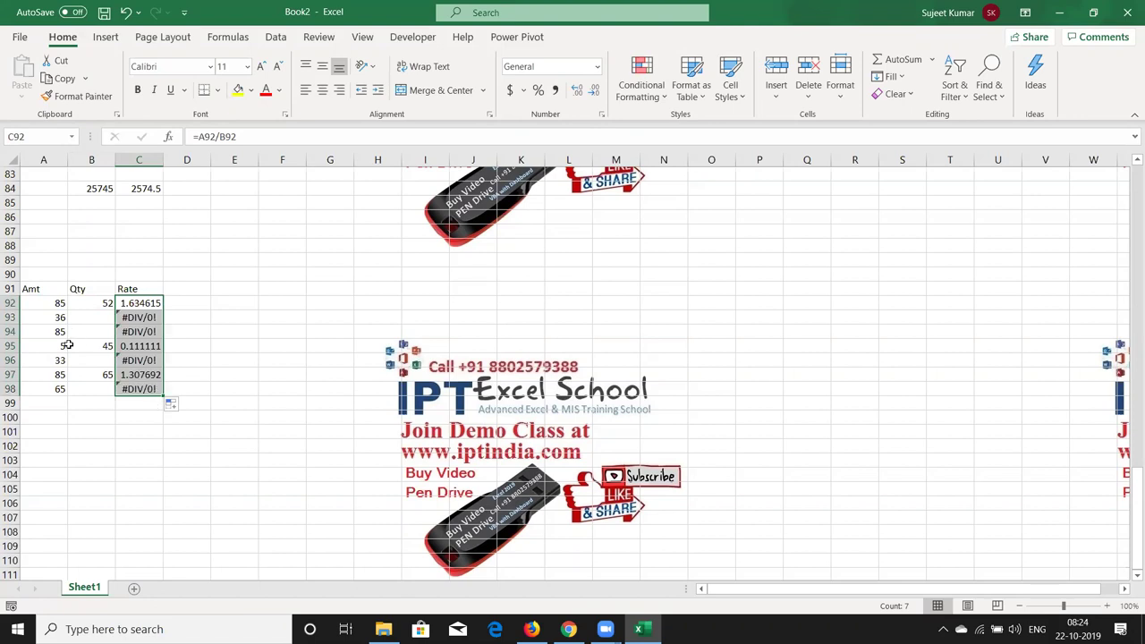
Enter =SUM(C92:C98) in C99, which returns #DIV/0!
left_click(123, 406)
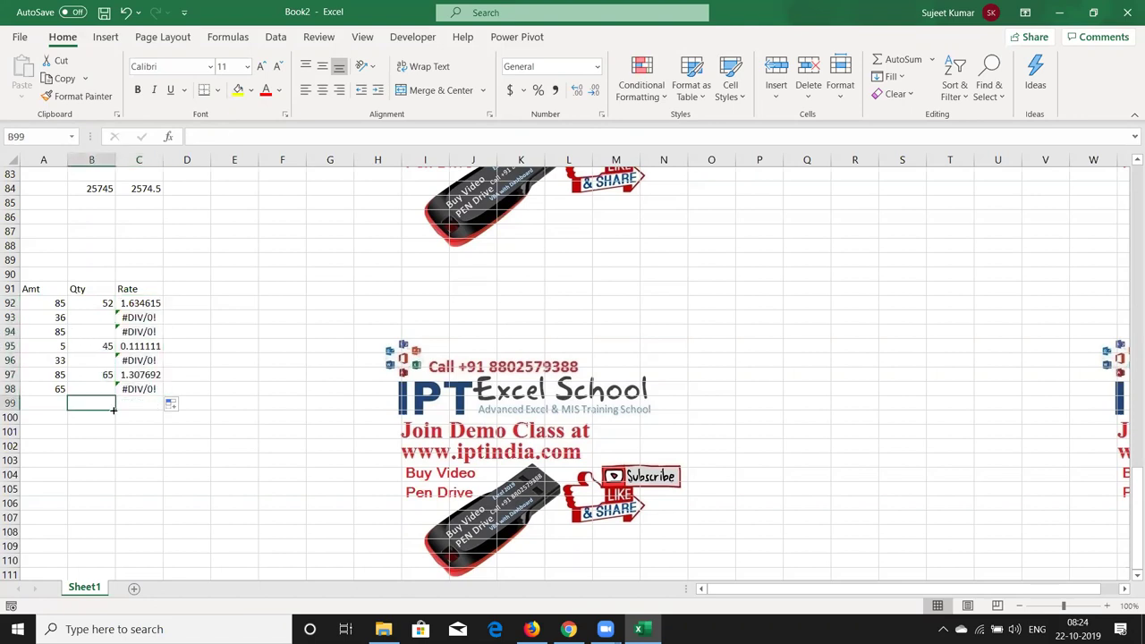
type("=sum")
key("Tab")
key("Up")
key("shift+Up")
key("shift+Up")
key("shift+Up")
key("shift+Up")
key("shift+Up")
key("shift+Up")
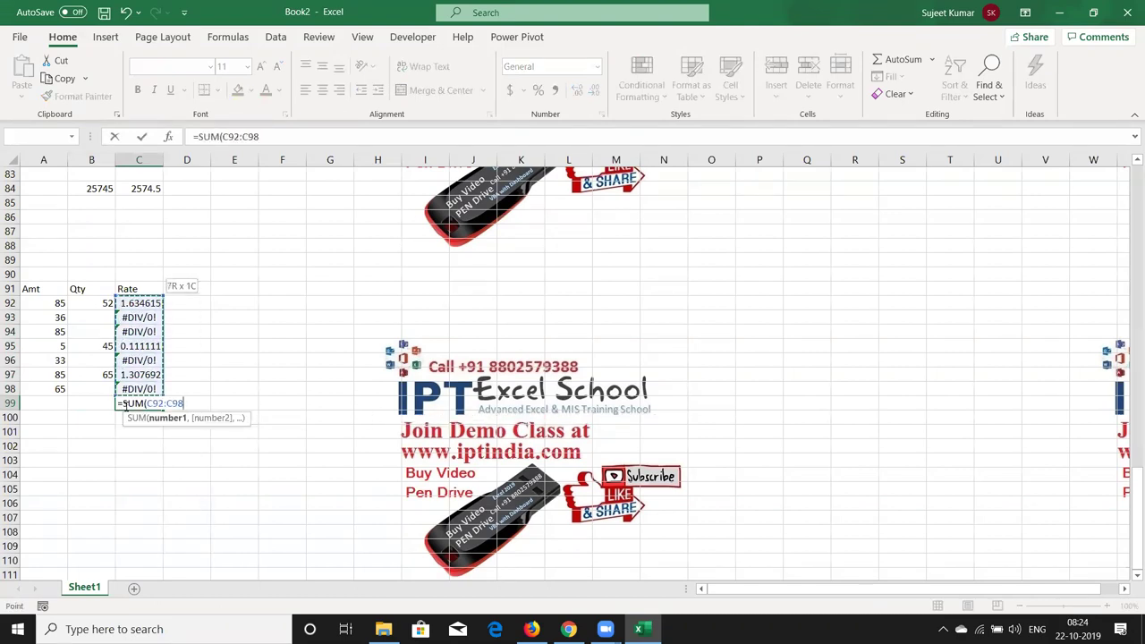
key("Return")
left_click(125, 405)
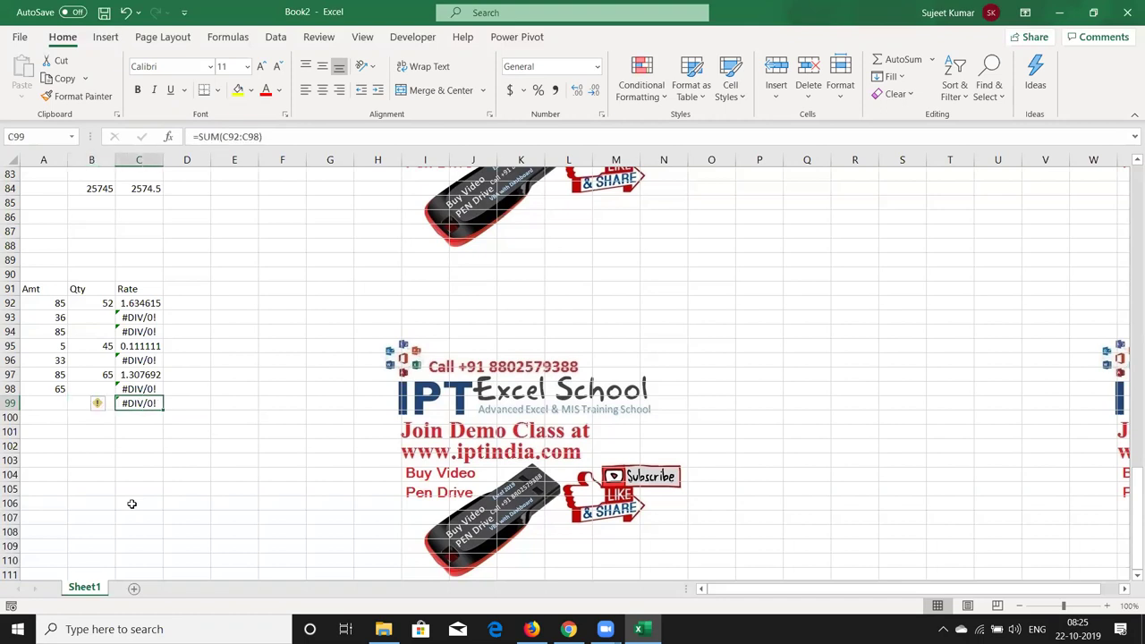
Enter =AGGREGATE(9,6,C92:C98) in C100 to sum the Rates ignoring errors, giving 3.053419.
key("Down")
type("=")
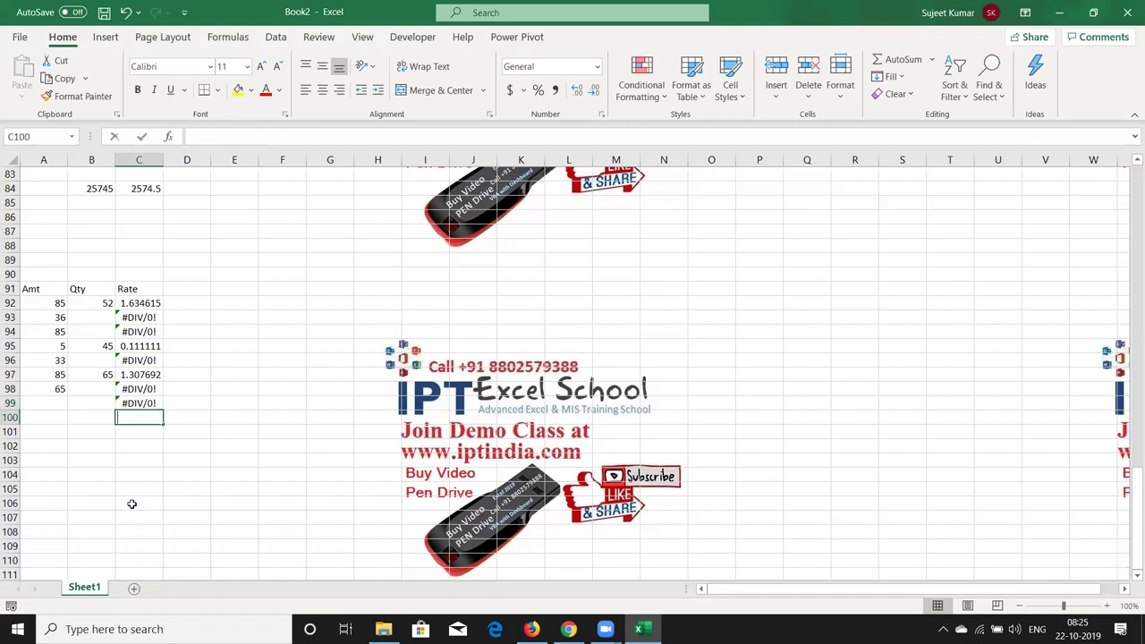
type("ag")
key("Tab")
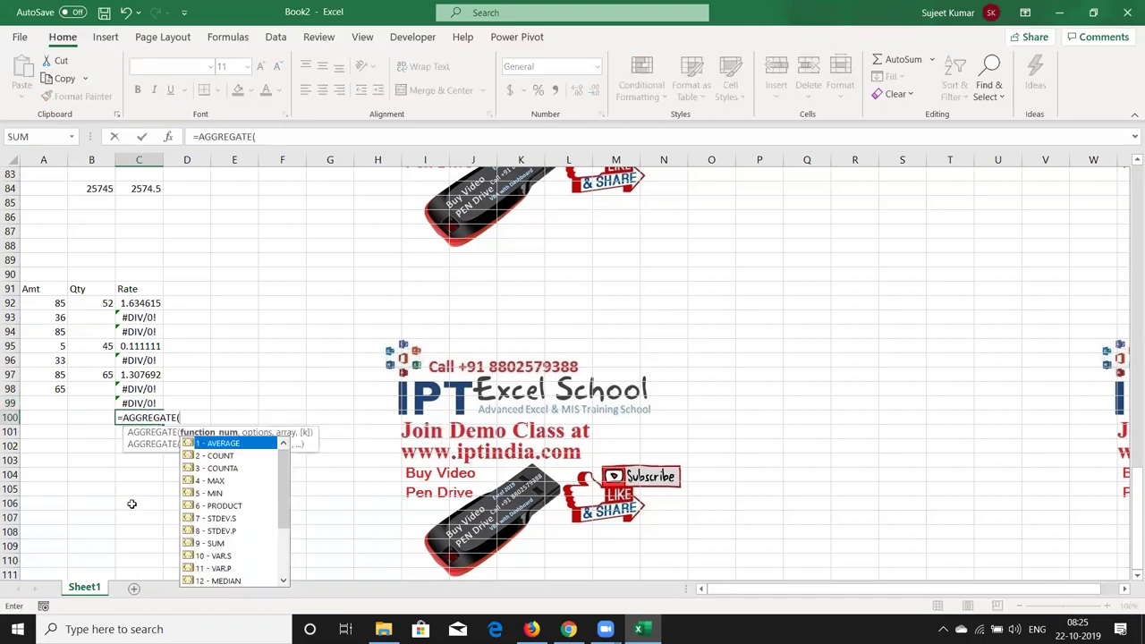
key("Down")
key("Down")
key("Down")
key("Down")
key("Down")
key("Down")
key("Down")
key("Down")
key("Tab")
type(",")
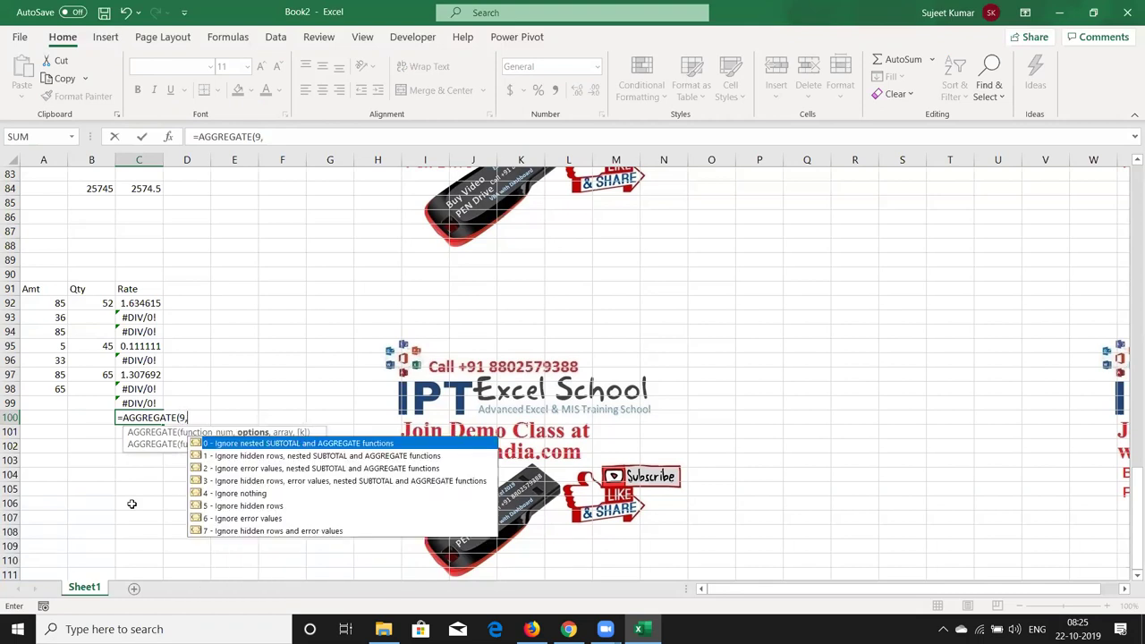
key("Down")
key("Down")
key("Down")
key("Down")
key("Down")
key("Down")
key("Tab")
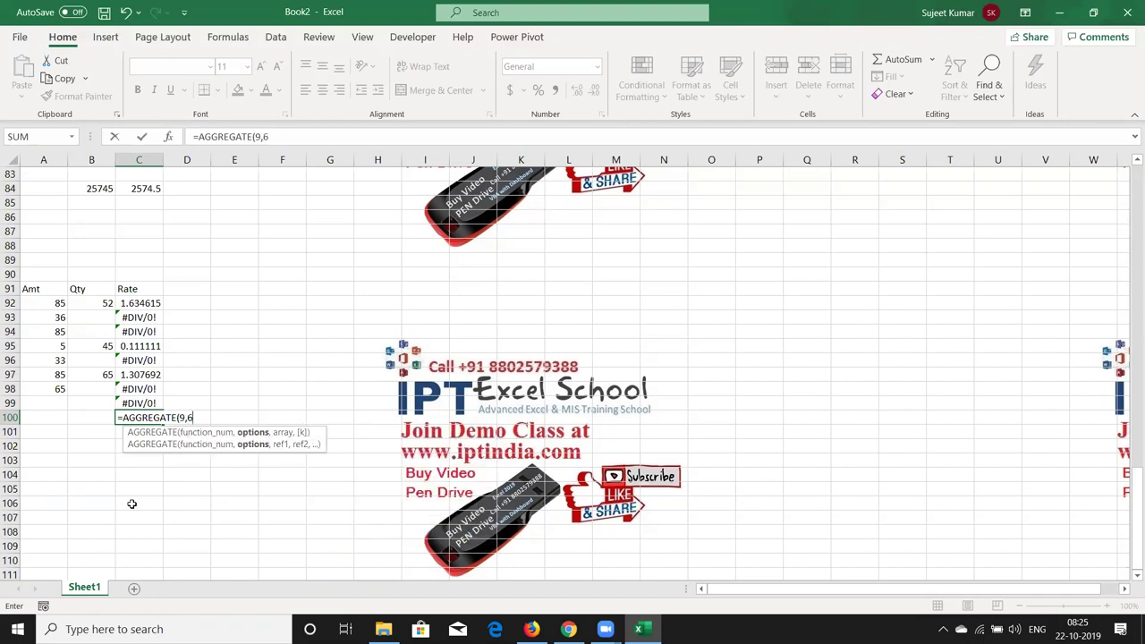
type(",")
key("Up")
key("Up")
key("Up")
key("Down")
key("shift+Up")
key("shift+Up")
key("shift+Up")
key("shift+Up")
key("shift+Up")
key("shift+Up")
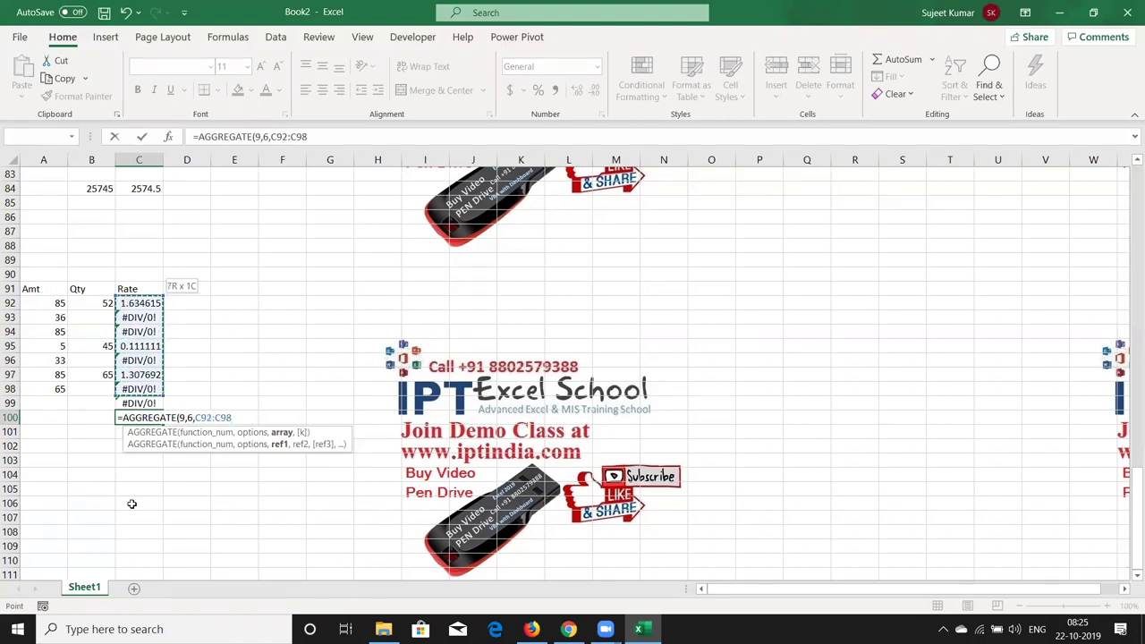
key("ctrl+Return")
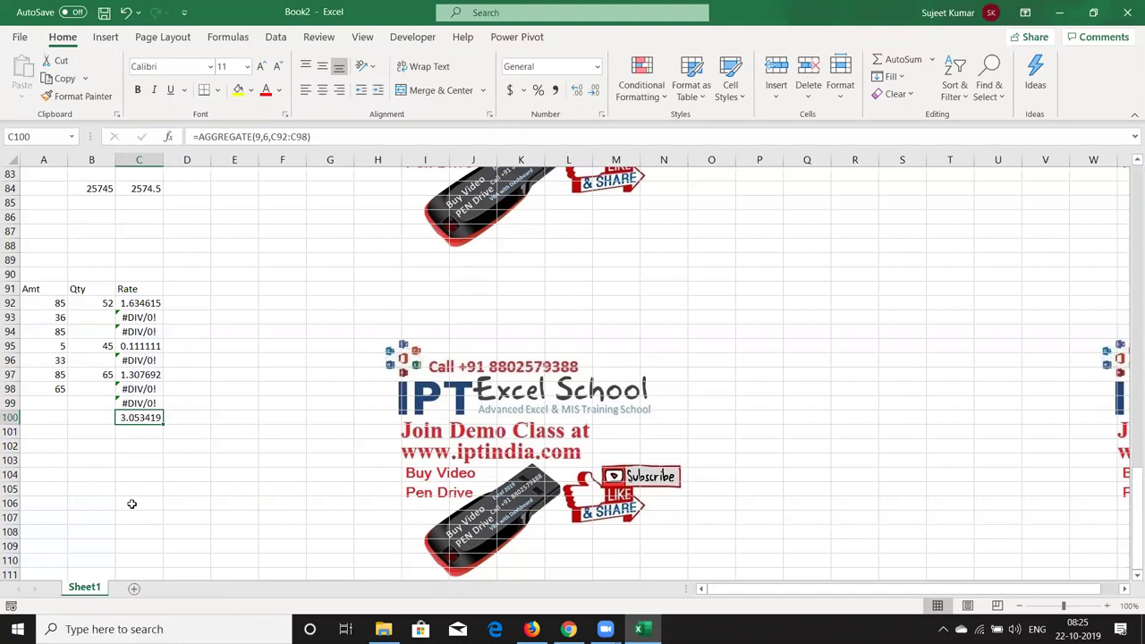
Copy the C100 total, cancel a stray entry, and move down to C101.
key("ctrl+c")
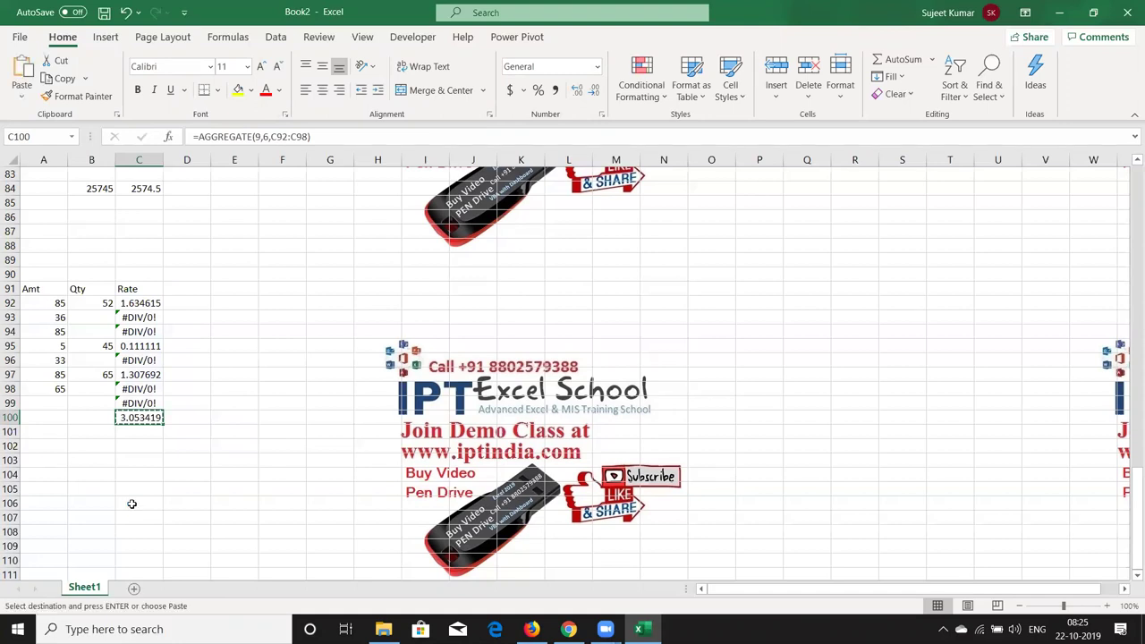
type("0")
key("Escape")
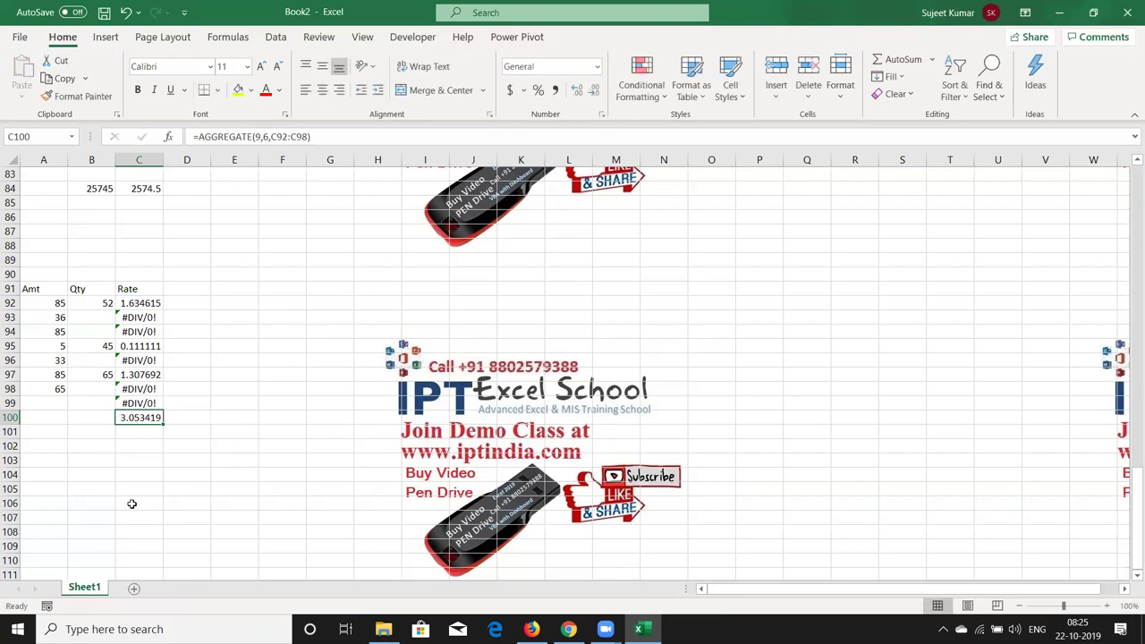
key("Down")
Enter {=SUM(IFERROR(C92:C98,0))} as an array formula in C101, returning 3.053419.
type("=SUM(i")
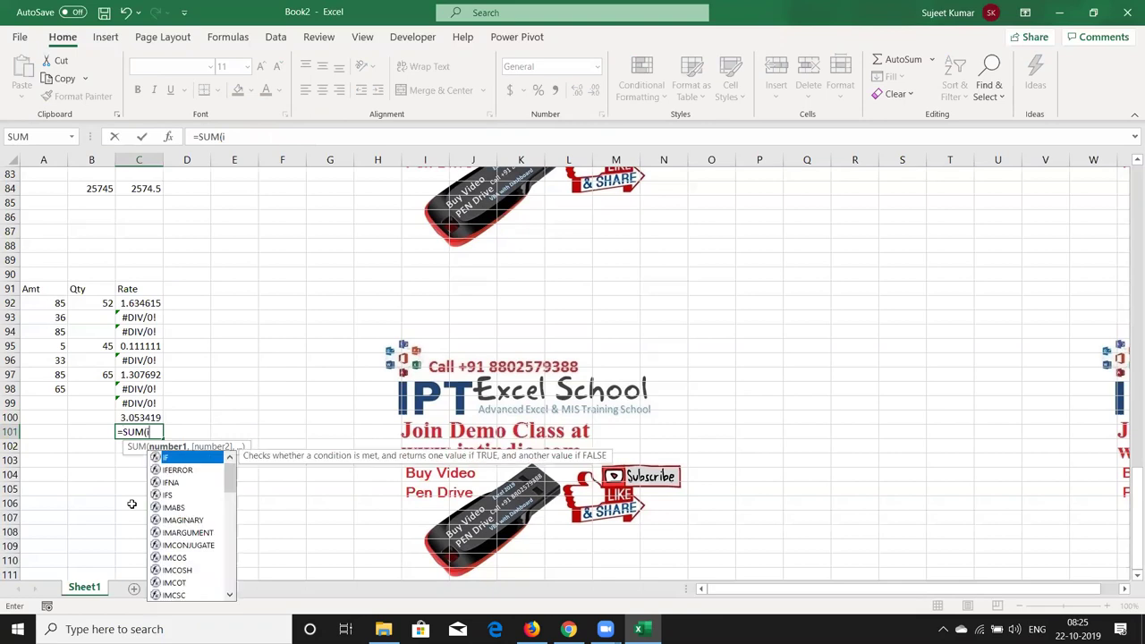
type("f")
key("Down")
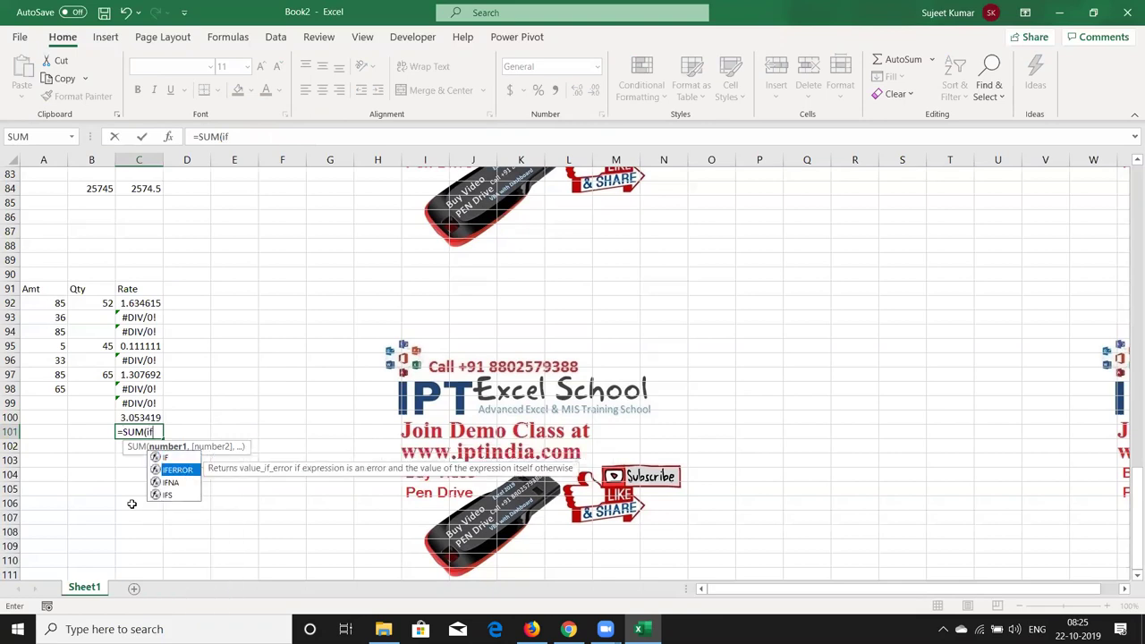
key("Tab")
key("Up")
key("Up")
key("Up")
key("shift+Up")
key("shift+Up")
key("shift+Up")
type(",0)")
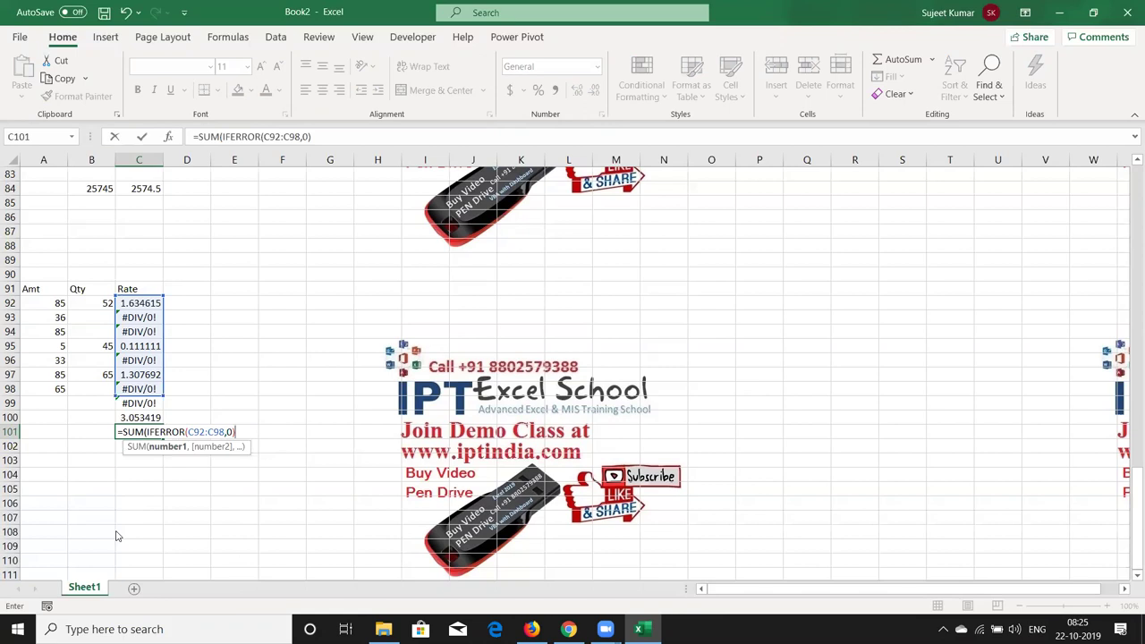
key("ctrl+shift+Return")
key("Return")
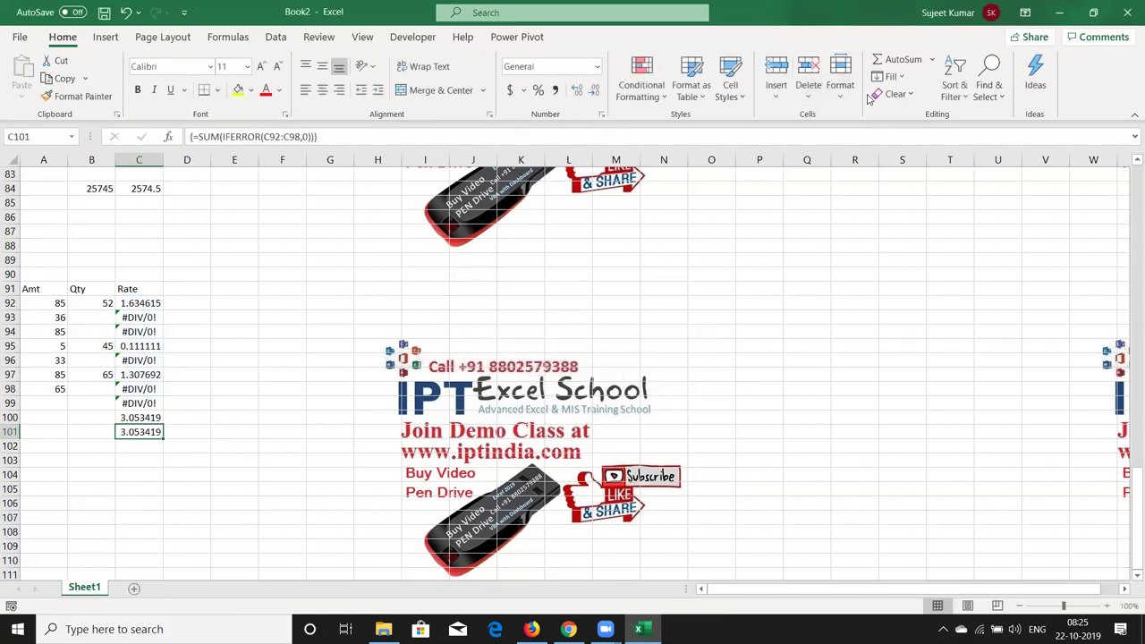
Run Evaluate Formula on C101 and evaluate its IFERROR part.
left_click(219, 39)
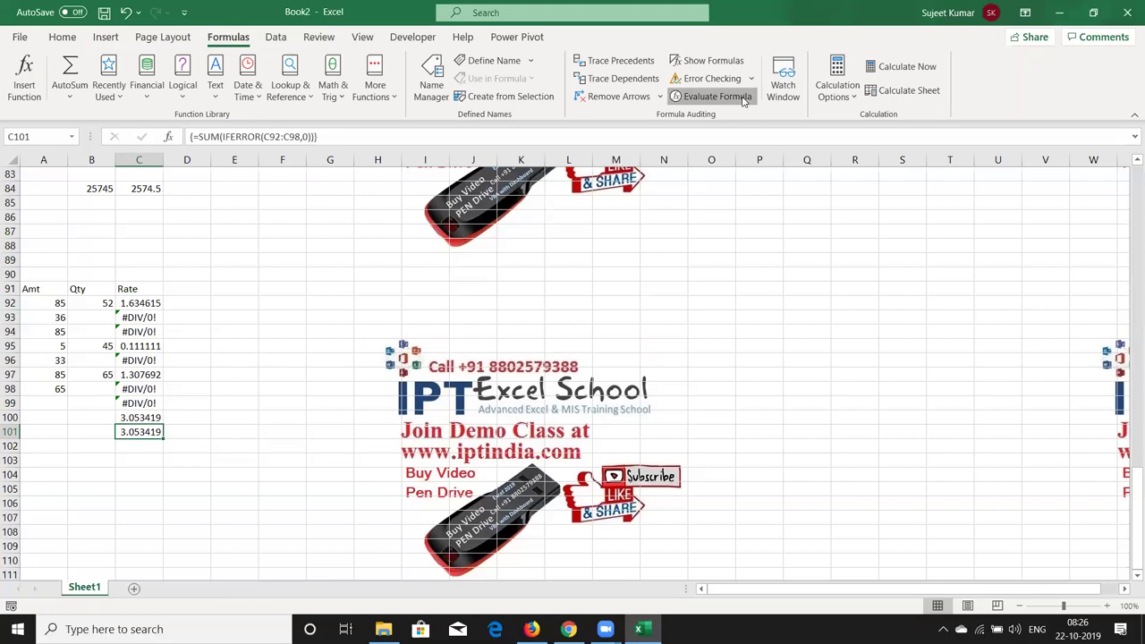
left_click(742, 98)
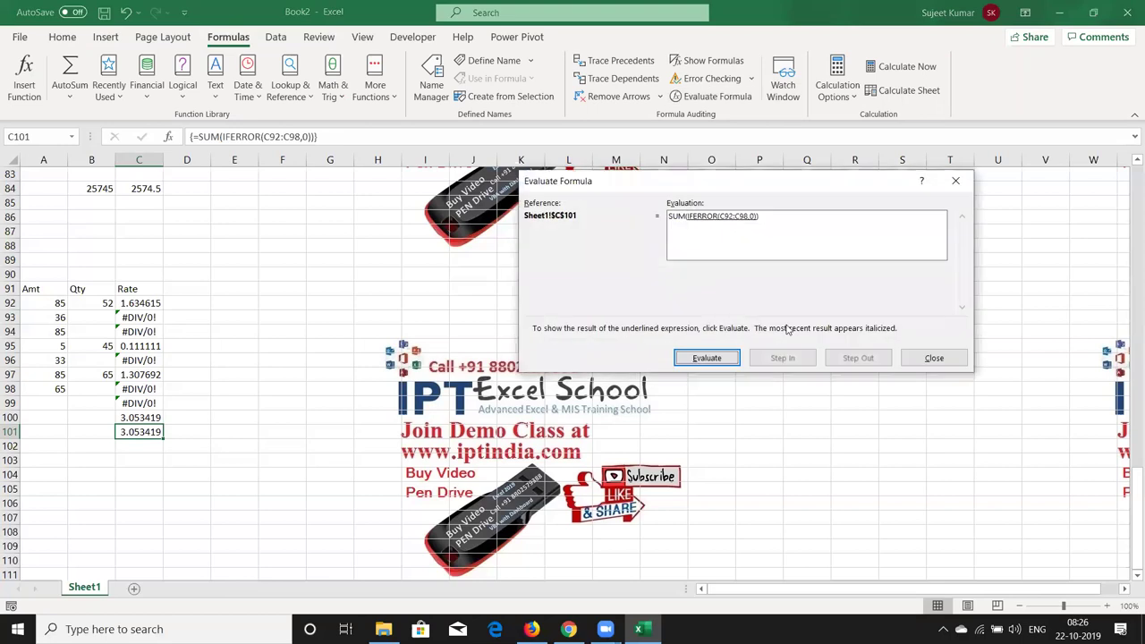
left_click(707, 358)
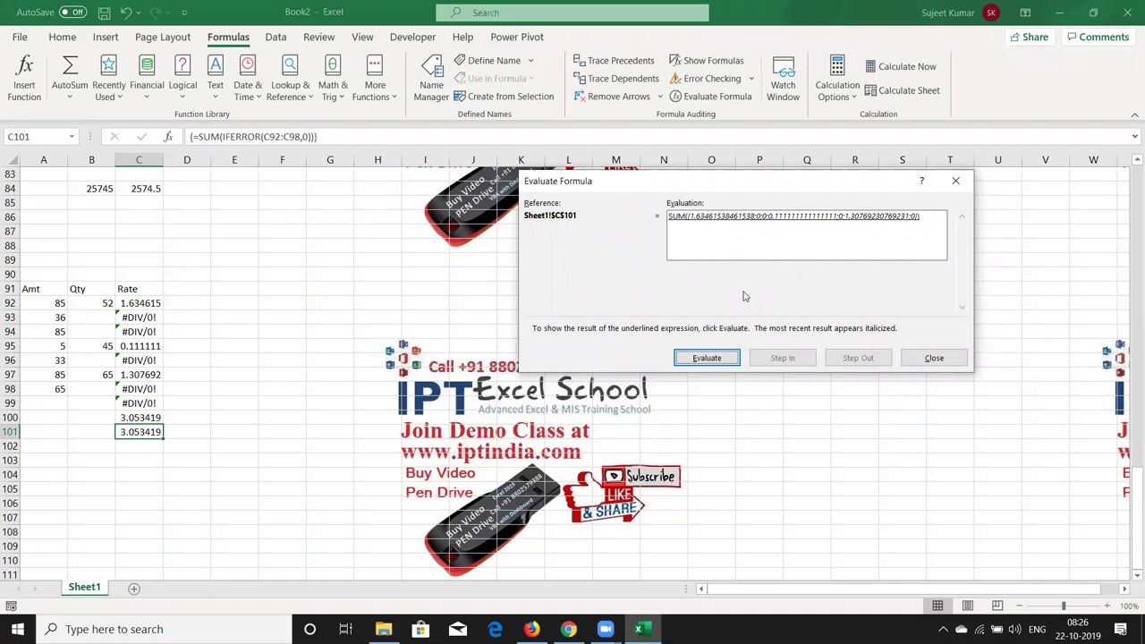
Close the Evaluate Formula dialog for C101's array formula and go back to the PDF.
left_click(955, 181)
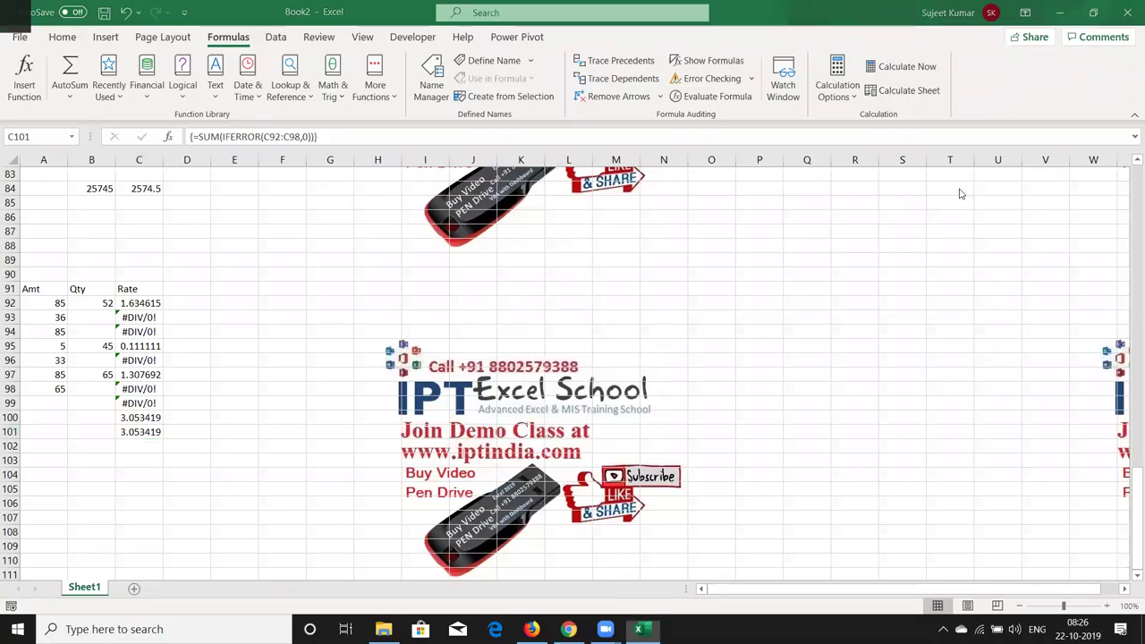
key("alt+Tab")
Scroll the array-formula PDF to the example formula and highlight AGGREGATE, then ISERROR.
scroll(959, 194, "down", 1)
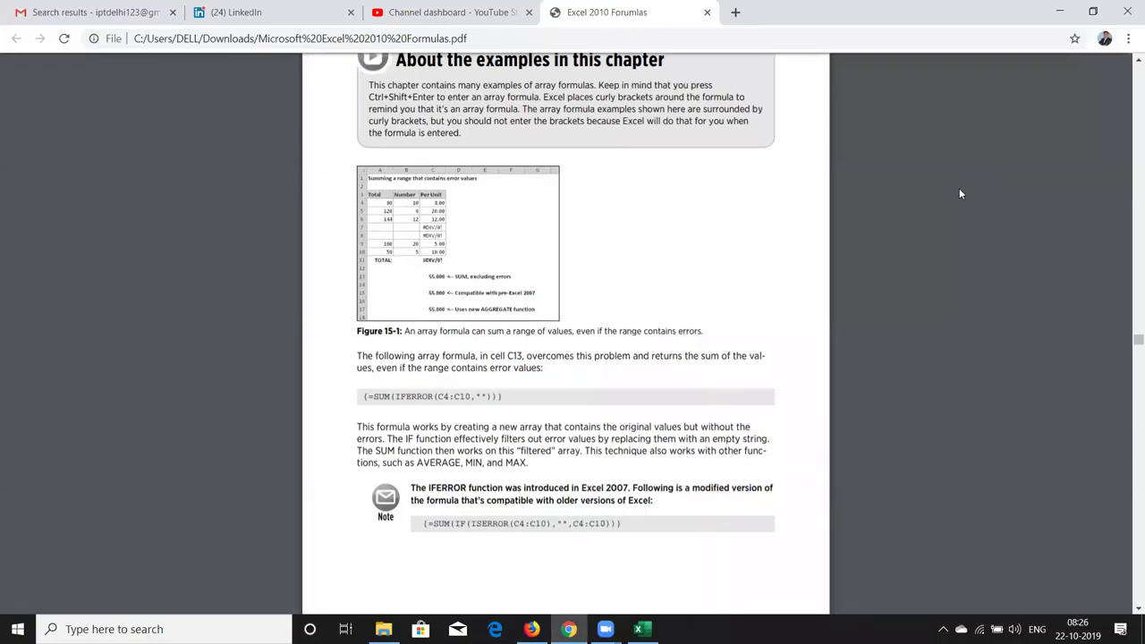
scroll(959, 193, "down", 4)
scroll(958, 193, "down", 1)
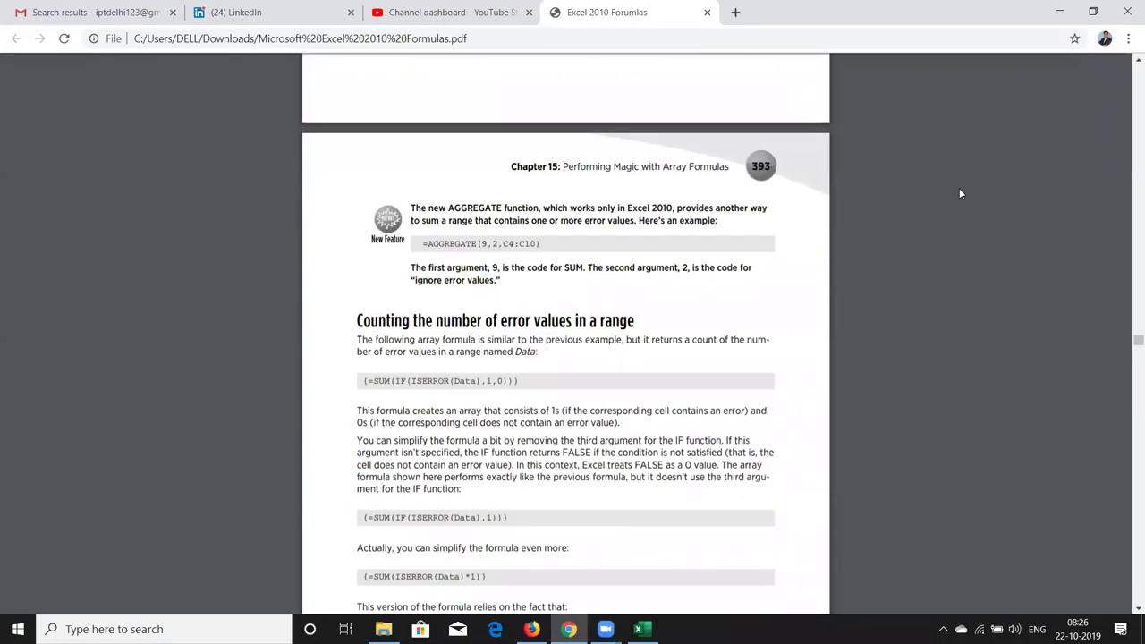
scroll(959, 193, "down", 1)
scroll(959, 193, "down", 1)
scroll(959, 193, "down", 1)
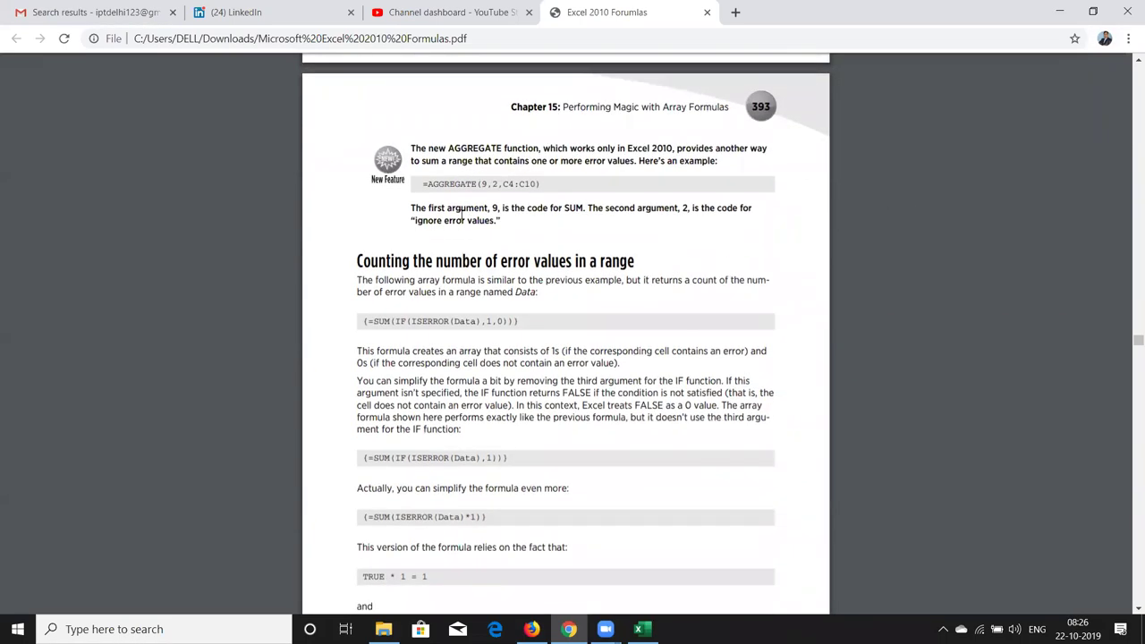
double_click(467, 185)
left_click(398, 323)
double_click(425, 321)
Scroll further through the PDF to the next example and highlight LARGE.
scroll(425, 319, "down", 7)
scroll(425, 319, "up", 5)
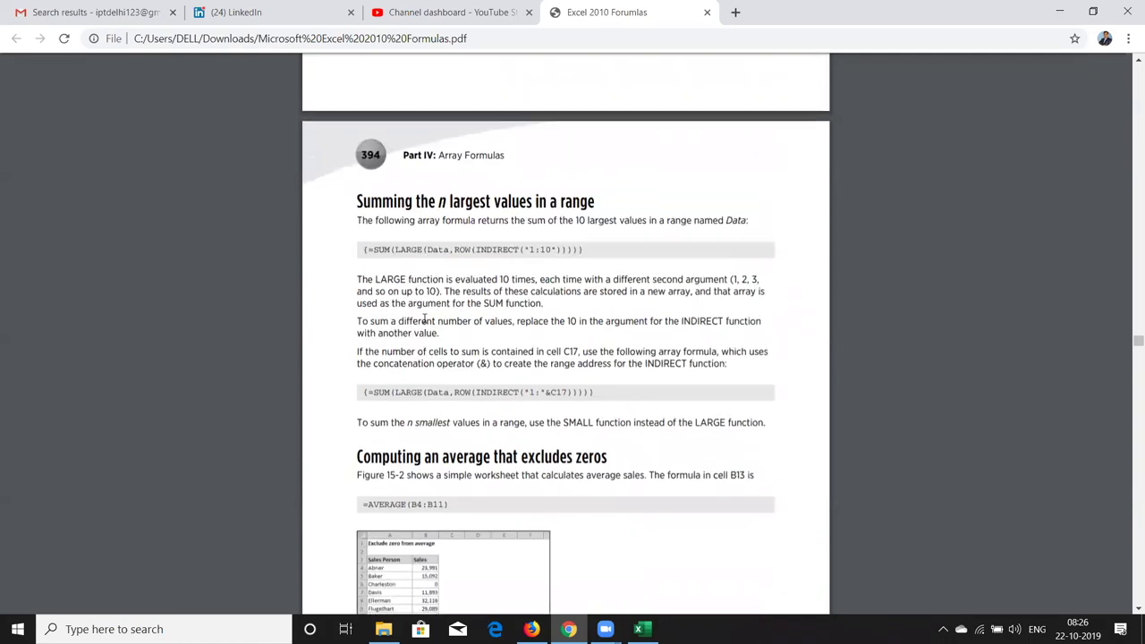
scroll(425, 320, "up", 4)
scroll(425, 319, "down", 1)
scroll(425, 319, "down", 3)
scroll(425, 319, "down", 3)
scroll(425, 319, "down", 1)
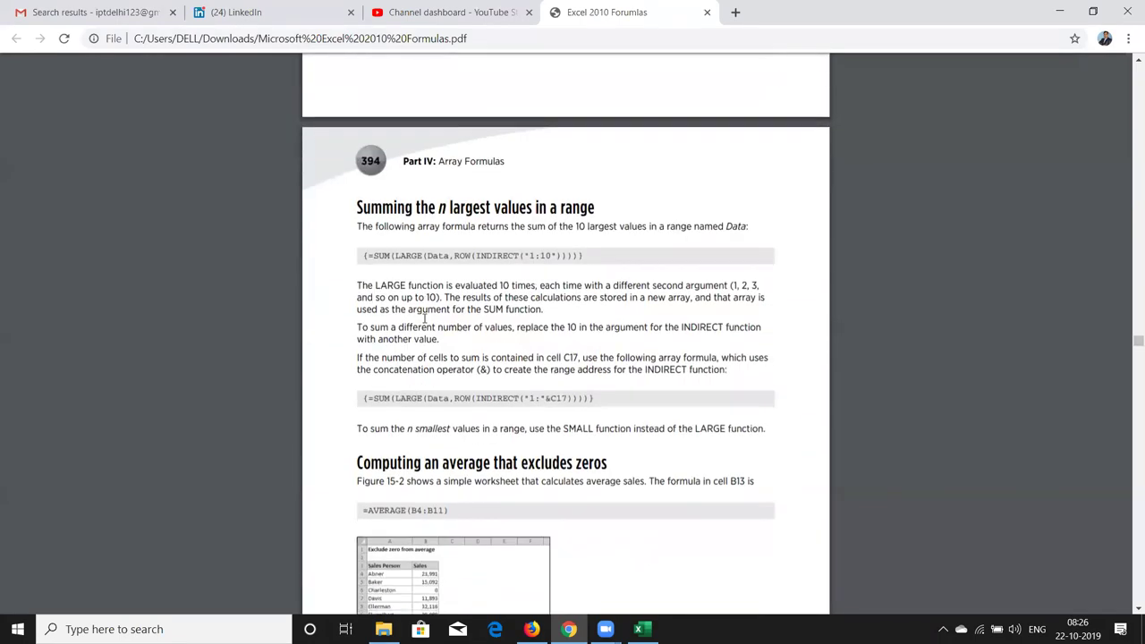
scroll(425, 320, "down", 2)
double_click(412, 195)
Read down to 'Computing an average that excludes zeros', then return to the Excel workbook.
scroll(412, 195, "down", 1)
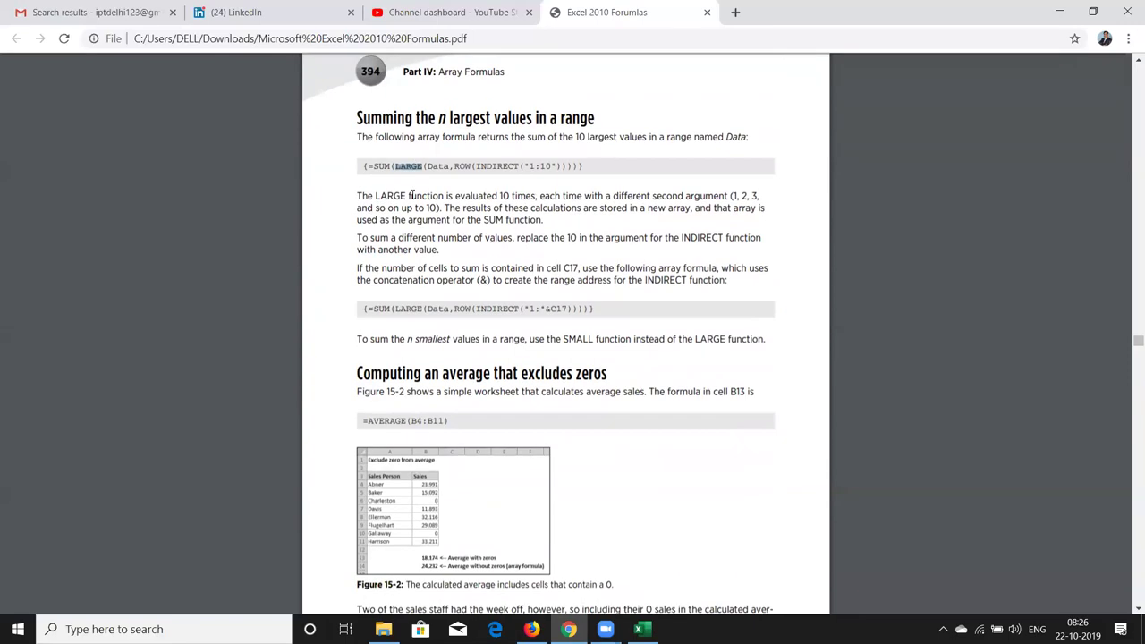
scroll(412, 193, "down", 1)
scroll(413, 195, "down", 2)
scroll(413, 195, "down", 2)
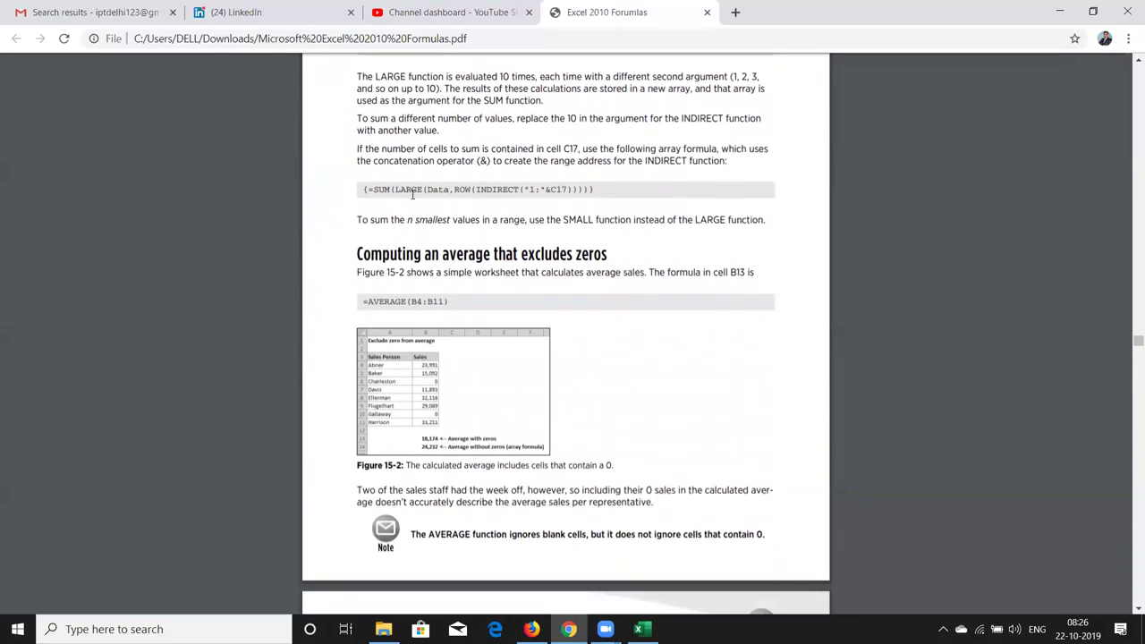
scroll(413, 195, "down", 1)
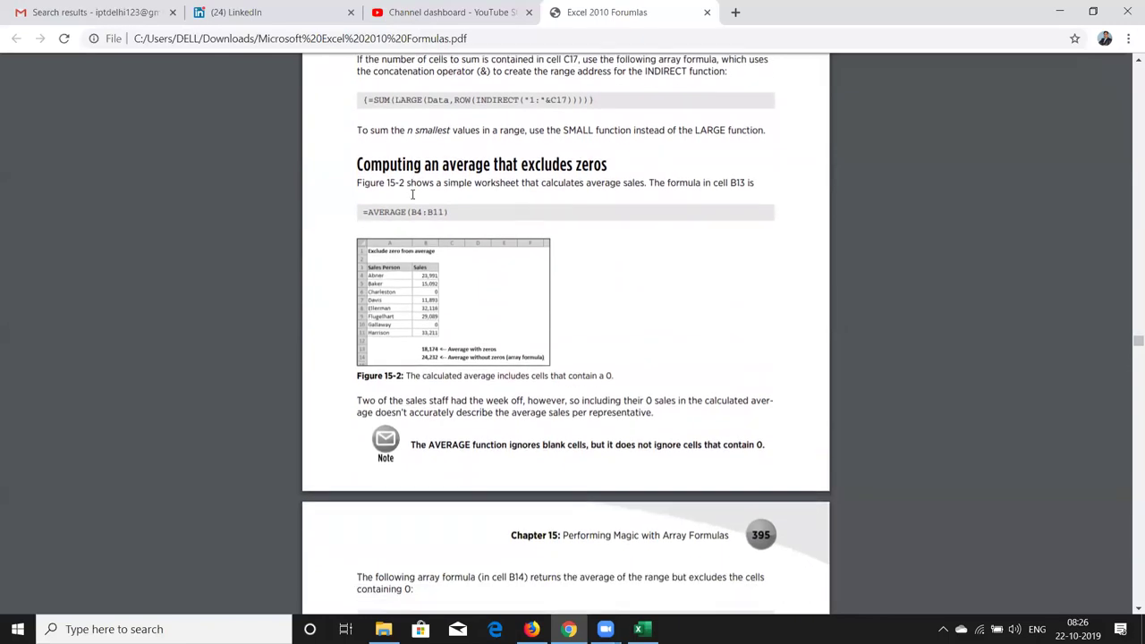
scroll(413, 195, "down", 1)
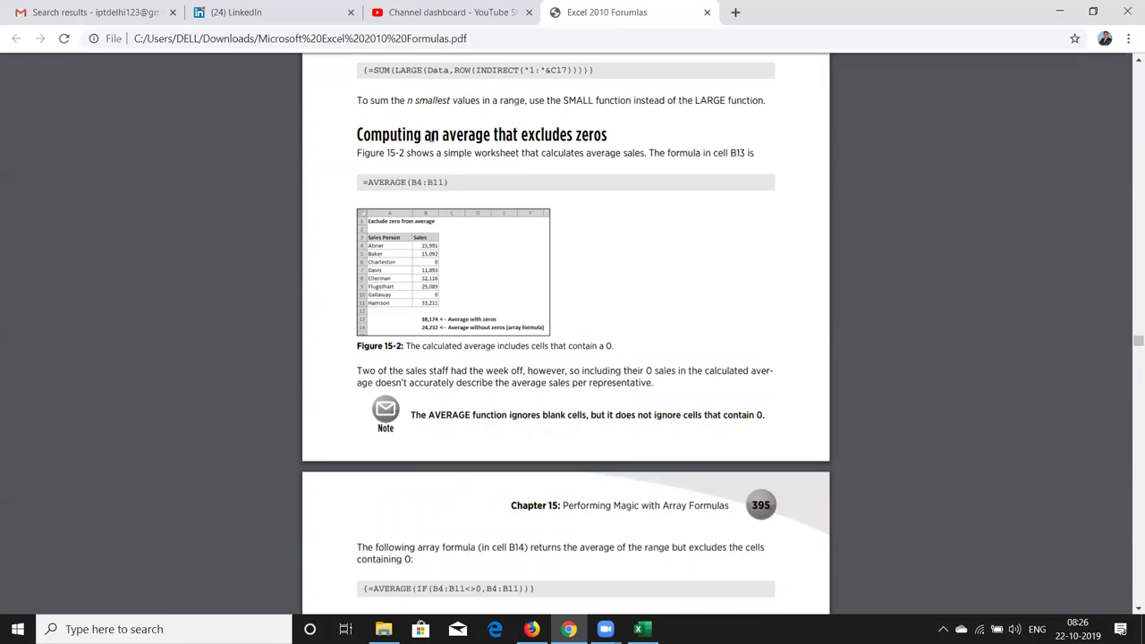
key("alt+Tab")
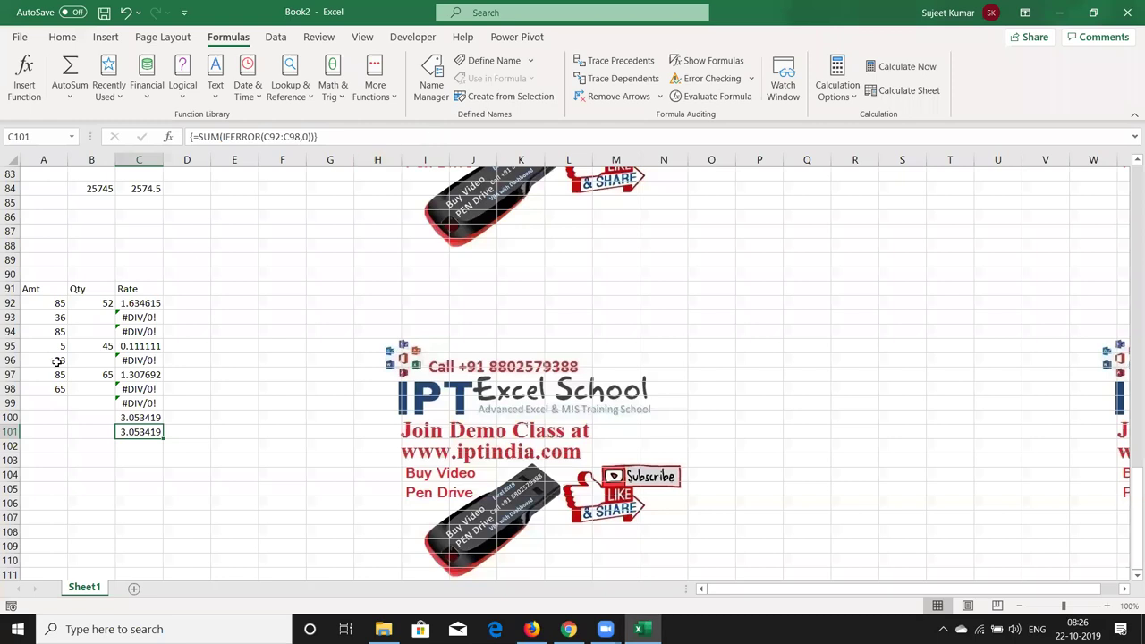
Enter 85, 36, 96, 63, 63, 63, 0, 63, 65 into A120:A128.
key("Down")
key("Down")
key("Down")
key("Down")
key("Down")
key("Down")
key("Down")
key("Down")
key("Down")
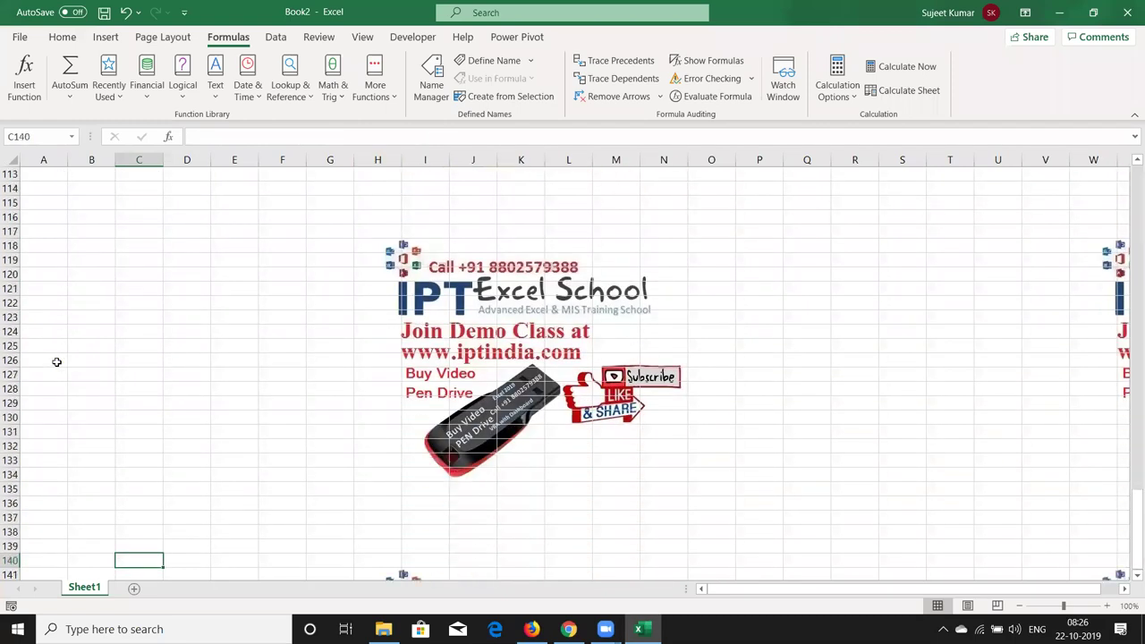
left_click(39, 275)
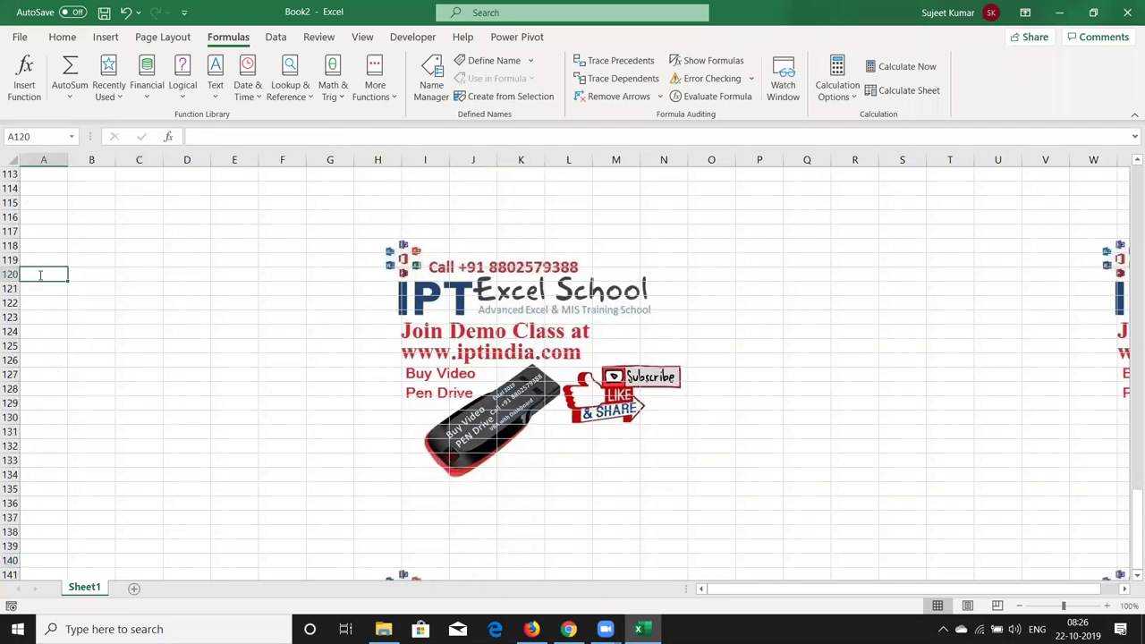
type("85")
key("Return")
type("36")
key("Return")
type("96")
key("Return")
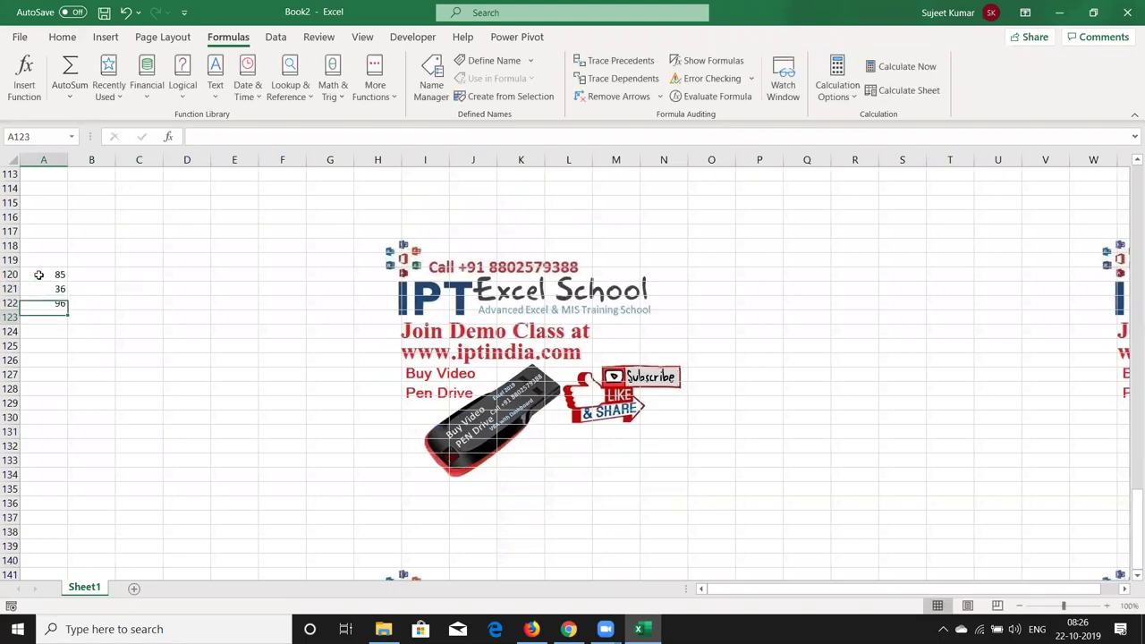
type("63")
key("Return")
type("63")
key("Return")
type("63")
key("Return")
type("0")
key("Return")
type("63")
key("Return")
type("65")
key("Return")
Enter =AVERAGE(A120:A128) in C120, giving 59.33333.
left_click(141, 275)
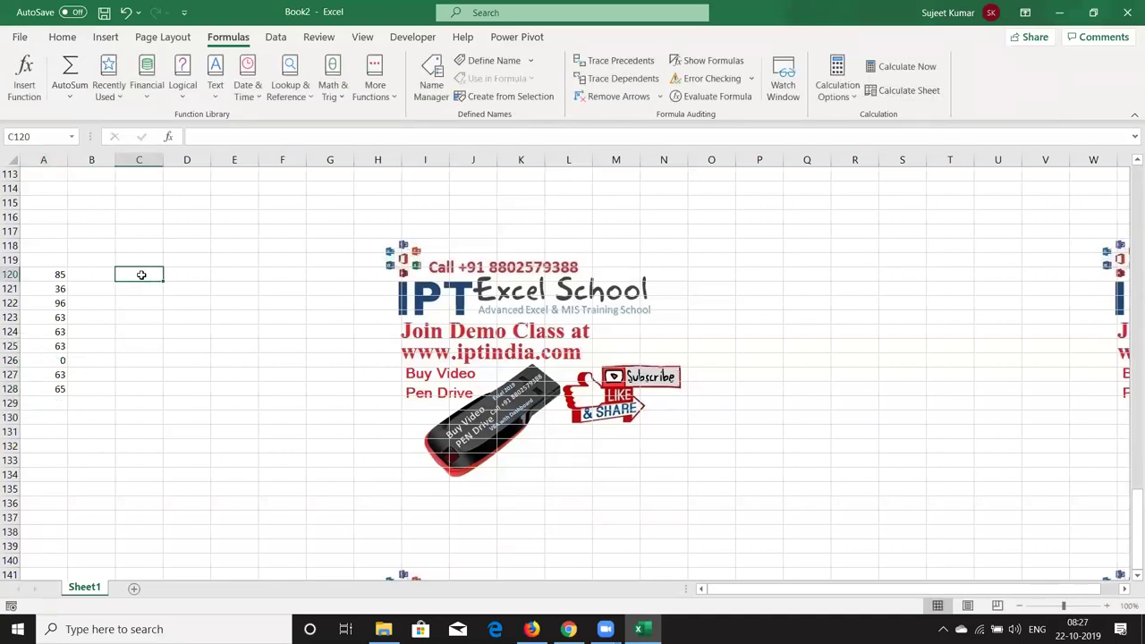
type("=ave")
key("Tab")
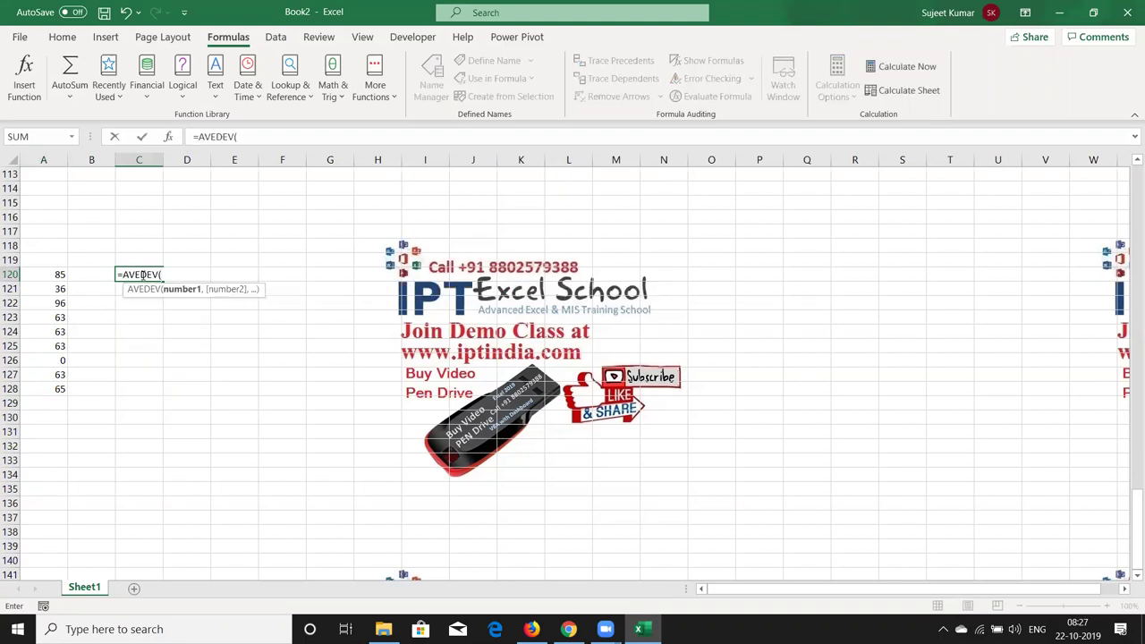
key("BackSpace")
key("BackSpace")
key("BackSpace")
key("Down")
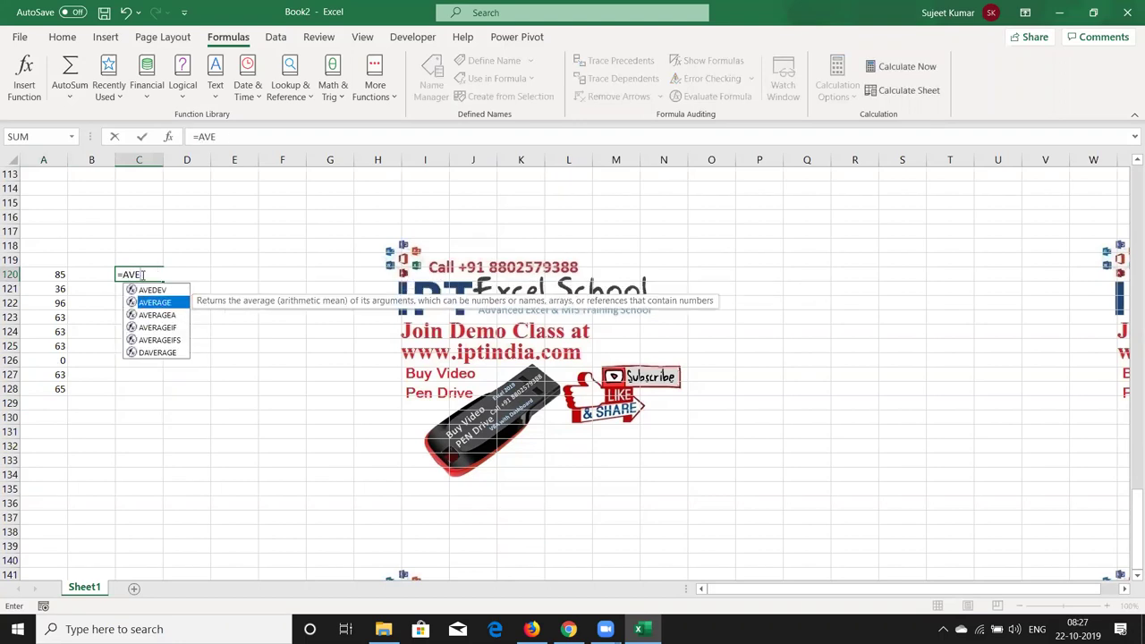
key("Tab")
key("Left")
key("Left")
key("ctrl+shift+Down")
key("Return")
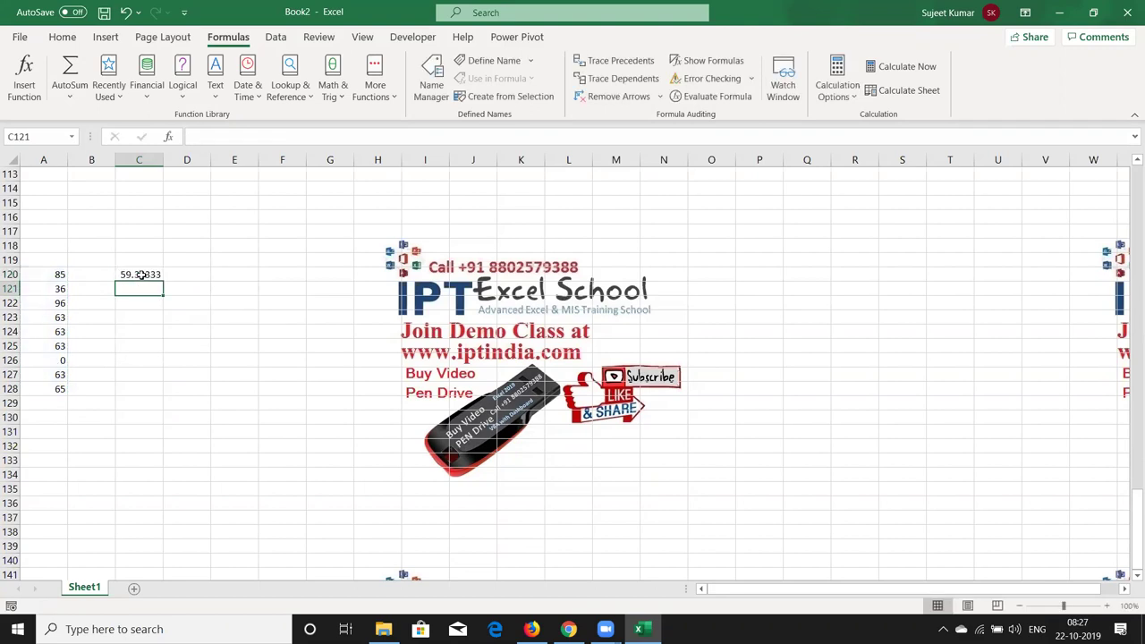
Delete the 0 in A126 to watch the average change, then undo to restore it.
left_click(57, 362)
key("Delete")
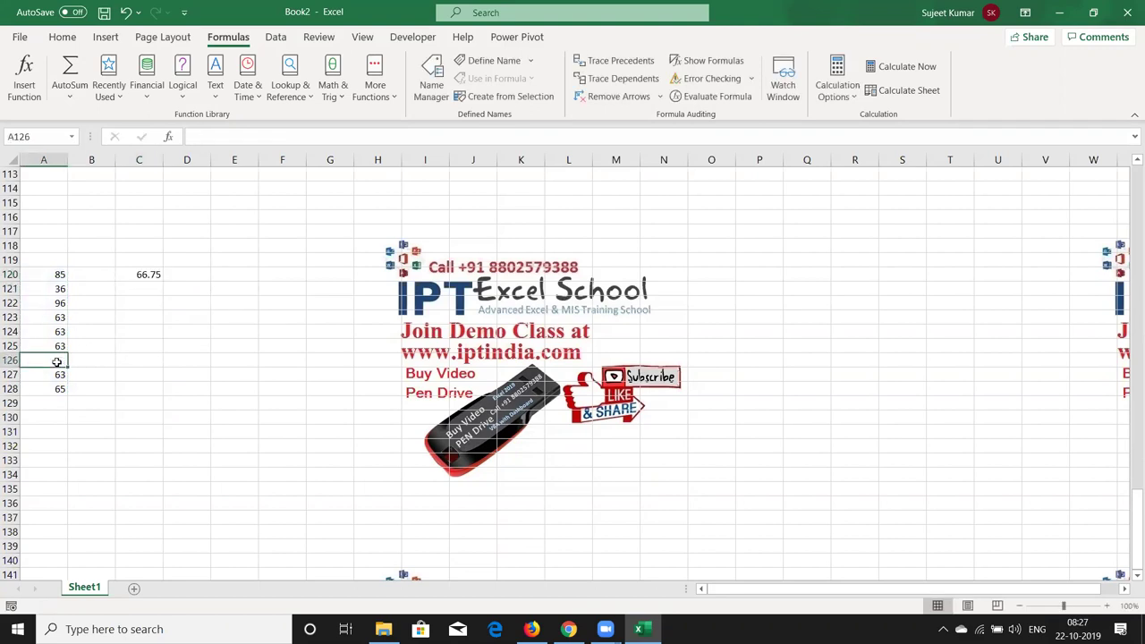
key("ctrl+z")
left_click(155, 292)
Start an =AGGREGATE(1, formula in C121 using function number 1 (AVERAGE).
type("=")
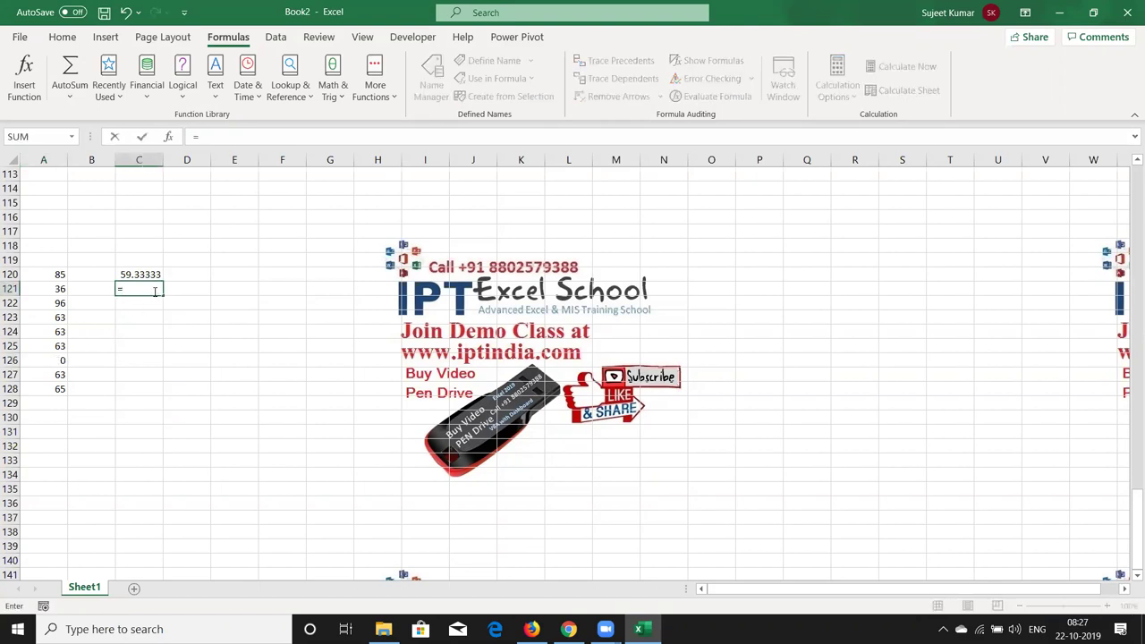
type("agg")
key("Tab")
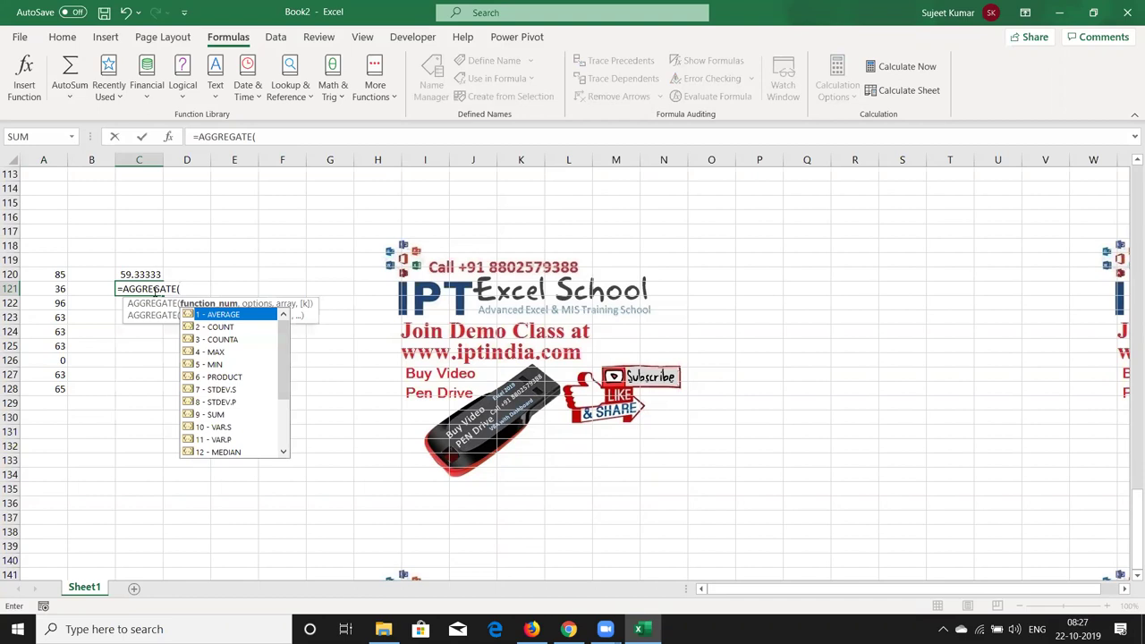
key("Down")
key("Down")
key("Down")
key("Down")
key("Down")
key("Down")
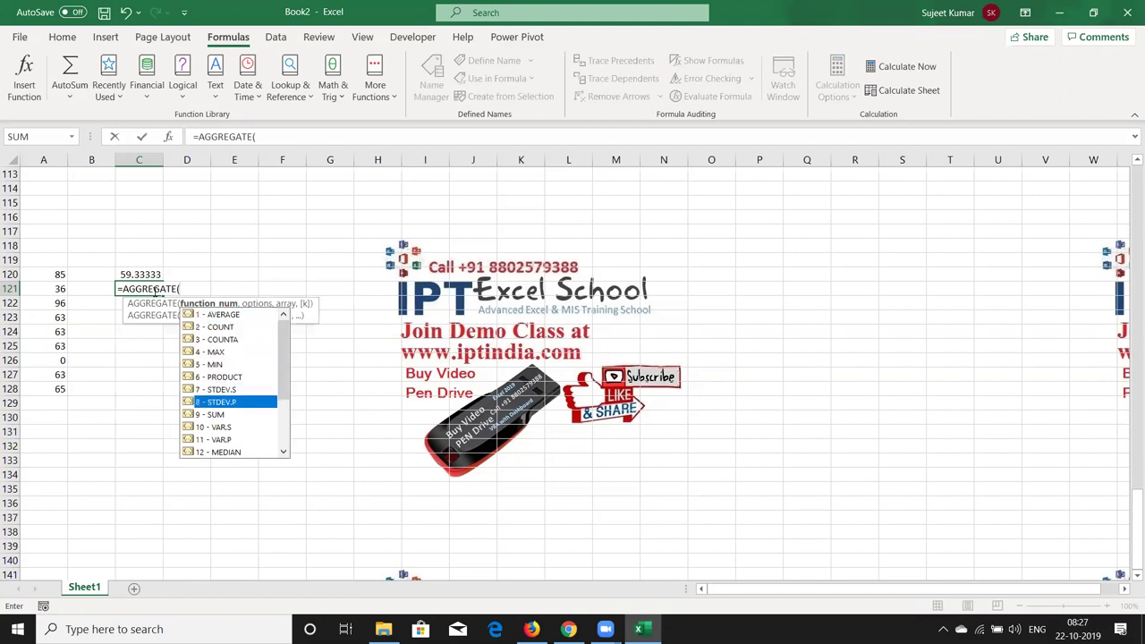
key("Up")
key("Up")
key("Up")
key("Up")
key("Up")
key("Up")
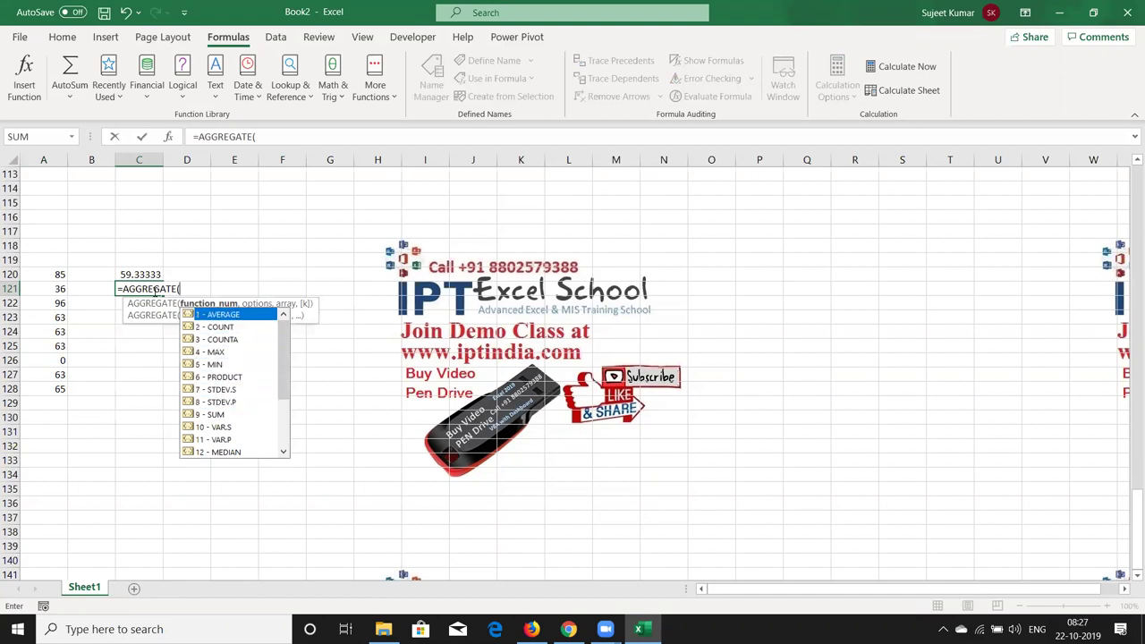
key("Tab")
type(",")
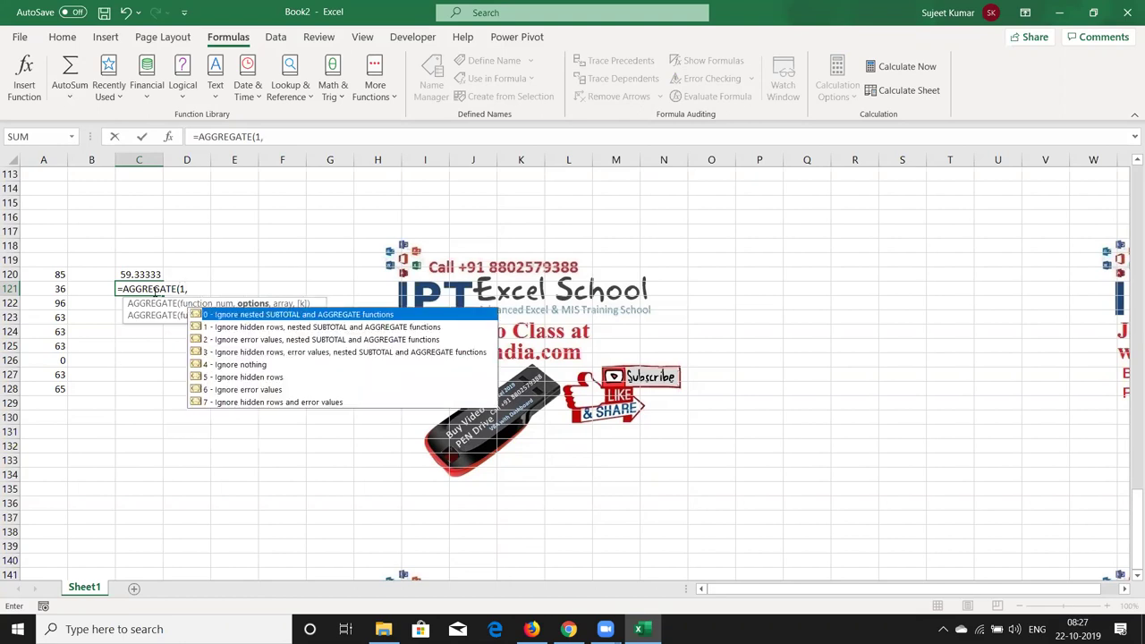
Look over the AGGREGATE ignore-option choices, then erase the partial formula.
key("Down")
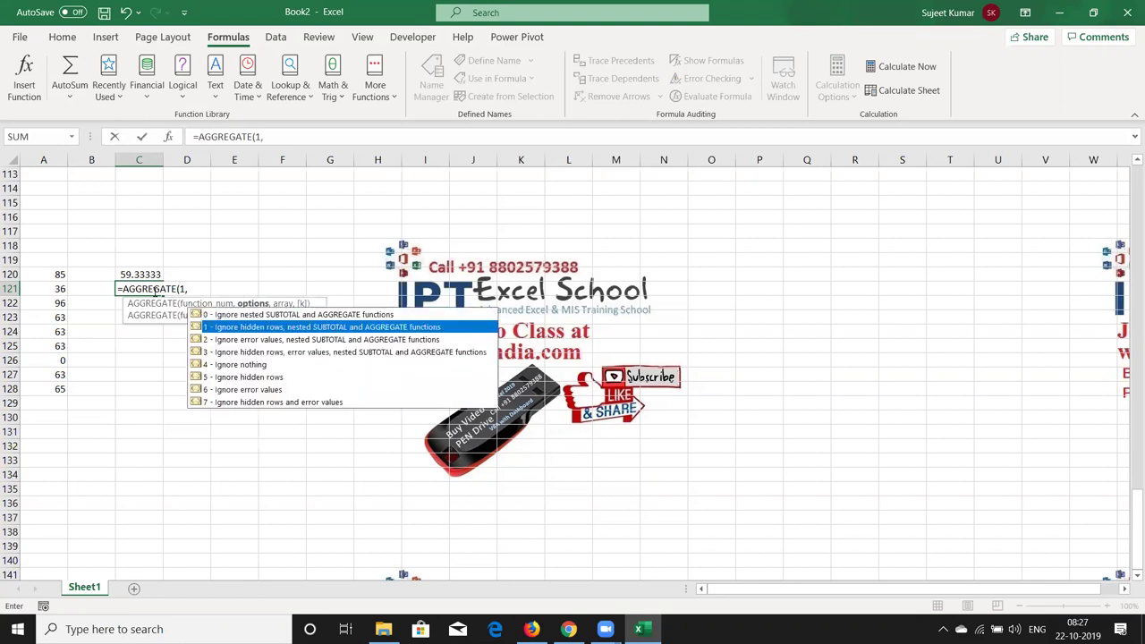
key("Up")
key("Down")
key("Down")
key("Down")
key("Down")
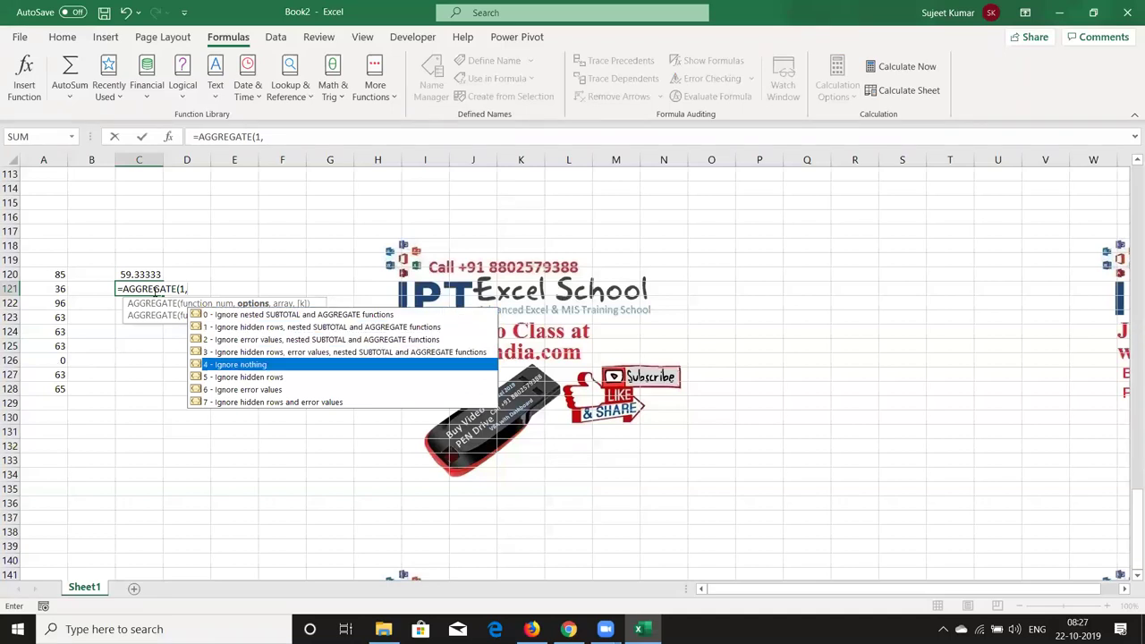
key("Down")
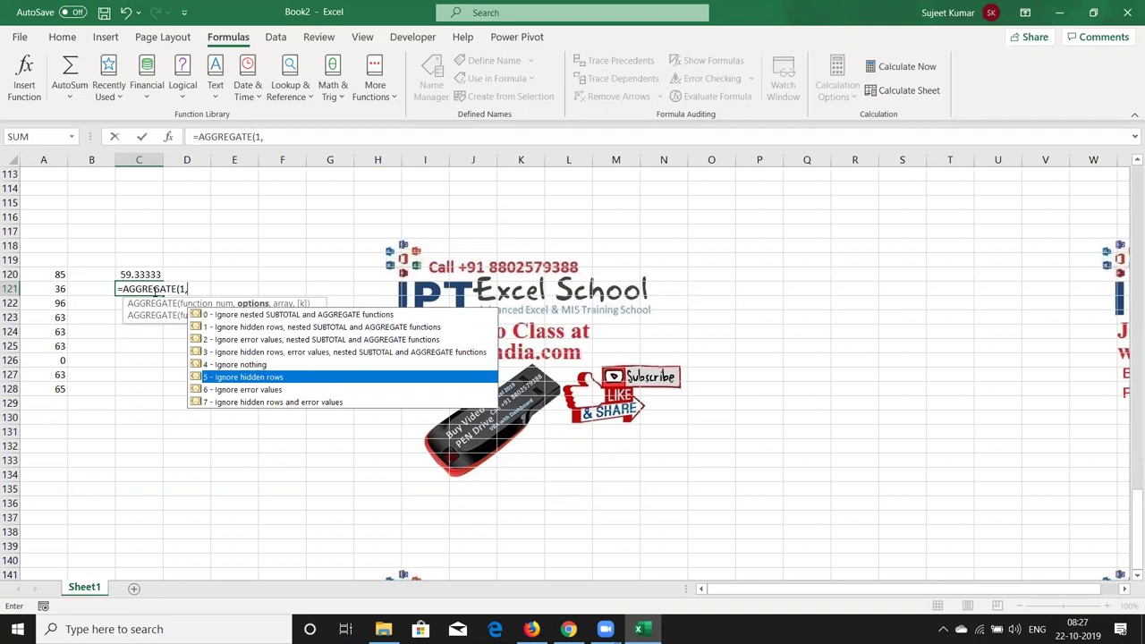
key("BackSpace")
key("BackSpace")
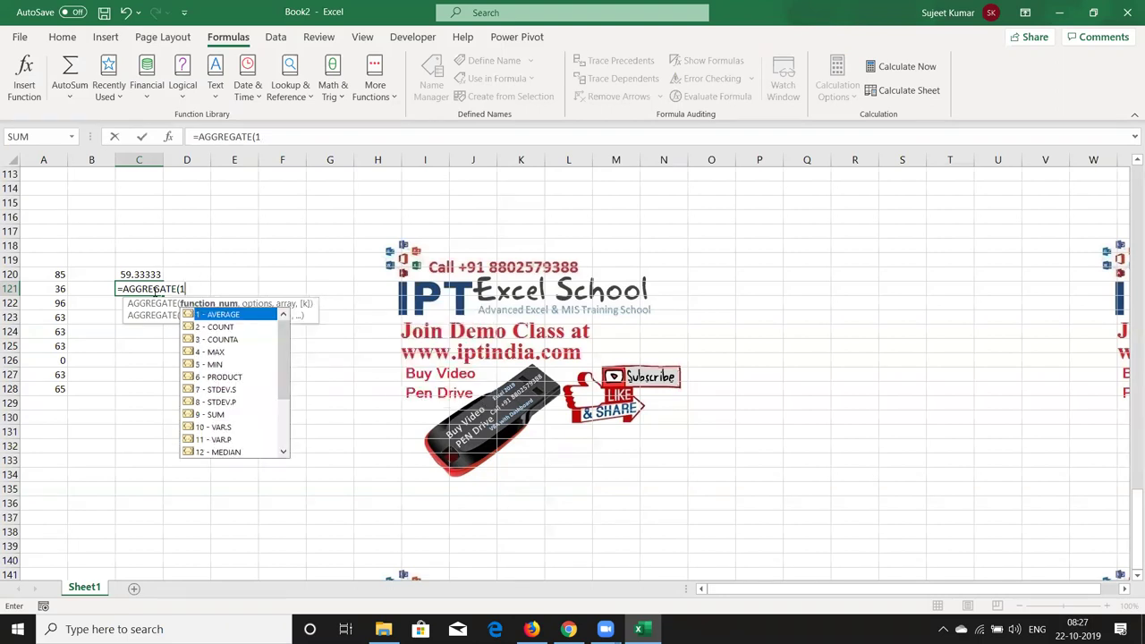
key("BackSpace")
key("BackSpace")
key("BackSpace")
key("BackSpace")
key("BackSpace")
key("BackSpace")
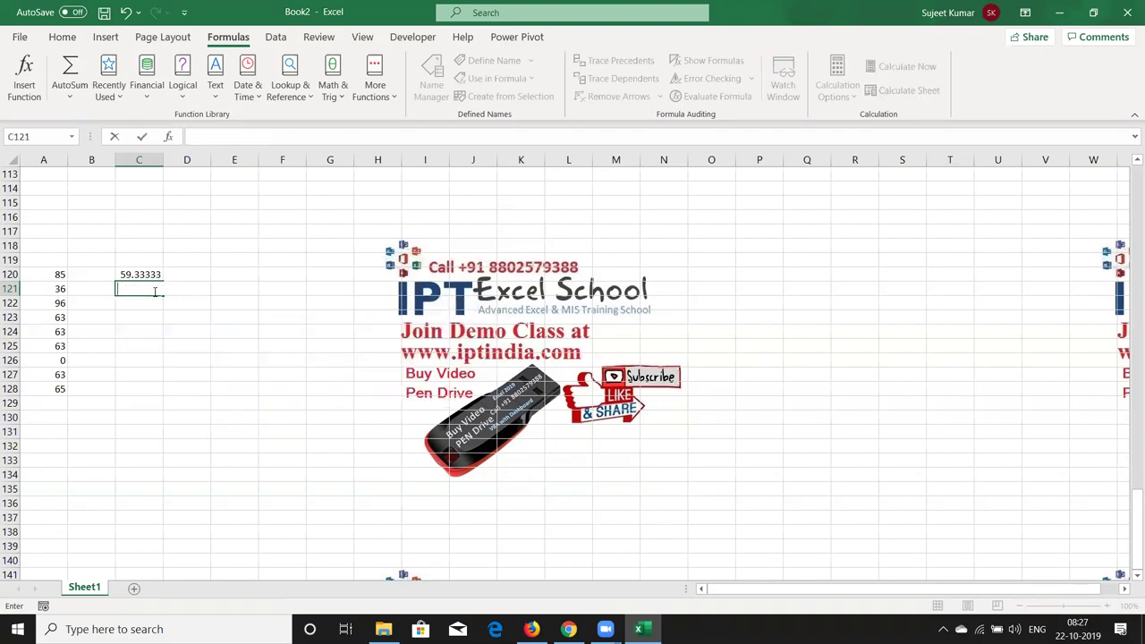
Begin the C121 formula as =AVERAGE(IF(A120:A128 with the range as the IF test.
type("=")
type("av")
key("Down")
key("Down")
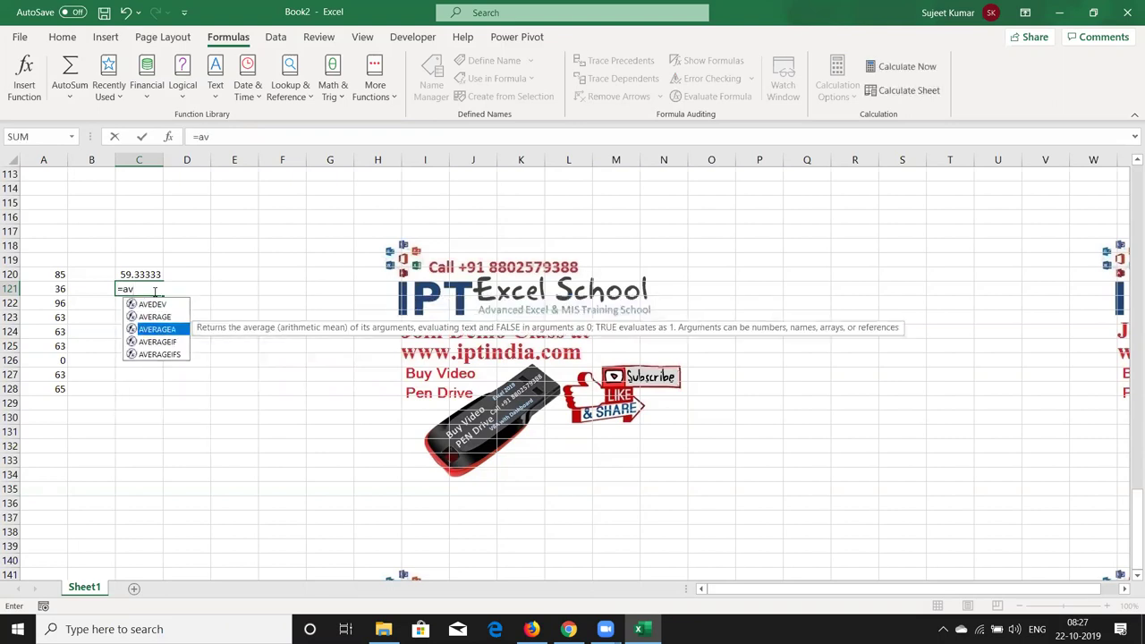
key("Up")
key("Tab")
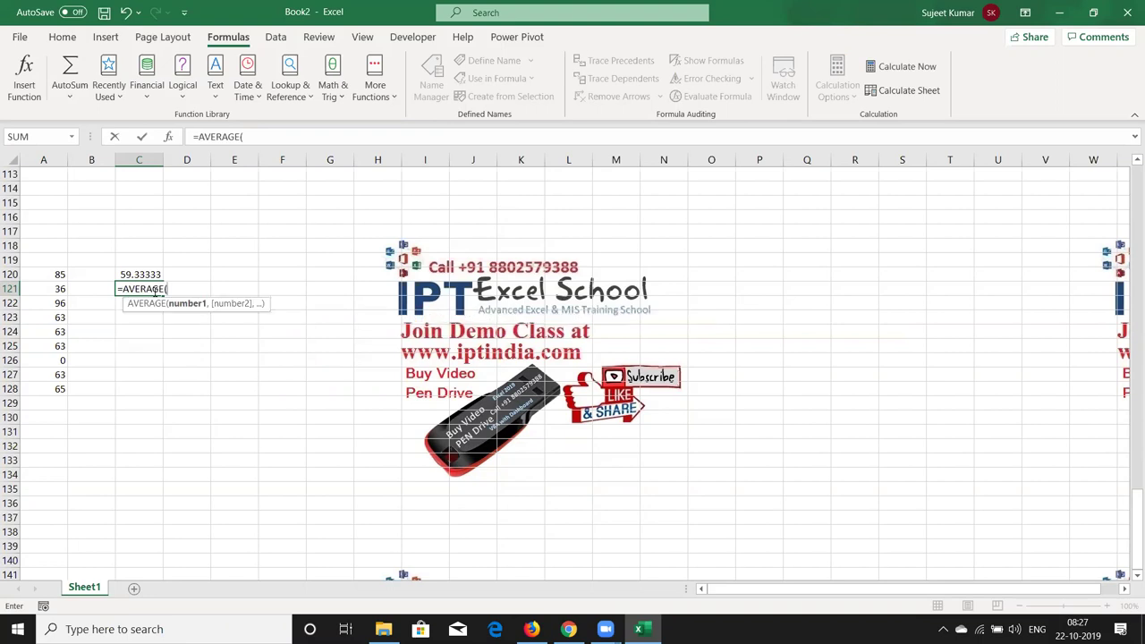
key("Left")
key("BackSpace")
key("BackSpace")
key("BackSpace")
key("BackSpace")
type("IF")
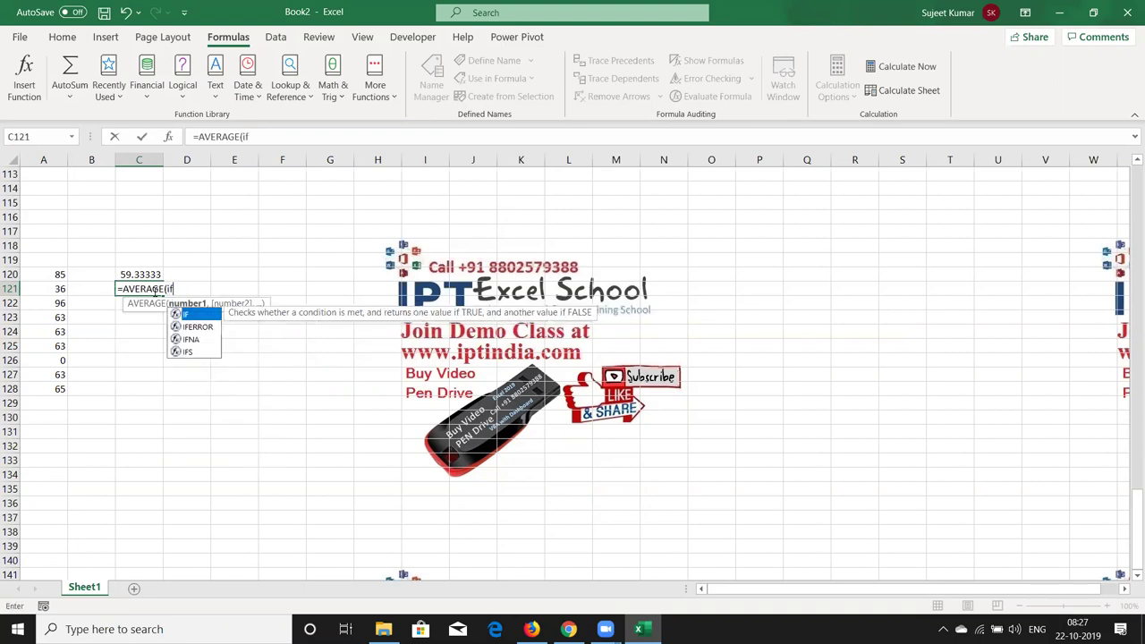
type("(")
key("Up")
key("Left")
key("Left")
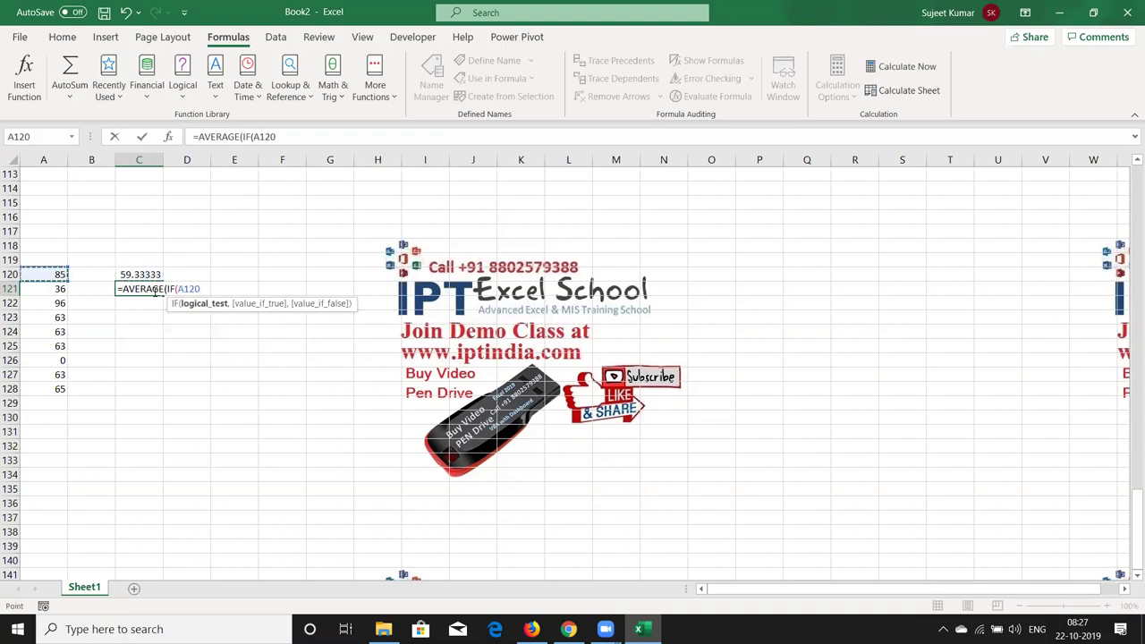
key("ctrl+shift+Down")
Finish it with the <>0 test and A120:A128 values, array-entered to return 66.75.
type("=0,")
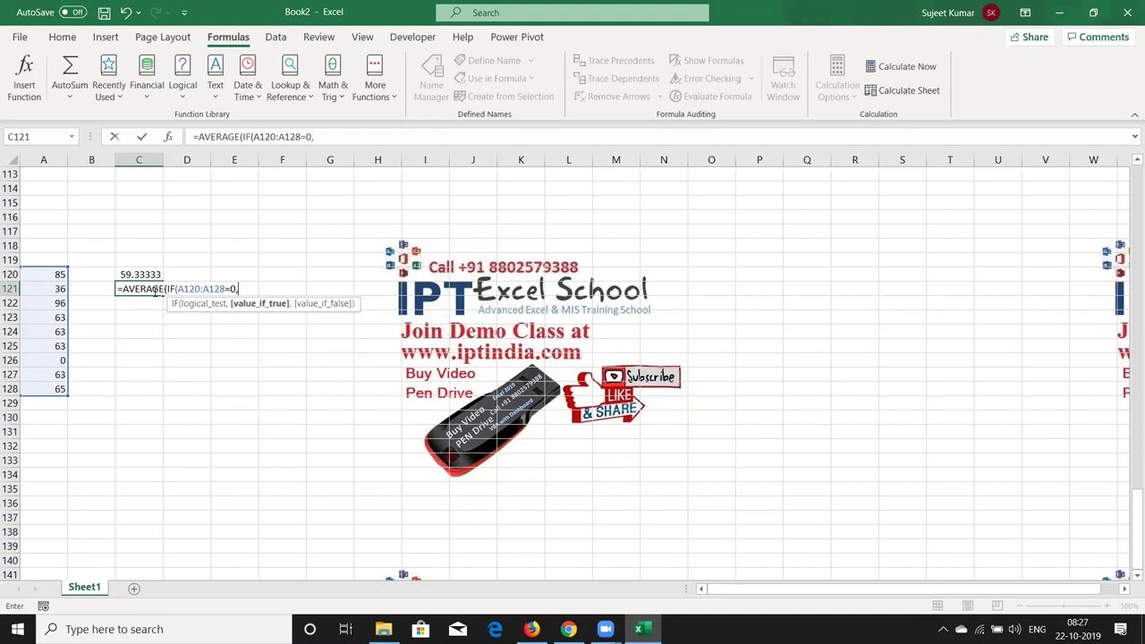
key("BackSpace")
key("BackSpace")
key("BackSpace")
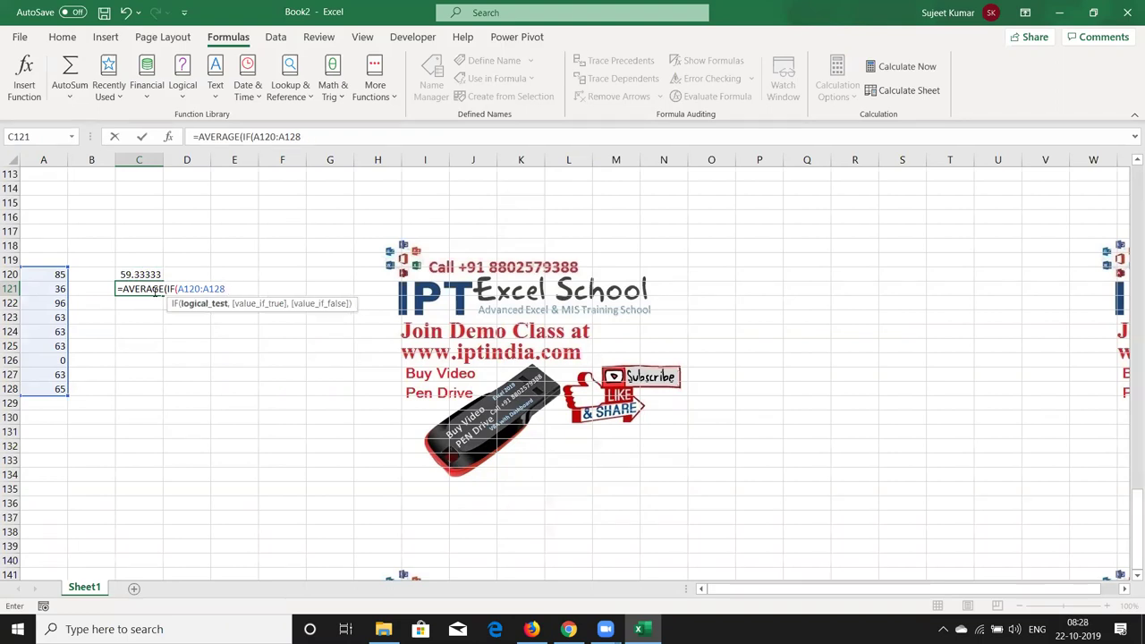
type("<>,0")
type(",")
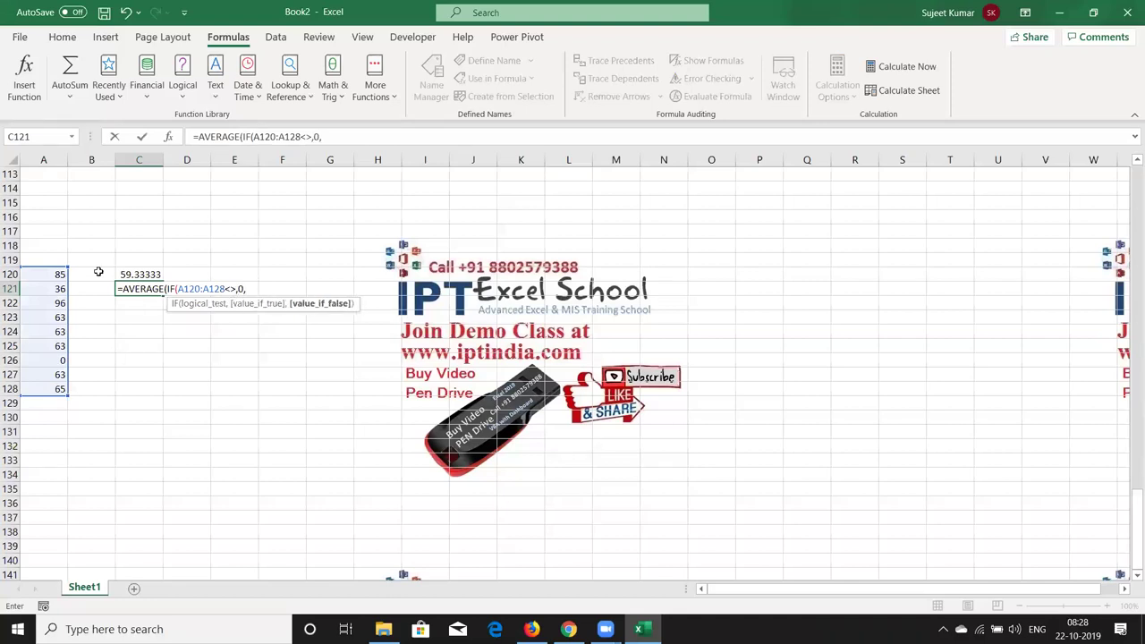
left_click_drag(55, 274, 46, 382)
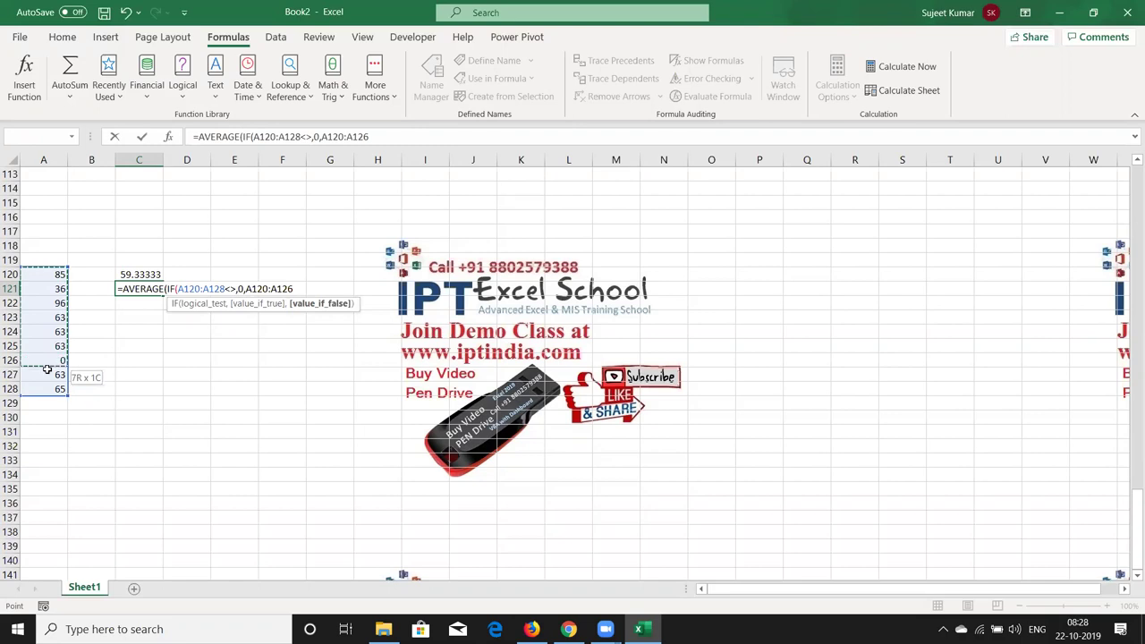
type("))")
key("Return")
key("Return")
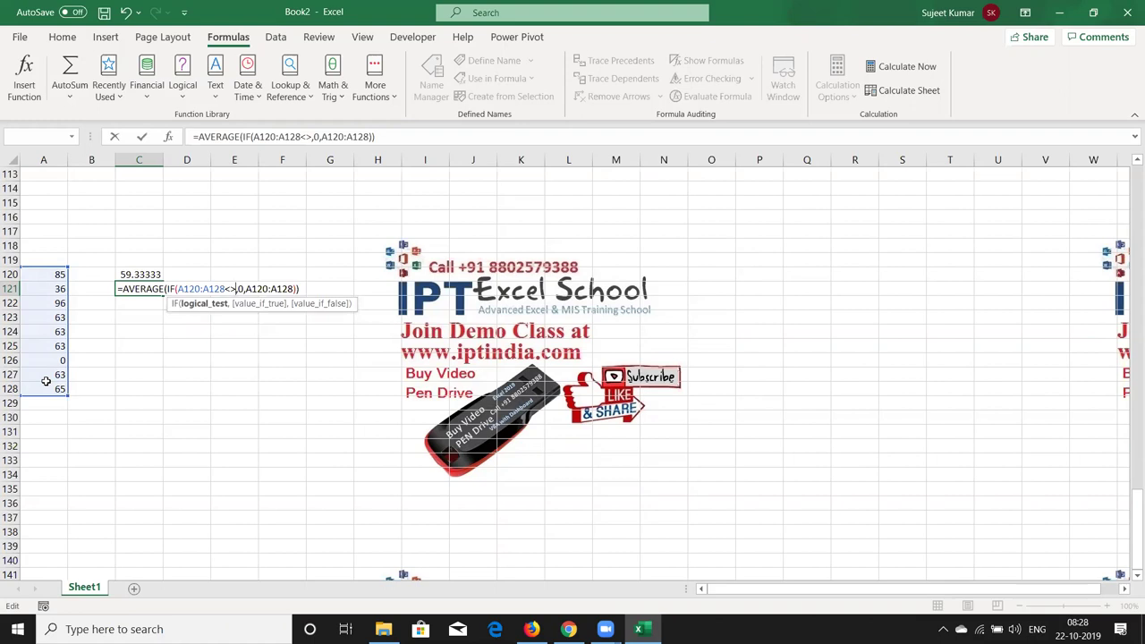
type("0")
key("ctrl+shift+Return")
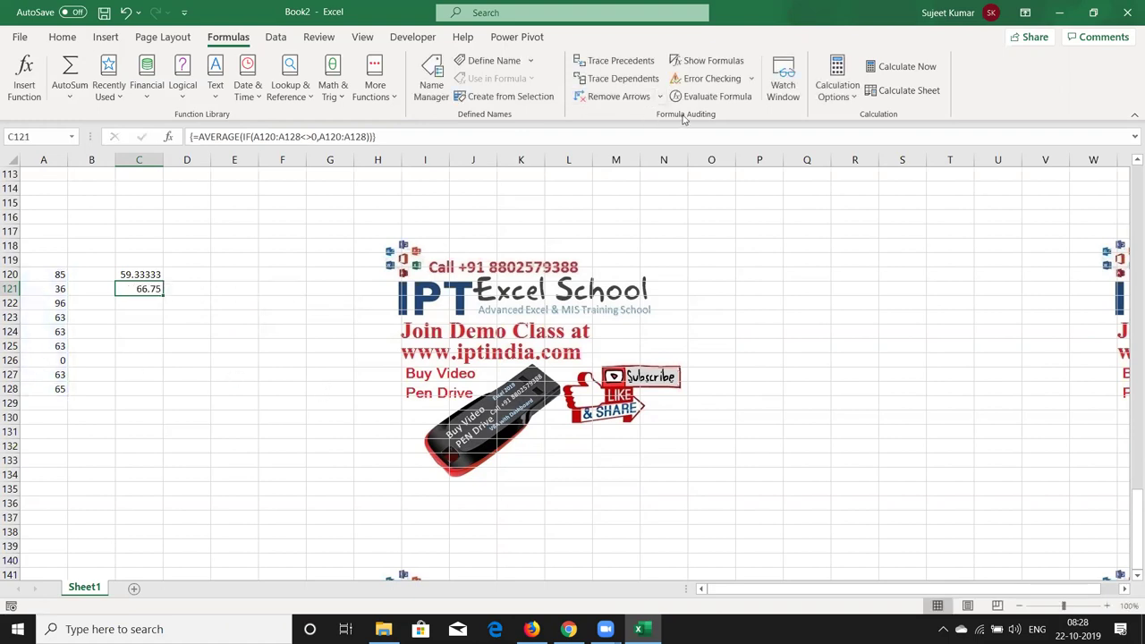
left_click(709, 98)
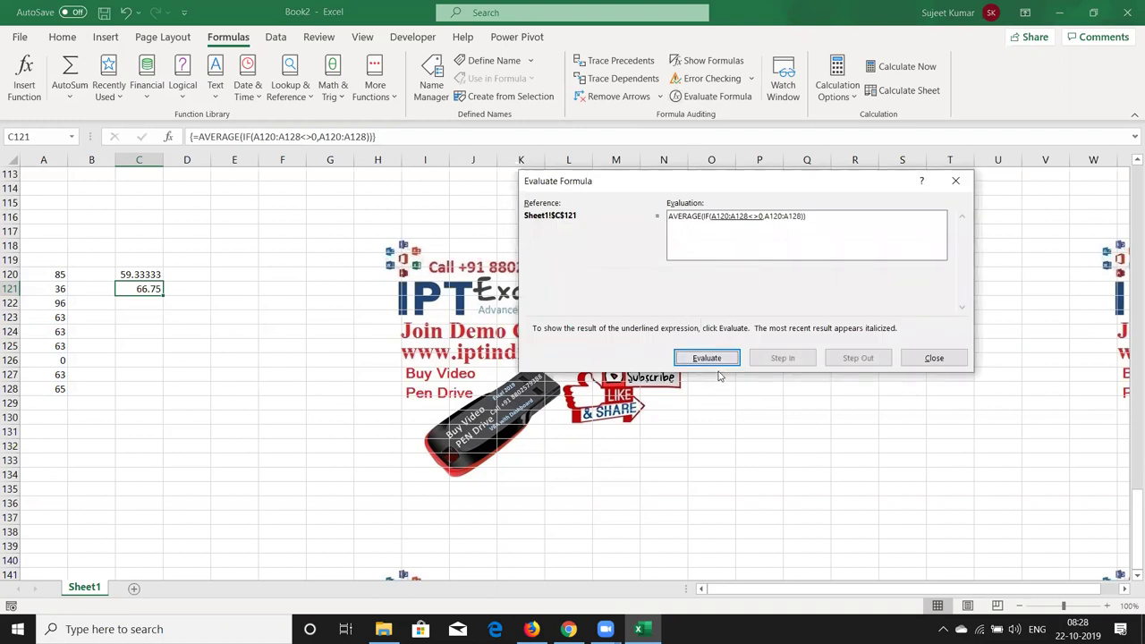
left_click(722, 363)
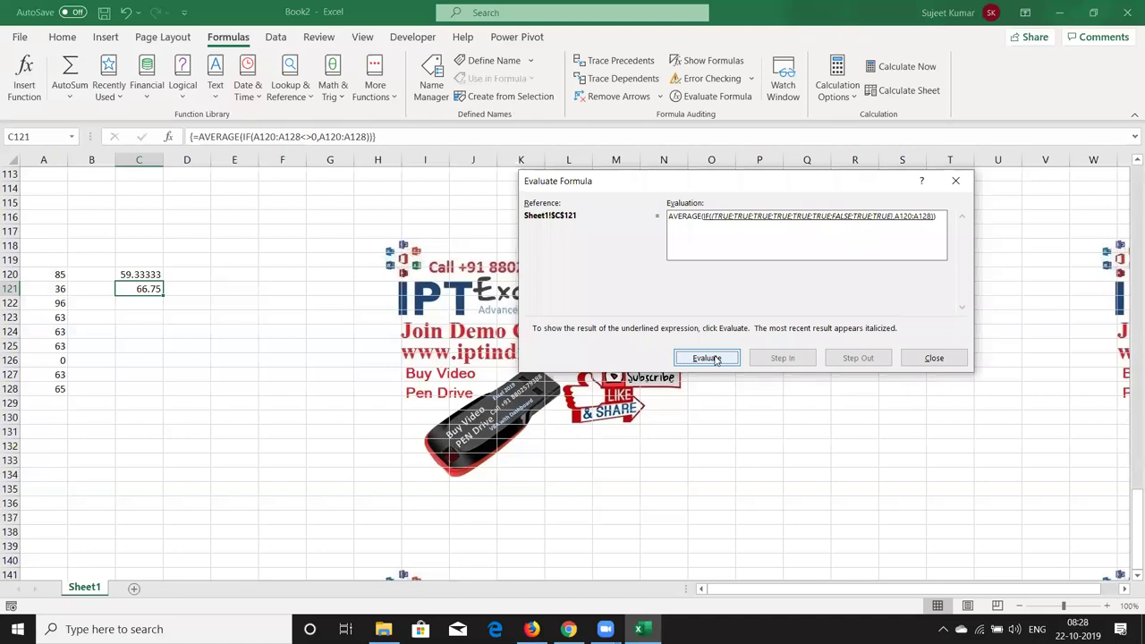
left_click(715, 360)
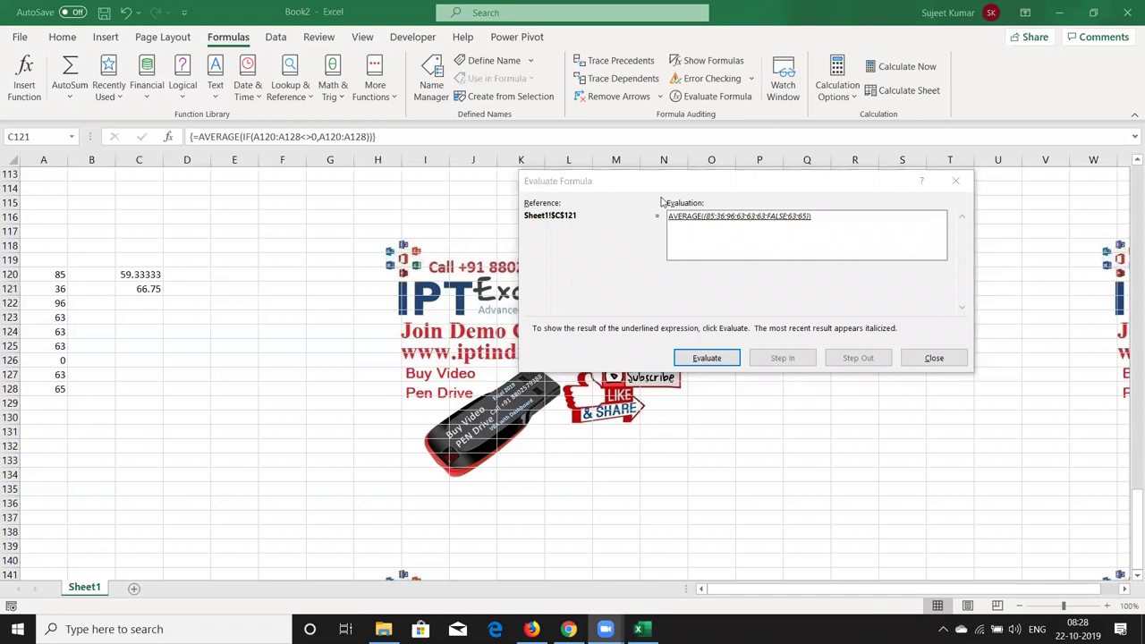
left_click(963, 183)
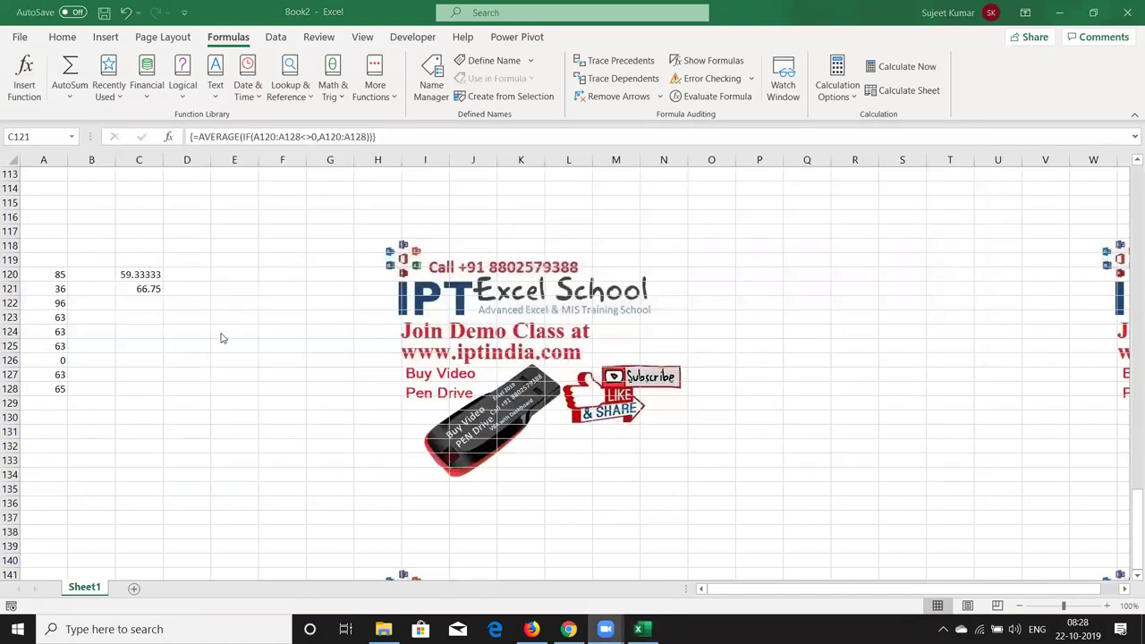
Read through the value-in-range section of the Chrome PDF, then hide Chrome to reveal the desktop.
key("alt+Tab")
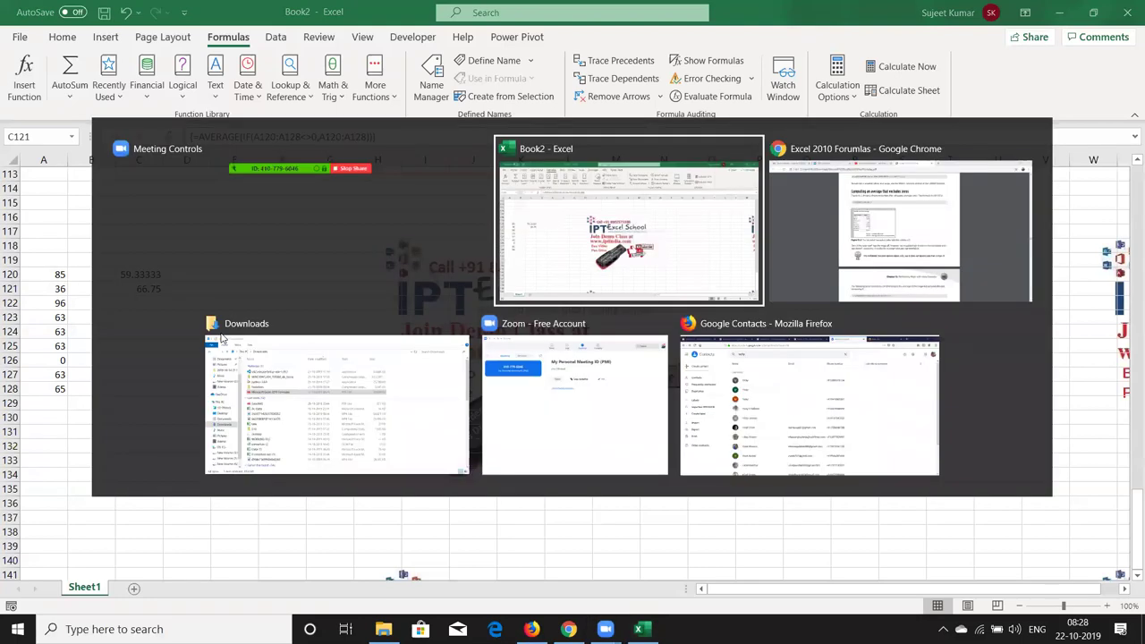
key("alt+Tab")
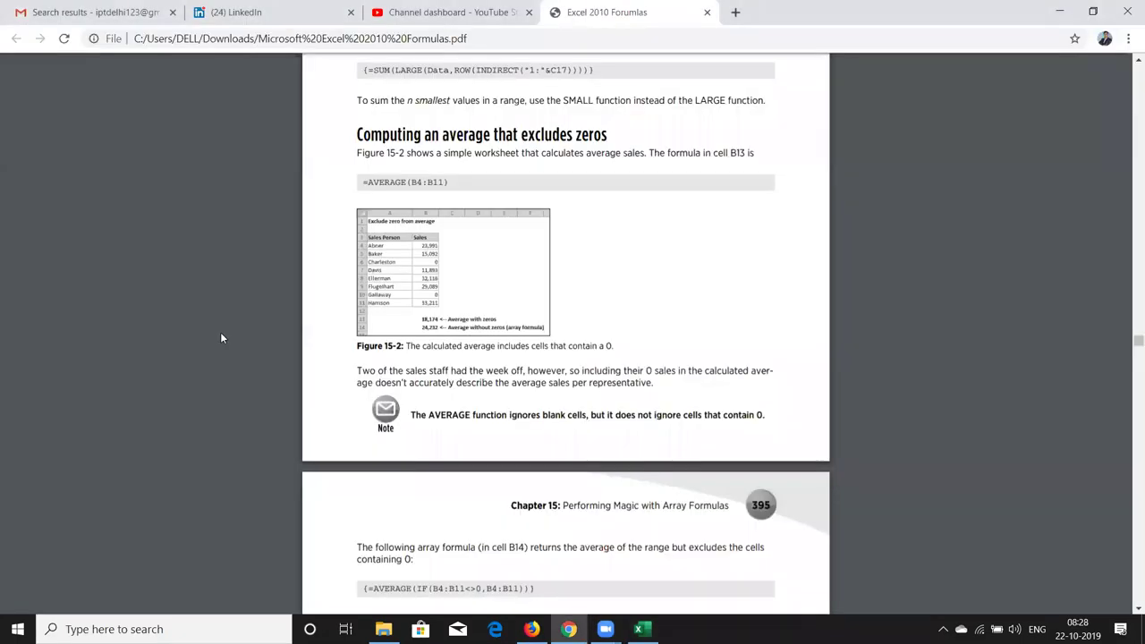
scroll(222, 339, "down", 1)
scroll(222, 338, "down", 2)
scroll(222, 338, "down", 1)
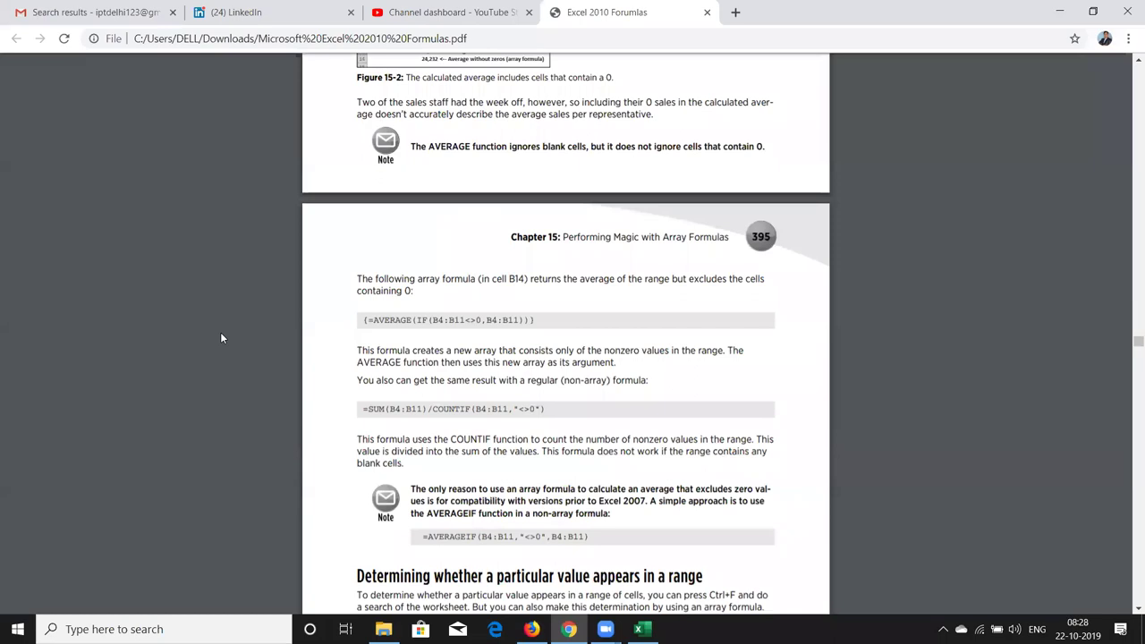
scroll(222, 338, "down", 3)
scroll(222, 338, "down", 1)
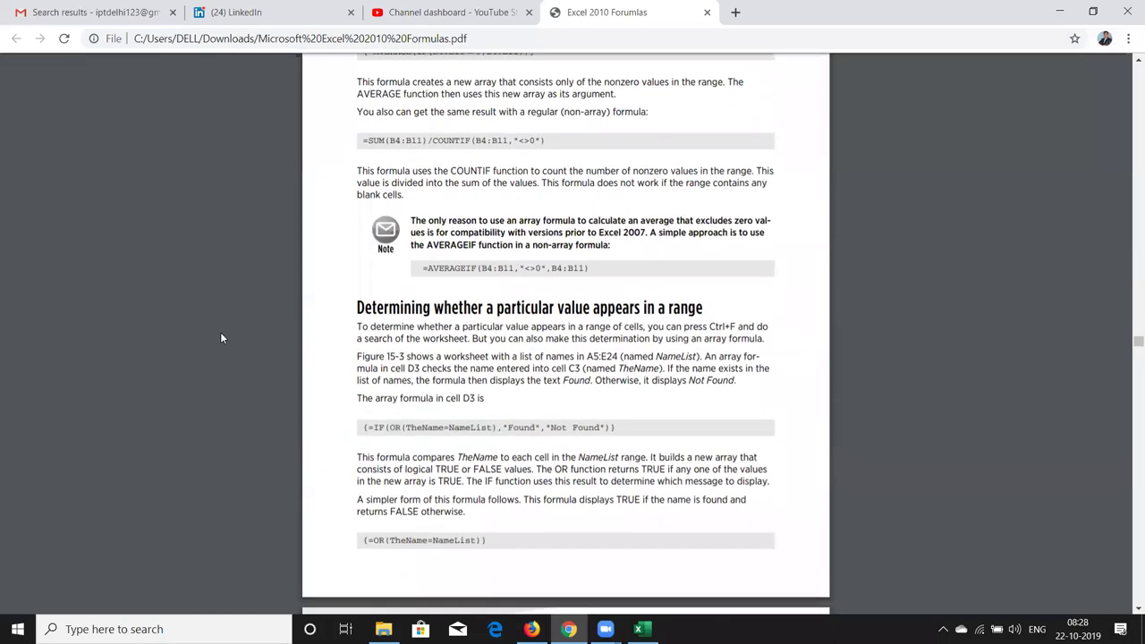
scroll(222, 338, "up", 2)
scroll(221, 338, "down", 1)
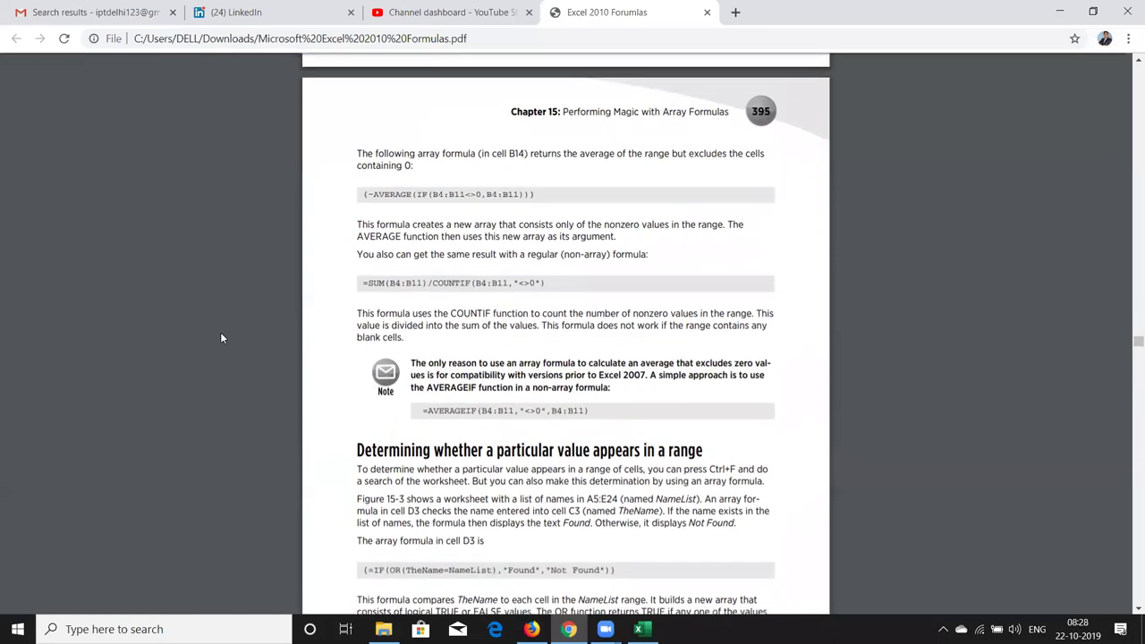
scroll(222, 338, "down", 1)
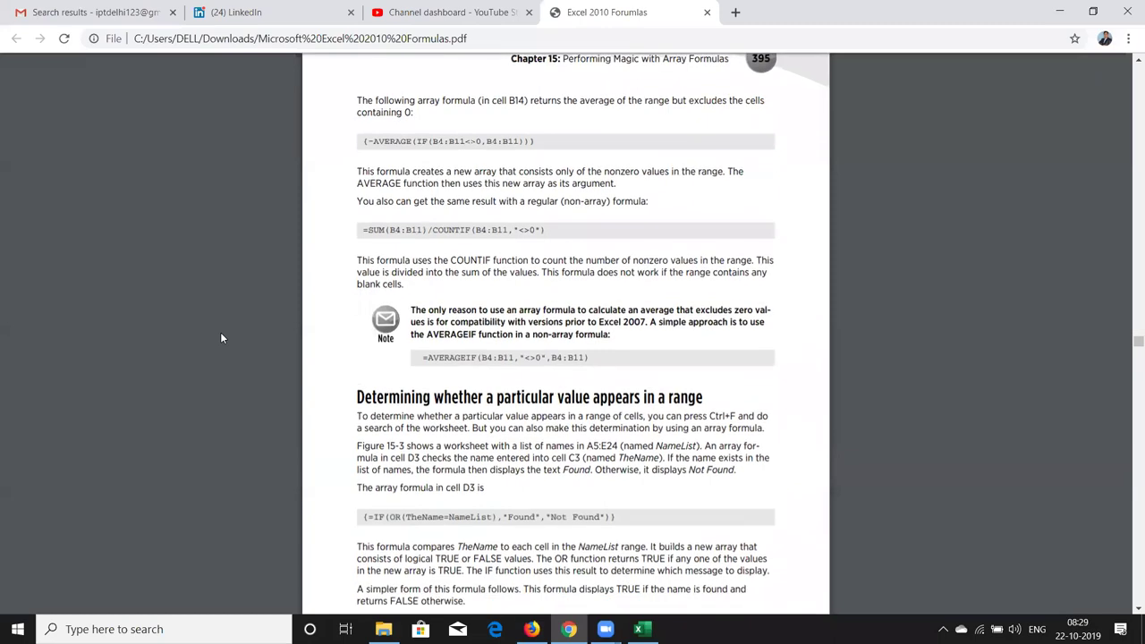
scroll(222, 338, "down", 2)
scroll(221, 338, "down", 1)
scroll(222, 338, "down", 2)
scroll(222, 338, "down", 4)
scroll(221, 338, "up", 1)
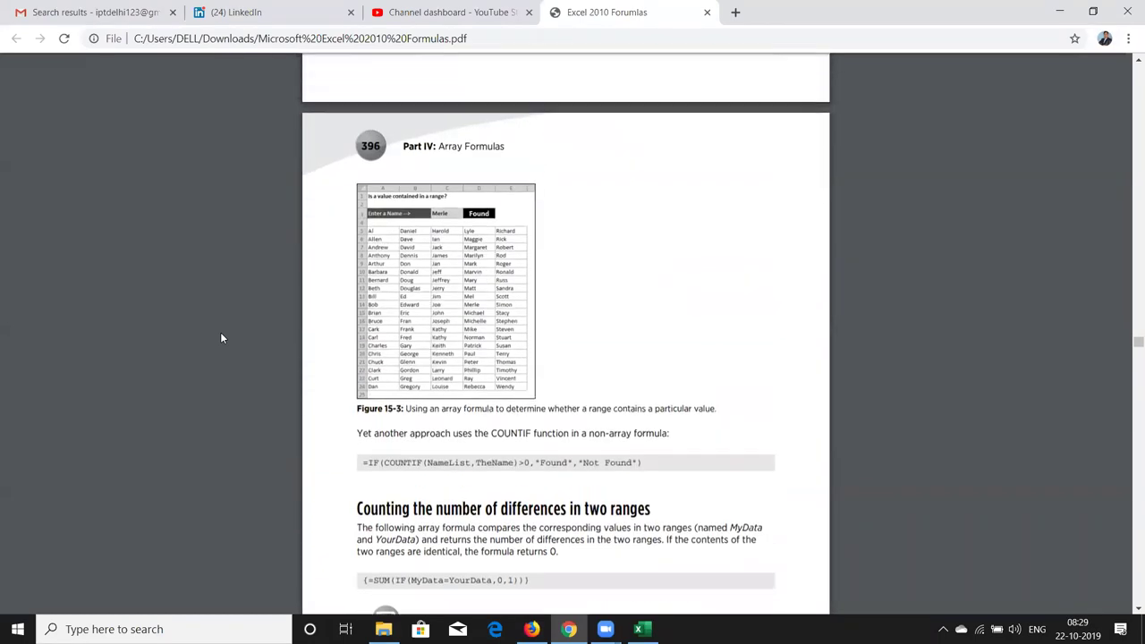
scroll(222, 338, "up", 2)
scroll(221, 338, "up", 1)
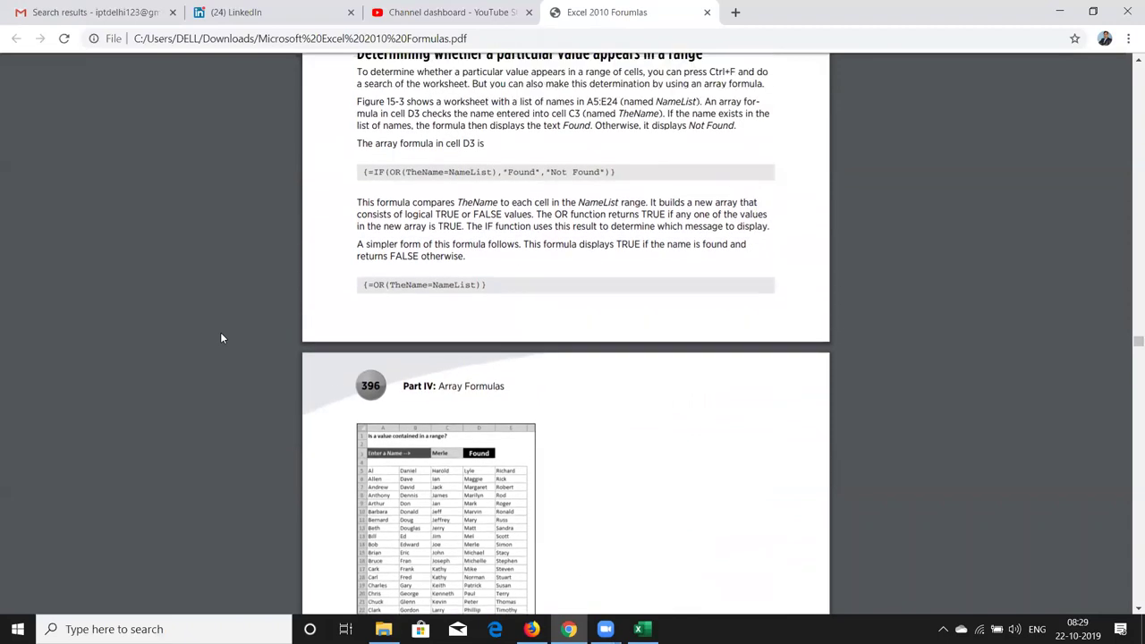
scroll(222, 338, "up", 1)
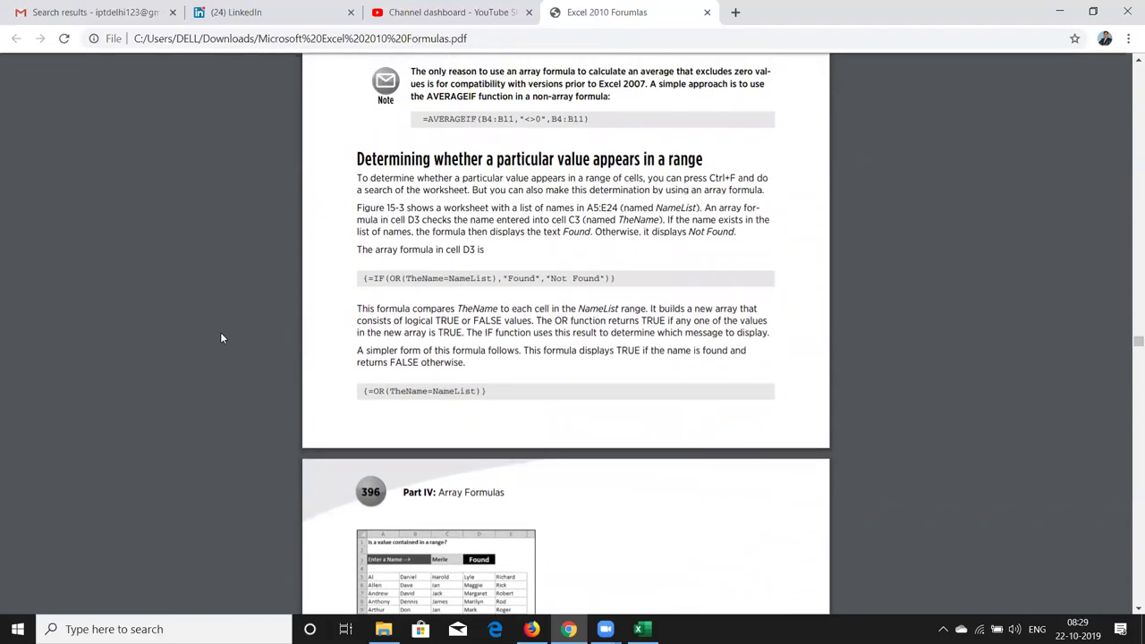
key("super+d")
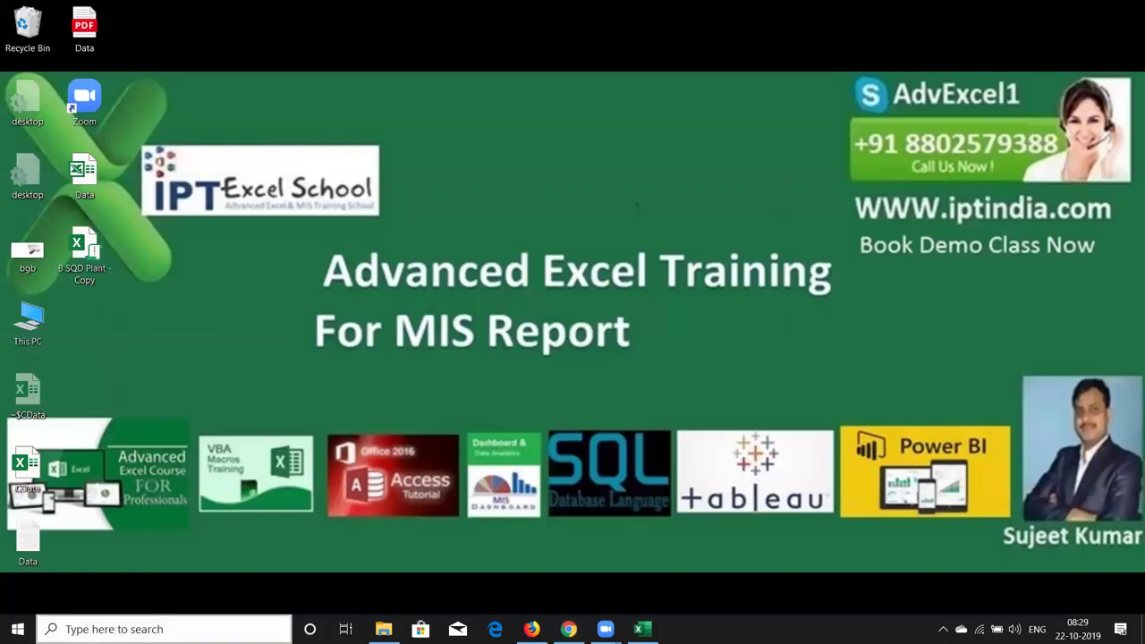